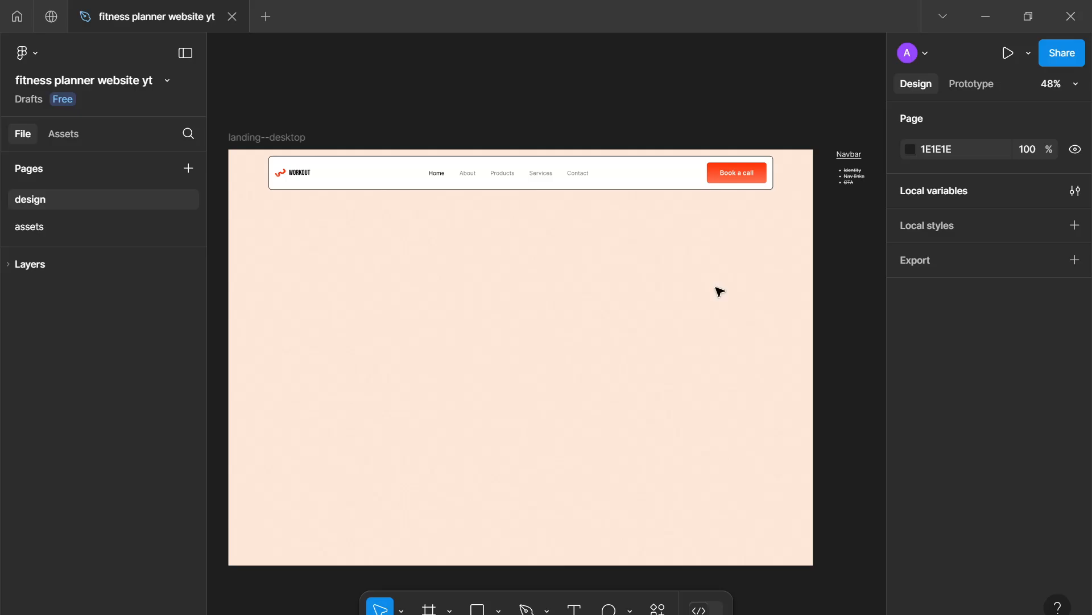
Examine the finished navbar on the landing page frame and its struck-through Navbar checklist beside the frame.
scroll(617, 190, "right", 3)
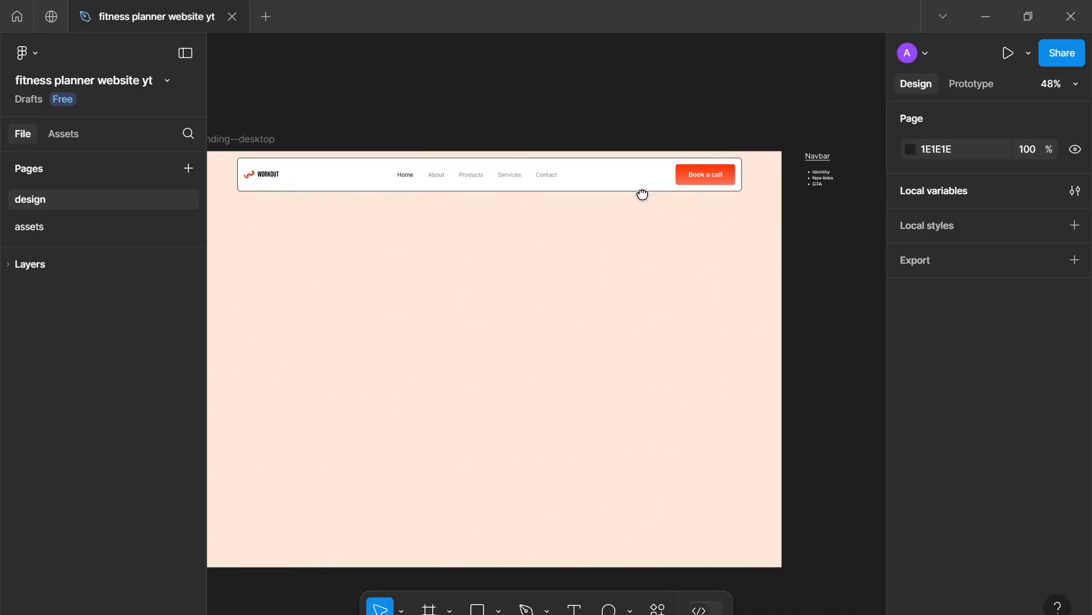
scroll(703, 189, "up", 5, "ctrl")
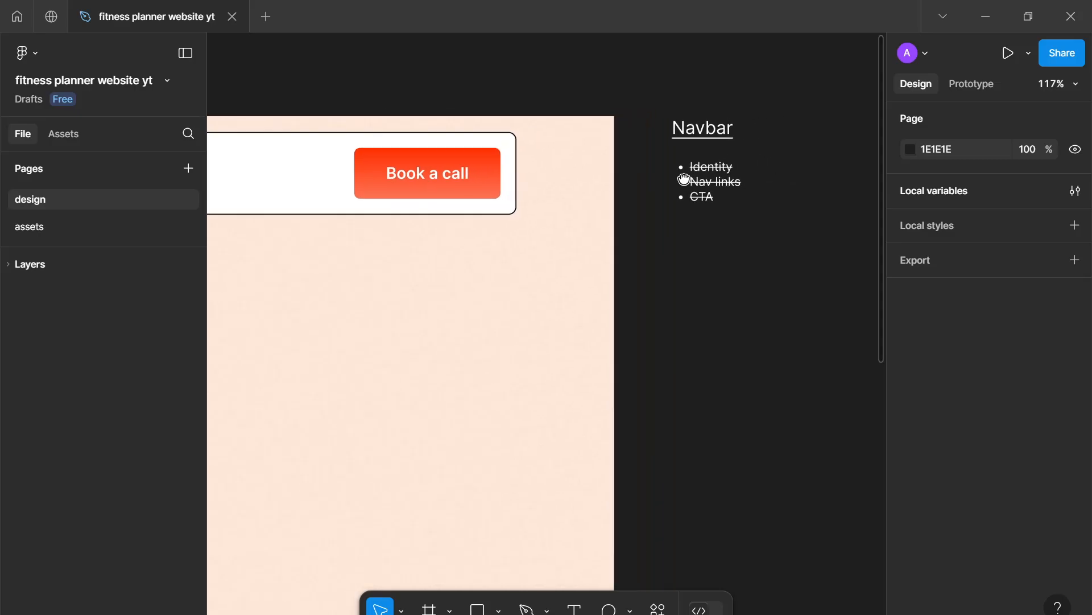
scroll(700, 174, "up", 3, "ctrl")
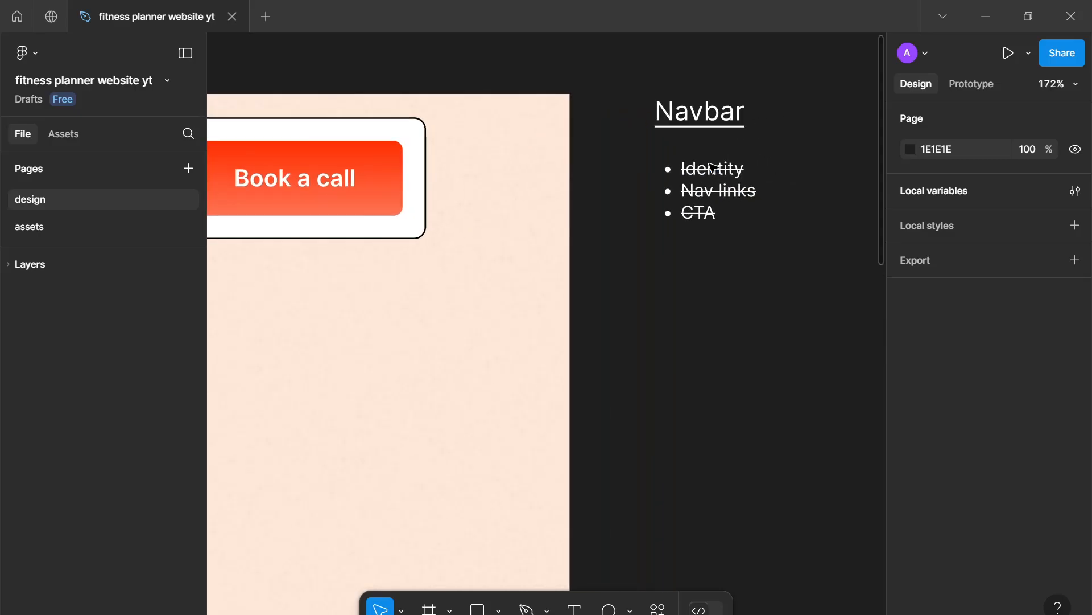
scroll(666, 251, "down", 4, "ctrl")
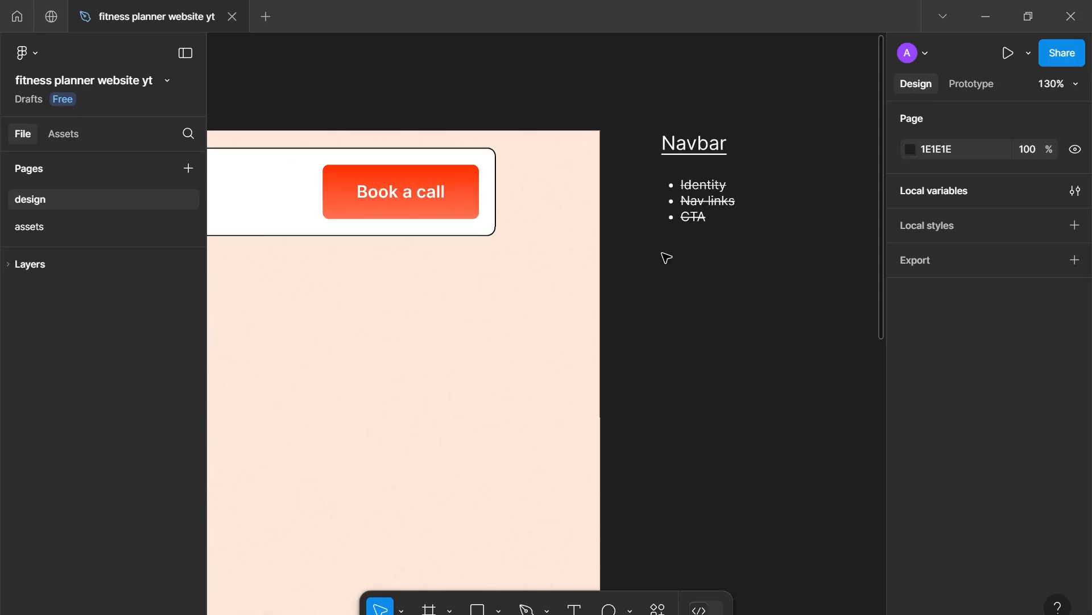
left_click_drag(538, 347, 712, 325)
scroll(575, 330, "down", 4, "ctrl")
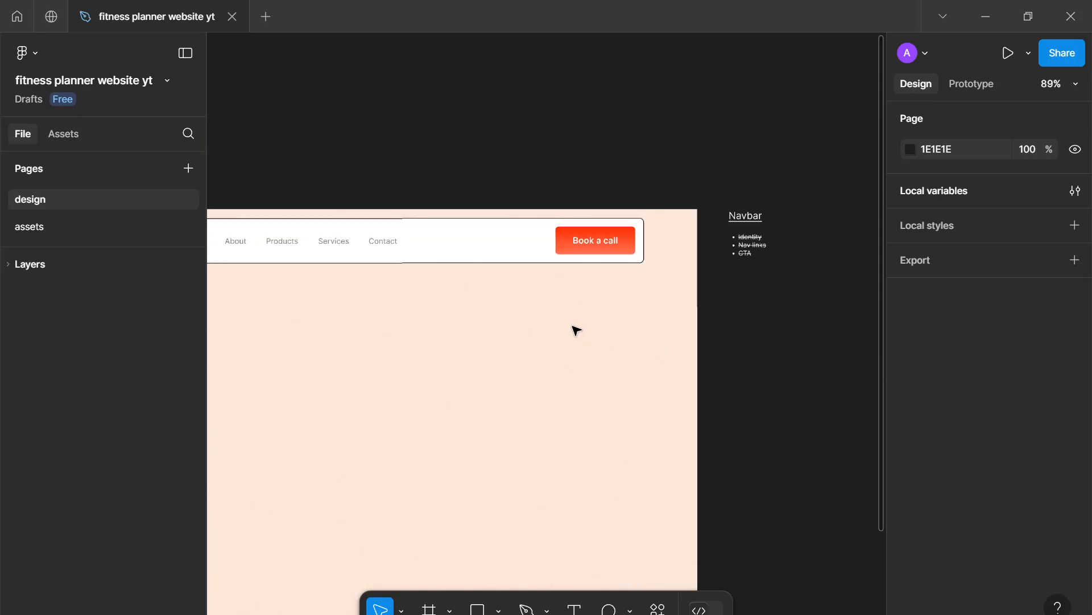
left_click_drag(604, 334, 682, 304)
scroll(592, 334, "down", 3, "ctrl")
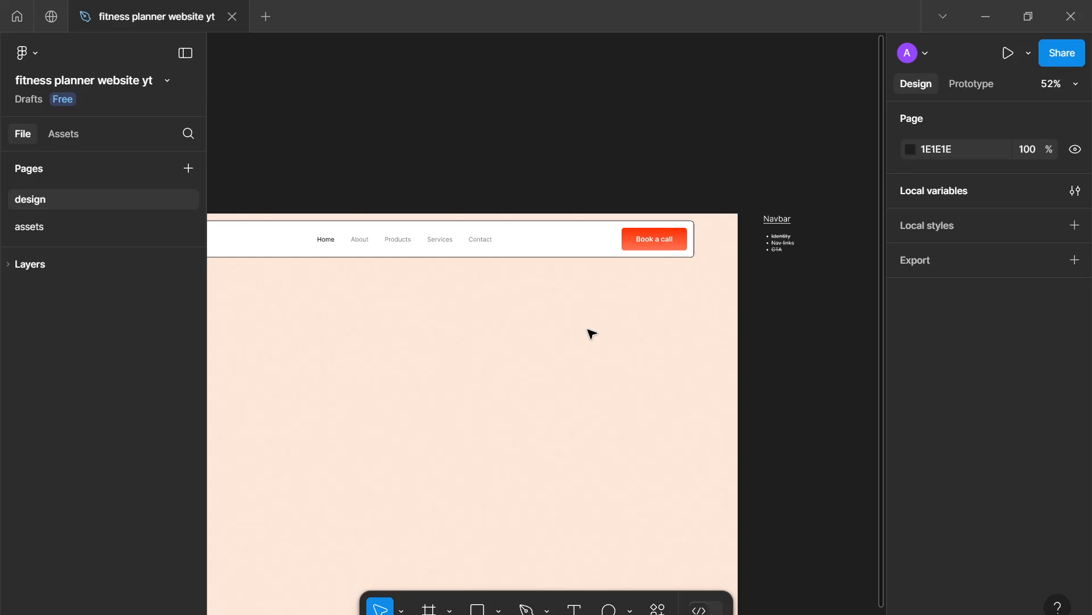
scroll(592, 334, "up", 2, "ctrl")
left_click_drag(592, 334, 689, 292)
scroll(669, 309, "down", 3, "ctrl")
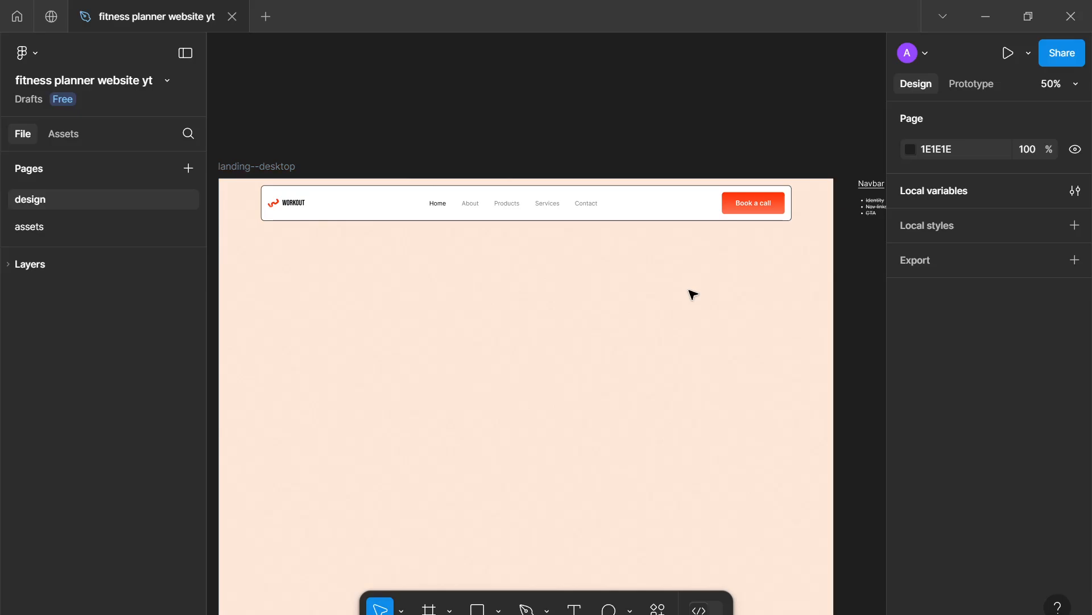
scroll(694, 294, "up", 1)
scroll(693, 294, "down", 1)
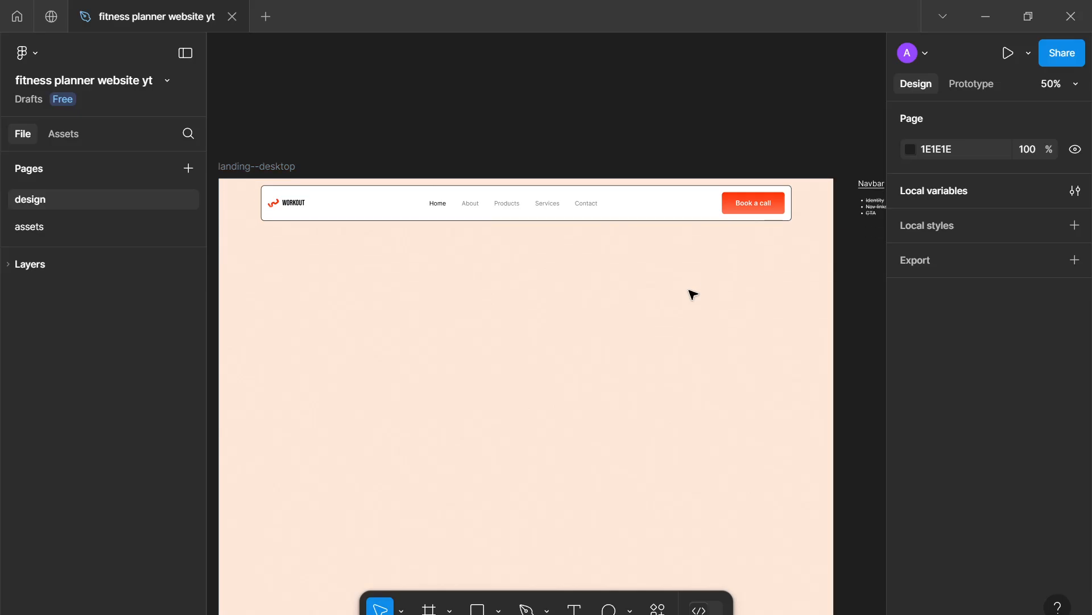
scroll(693, 294, "down", 1)
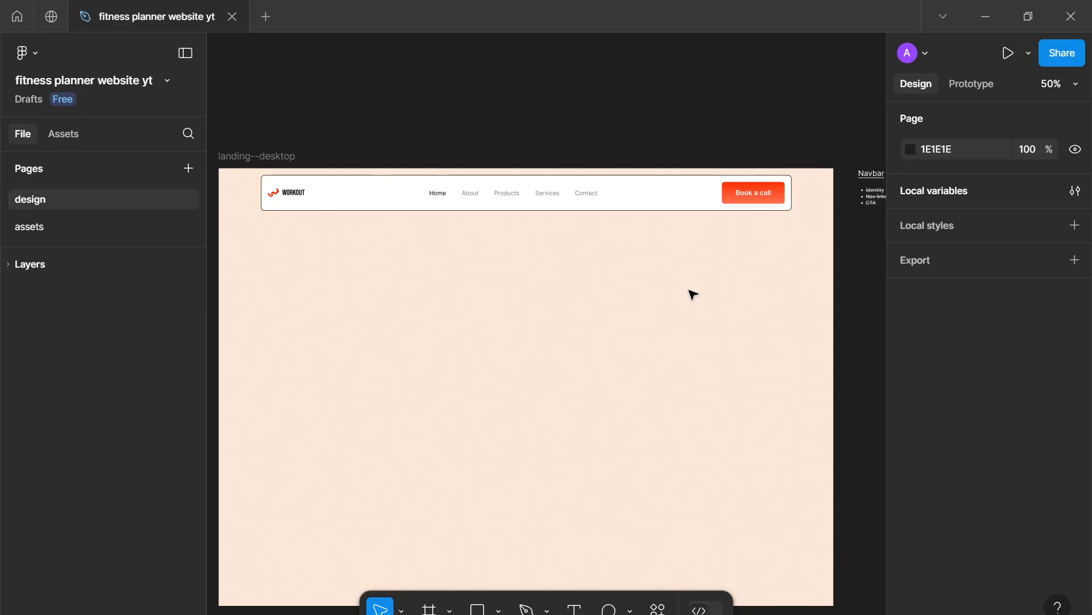
left_click_drag(693, 291, 710, 278)
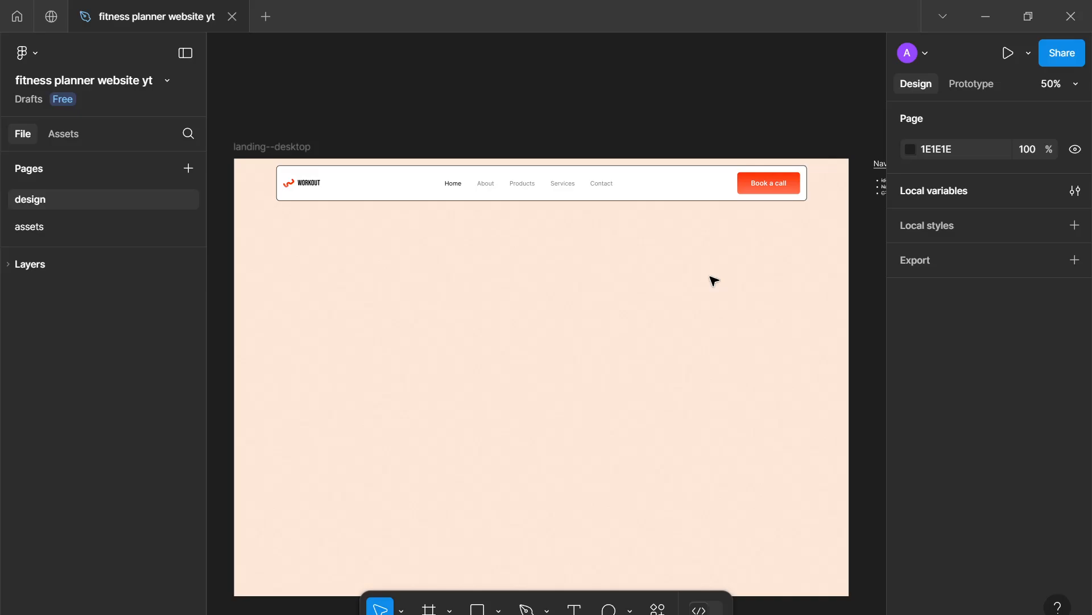
left_click_drag(712, 275, 712, 262)
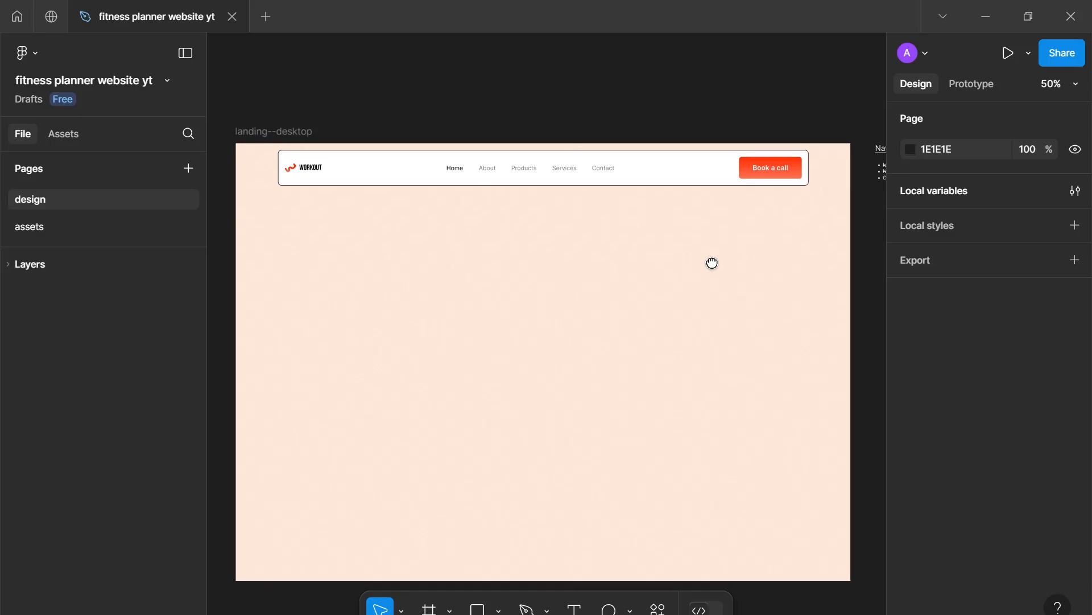
Duplicate the Navbar checklist text beside the frame, place the copy below the original, and change its heading to "Hero".
scroll(714, 263, "down", 4)
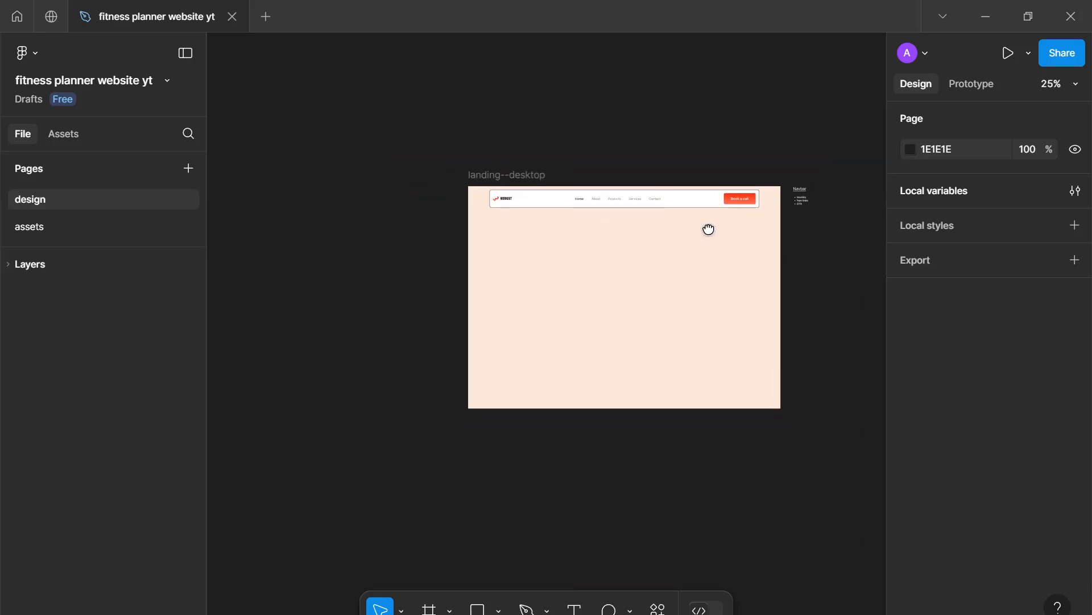
left_click_drag(746, 222, 544, 266)
scroll(592, 211, "up", 2)
scroll(616, 150, "up", 3)
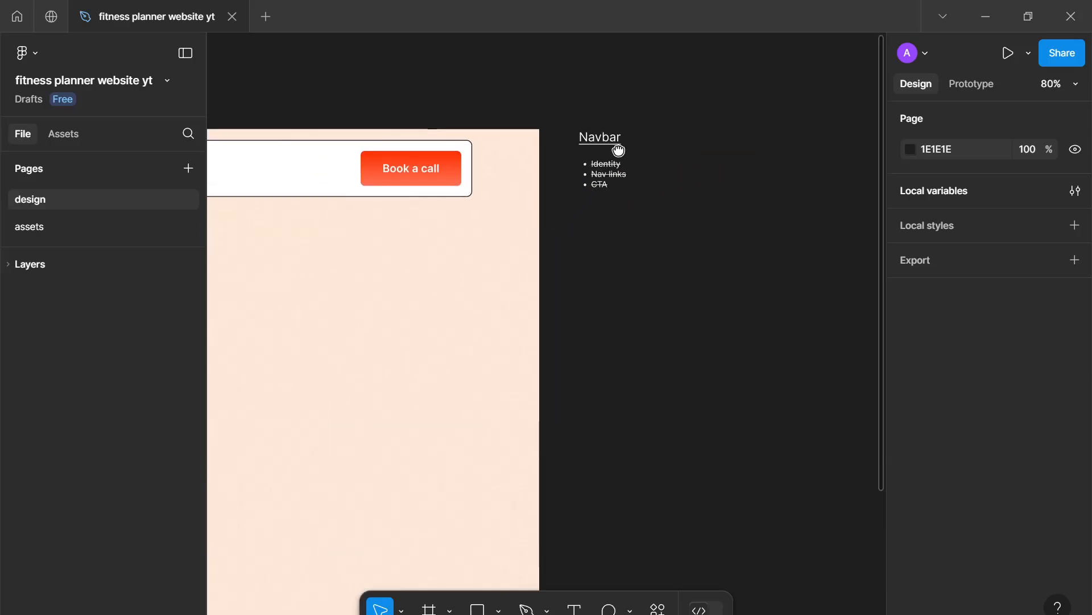
left_click(616, 153)
key("ctrl+d")
left_click_drag(616, 152, 614, 221)
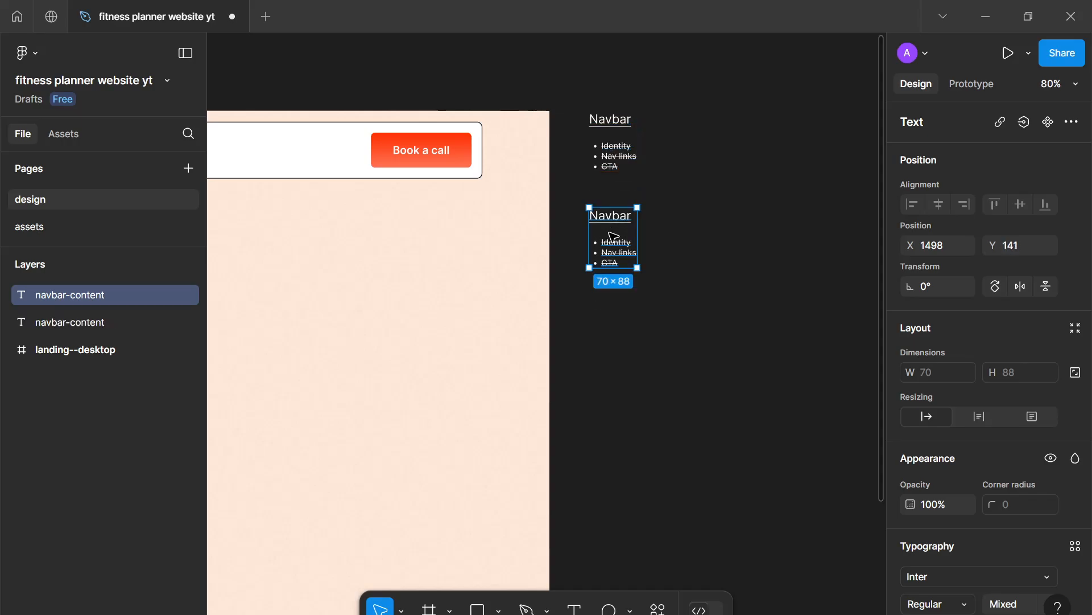
double_click(613, 221)
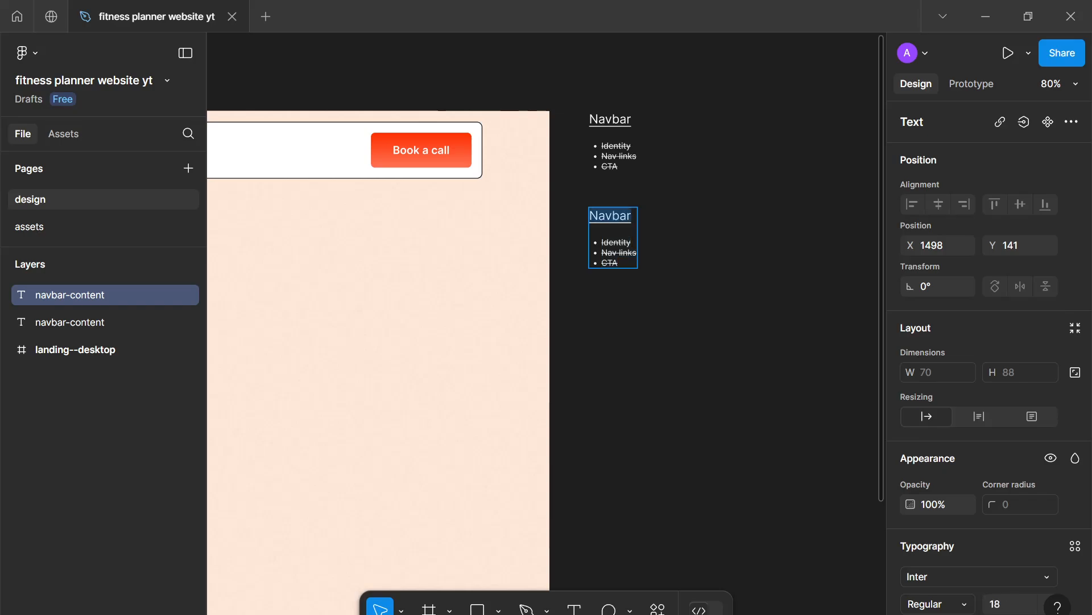
type("Hero")
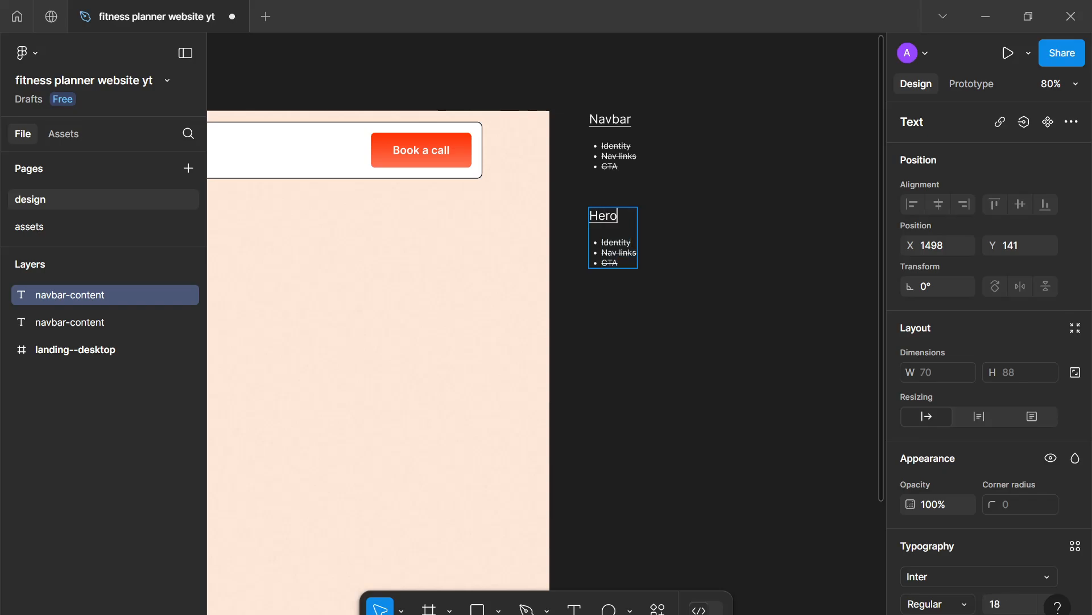
Replace the bullets under the Hero heading with "Headline", "Sub headline", "CTA(s)" and "Accent".
left_click_drag(620, 263, 601, 242)
key("BackSpace")
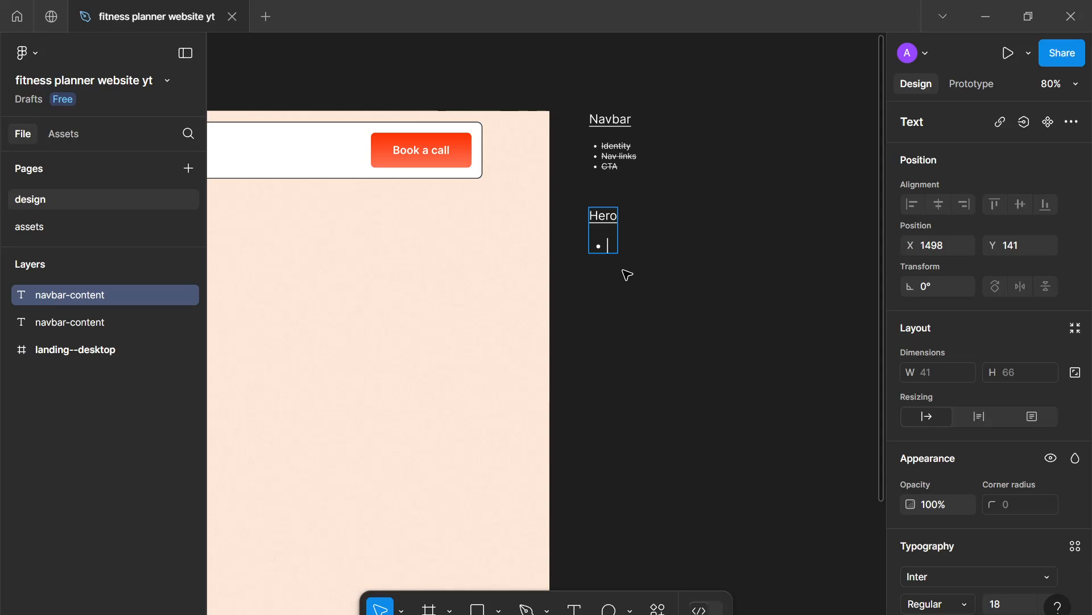
type("Headline")
key("Return")
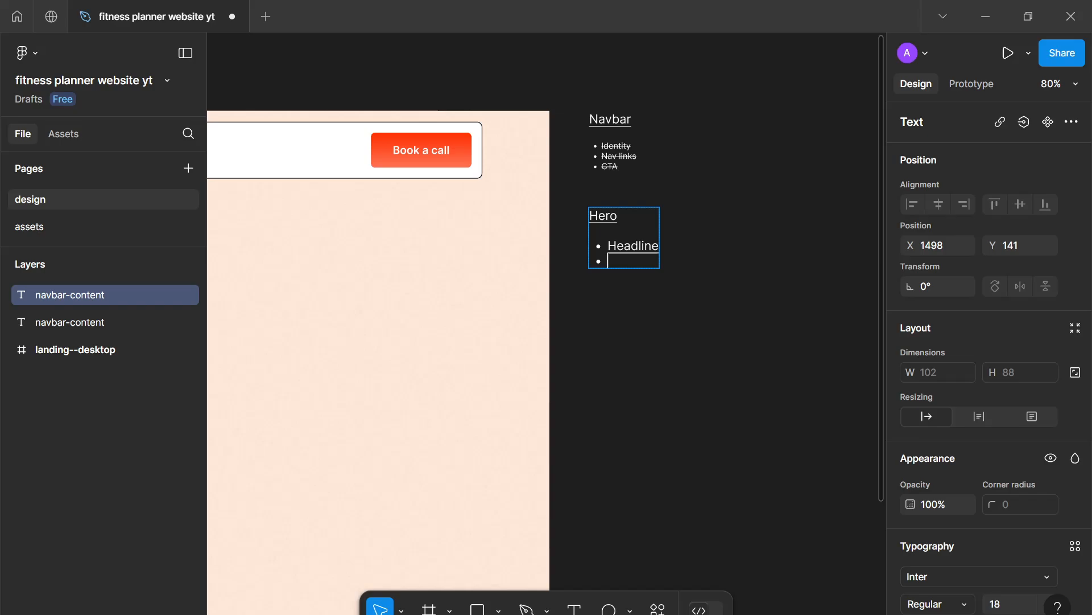
type("Sub headline")
key("Return")
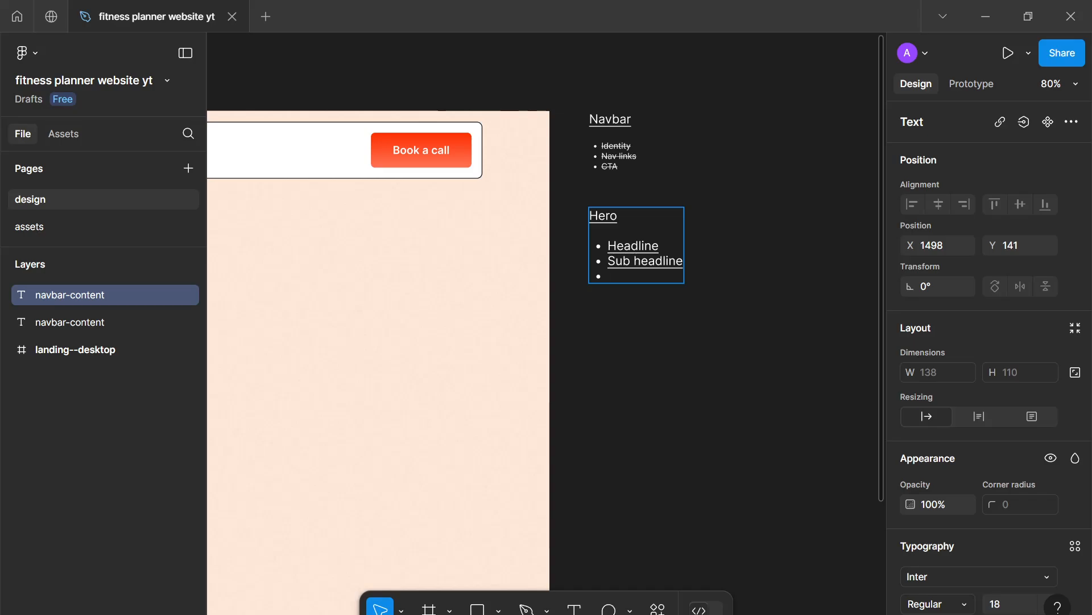
type("CTA(s)")
key("Return")
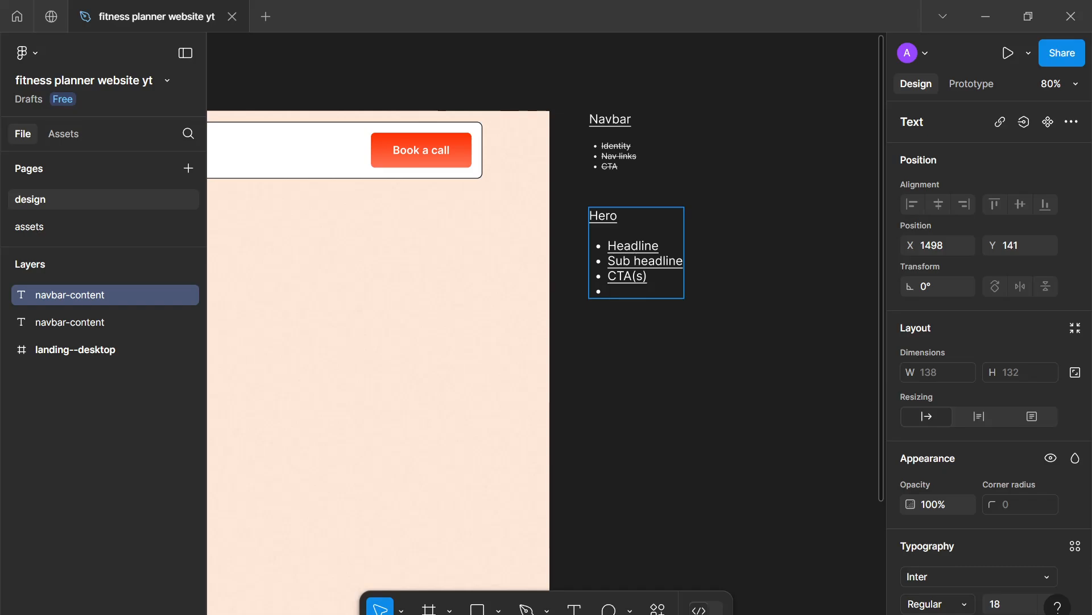
type("Accentr")
key("BackSpace")
Remove the underline decoration from the four bullet items in the Hero checklist.
left_click_drag(647, 277, 606, 246)
scroll(981, 380, "down", 5)
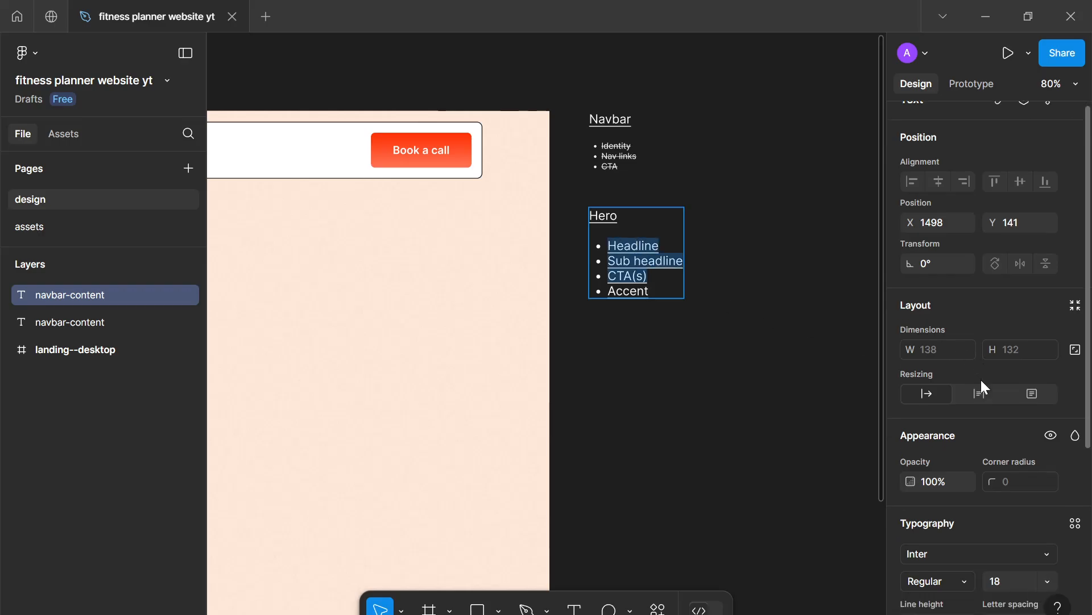
left_click_drag(649, 291, 608, 245)
scroll(1074, 397, "up", 2)
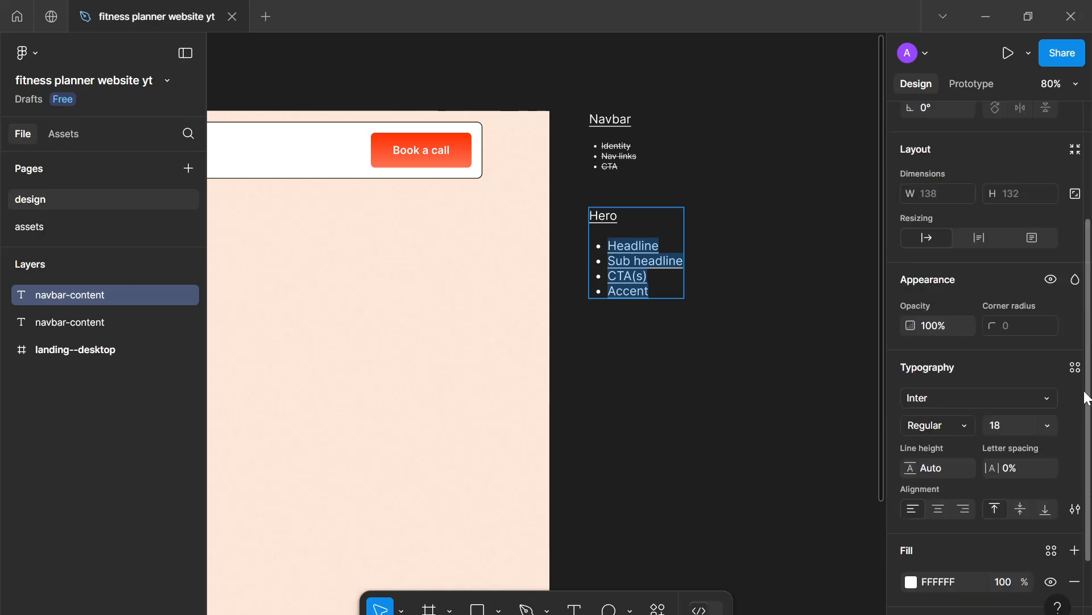
left_click(1074, 508)
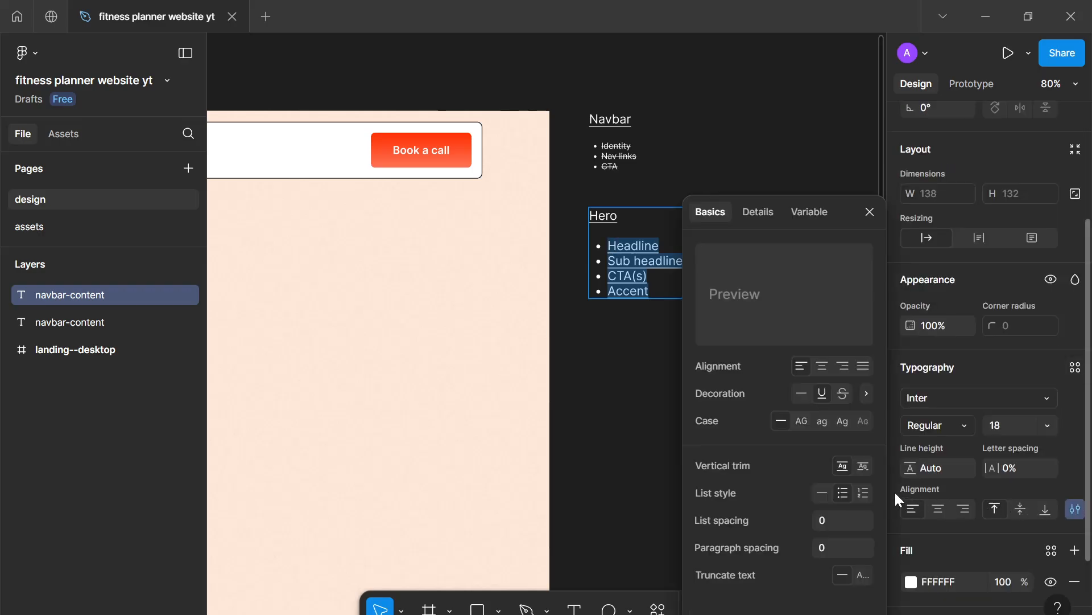
key("Escape")
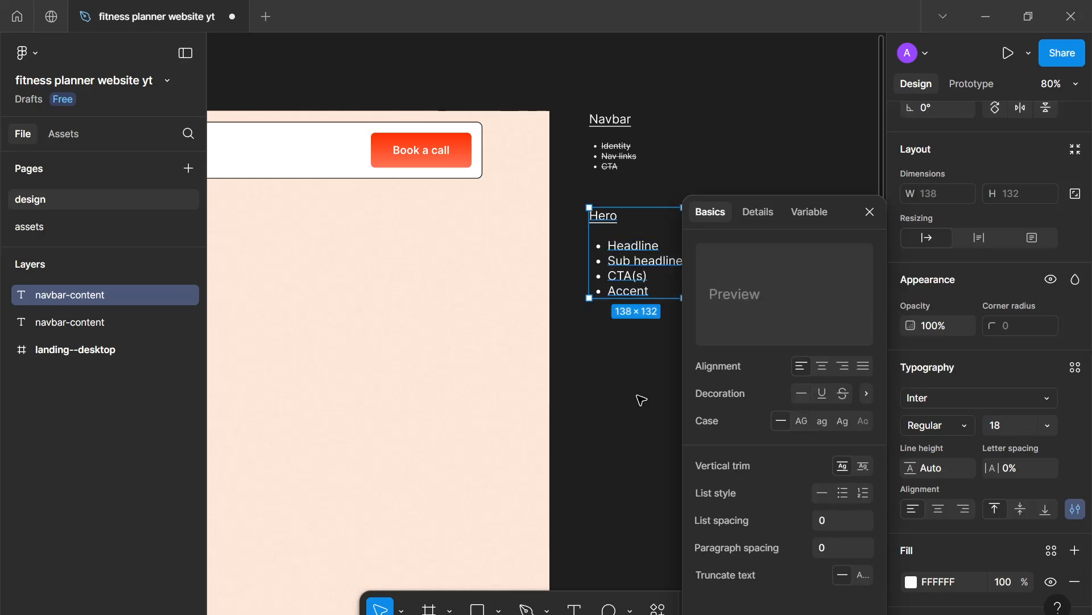
left_click(632, 375)
scroll(632, 375, "down", 4)
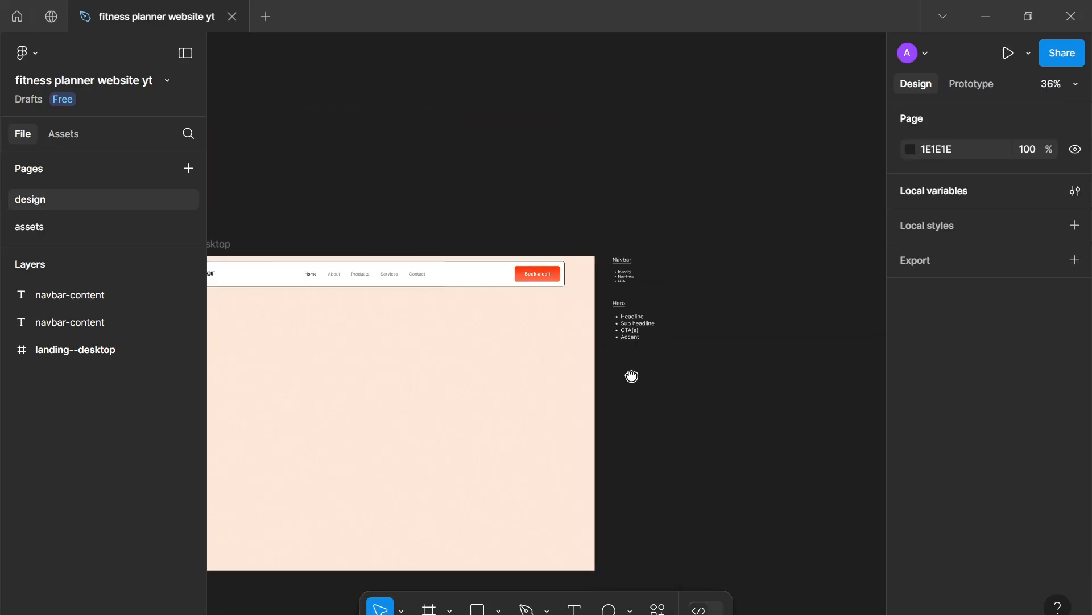
Turn on the rulers and show the 12-column layout grid on the landing--desktop frame.
left_click_drag(632, 375, 765, 339)
scroll(686, 347, "up", 4)
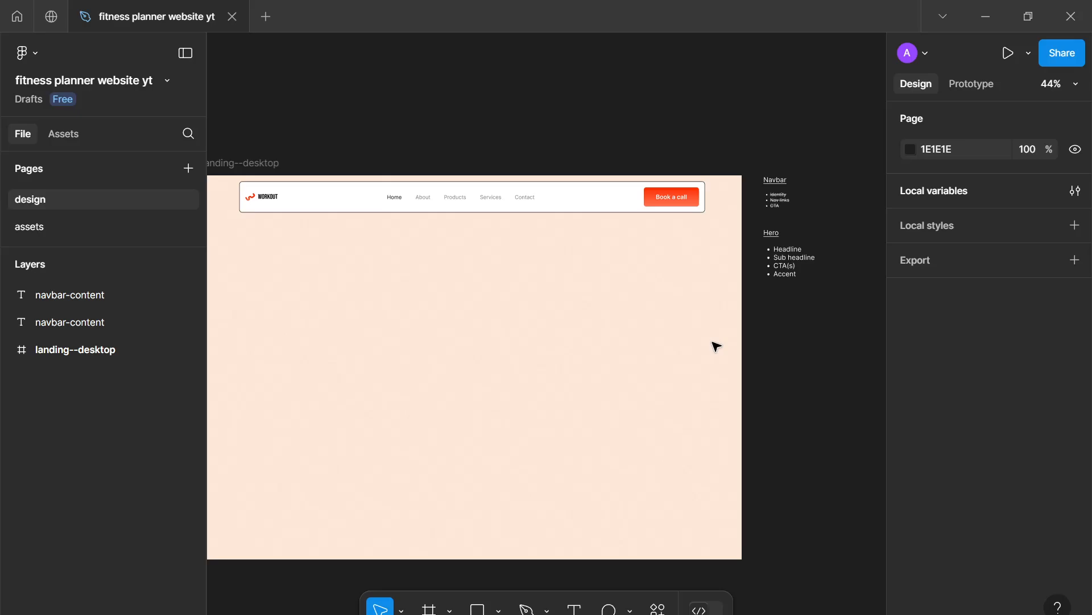
key("shift+r")
scroll(714, 344, "down", 3)
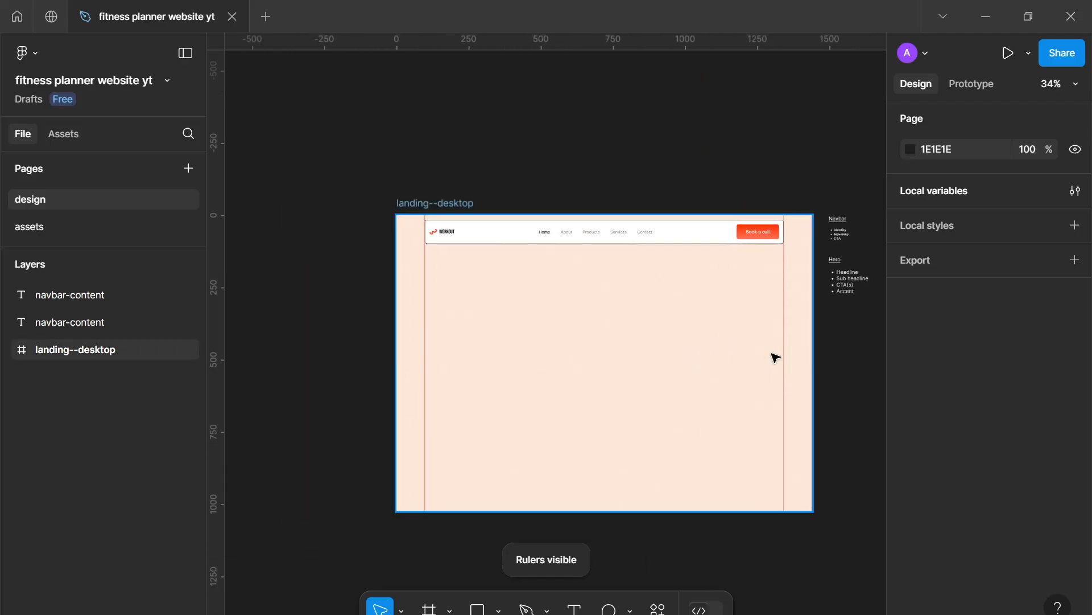
scroll(764, 362, "right", 1)
left_click(461, 199)
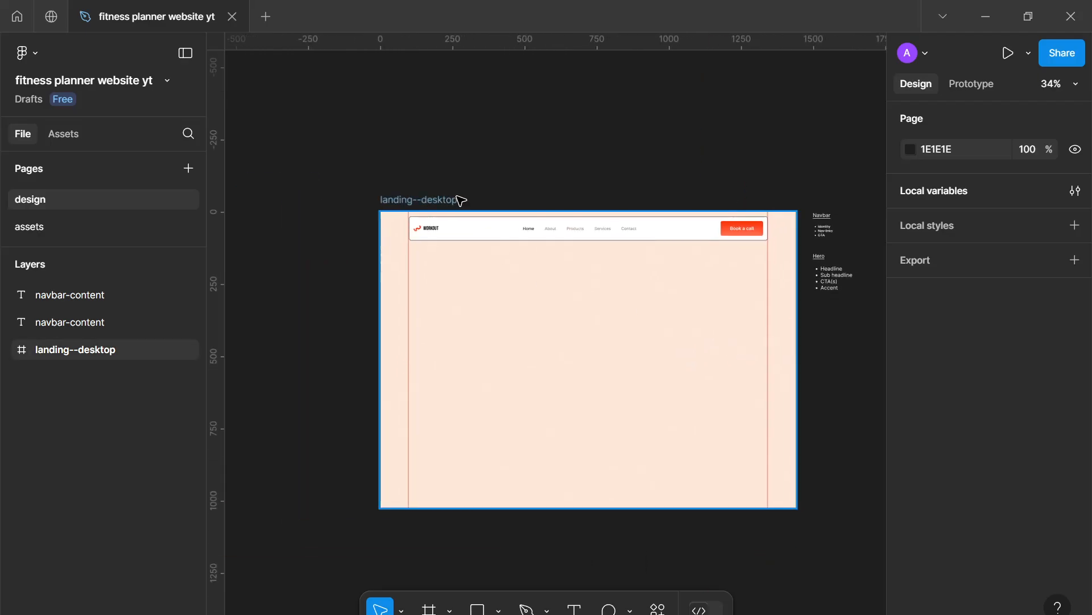
scroll(958, 376, "down", 5)
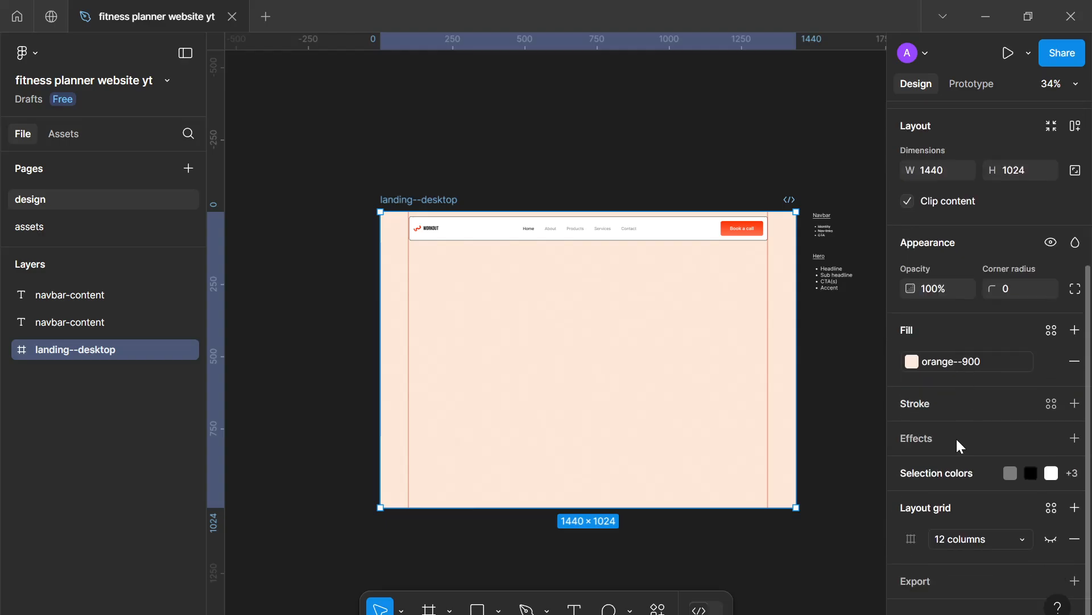
left_click(1050, 539)
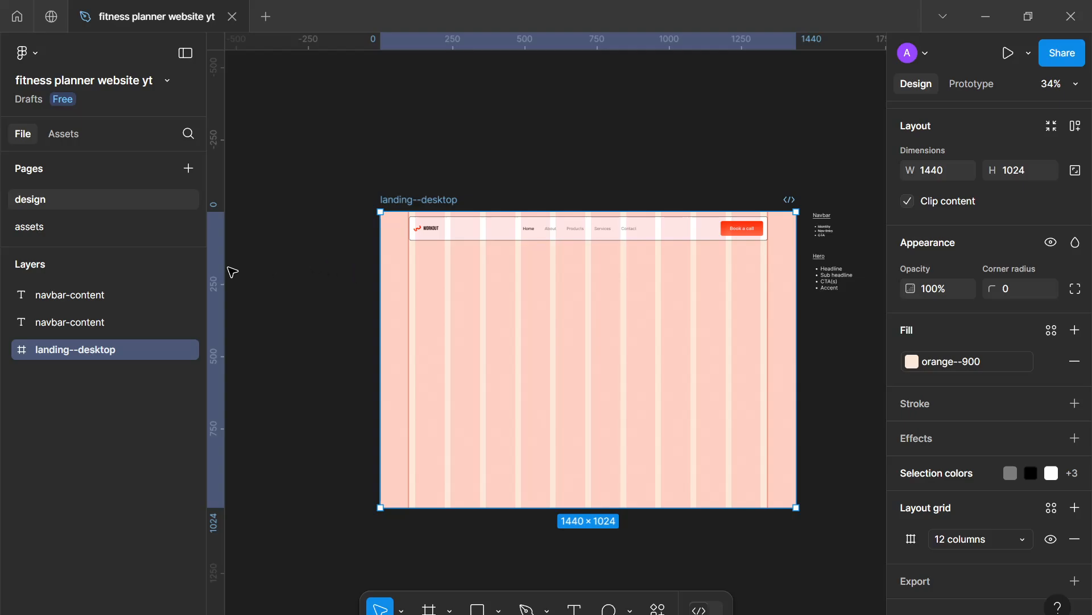
Add a vertical guide at the fifth column's right edge, at about x 590, and hide the landing--desktop frame's layout grid.
scroll(505, 285, "up", 3)
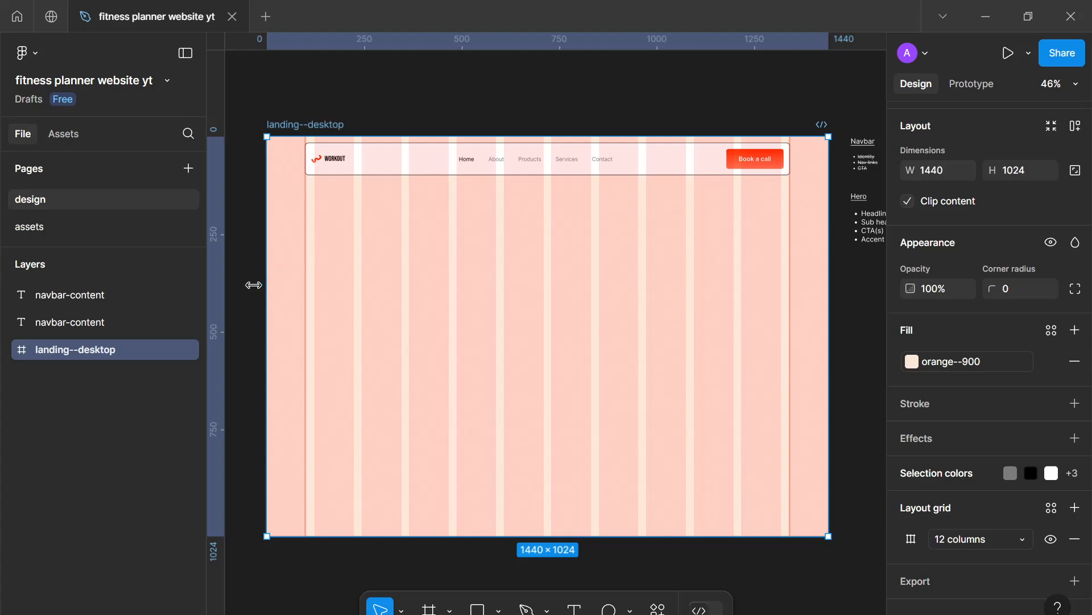
left_click_drag(219, 292, 498, 272)
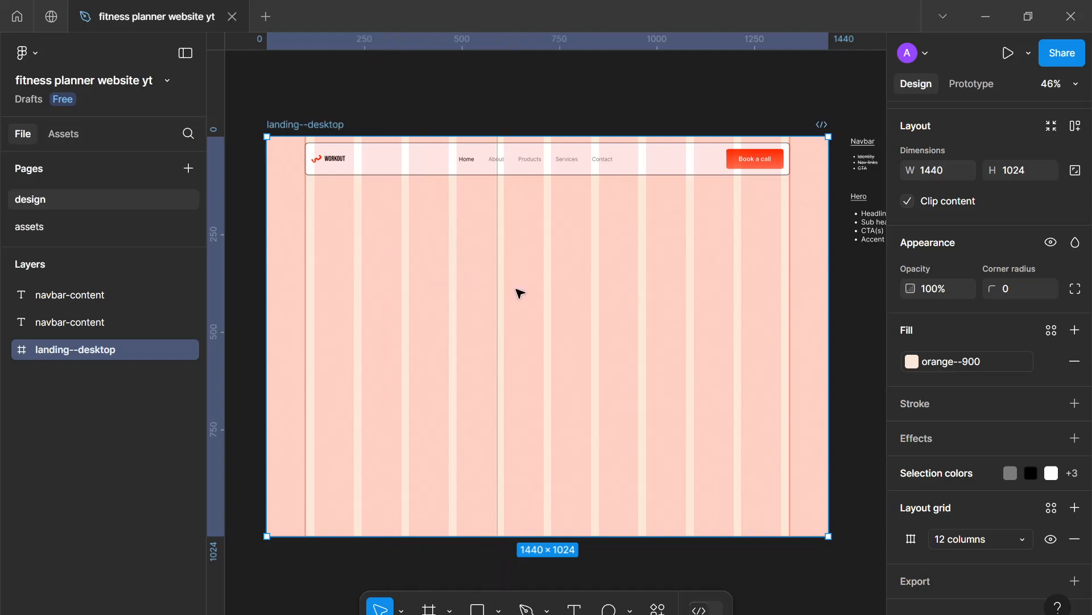
left_click_drag(668, 288, 620, 281)
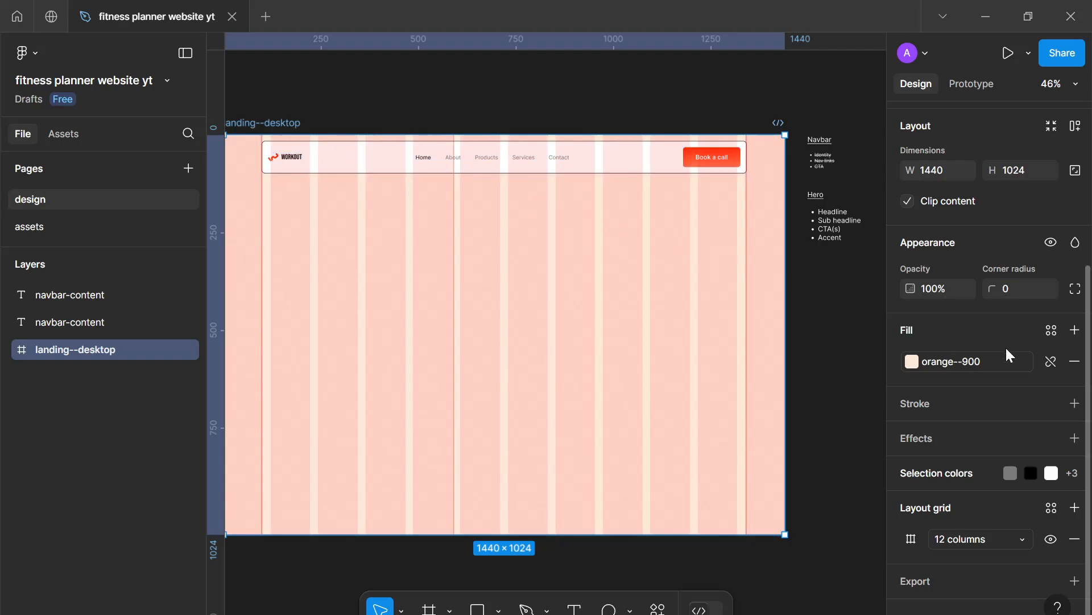
left_click(1058, 539)
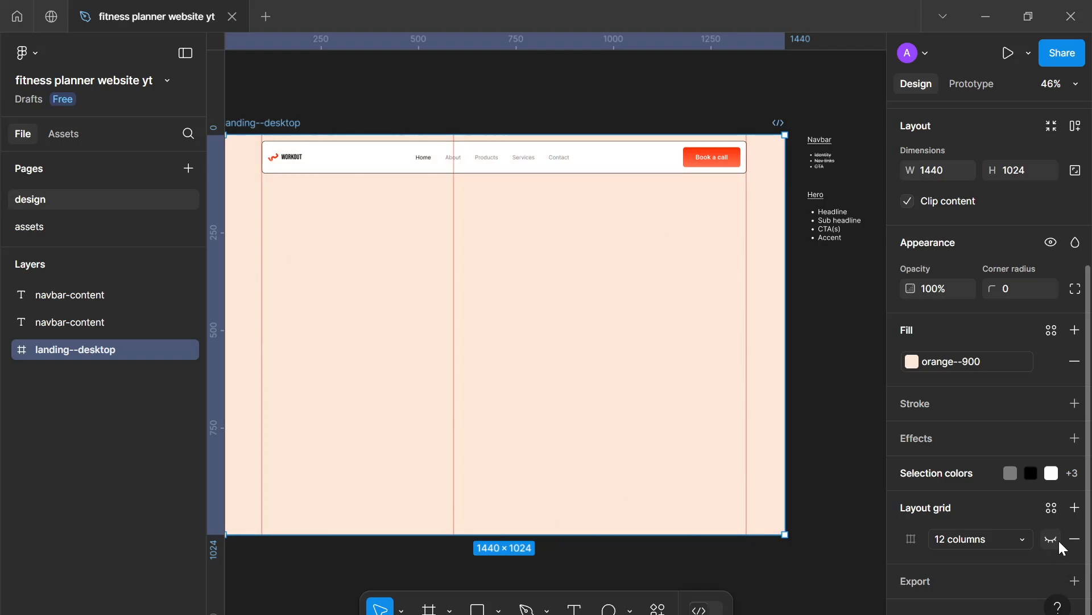
left_click(664, 421)
scroll(736, 319, "up", 3, "ctrl")
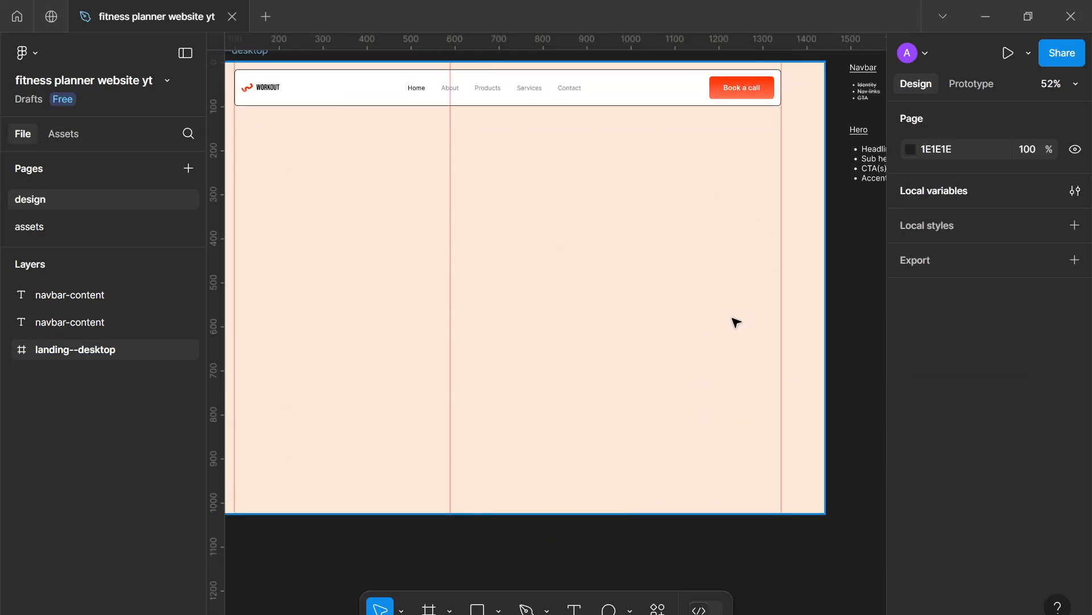
Add a headline below the navbar in the landing--desktop frame reading "Excellent fitness planning by highly trained professionals", with "fitness" spelled correctly.
scroll(733, 318, "up", 1)
left_click_drag(733, 319, 697, 390)
left_click_drag(626, 383, 713, 365)
key("t")
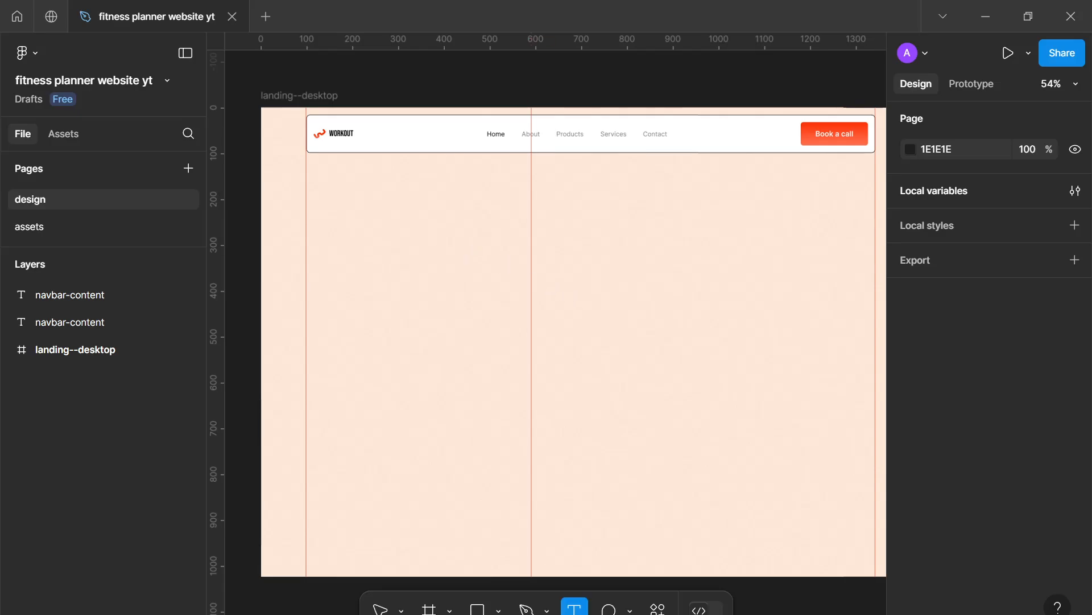
left_click(439, 253)
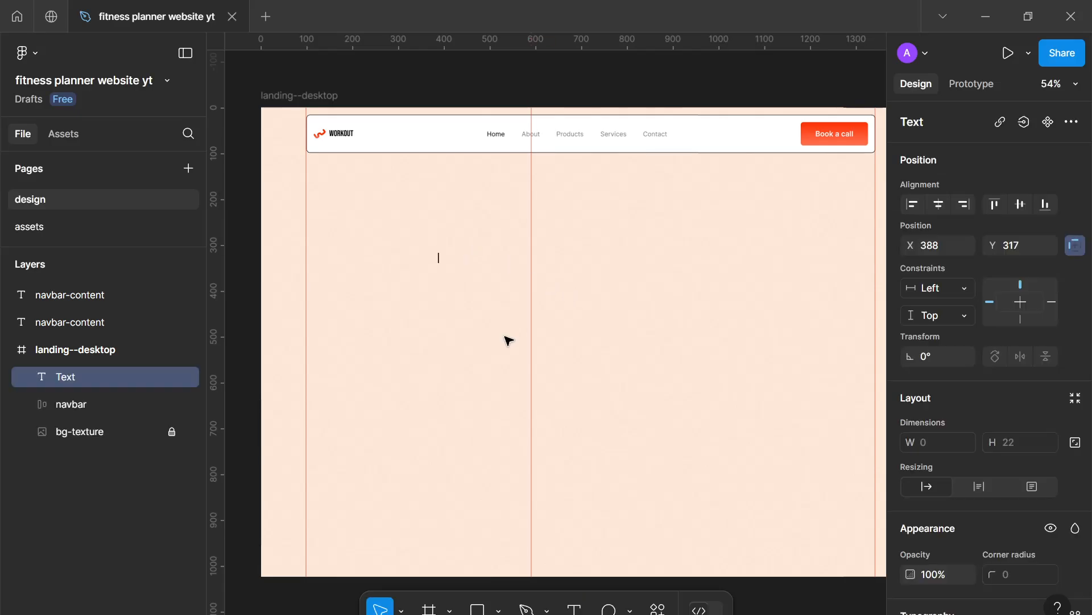
type("Ec")
type("cellent f")
type("intnes")
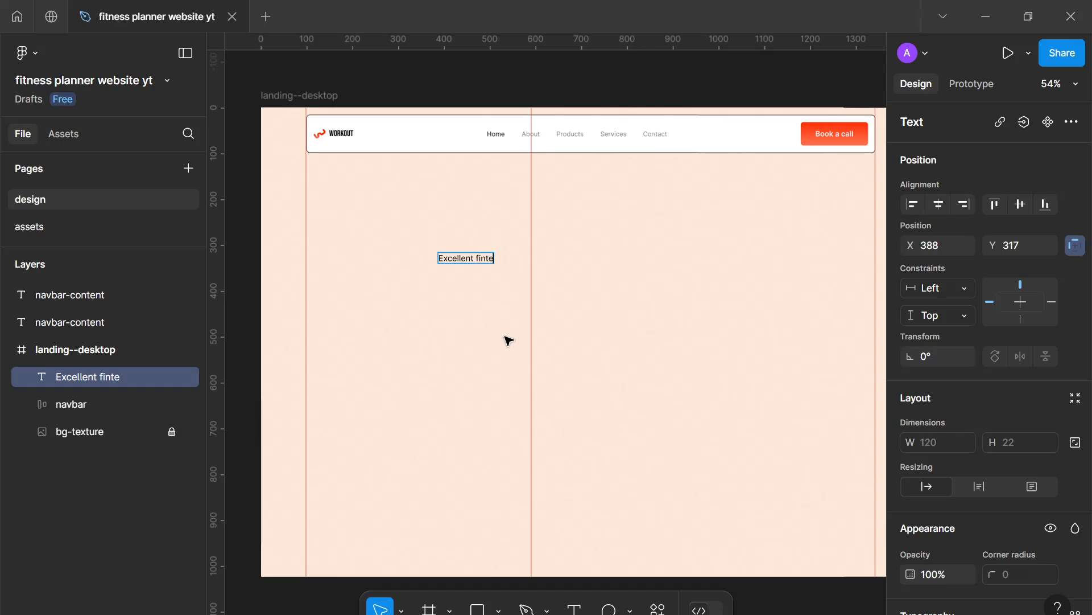
type("s plan")
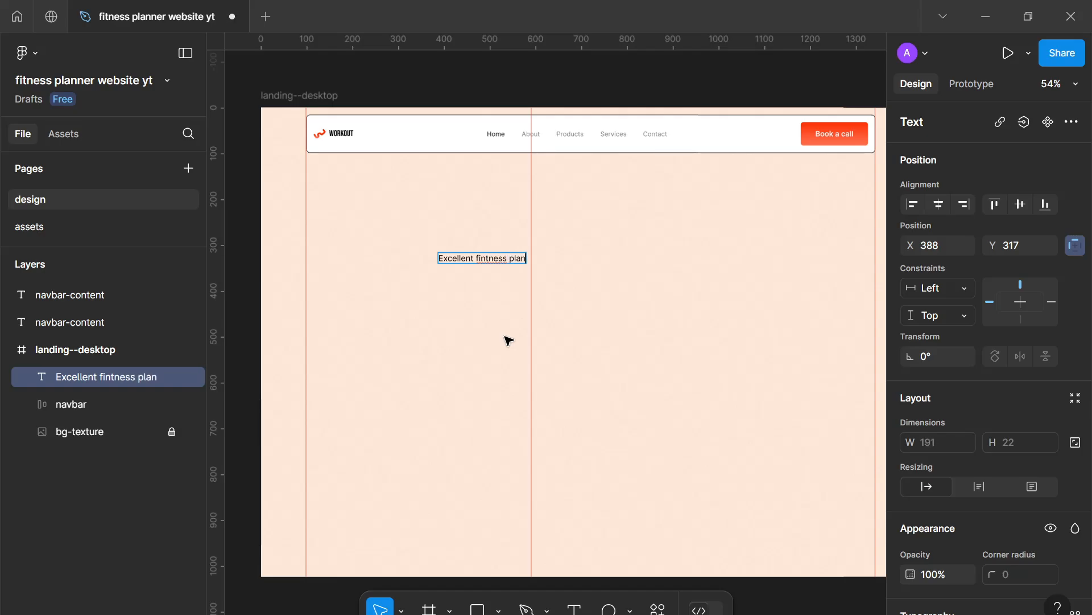
type("ning by")
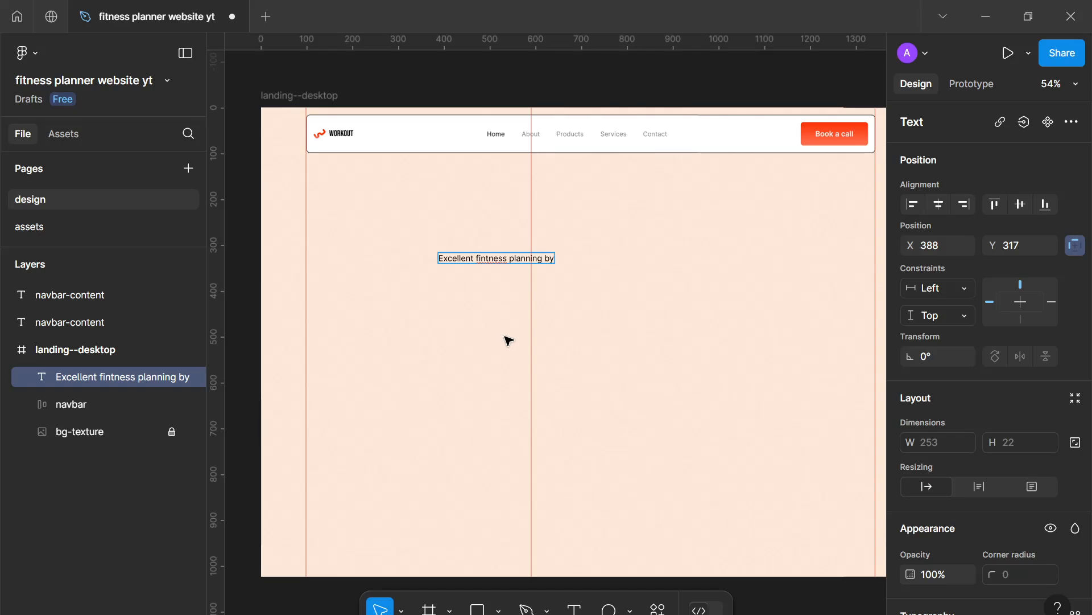
type(" highly trained pro")
type("fes")
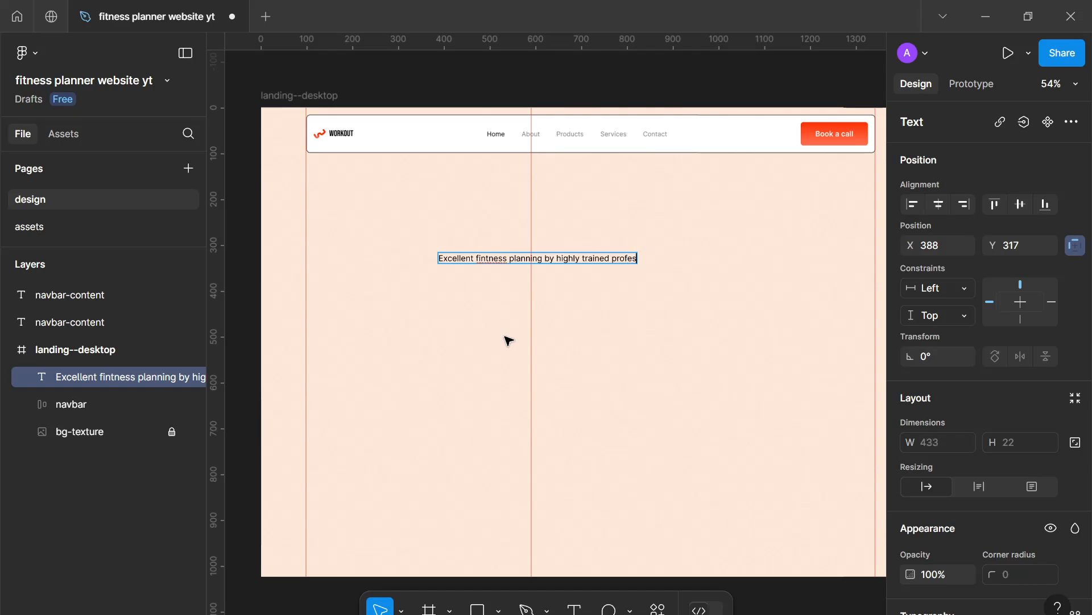
type("sionals")
right_click(497, 261)
left_click(509, 288)
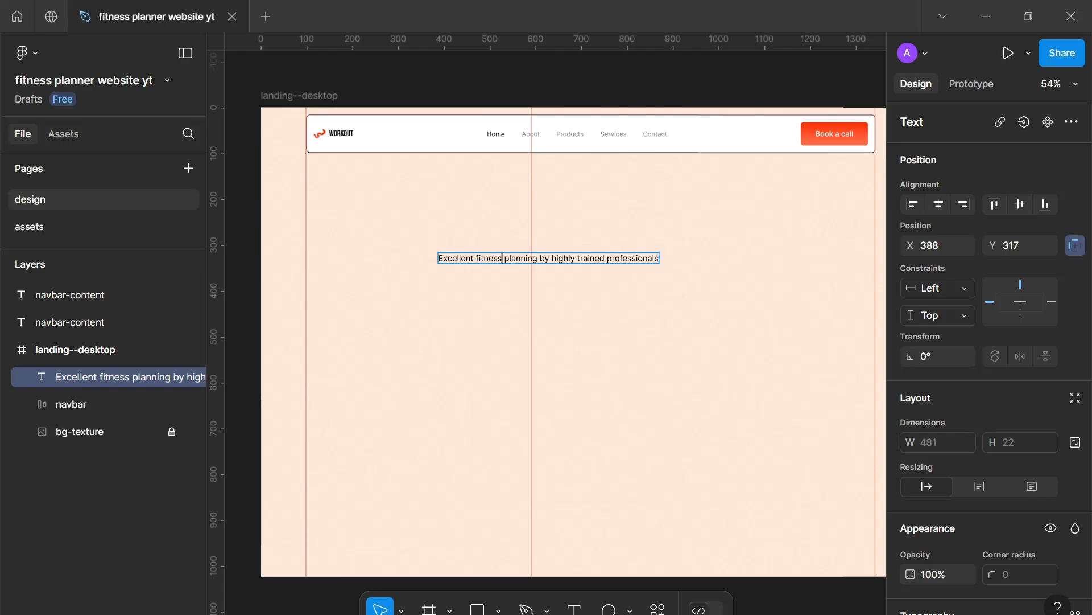
key("Escape")
Move the headline to about X 407, Y 403 and set its font to Bebas Neue.
scroll(934, 465, "down", 2)
scroll(936, 470, "down", 3)
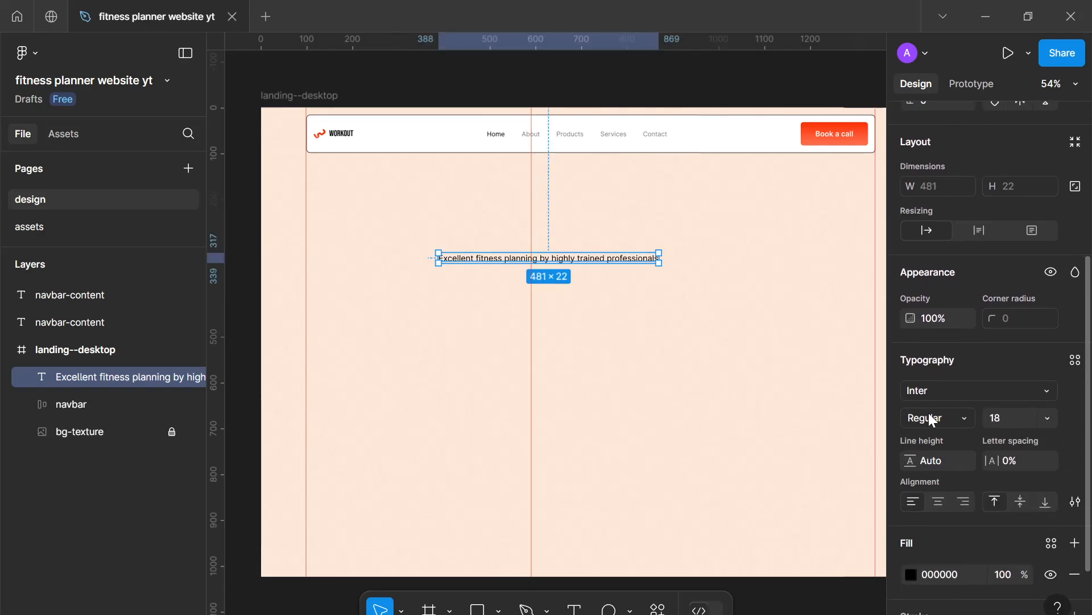
left_click_drag(574, 260, 579, 297)
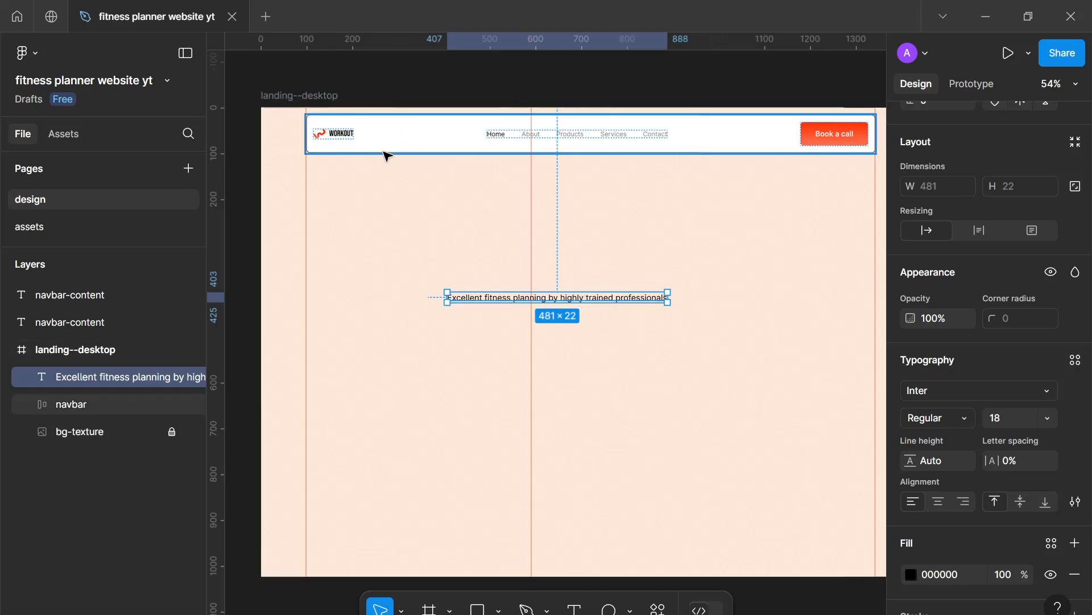
scroll(349, 138, "up", 3)
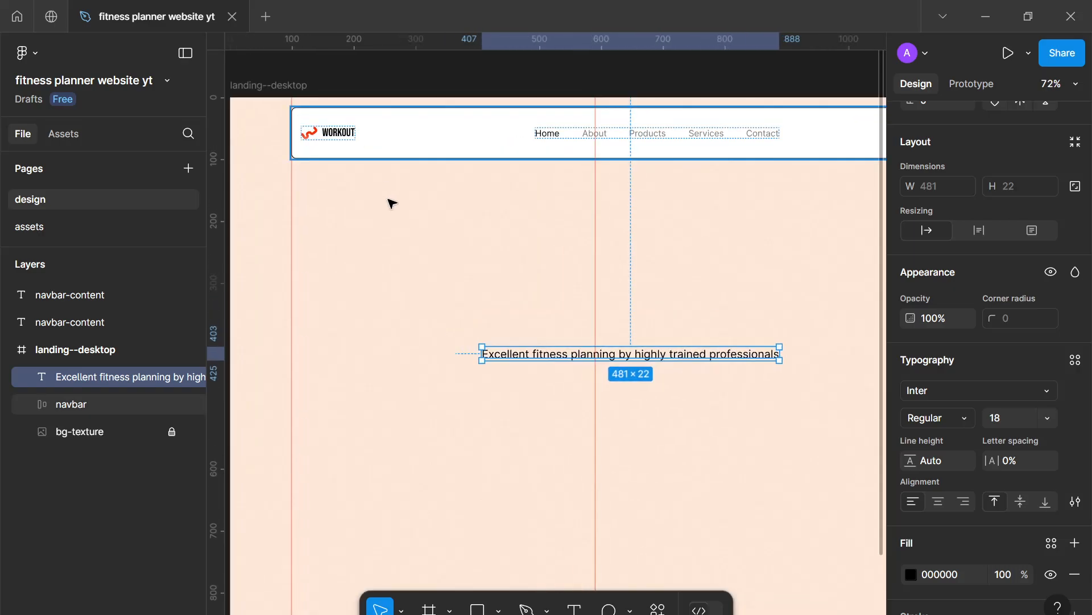
scroll(397, 214, "down", 3)
scroll(402, 218, "up", 1)
scroll(903, 396, "down", 2)
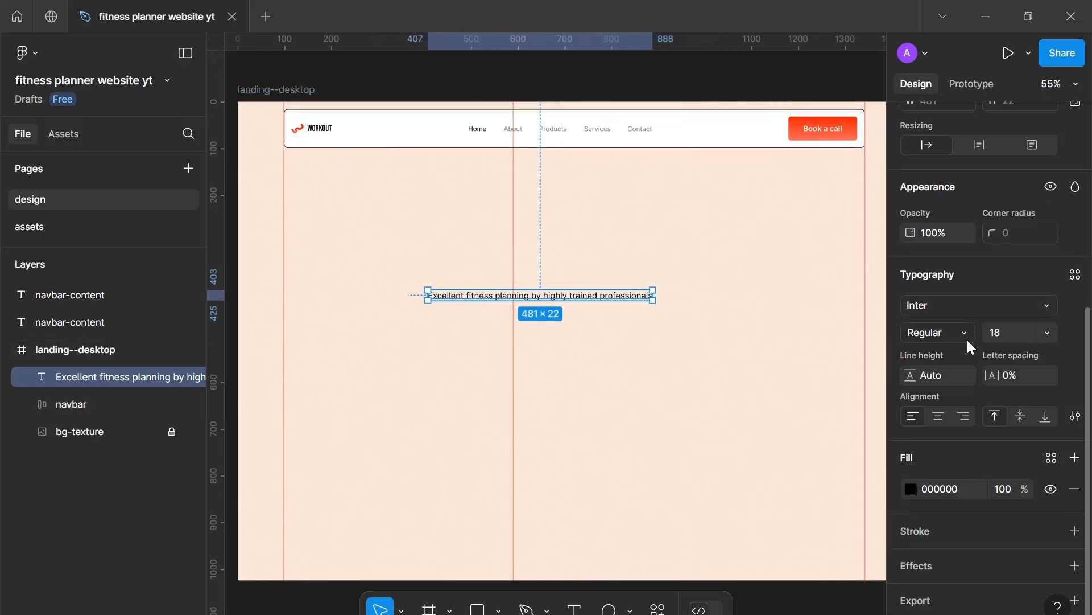
left_click(967, 312)
type("beba")
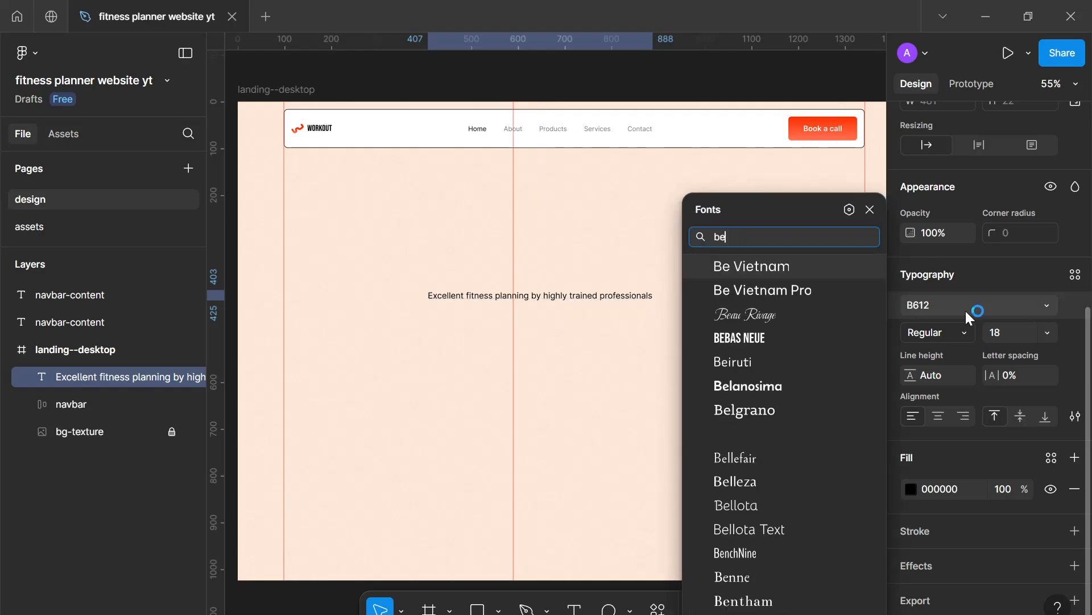
key("Return")
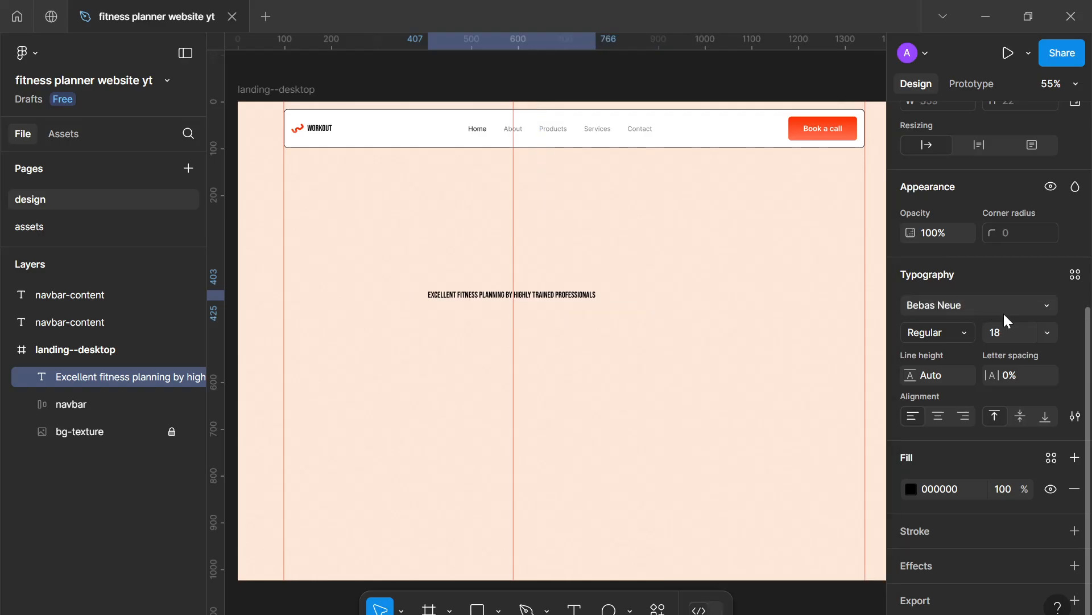
Set the headline's font size to 96 and wrap it in a box about 1118 wide at X 261, Y 248.
left_click(1001, 333)
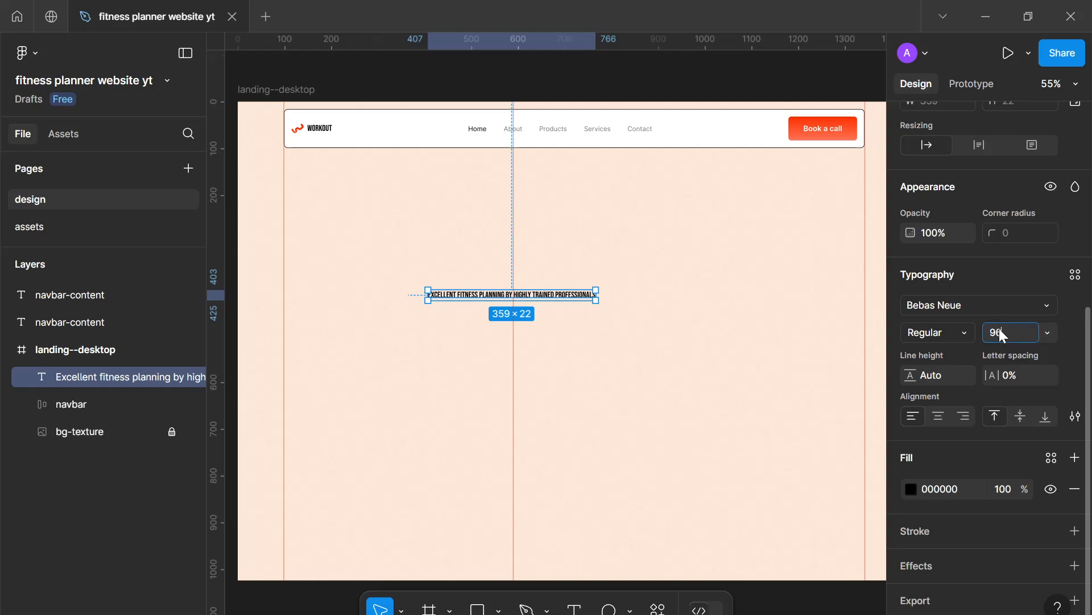
type("96")
key("Return")
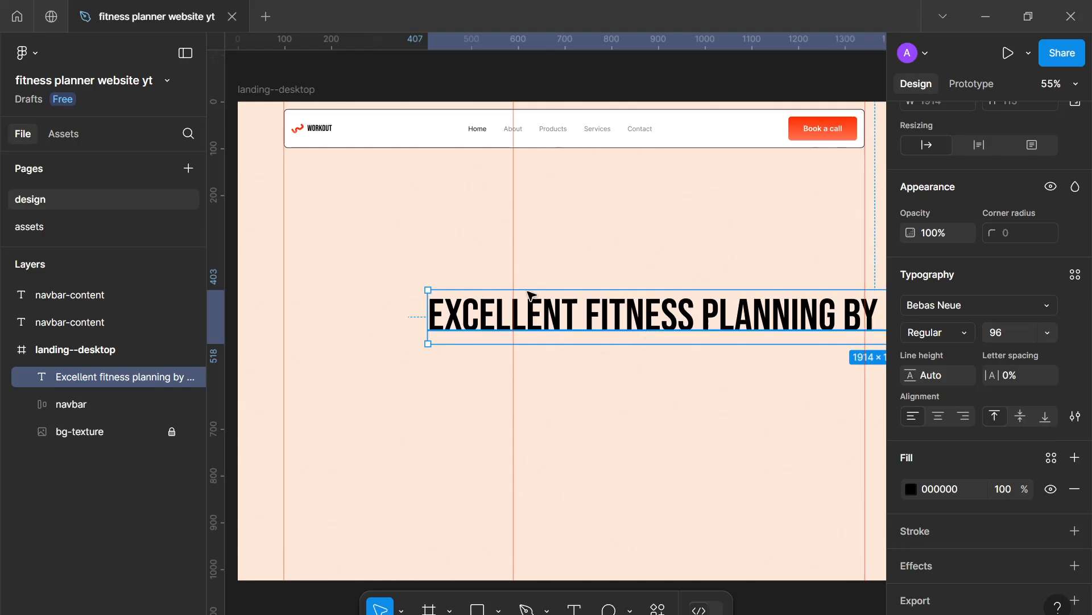
left_click_drag(531, 301, 422, 251)
left_click_drag(319, 274, 391, 263)
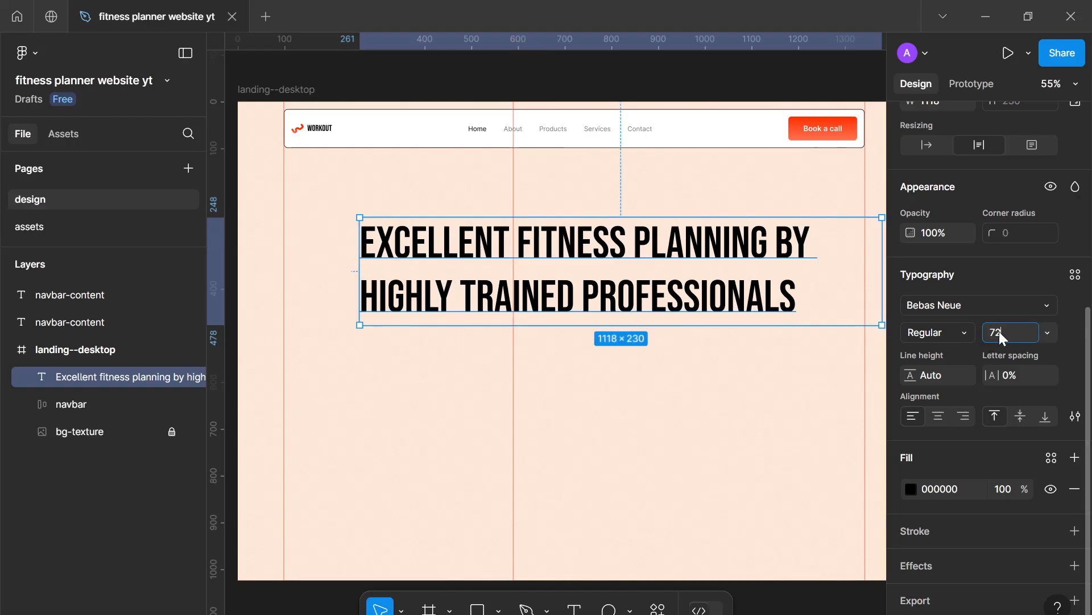
Set the headline's font size to 72 and fit it into a box about 557 wide at X 119, Y 254.
type("72")
key("Return")
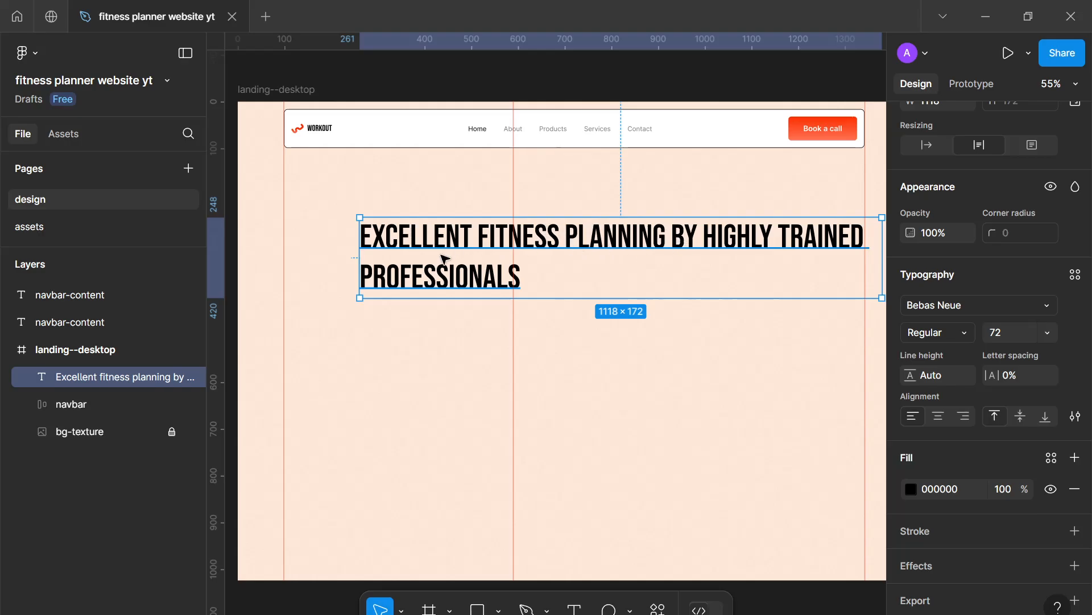
left_click_drag(359, 271, 626, 285)
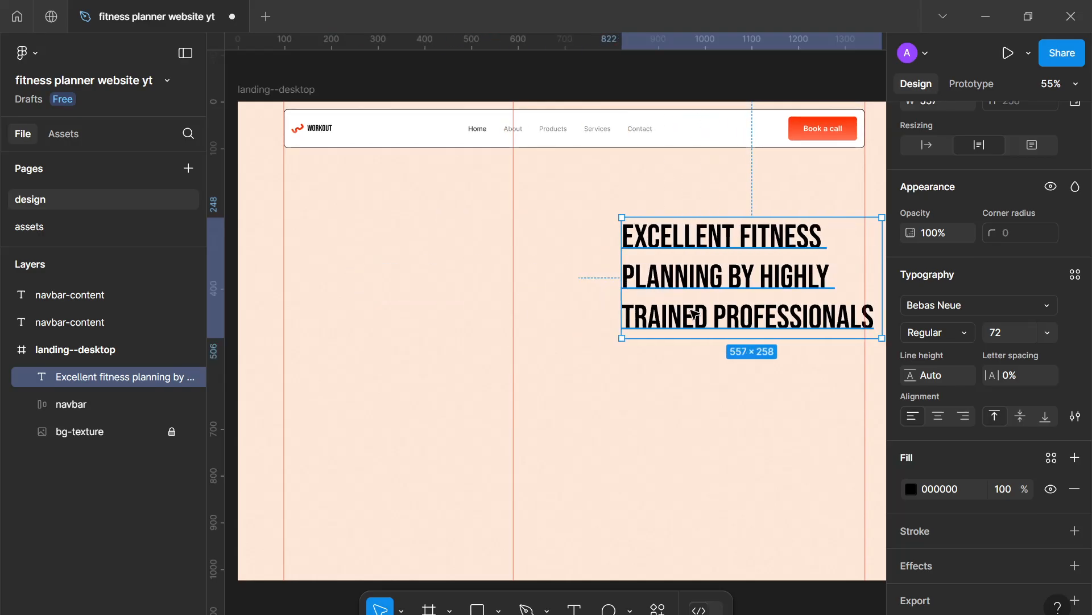
left_click_drag(701, 317, 367, 320)
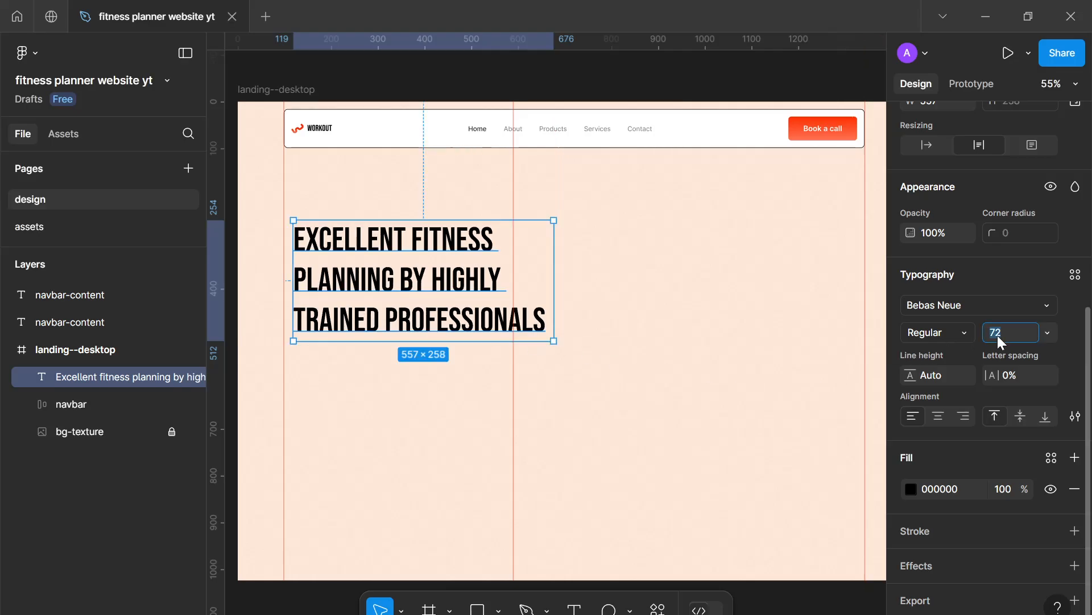
Set the headline's font size to 81 and fit its box between the first two vertical guides, about 491 wide at Y 186.
type("81")
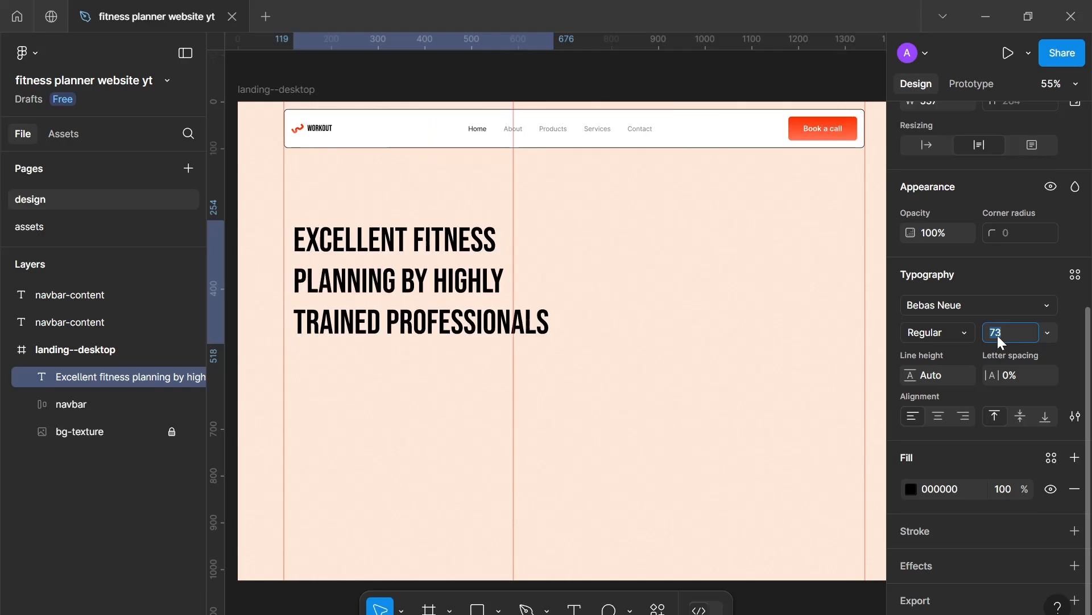
key("Return")
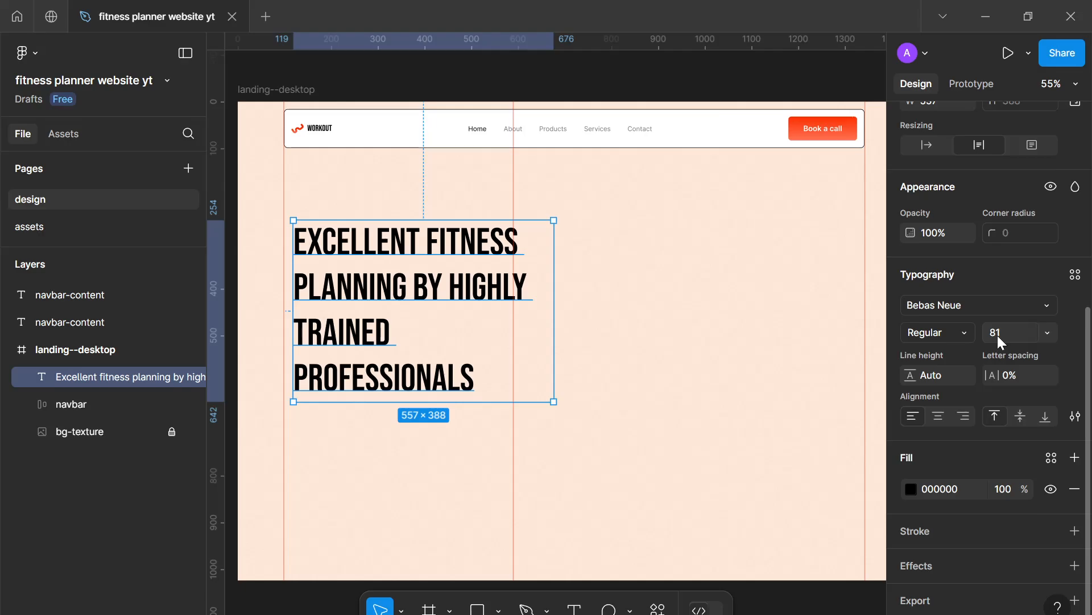
left_click_drag(560, 273, 514, 273)
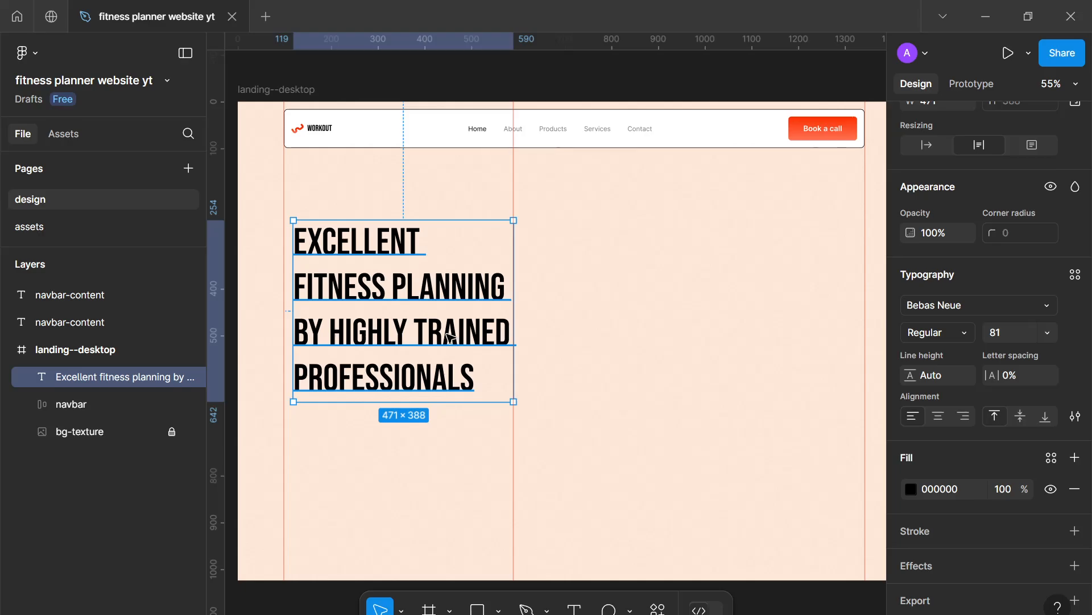
left_click_drag(450, 338, 515, 296)
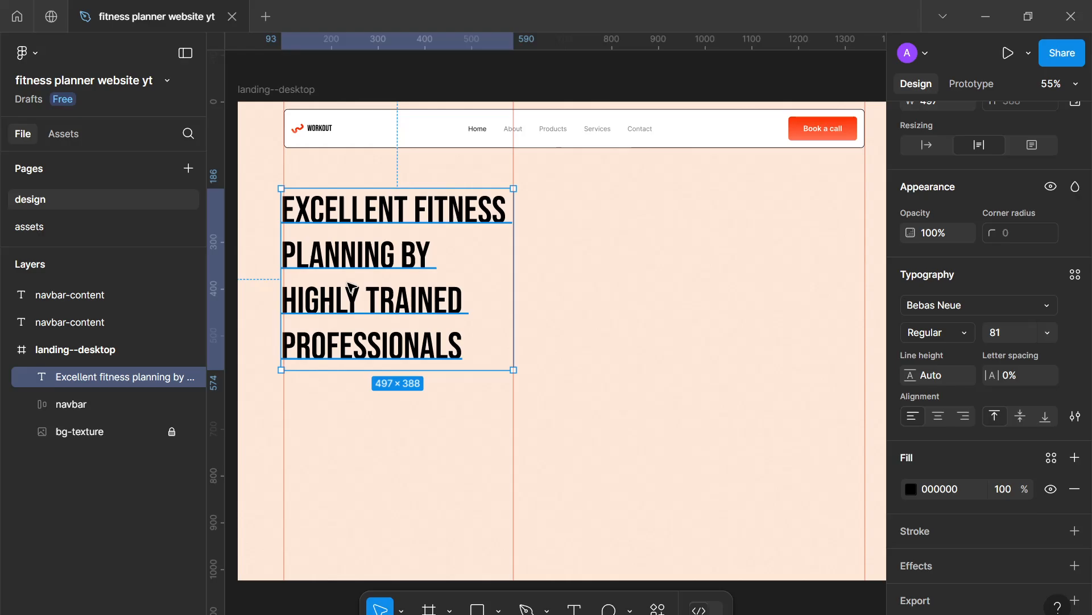
left_click_drag(283, 260, 285, 265)
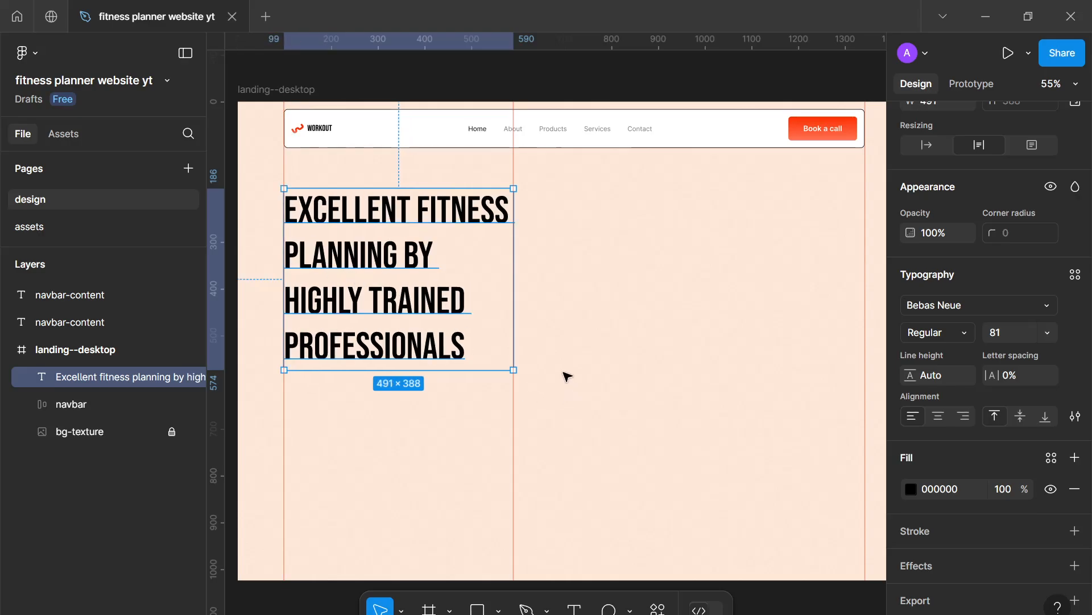
Increase the headline's font size gradually to 88.
left_click(444, 449)
scroll(442, 449, "down", 5)
scroll(450, 441, "up", 2)
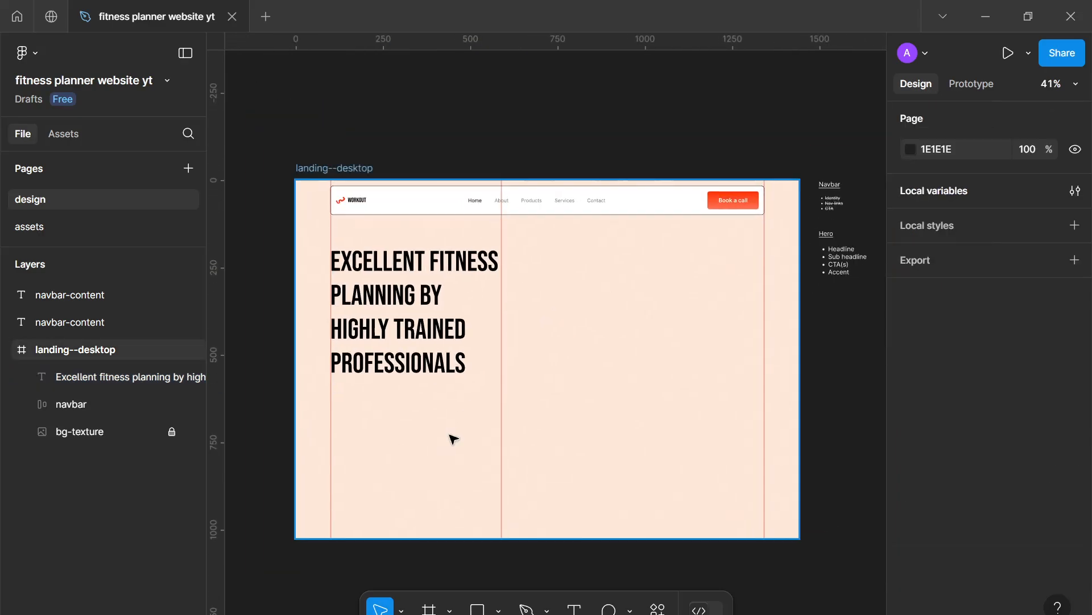
left_click(421, 359)
scroll(1004, 532, "down", 5)
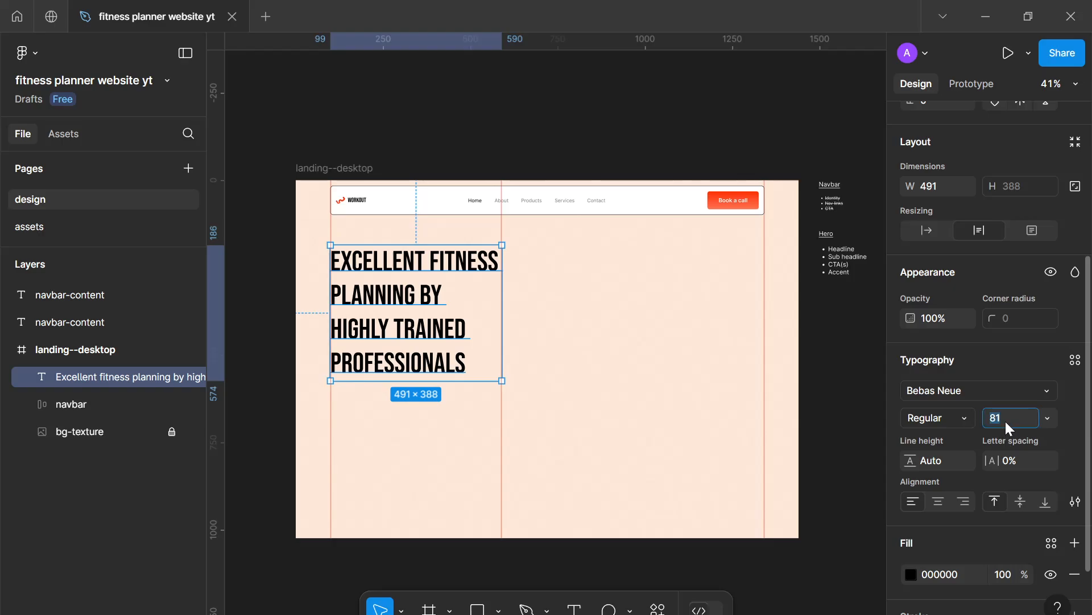
key("Up")
key("Up")
key("Up")
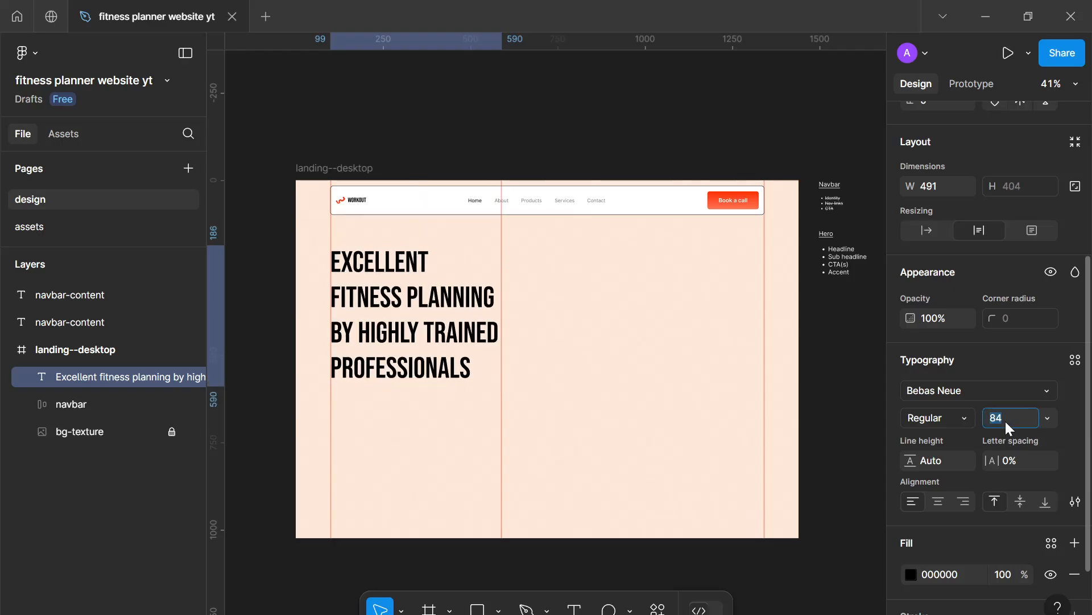
key("Up")
key("Up")
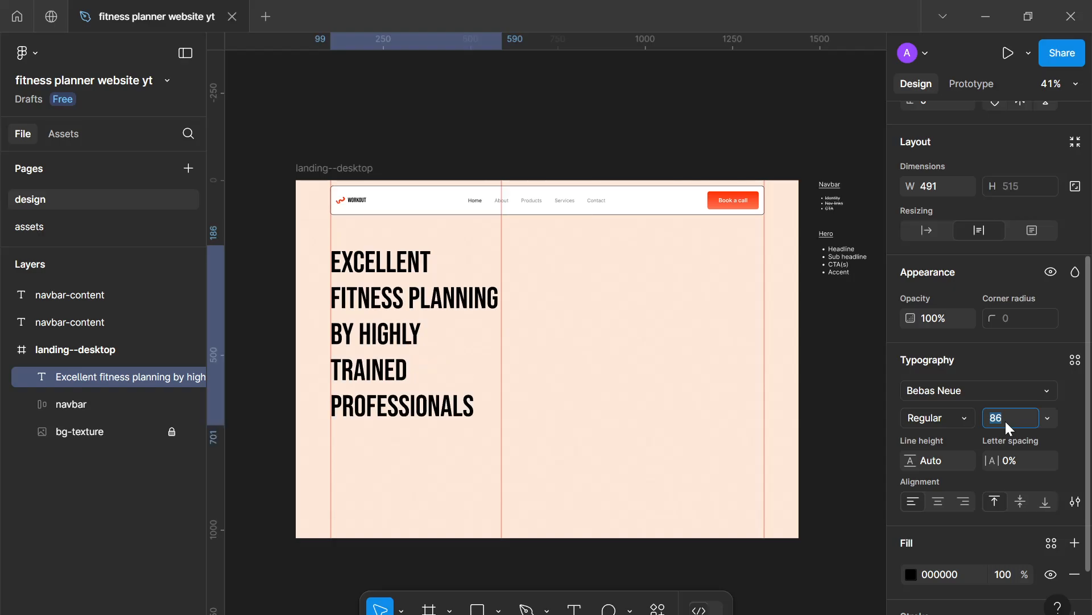
key("Up")
key("Up")
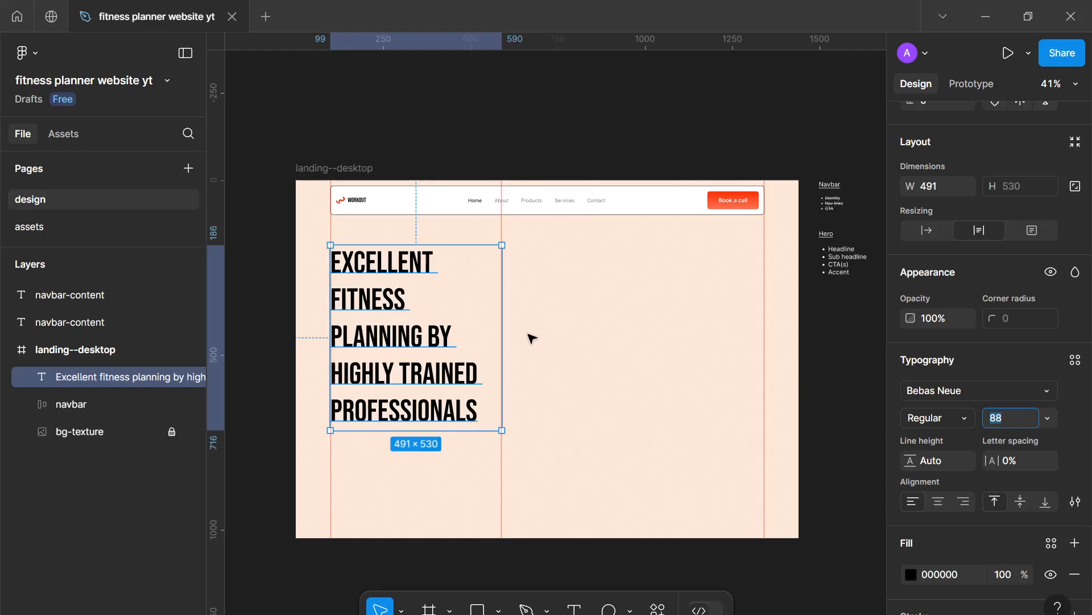
left_click(565, 391)
Set the headline's font size to 72 and narrow its text box to about 413 wide.
left_click(429, 398)
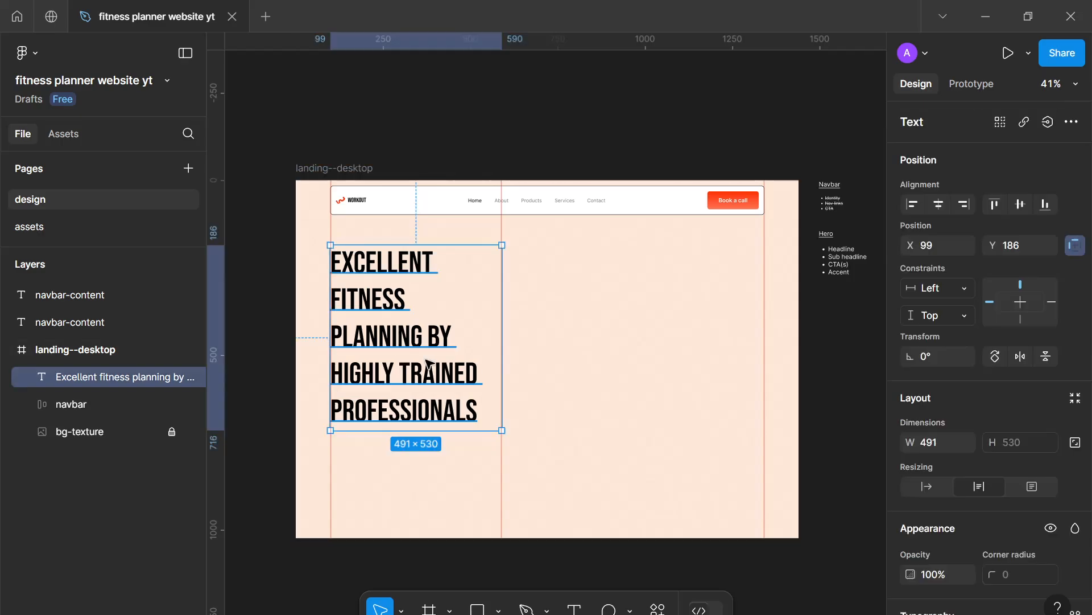
scroll(429, 419, "up", 3)
scroll(1000, 510, "down", 3)
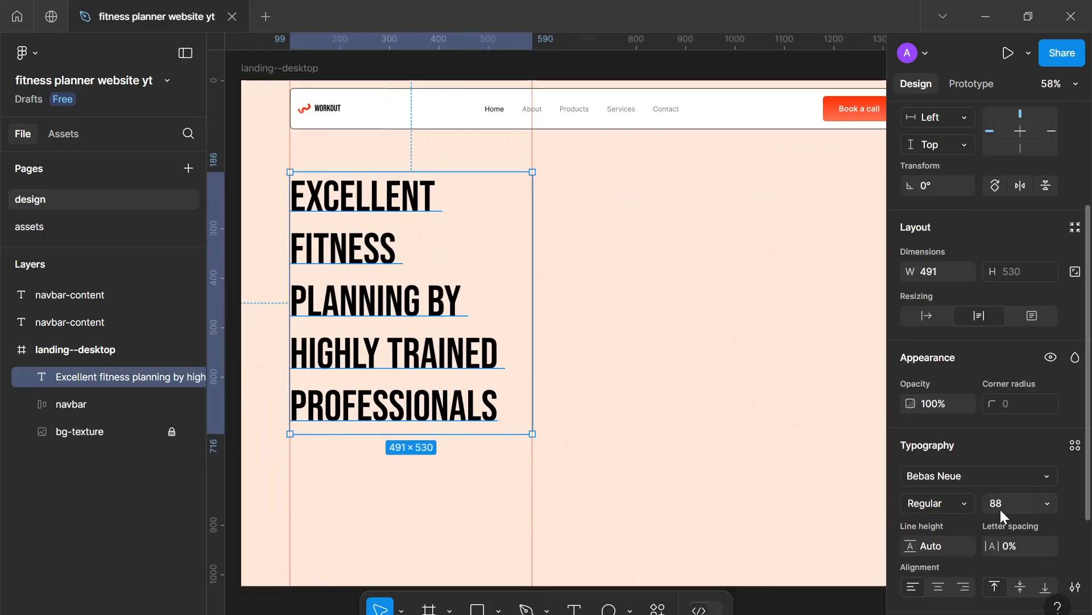
left_click(1001, 510)
type("72")
key("Return")
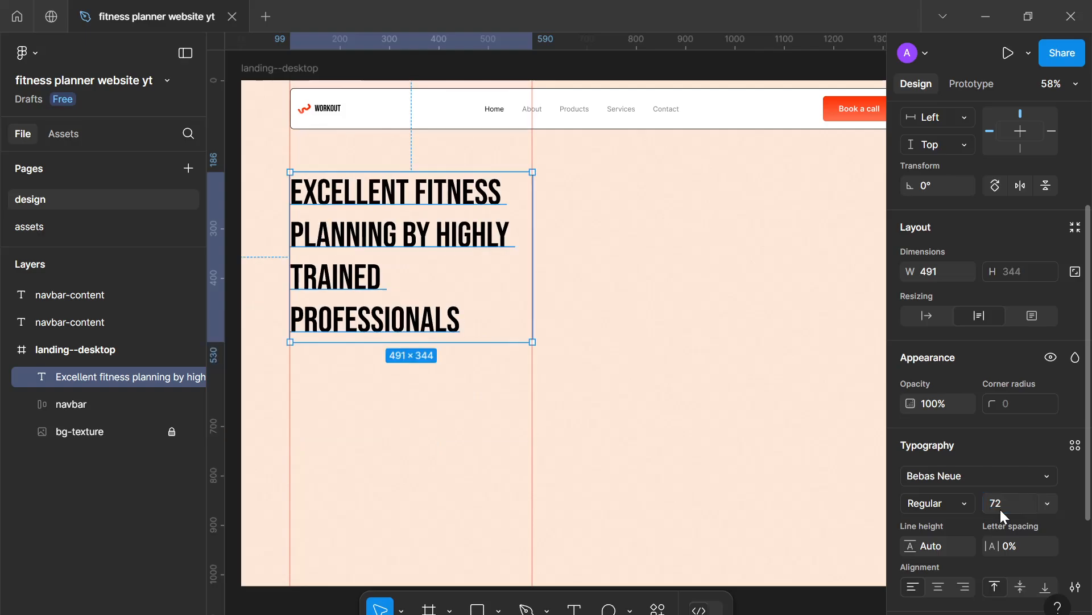
left_click_drag(529, 276, 493, 259)
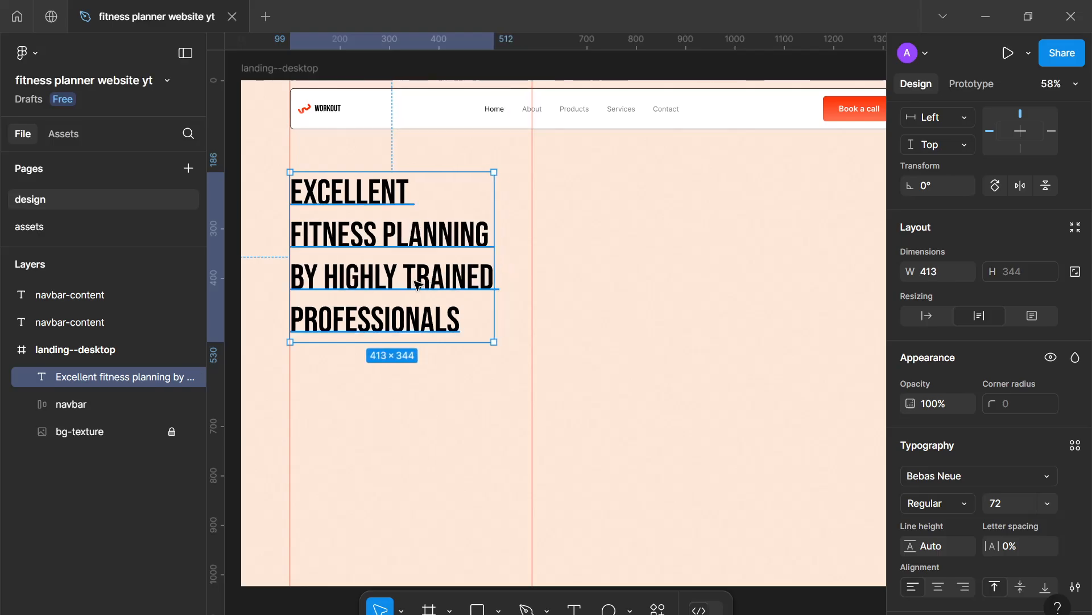
Move the headline to about X 90, Y 202 and set its line height to 68.
left_click_drag(411, 285, 407, 293)
scroll(933, 508, "down", 2)
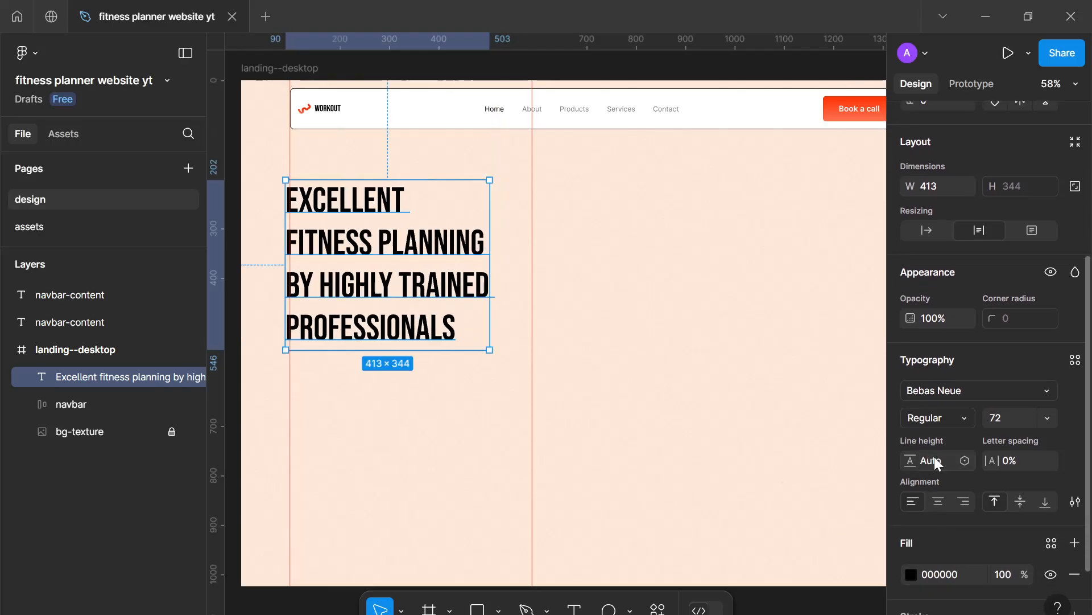
type("69")
key("Return")
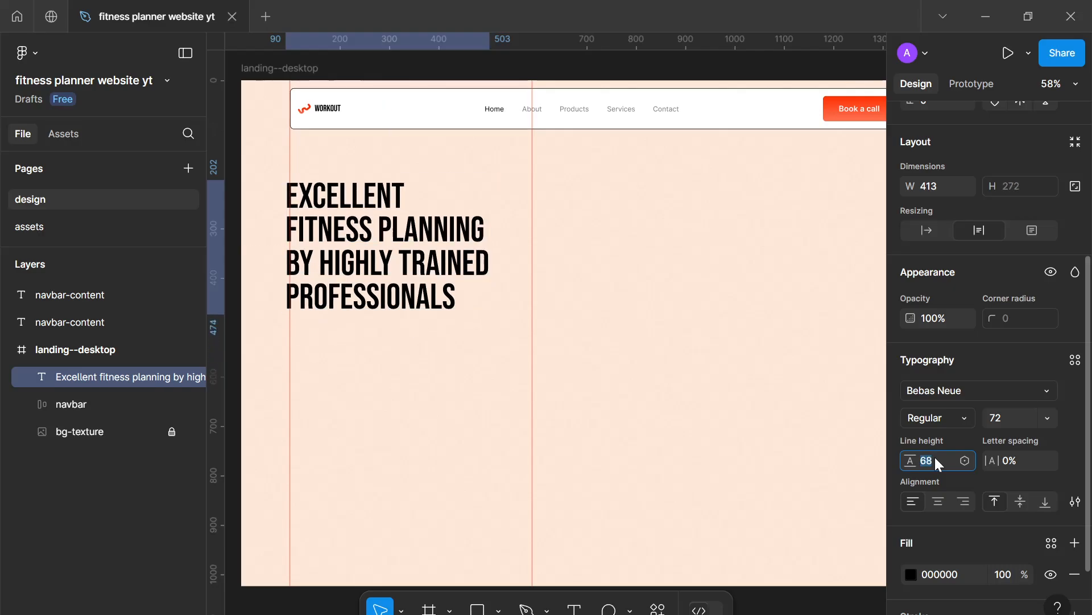
Set the headline's line height to 72 after trying tighter spacing down to 64.
key("Down")
key("Down")
key("Down")
key("Down")
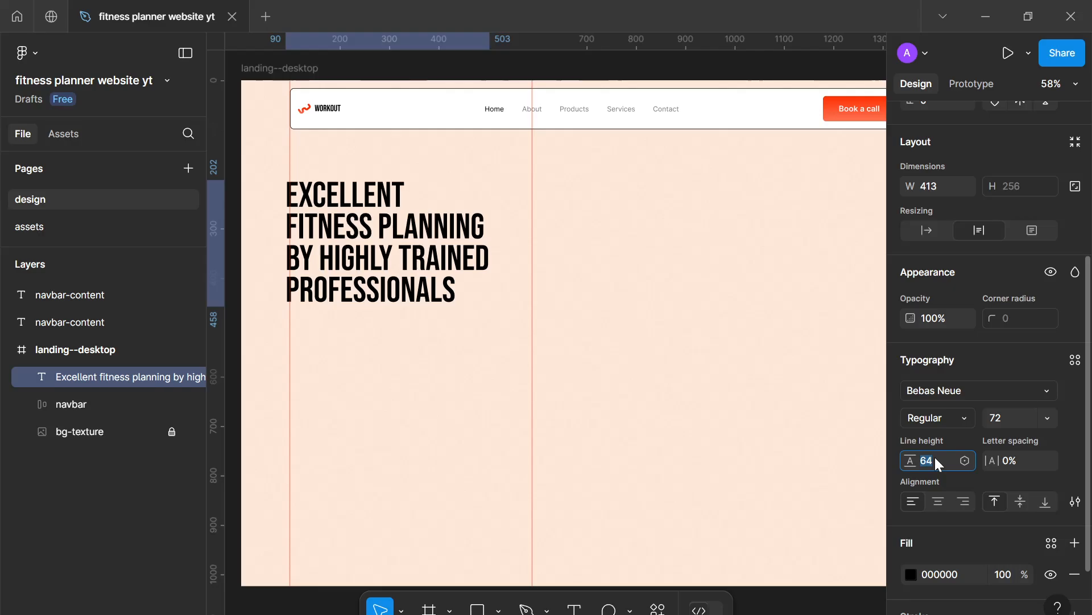
key("Up")
key("Up")
key("Up")
key("Up")
key("Up")
key("Up")
key("Up")
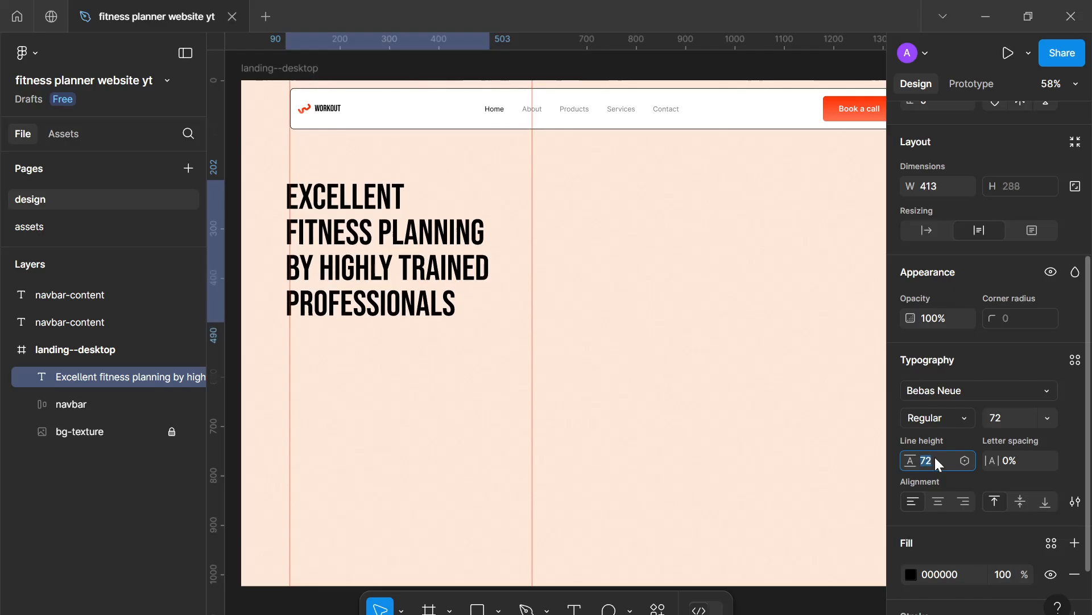
Align the headline with the first vertical guide at X 99, Y 207 and widen its text box to the second guide, 491 wide.
left_click_drag(348, 246, 351, 247)
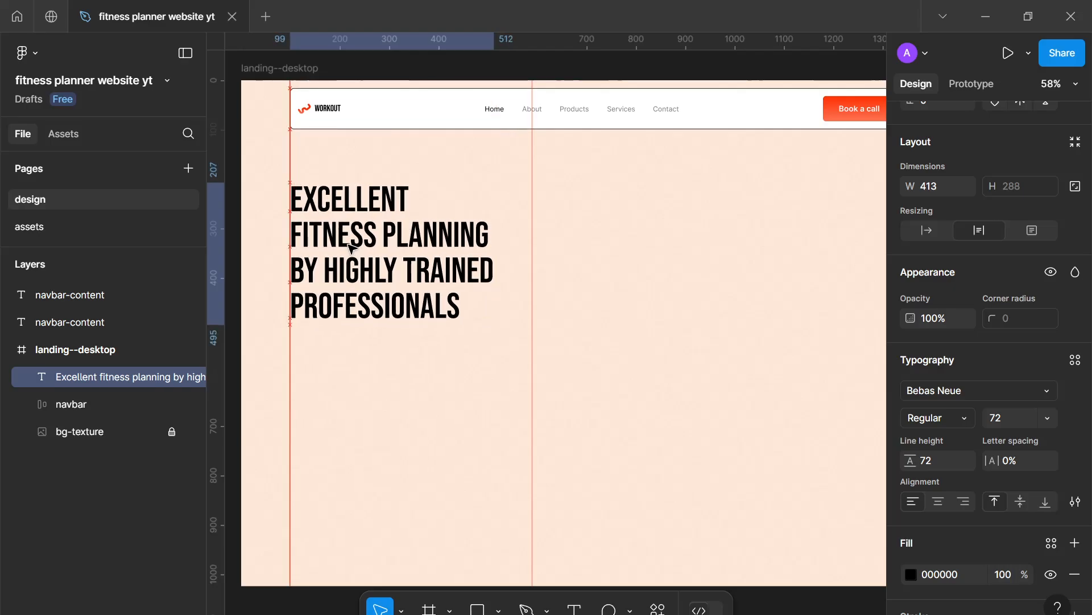
left_click(405, 378)
scroll(398, 370, "down", 5)
scroll(390, 361, "up", 2)
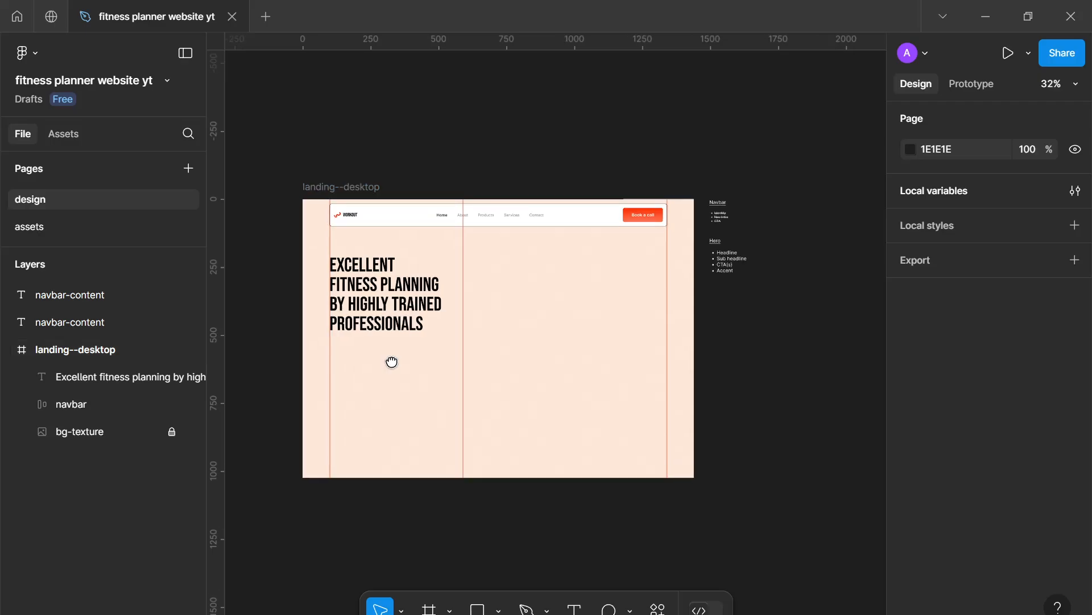
left_click_drag(402, 356, 420, 346)
left_click(471, 279)
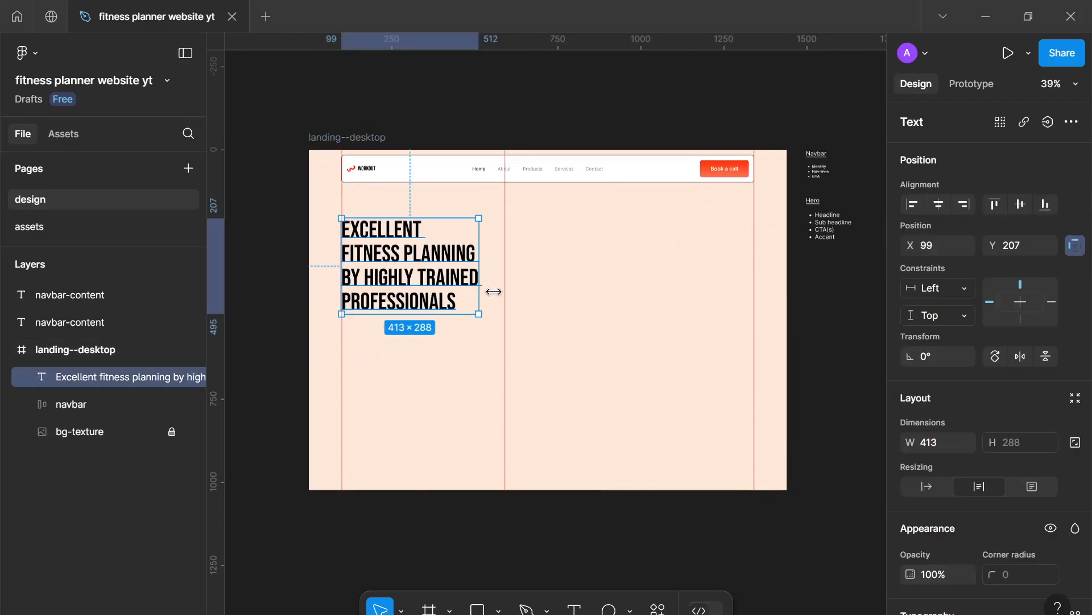
left_click_drag(481, 295, 505, 299)
left_click(477, 349)
scroll(447, 327, "down", 1)
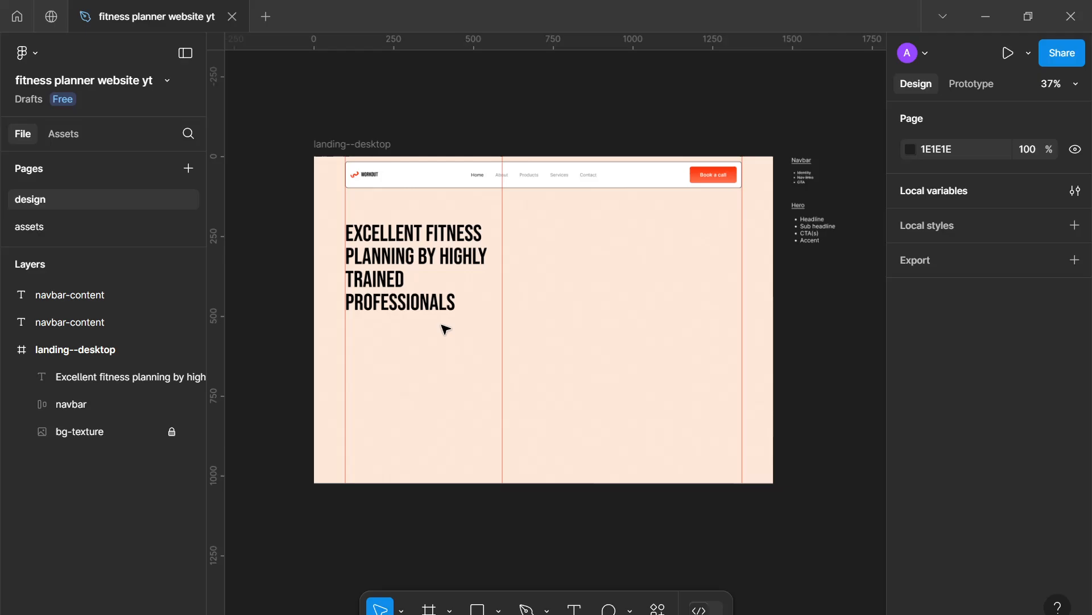
Move the headline down to Y 224, keeping it aligned with the first vertical guide.
scroll(462, 318, "up", 3)
left_click(419, 244)
left_click_drag(399, 215, 399, 222)
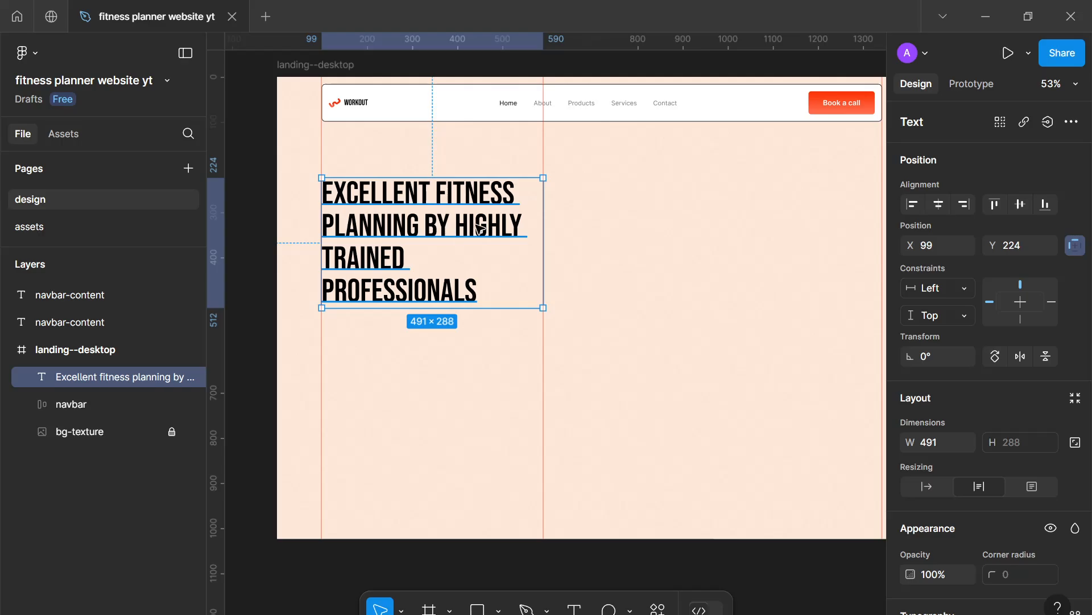
double_click(478, 226)
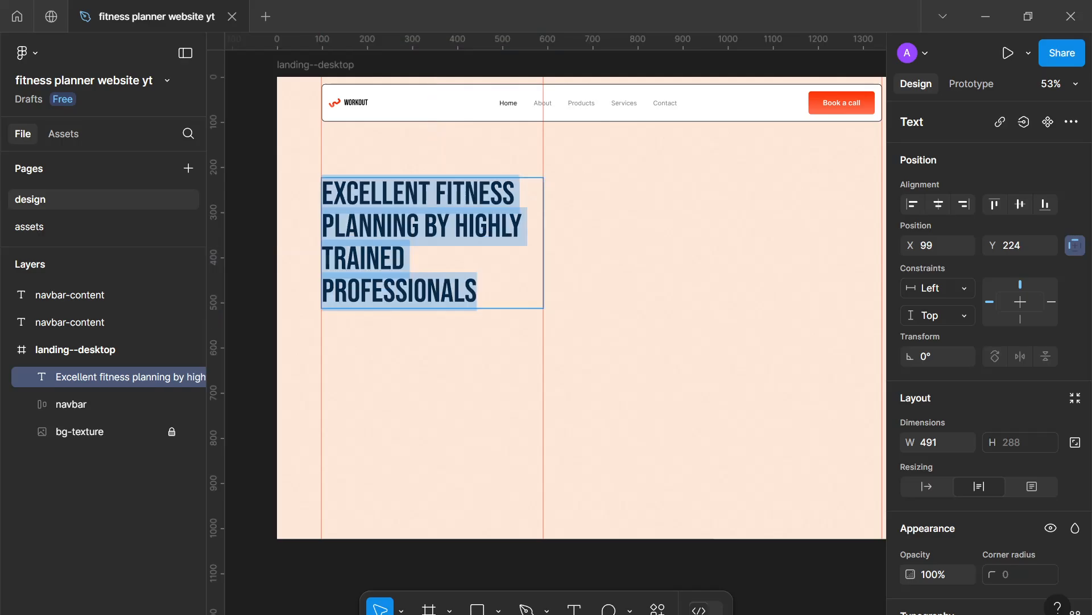
double_click(482, 227)
left_click(454, 226)
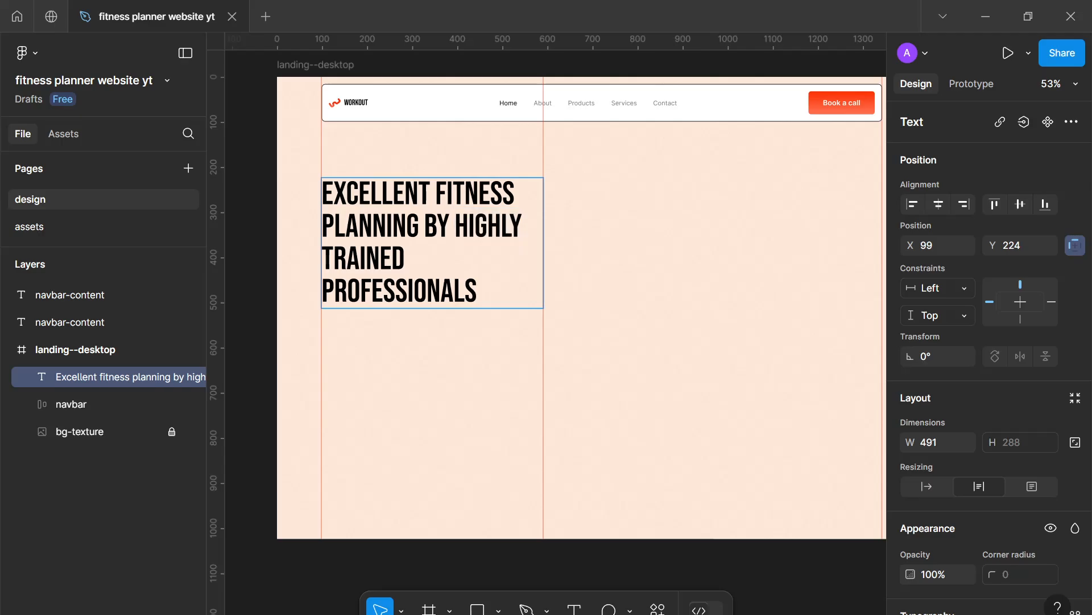
key("shift+Right")
key("shift+Right")
key("shift+Right")
key("shift+Right")
key("shift+Right")
key("shift+Right")
key("shift+Right")
key("shift+Right")
key("shift+Right")
key("shift+Right")
key("shift+Right")
key("shift+Right")
key("shift+Right")
key("shift+Right")
key("shift+Right")
key("shift+Right")
key("shift+Right")
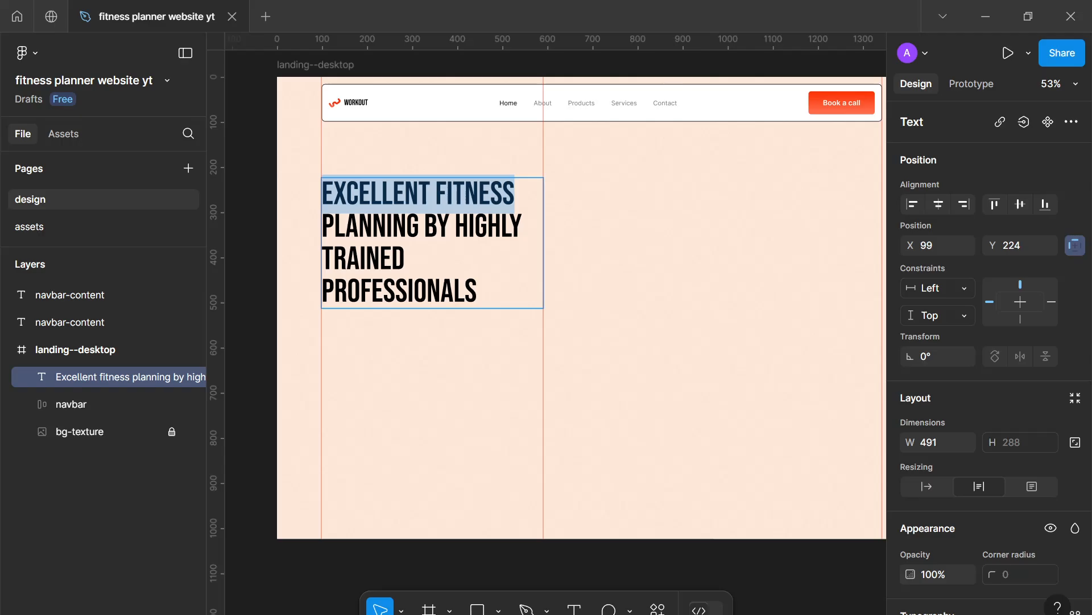
Recolor the words "fitness planning" in the headline with the page's existing orange-red, FF3001.
scroll(981, 288, "down", 3)
left_click(419, 193)
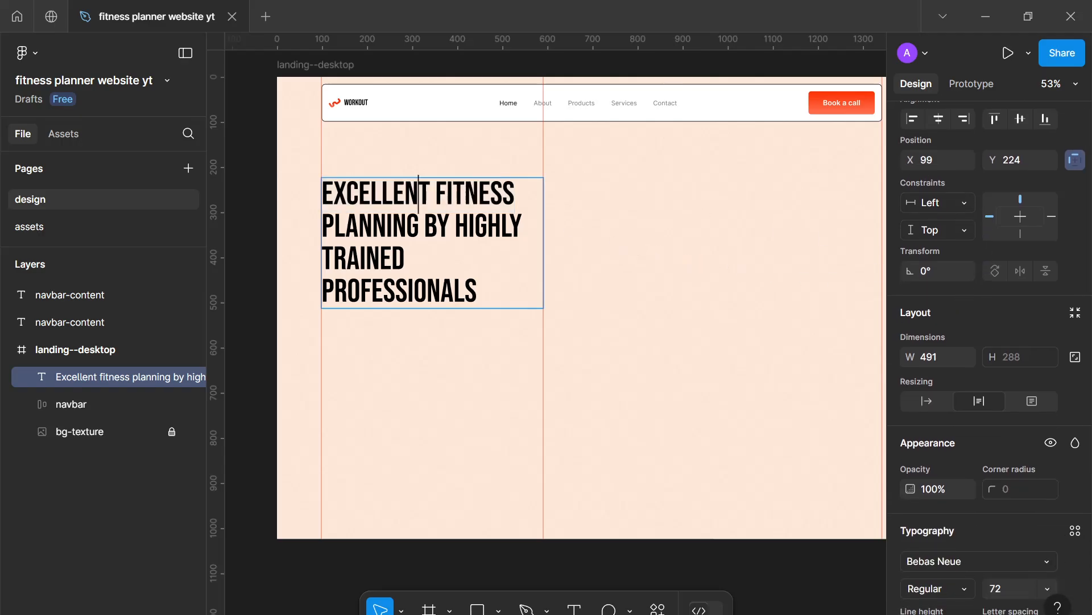
key("ctrl+shift+Right")
key("ctrl+shift+Right")
key("shift+Left")
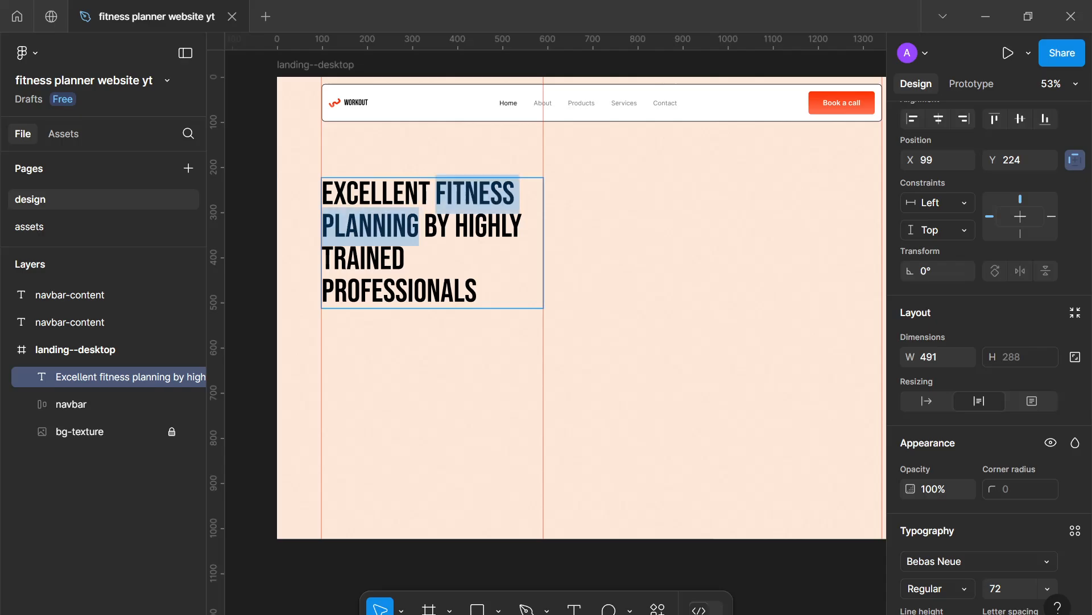
scroll(1005, 385, "down", 5)
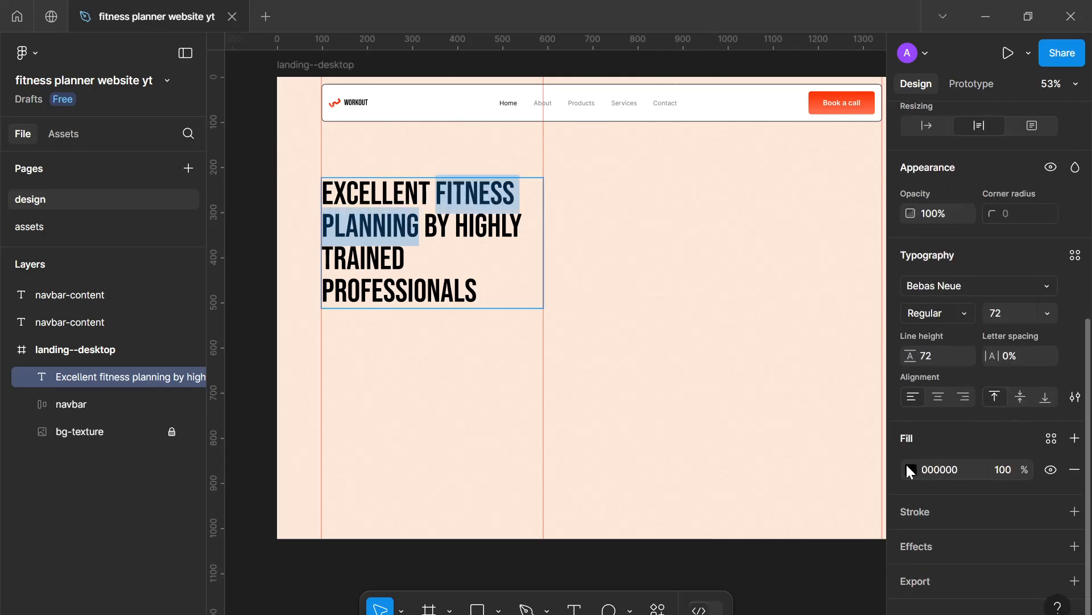
left_click(910, 469)
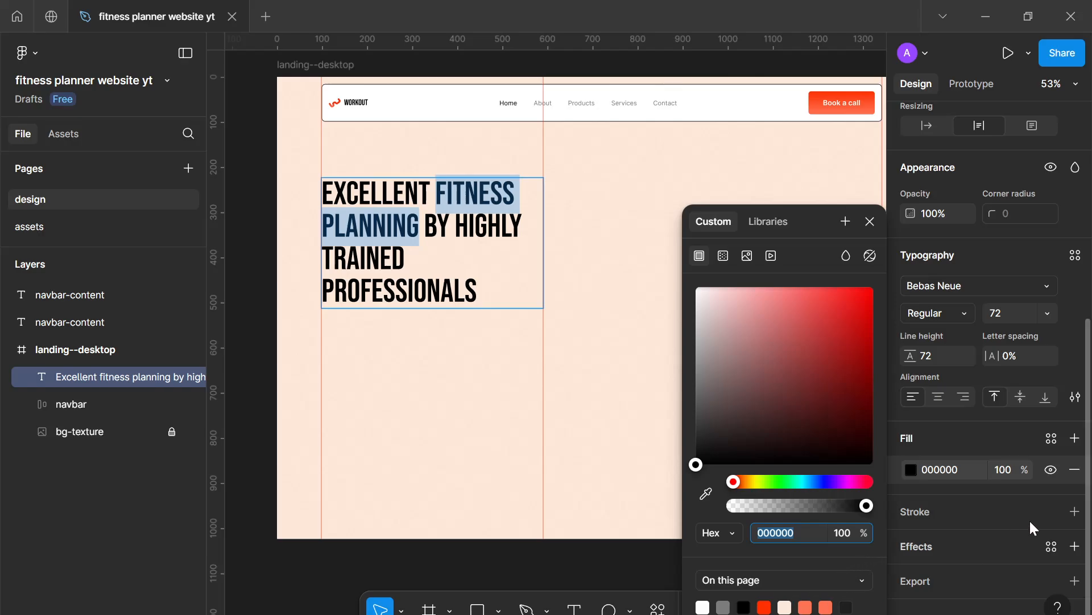
left_click(1046, 423)
left_click(1047, 432)
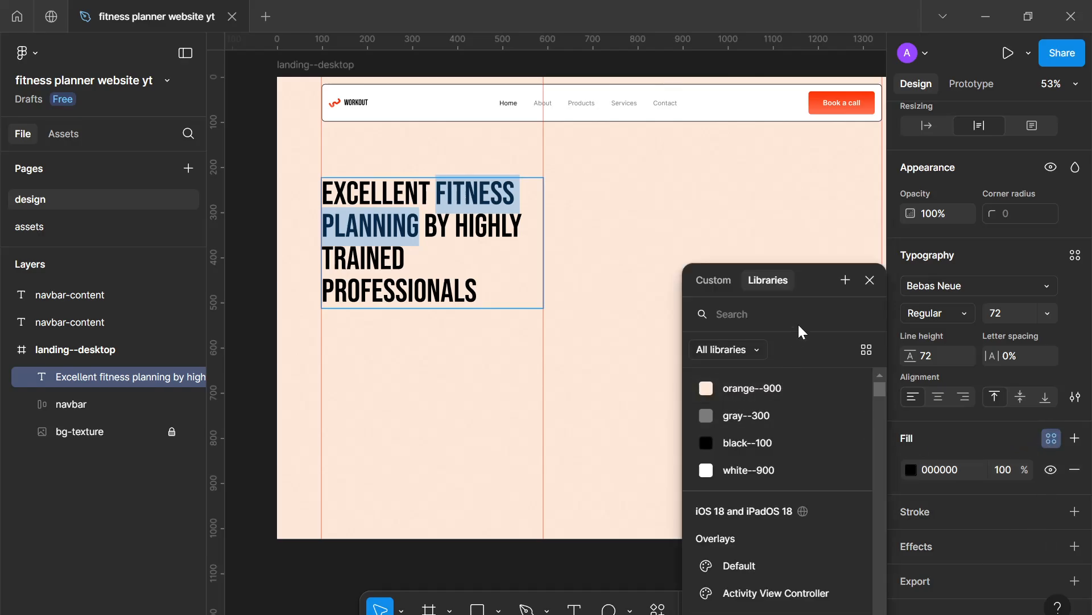
scroll(800, 431, "down", 6)
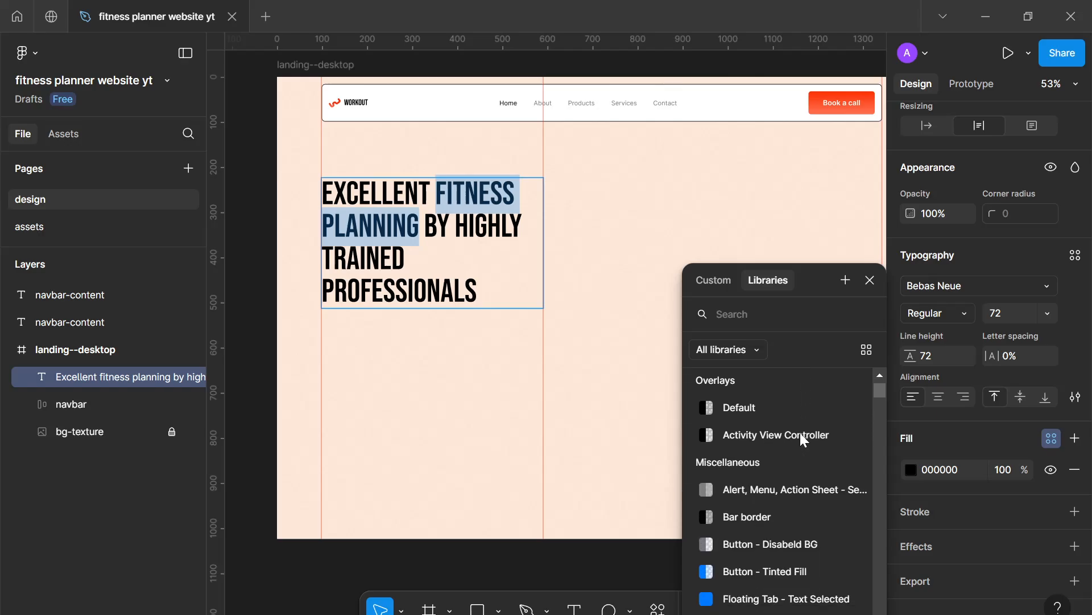
scroll(801, 427, "up", 5)
left_click(871, 280)
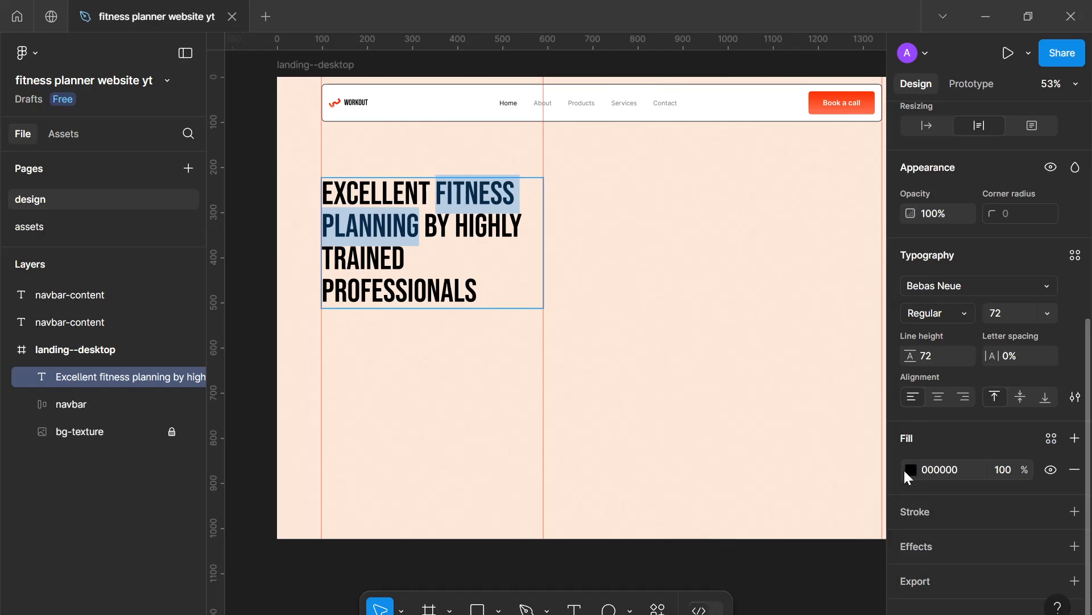
left_click(910, 470)
left_click(765, 604)
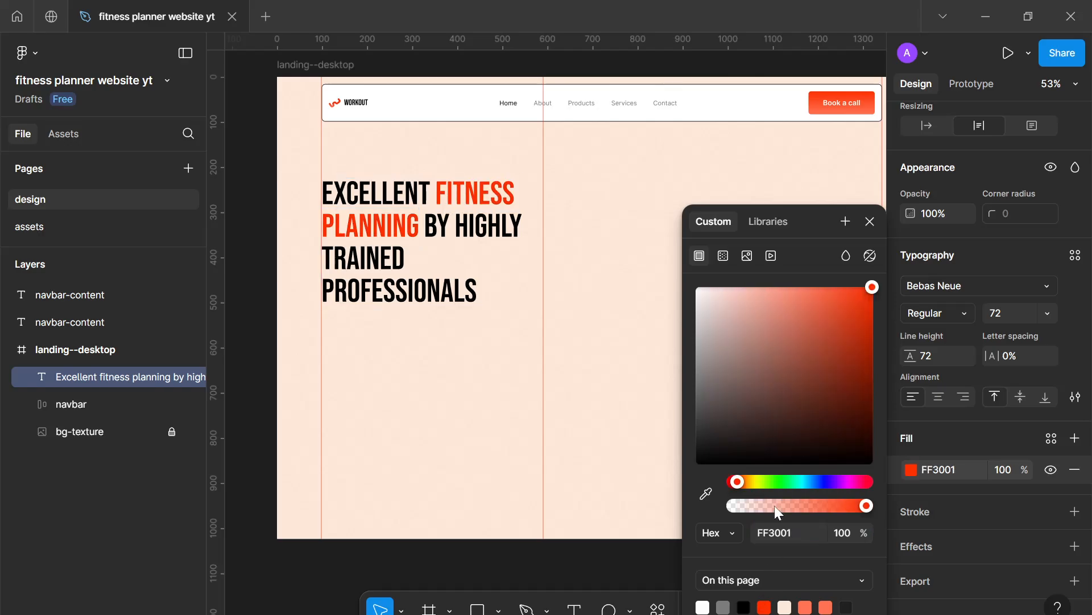
left_click(872, 222)
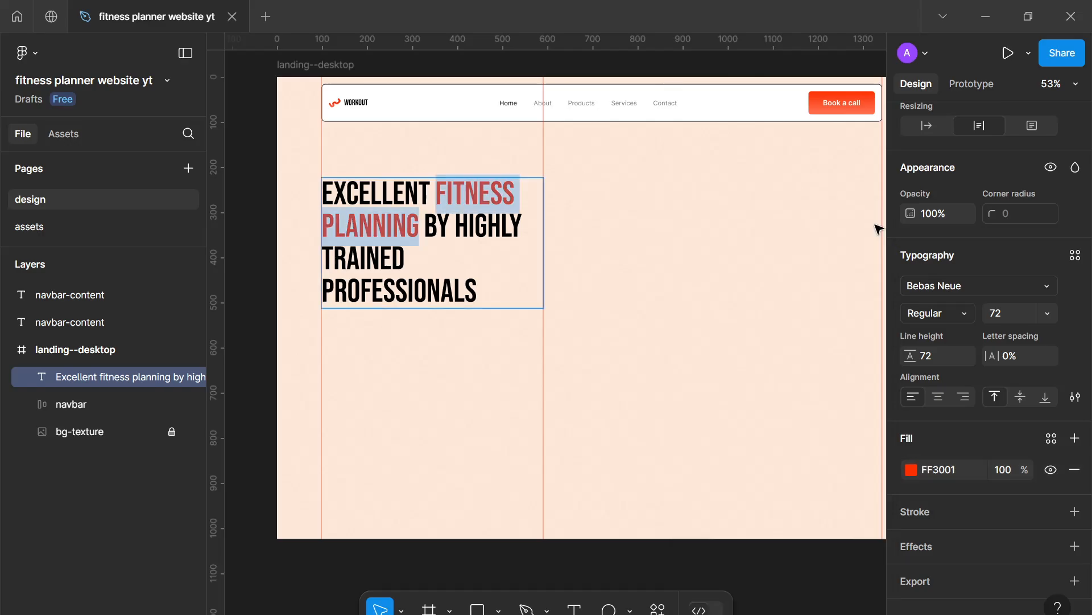
key("Escape")
left_click(841, 239)
Create a color variable named orange--500 from the FF3001 color used in the landing--desktop frame.
scroll(756, 285, "down", 5, "ctrl")
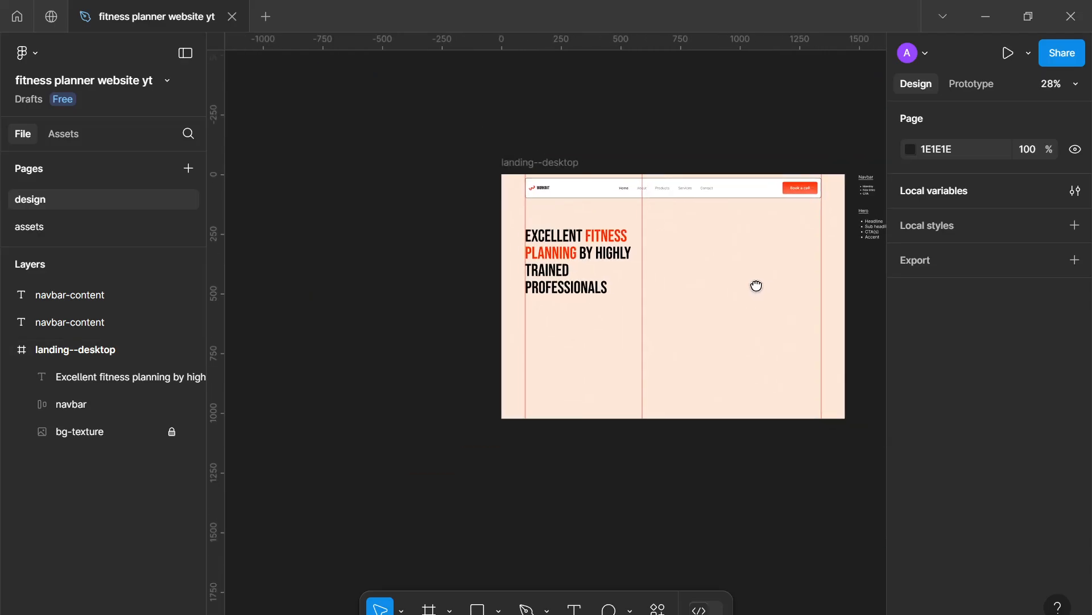
scroll(654, 296, "right", 3)
left_click(470, 180)
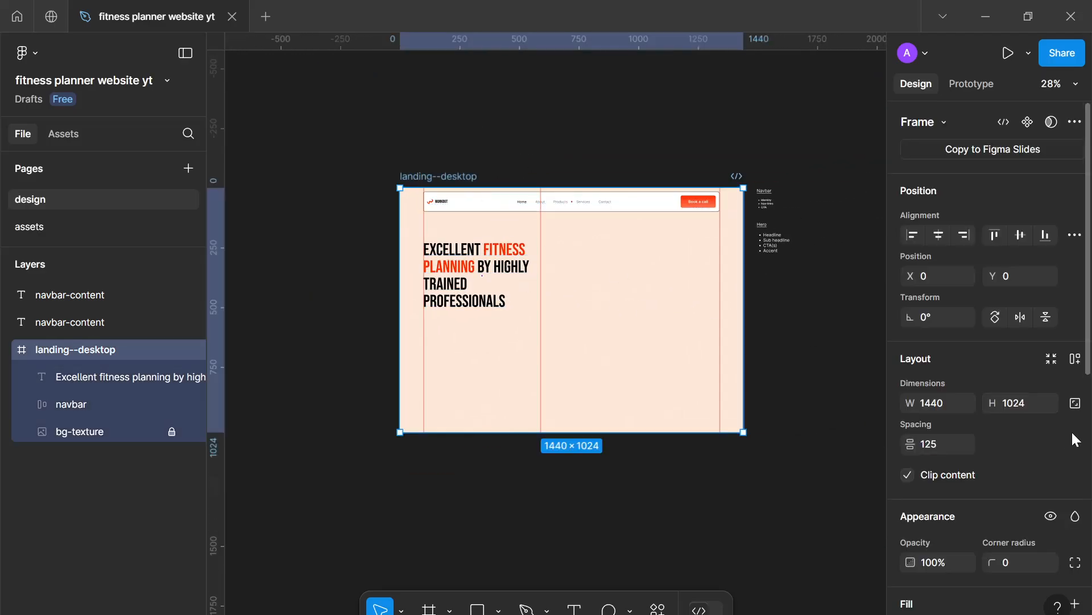
scroll(1045, 436, "down", 6)
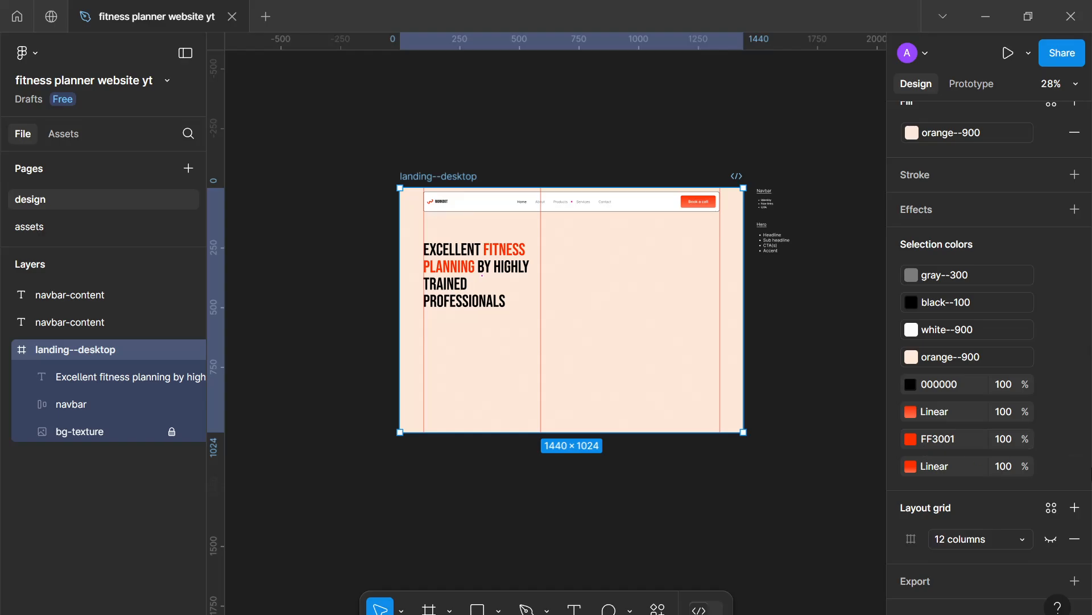
left_click(1052, 439)
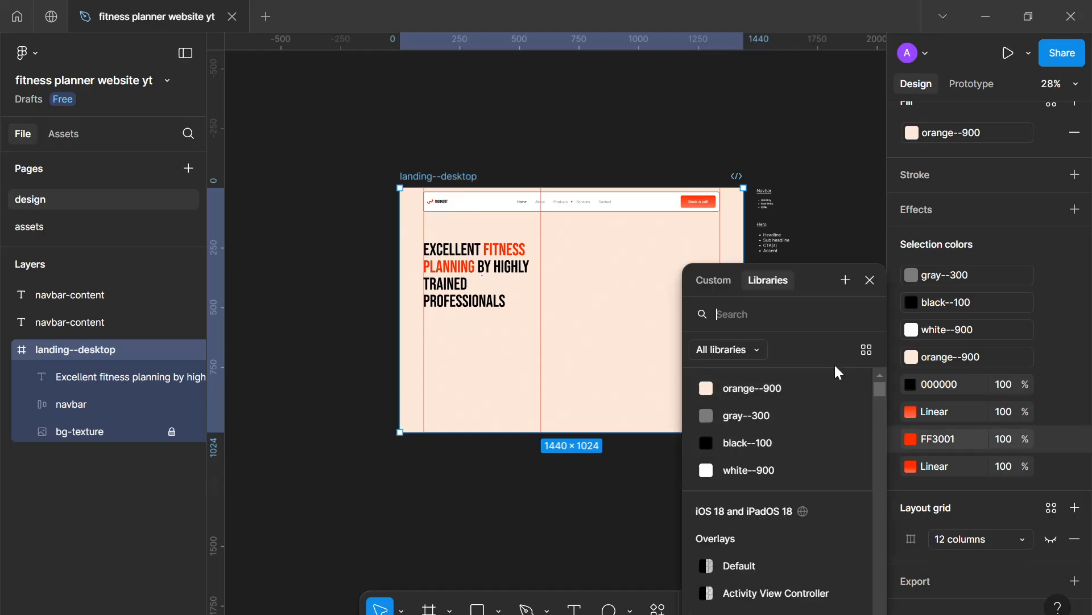
left_click(847, 281)
type("ora")
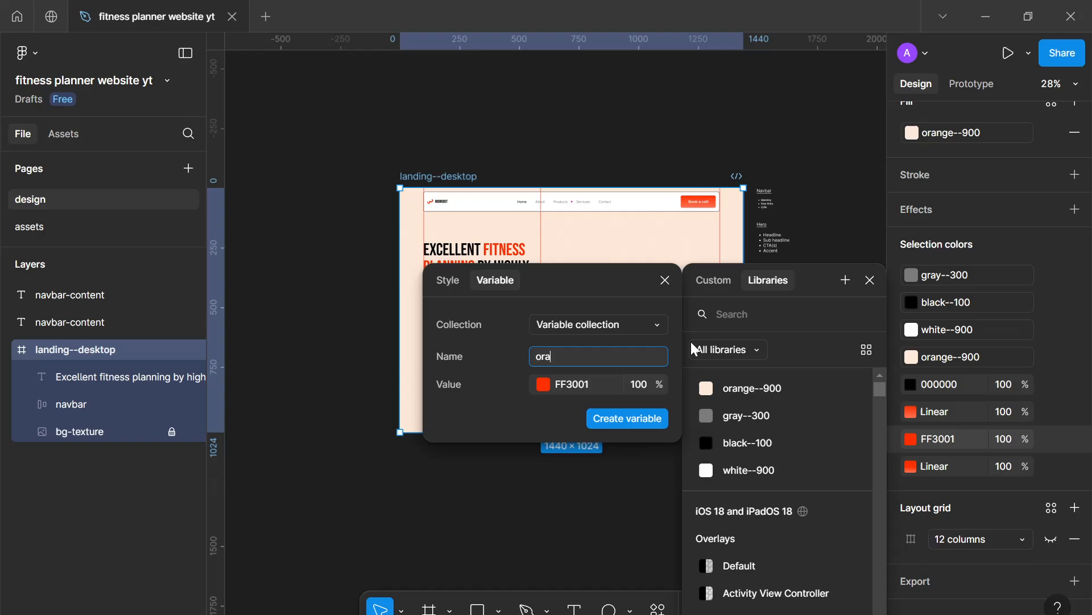
type("nge--500")
key("Return")
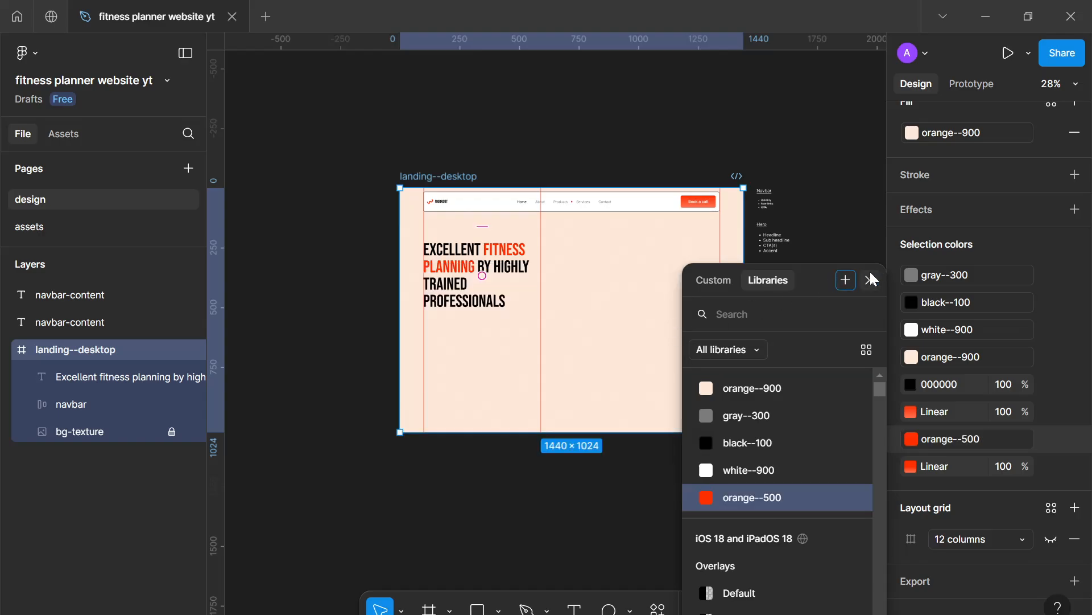
left_click(870, 275)
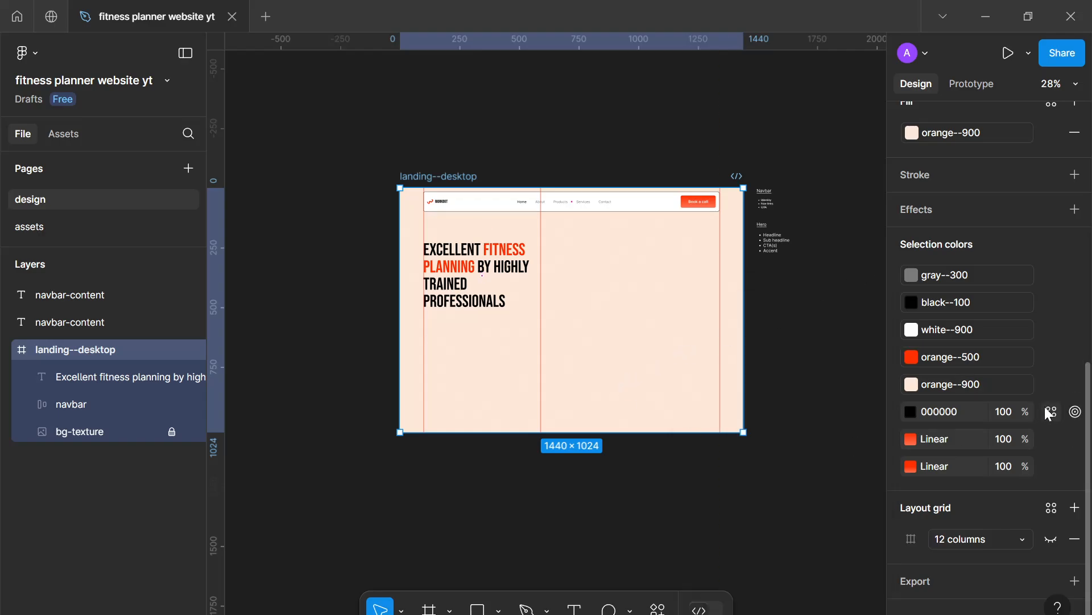
Replace the unlinked 000000 color in the landing--desktop frame with the black--100 variable and deselect the frame.
left_click(1048, 411)
left_click(800, 438)
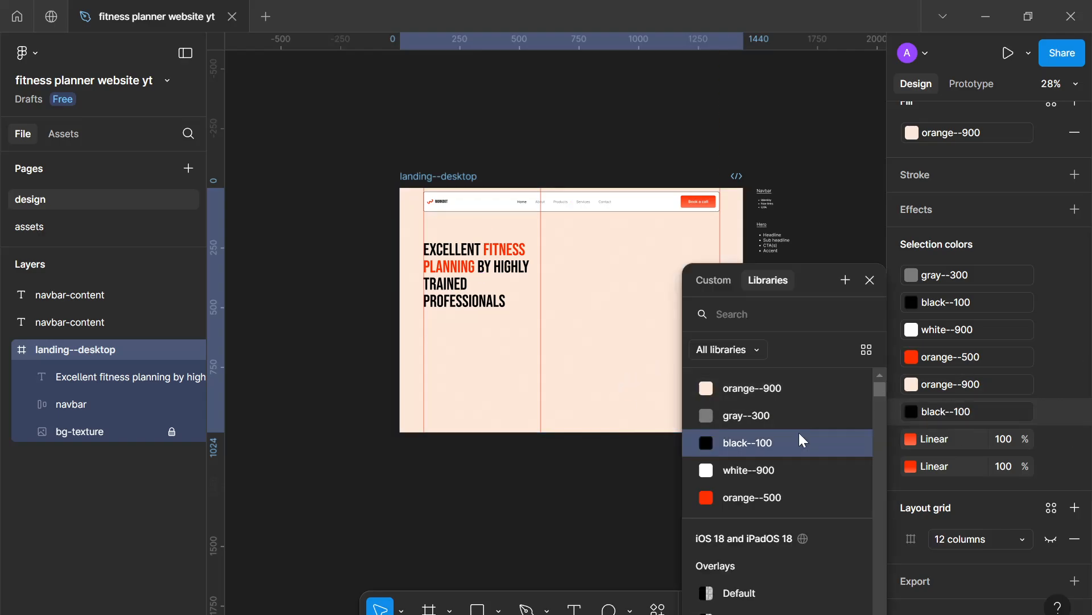
left_click(869, 280)
key("Escape")
scroll(598, 330, "up", 5)
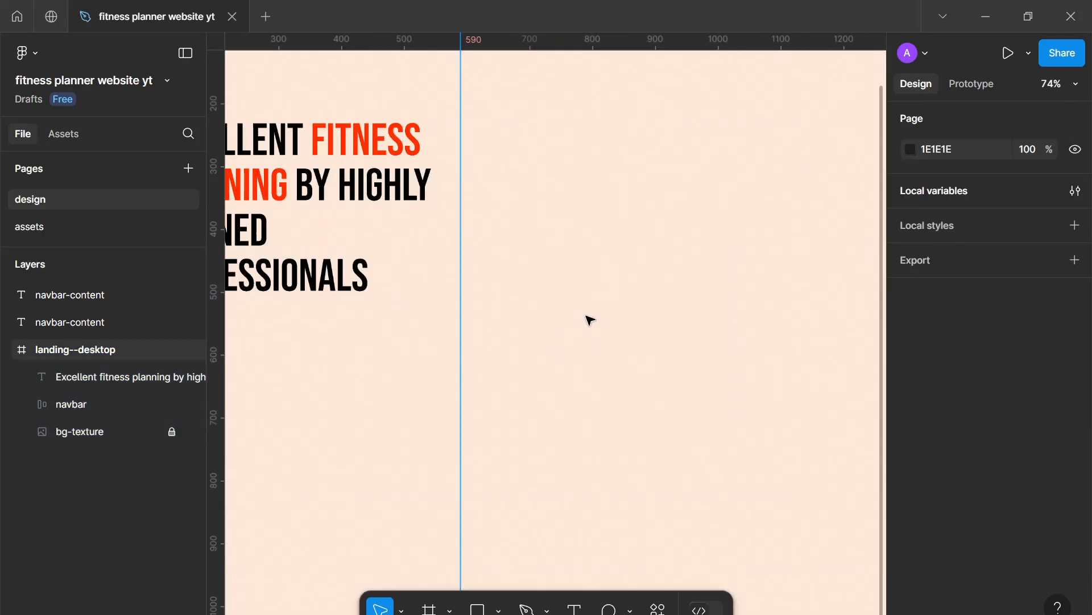
scroll(590, 320, "down", 3)
scroll(706, 349, "down", 1)
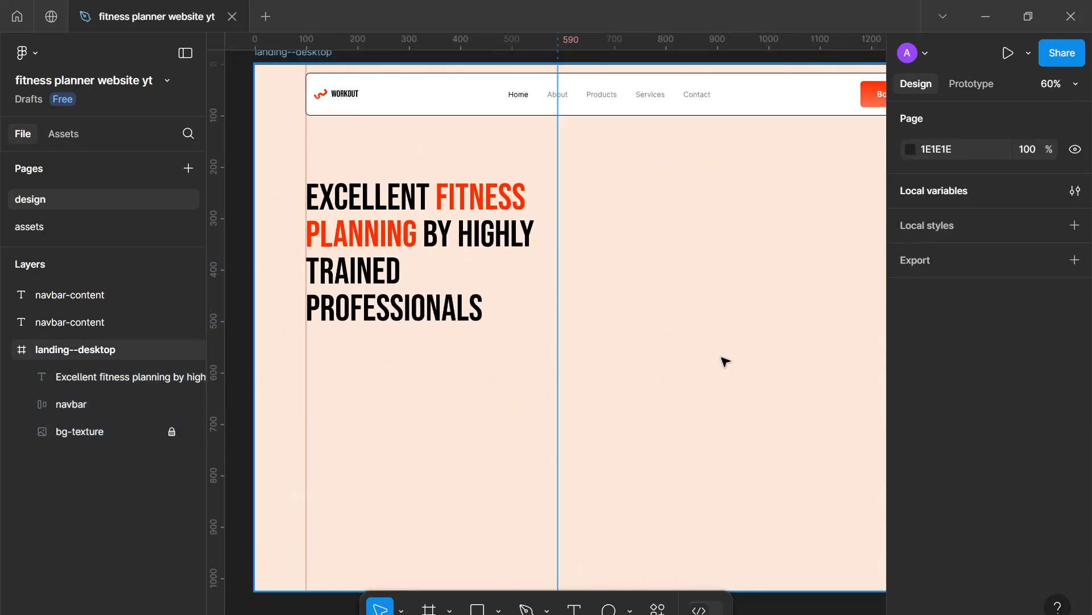
scroll(721, 357, "down", 2)
scroll(722, 357, "up", 1)
left_click_drag(720, 358, 700, 360)
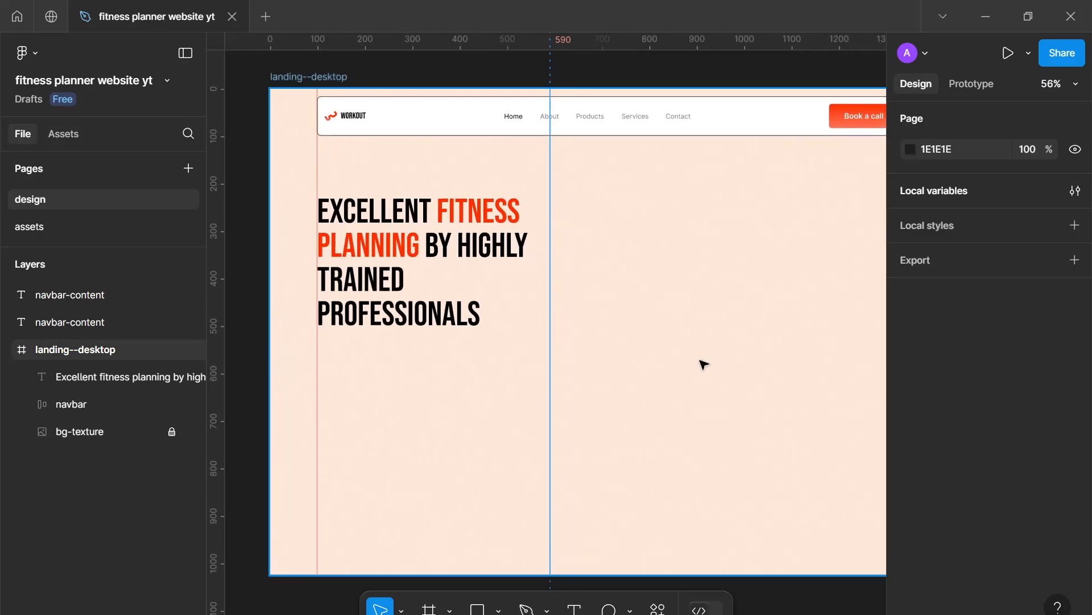
Strike through the "Headline" item in the Hero checklist beside the landing page frame.
scroll(663, 341, "right", 5)
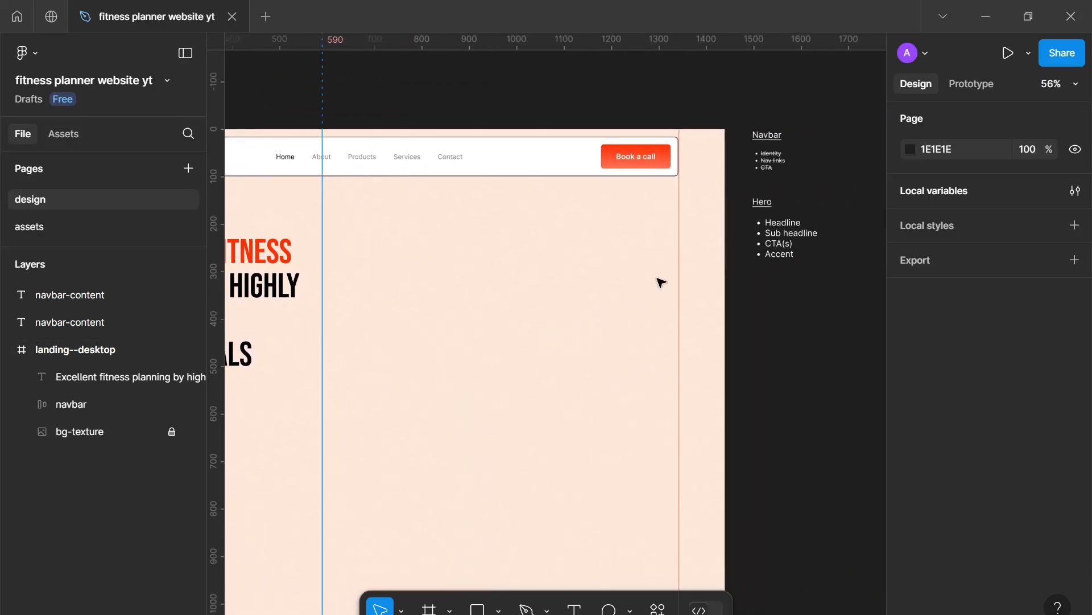
scroll(780, 244, "up", 5)
left_click_drag(780, 243, 695, 280)
double_click(718, 252)
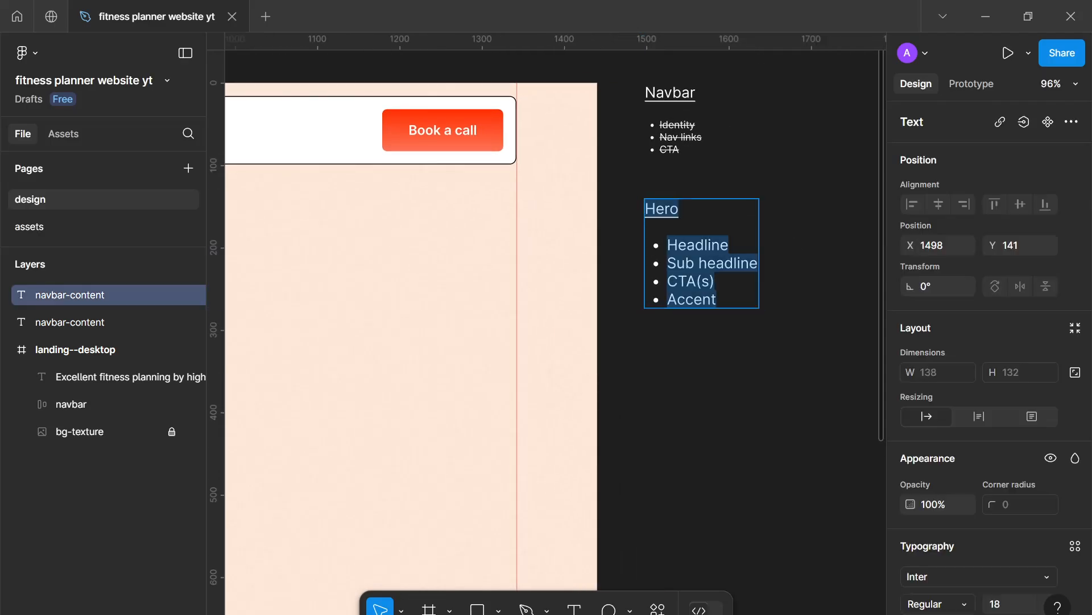
double_click(711, 247)
scroll(948, 483, "down", 5)
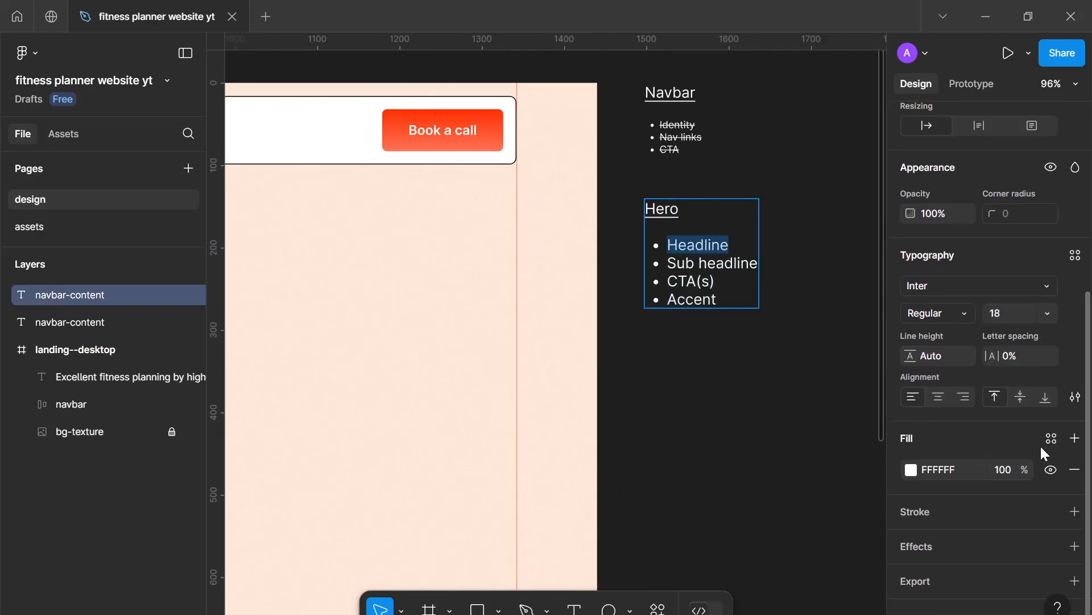
left_click(1075, 396)
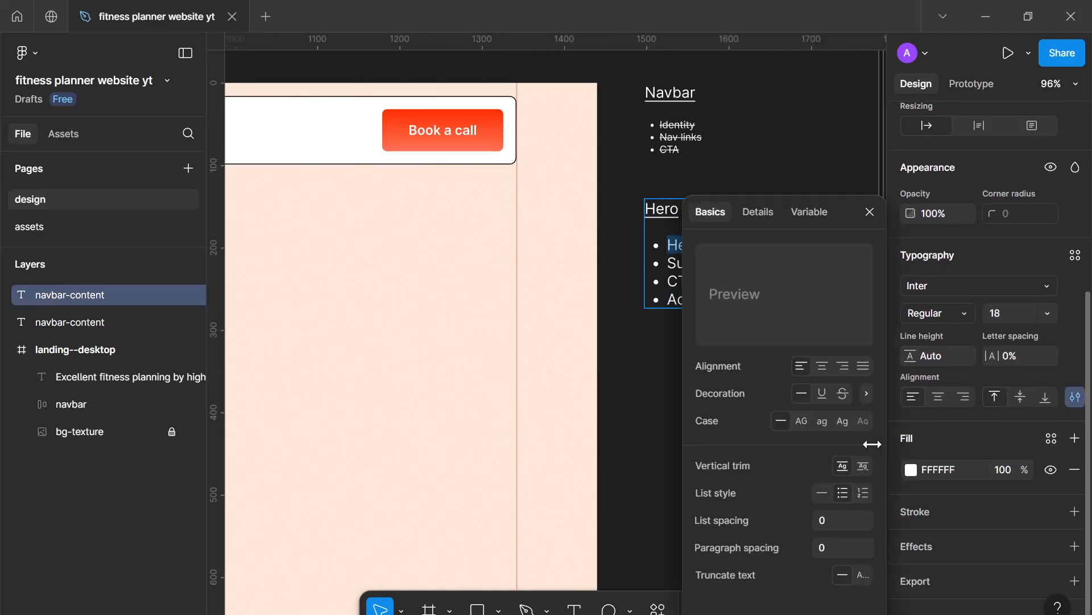
left_click(841, 393)
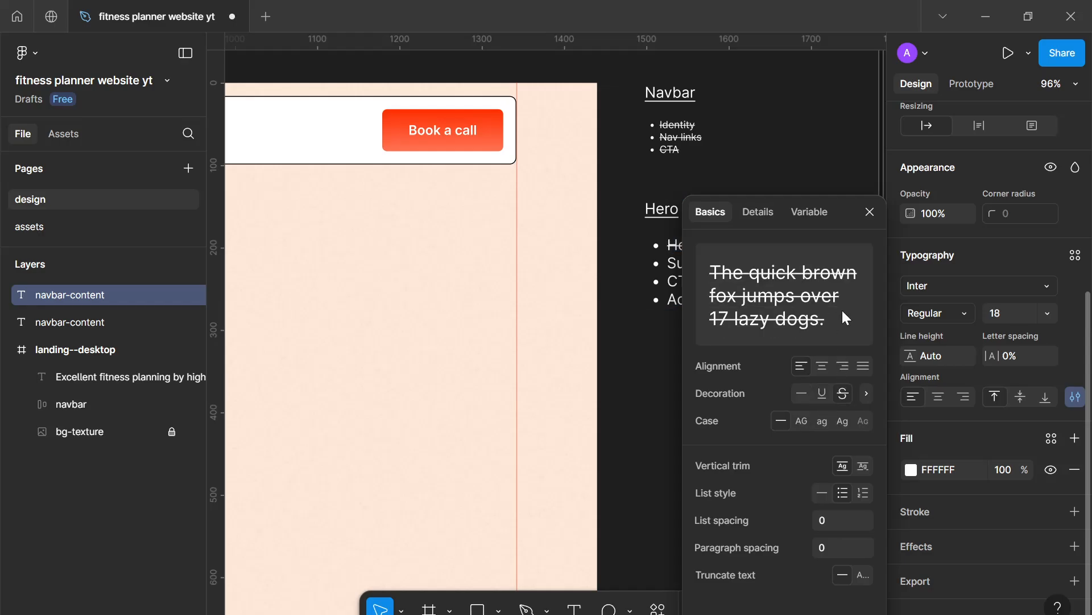
Close the type settings of the Hero checklist text.
left_click(863, 220)
left_click(720, 245)
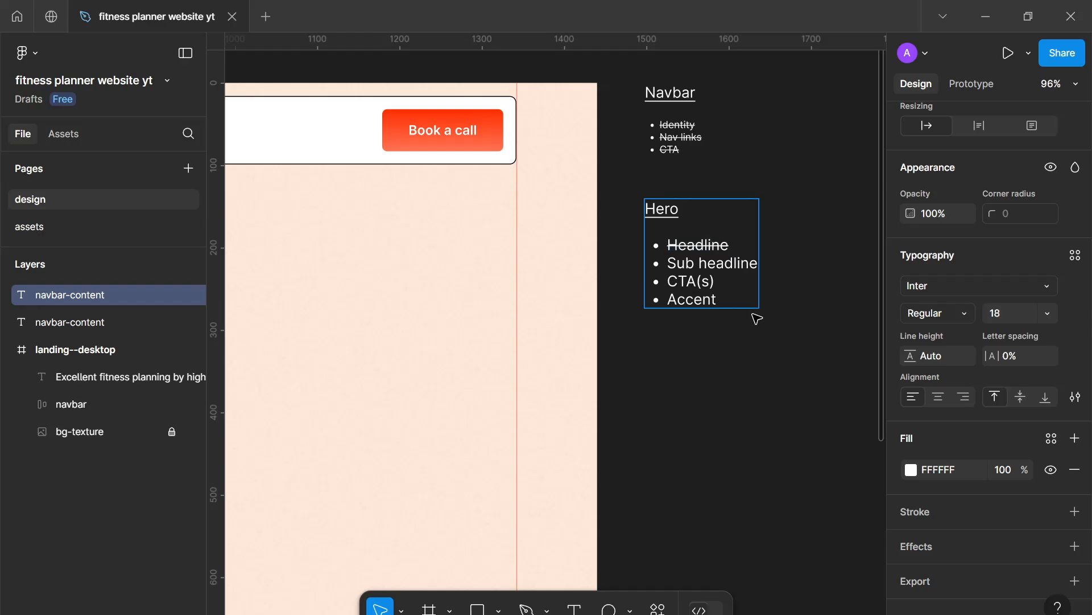
Add text below the headline: "Workout is a fitness planning and physical therapy coaching institute that aims to help people become a better vversion of them selves.".
scroll(633, 390, "down", 1)
scroll(629, 393, "down", 3)
left_click_drag(630, 393, 749, 386)
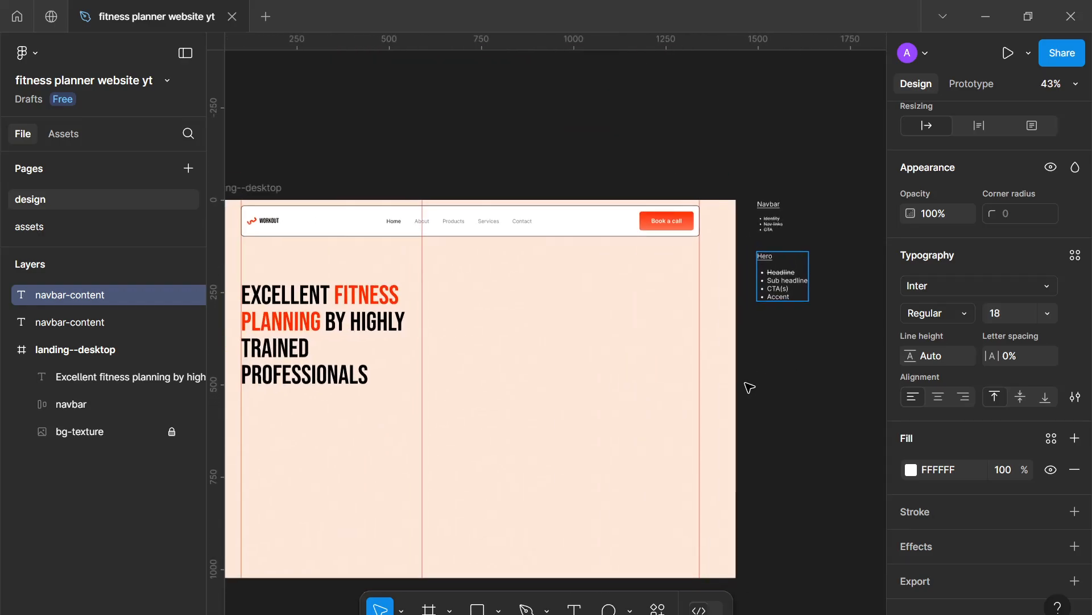
left_click_drag(446, 426, 580, 407)
scroll(494, 424, "up", 5)
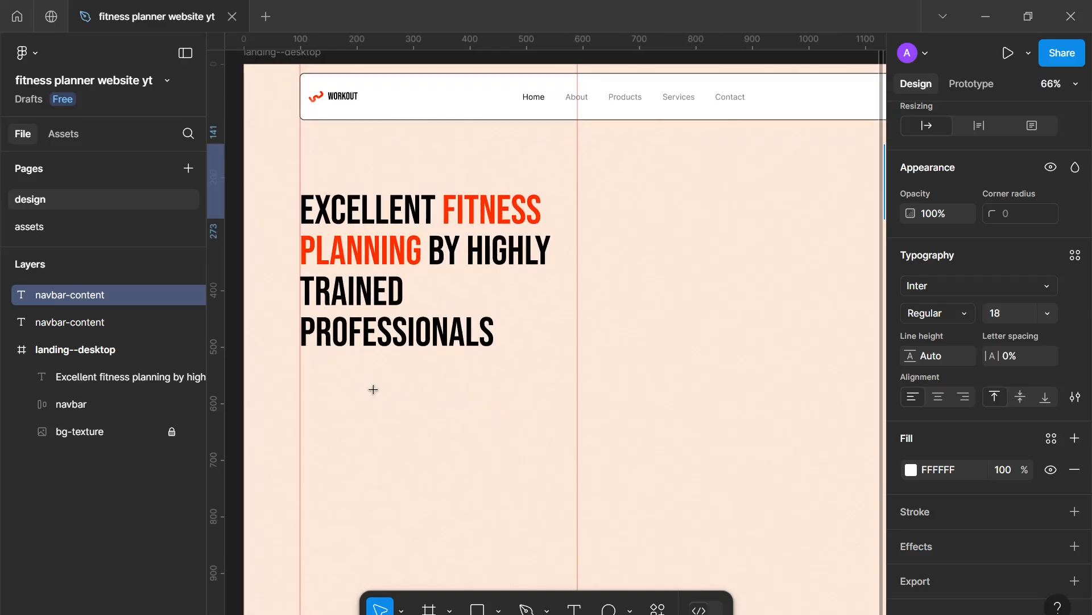
key("t")
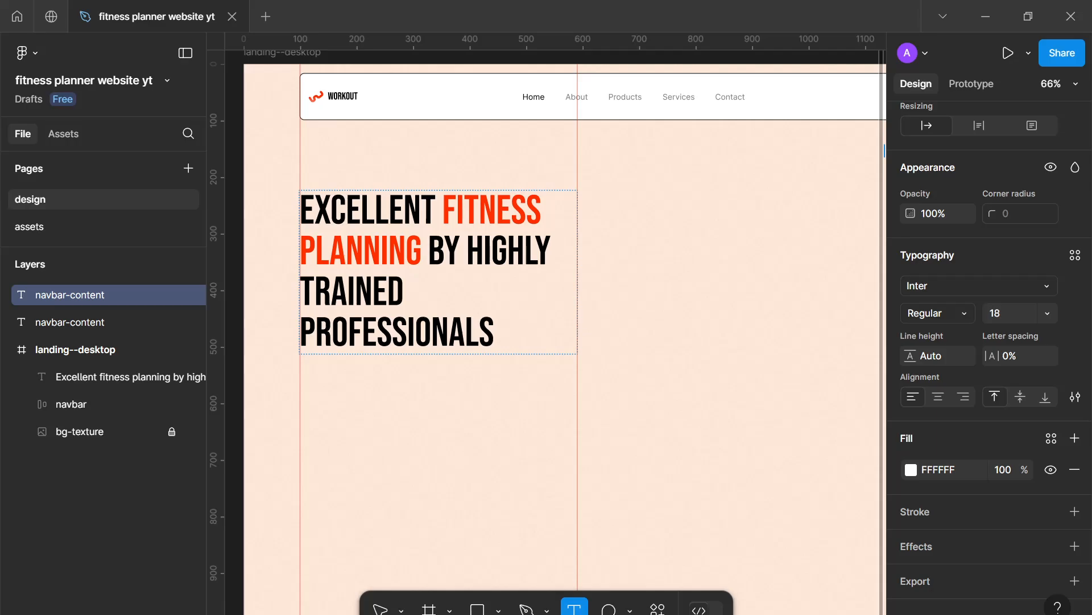
scroll(563, 330, "down", 3)
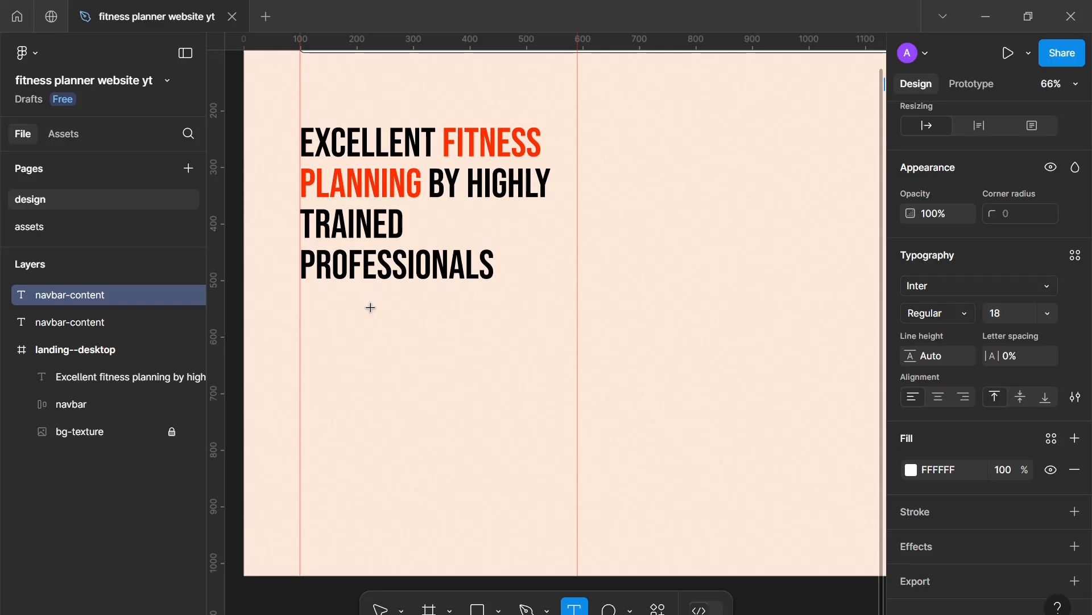
left_click(372, 311)
scroll(422, 348, "up", 1)
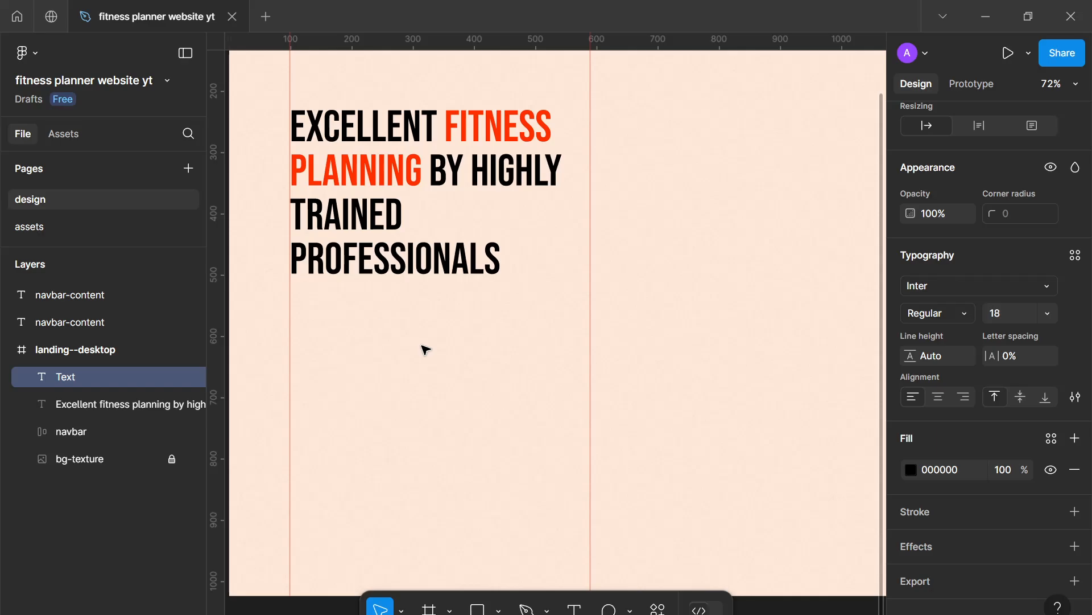
type("Workout is")
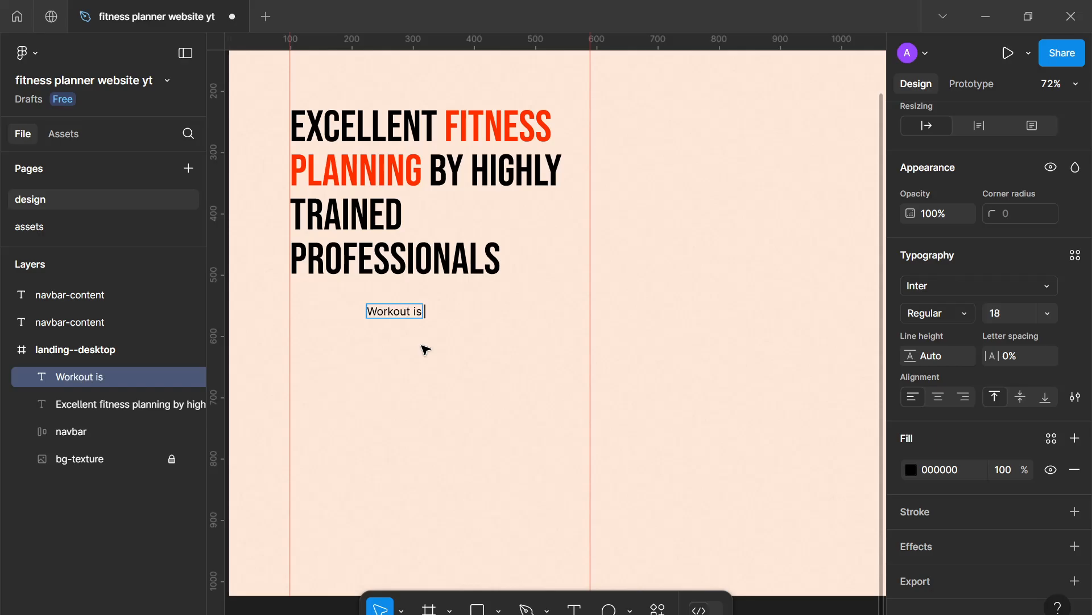
type(" a fitness pl")
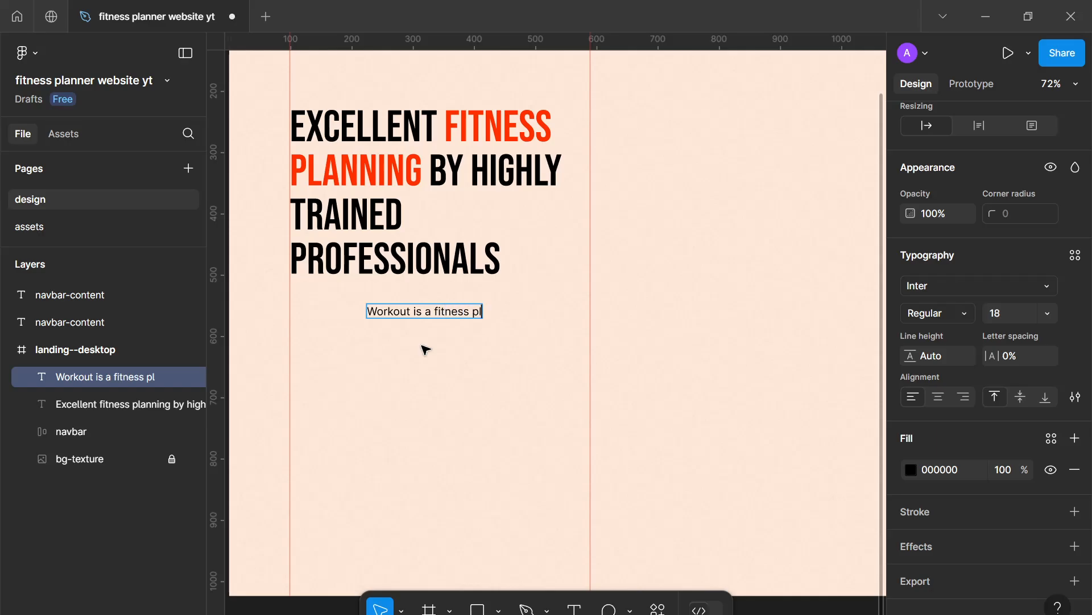
type("anning and")
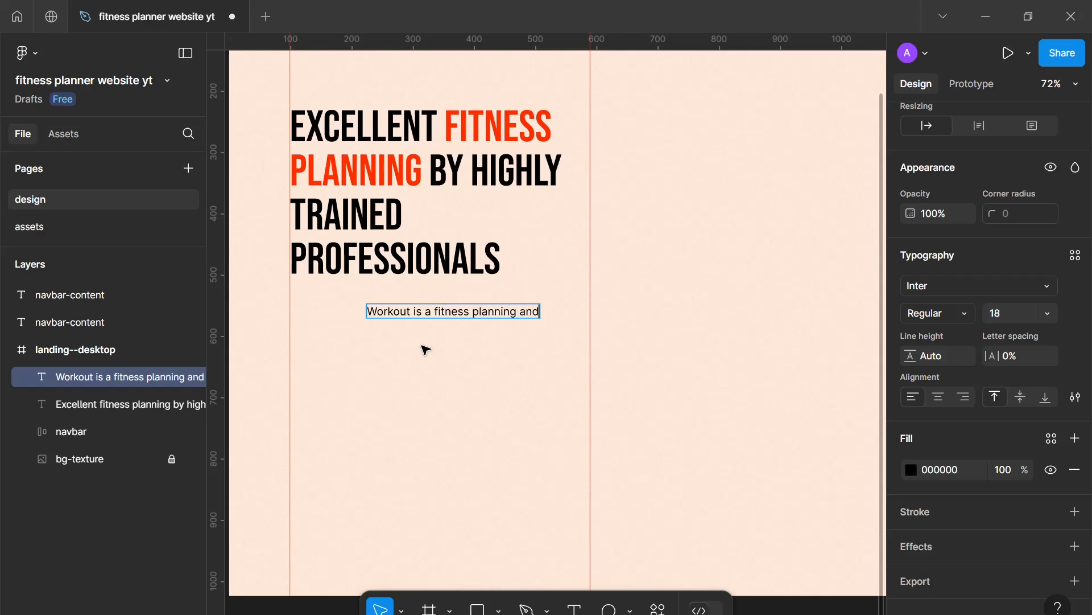
type(" physical")
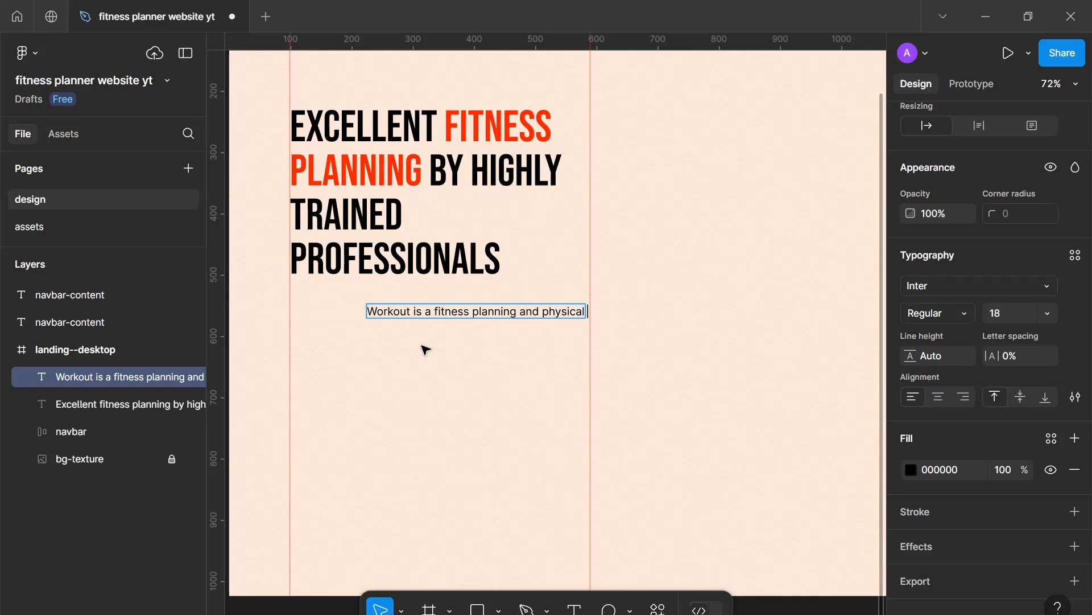
type(" therapy")
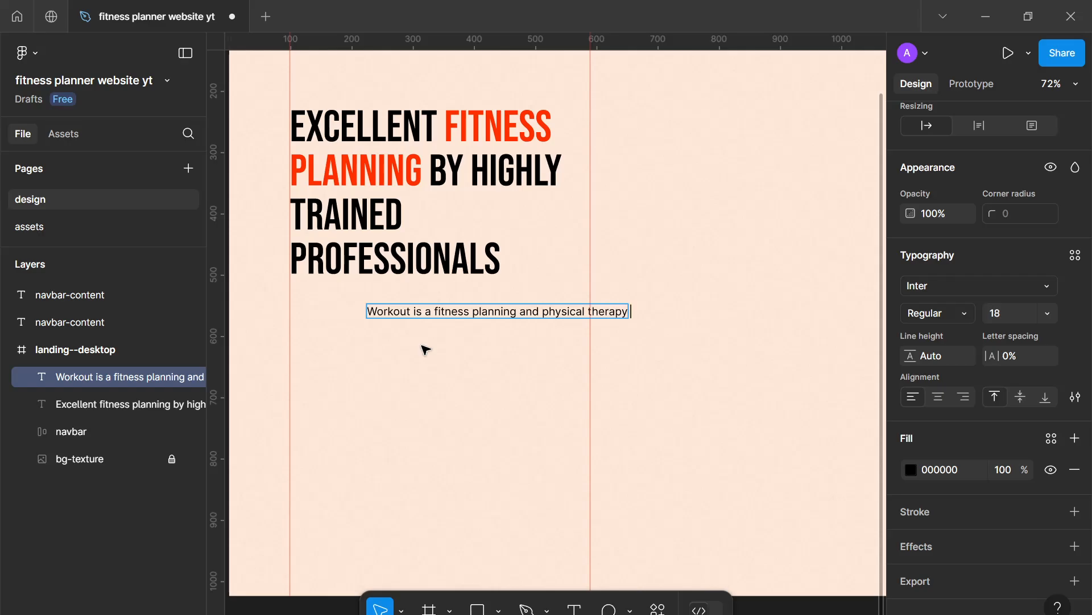
type(" coaching i")
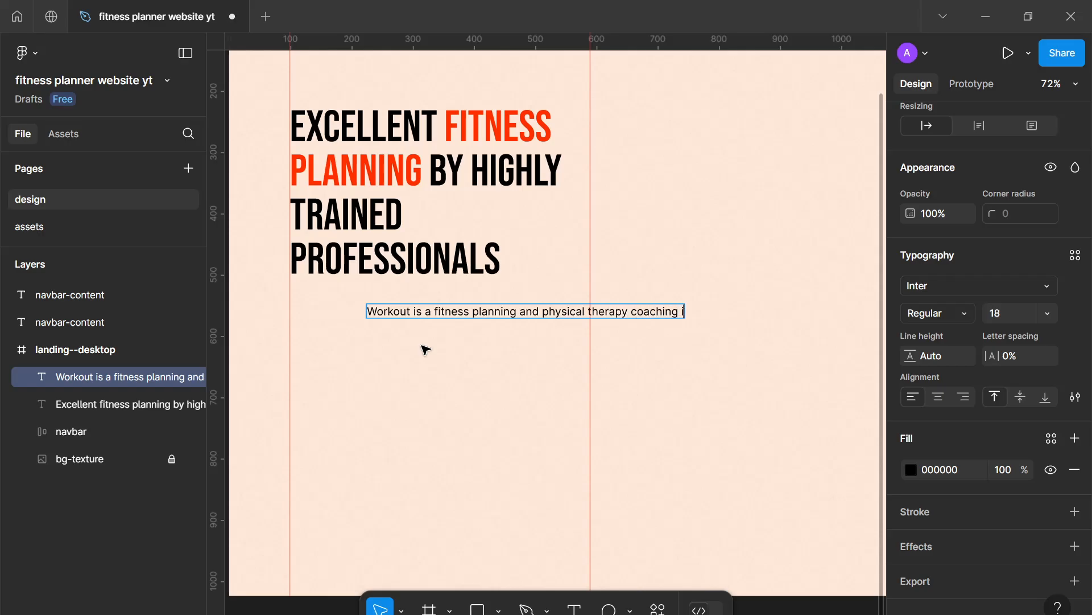
type("nstitute th")
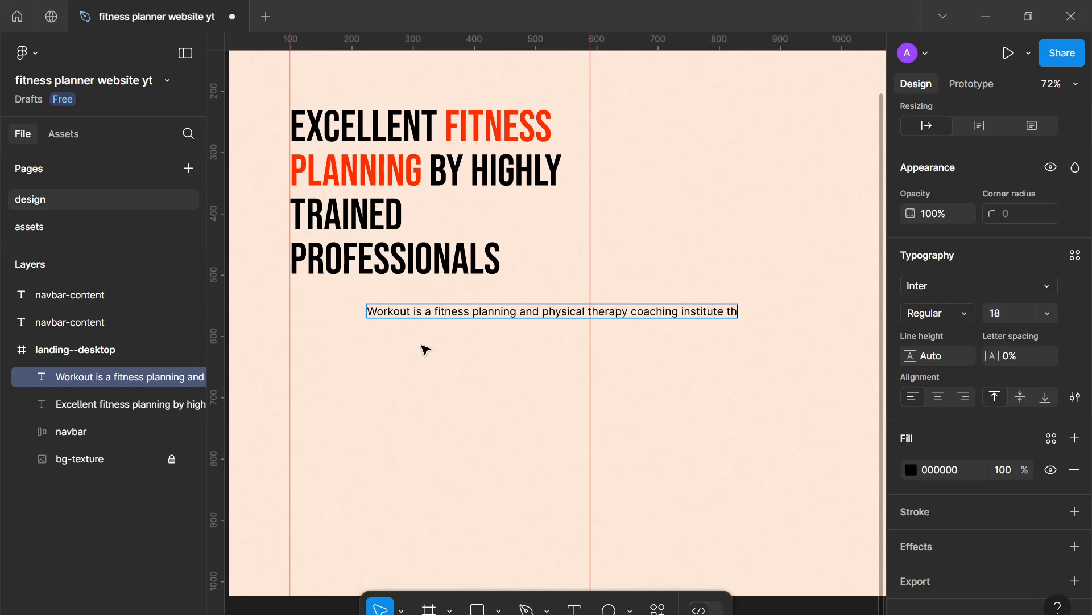
type("at aims to ")
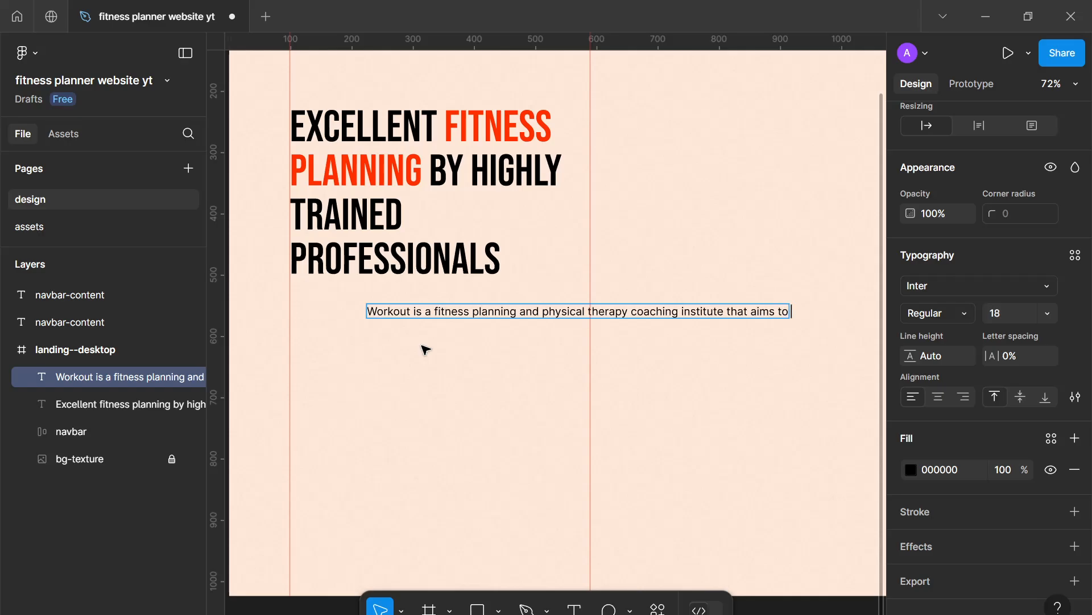
type("help peopl")
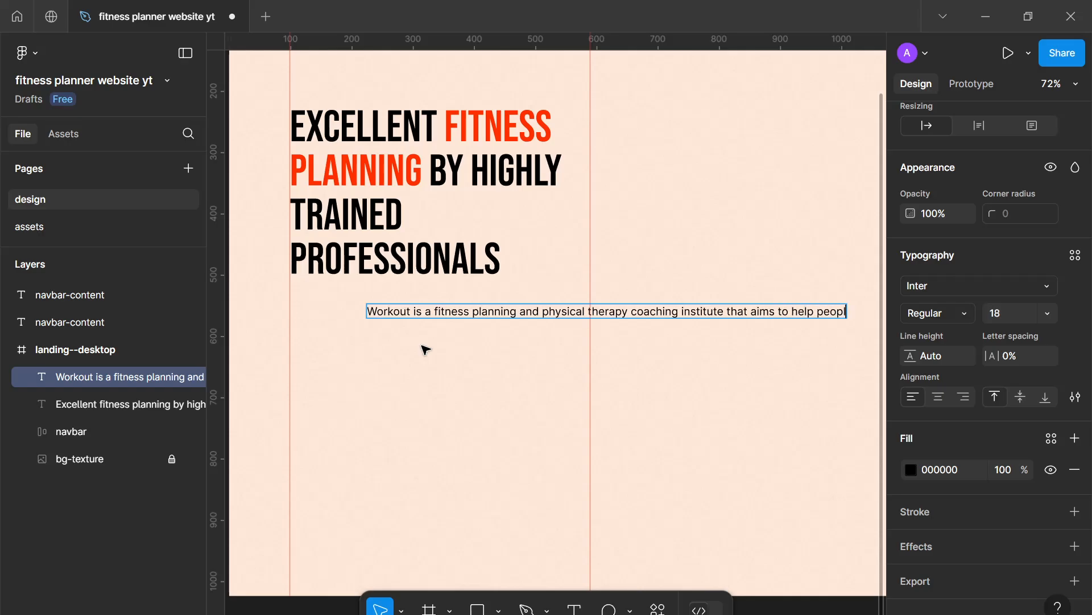
type("e becom")
key("Escape")
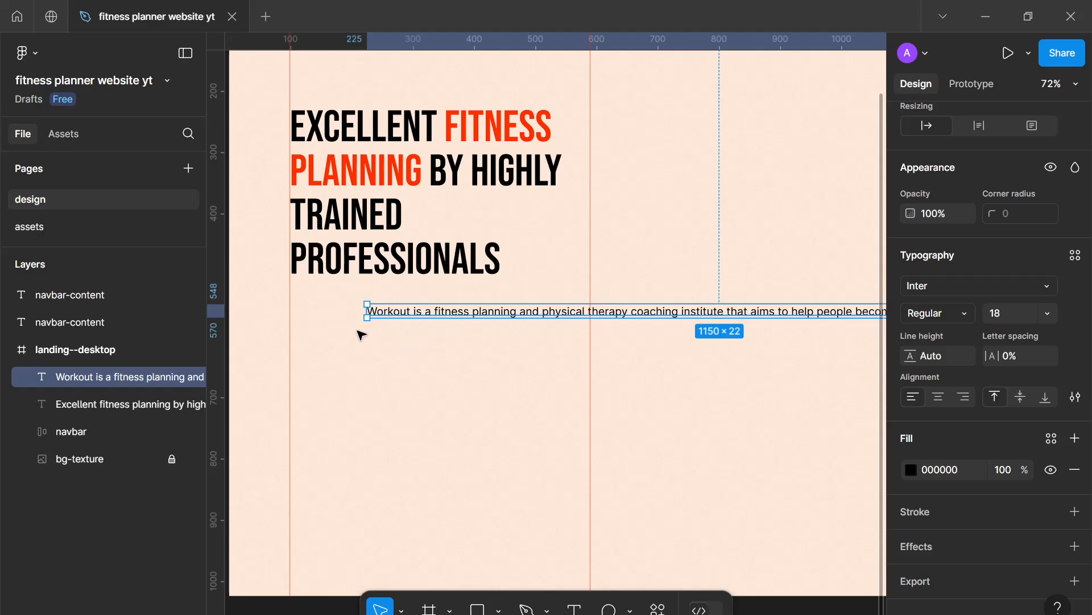
Wrap the subheadline into a three-line text box and correct its misspellings to "version" and "themselves".
mouse_move(363, 312)
left_mouse_down()
mouse_move(718, 311)
mouse_move(378, 325)
left_mouse_up()
key("Return")
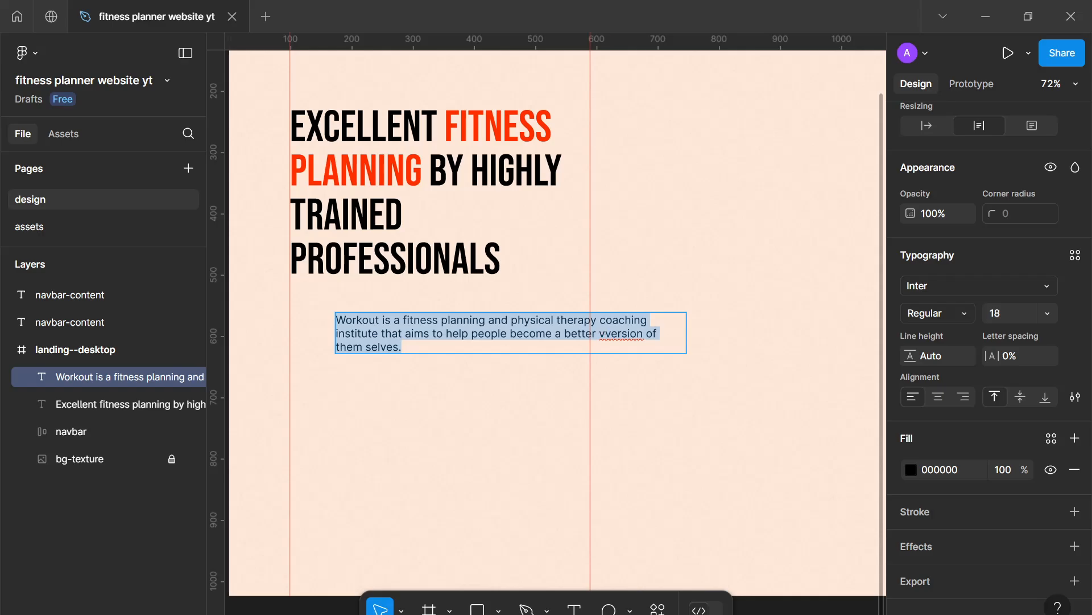
left_click(622, 334)
key("BackSpace")
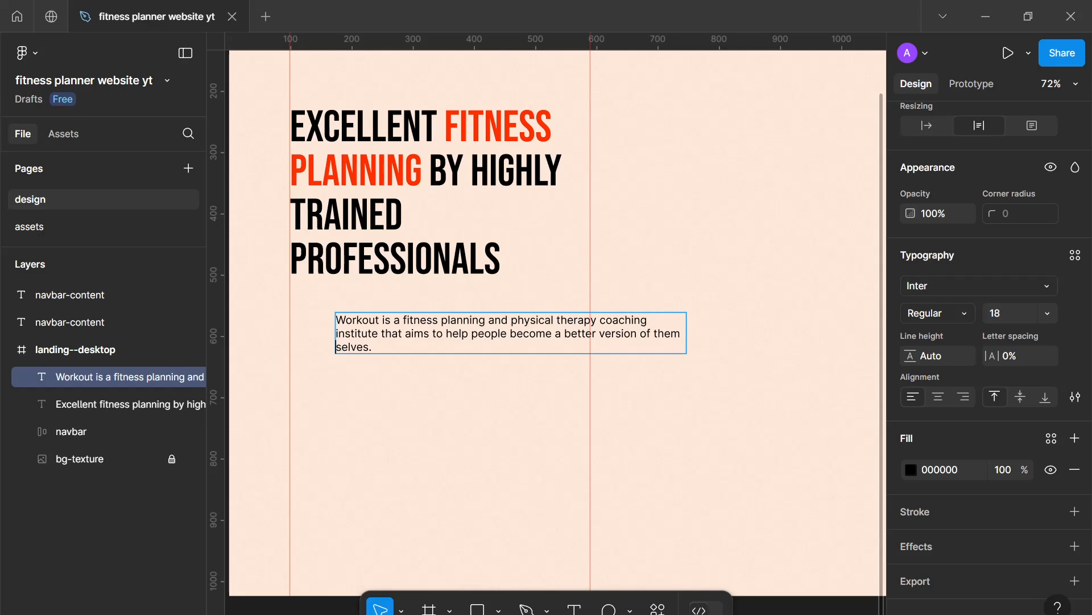
key("BackSpace")
key("Escape")
Narrow the subheadline's text box to a width of about 515 and deselect it.
left_click_drag(684, 321, 650, 321)
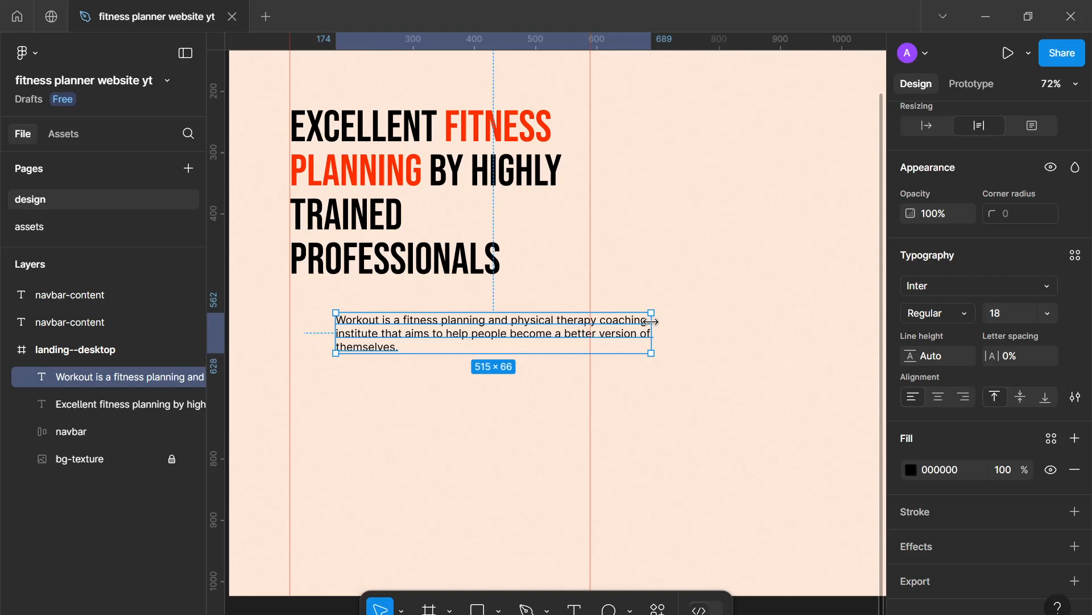
left_click(517, 403)
scroll(517, 402, "down", 2)
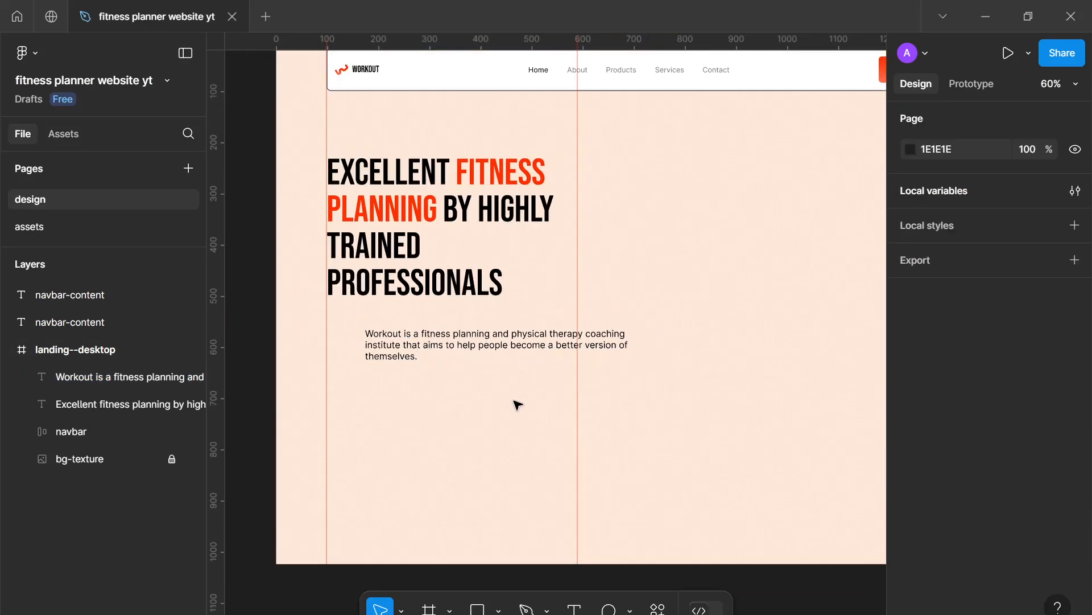
Delete the words "physical therapy" from the subheadline and move it closer beneath the headline, to about X 95, Y 535.
double_click(535, 338)
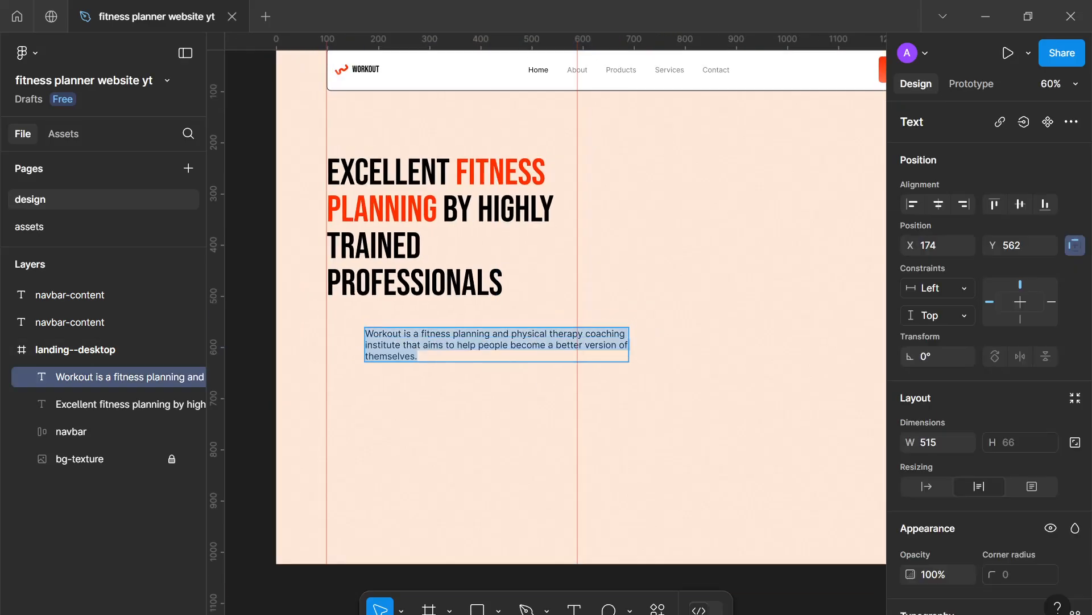
left_click_drag(492, 334, 584, 333)
left_click(558, 334)
key("BackSpace")
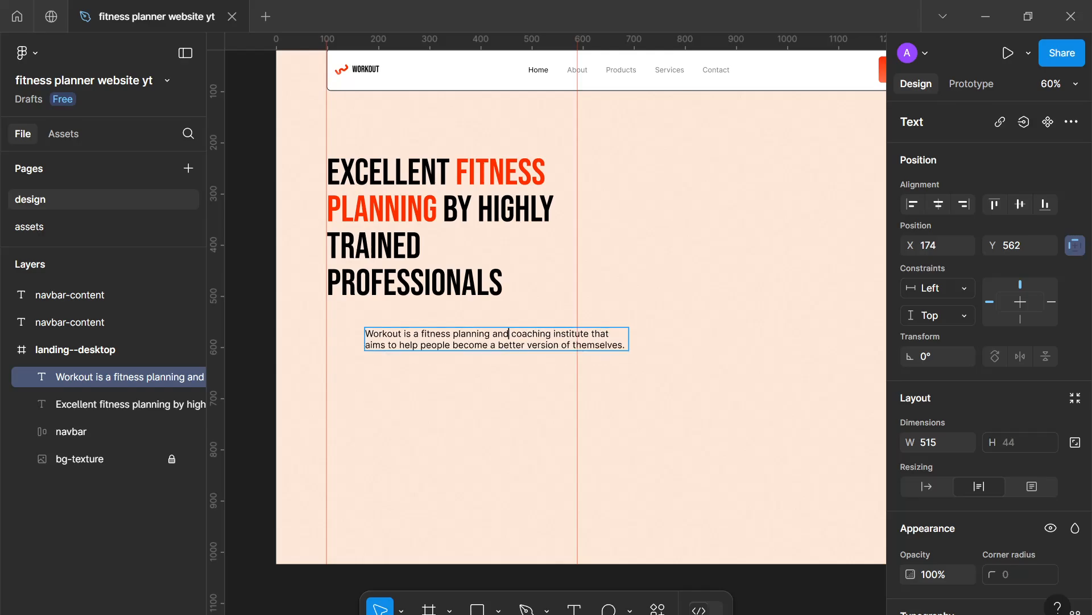
left_click(538, 380)
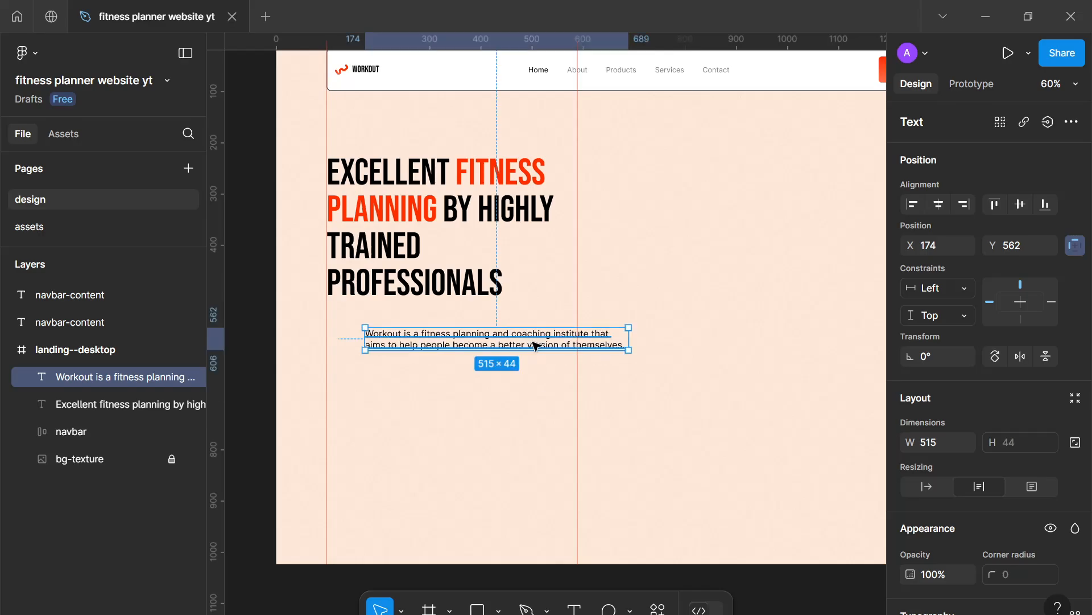
left_click_drag(535, 344, 495, 330)
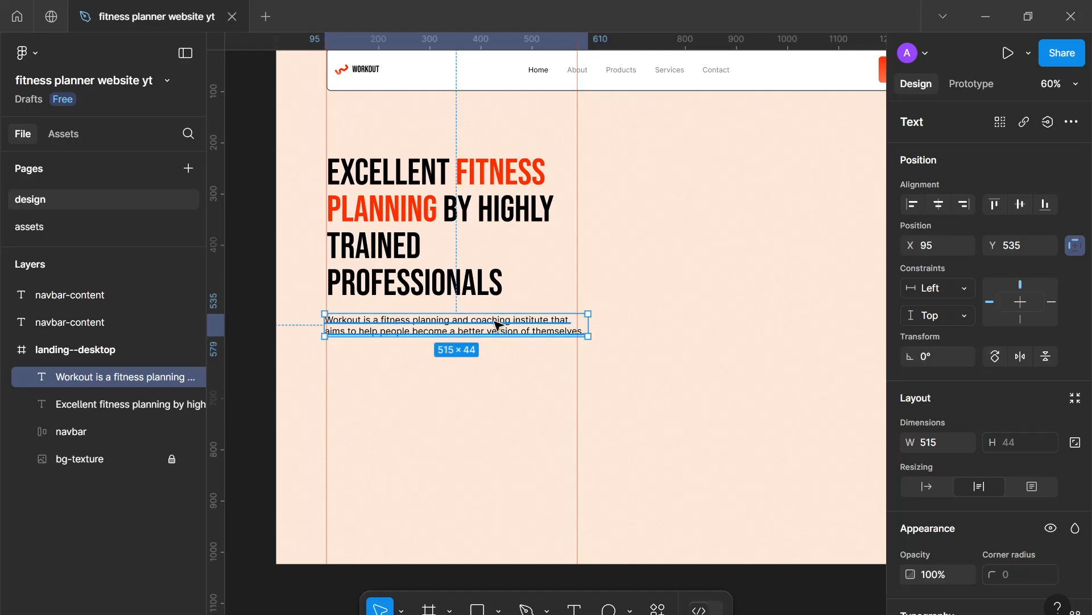
Delete the words "and coaching" from the subheadline so it reads "Workout is a fitness planning institute that aims to help people…".
double_click(495, 321)
double_click(495, 321)
key("BackSpace")
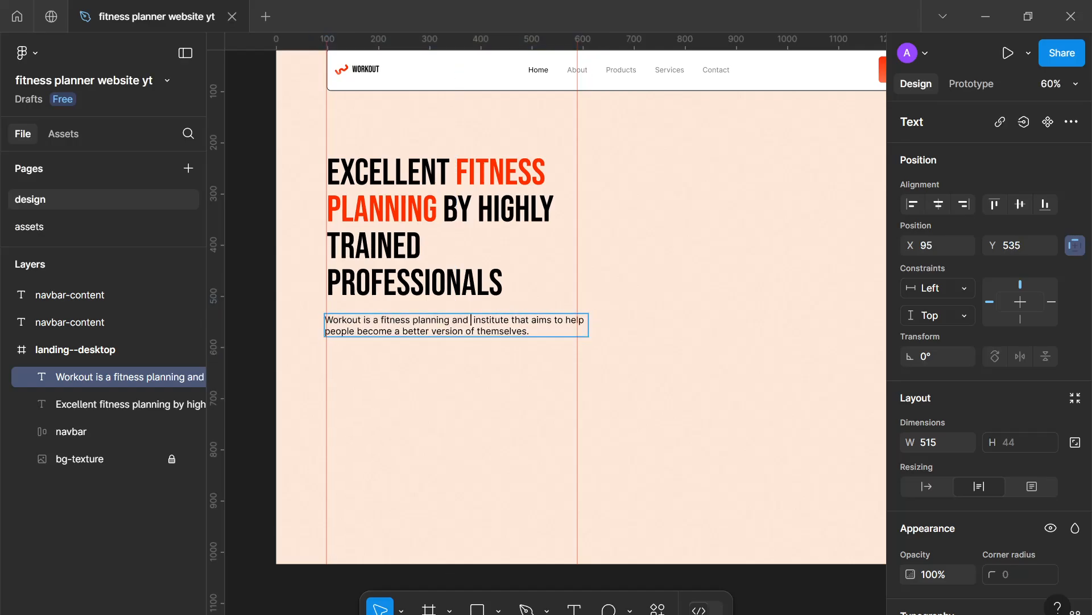
key("BackSpace")
key("BackSpace")
key("BackSpace")
key("BackSpace")
key("BackSpace")
key("Escape")
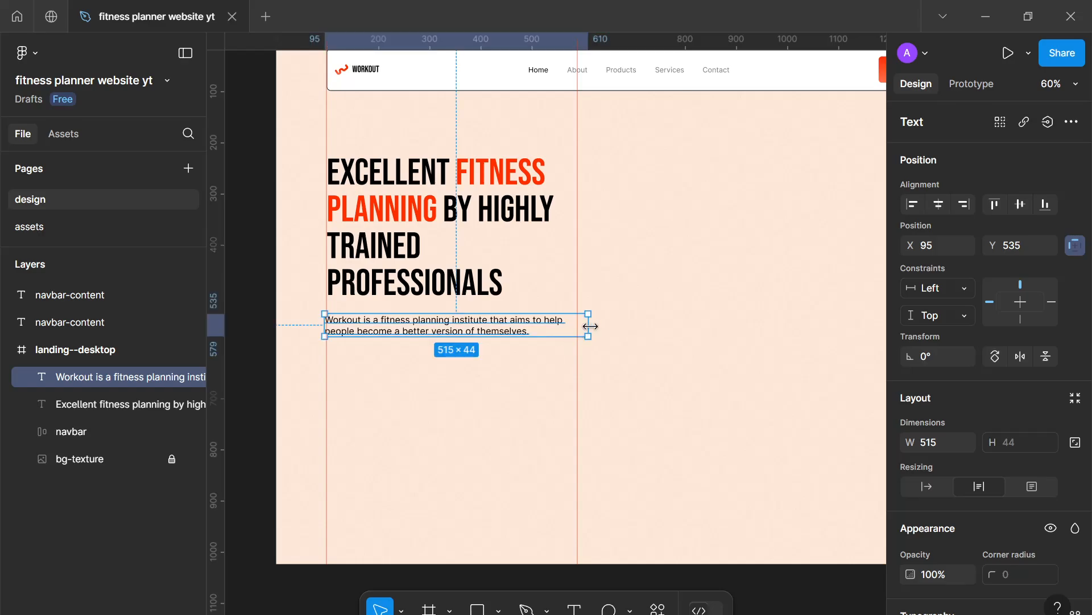
Resize the subheadline's text box from both sides to match the headline's edges, at X 99 with a width of 491.
left_click_drag(588, 325, 577, 325)
left_click(538, 395)
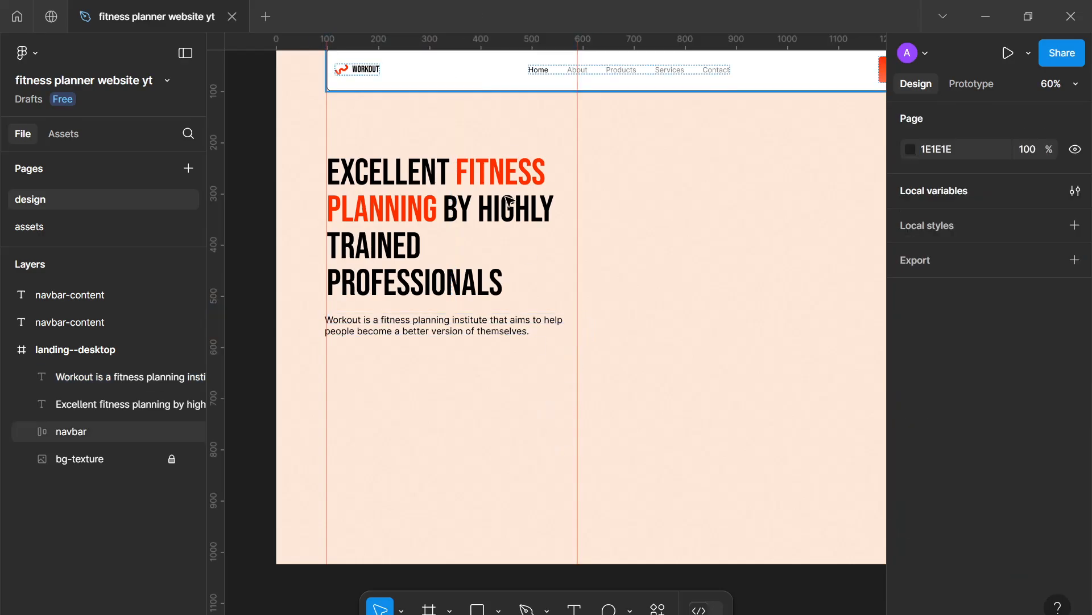
left_click(512, 216)
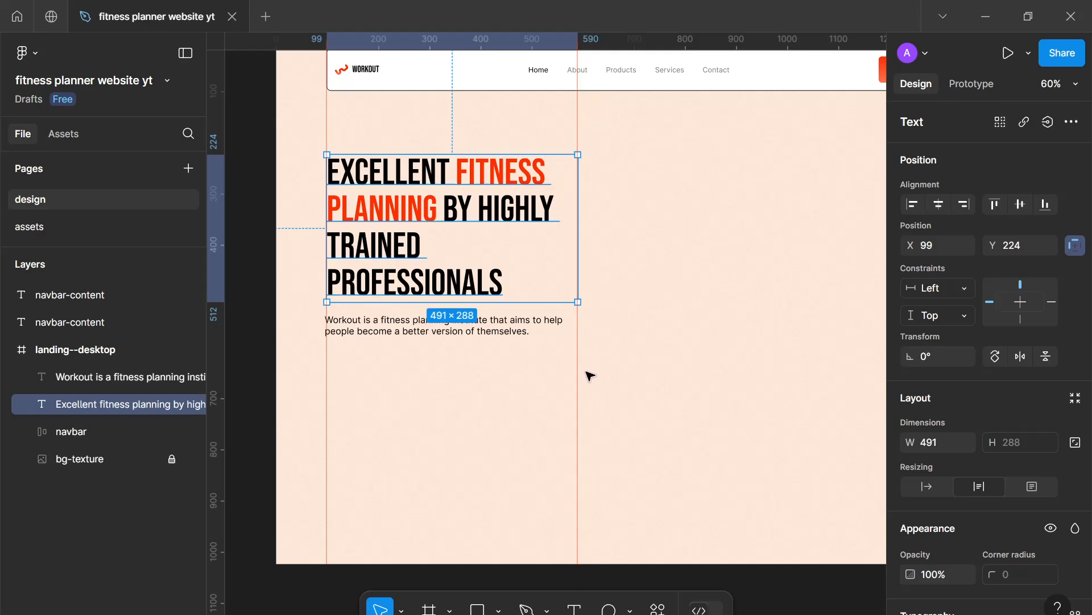
left_click(515, 332)
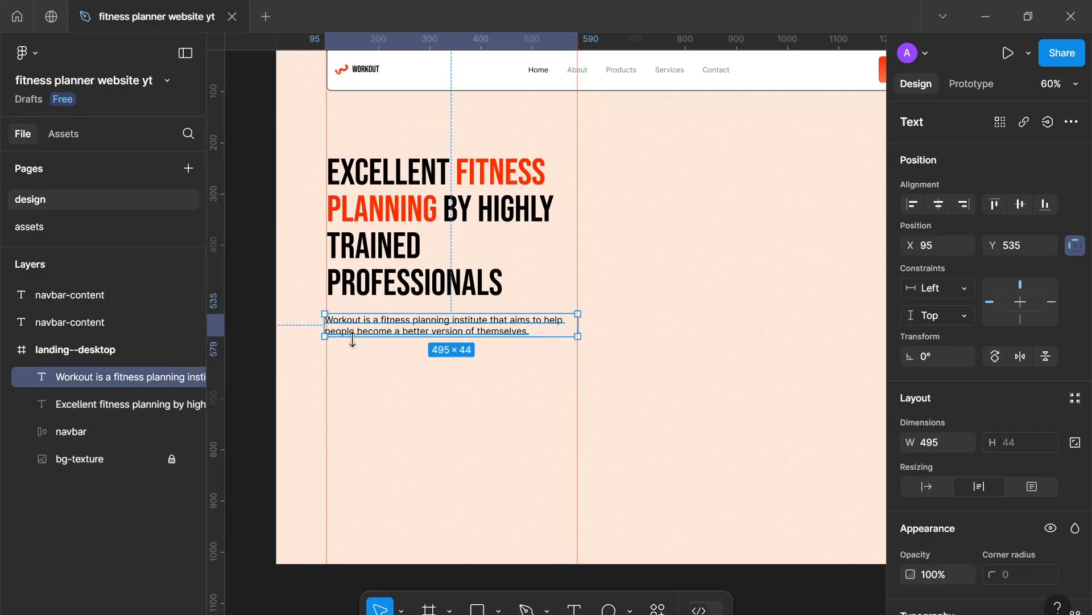
left_click_drag(325, 326, 327, 322)
left_click(566, 415)
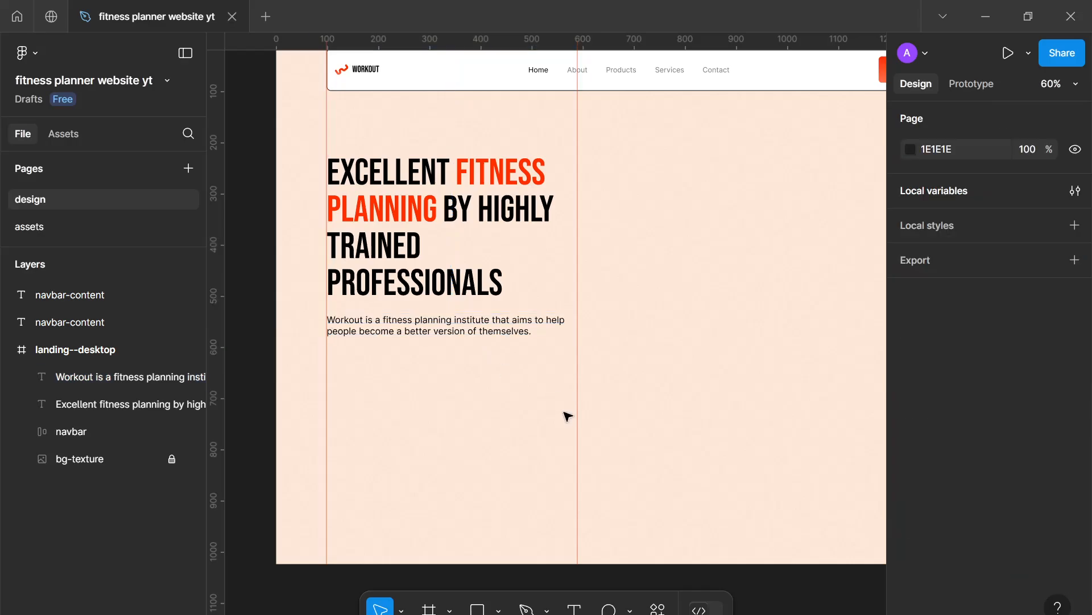
Apply the gray--300 color variable to the subheadline's fill and deselect the text.
scroll(535, 313, "down", 4)
left_click_drag(537, 320, 552, 351)
scroll(552, 351, "up", 2)
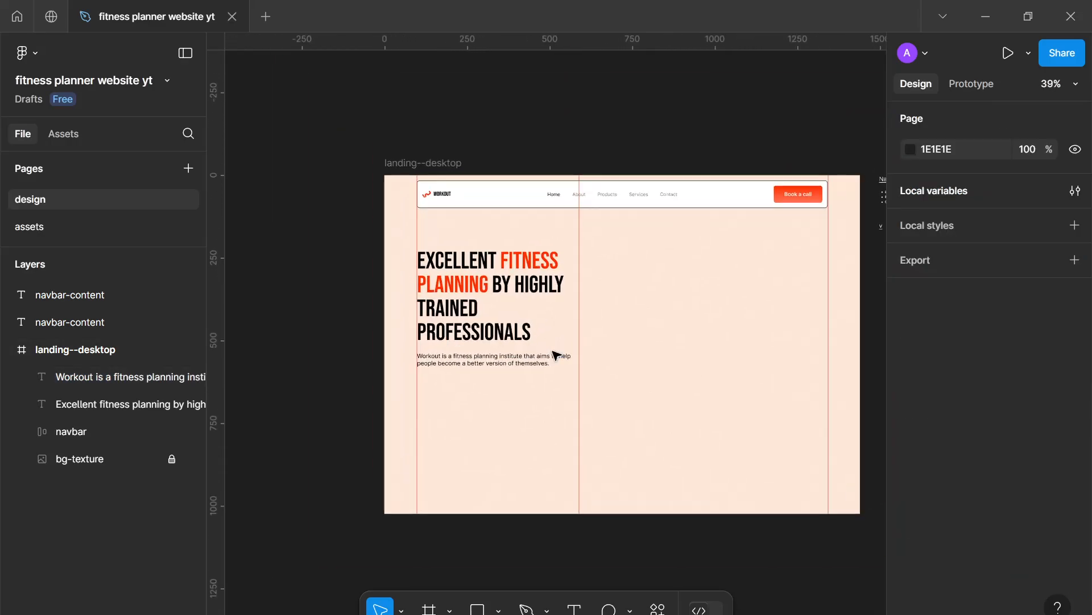
left_click(531, 349)
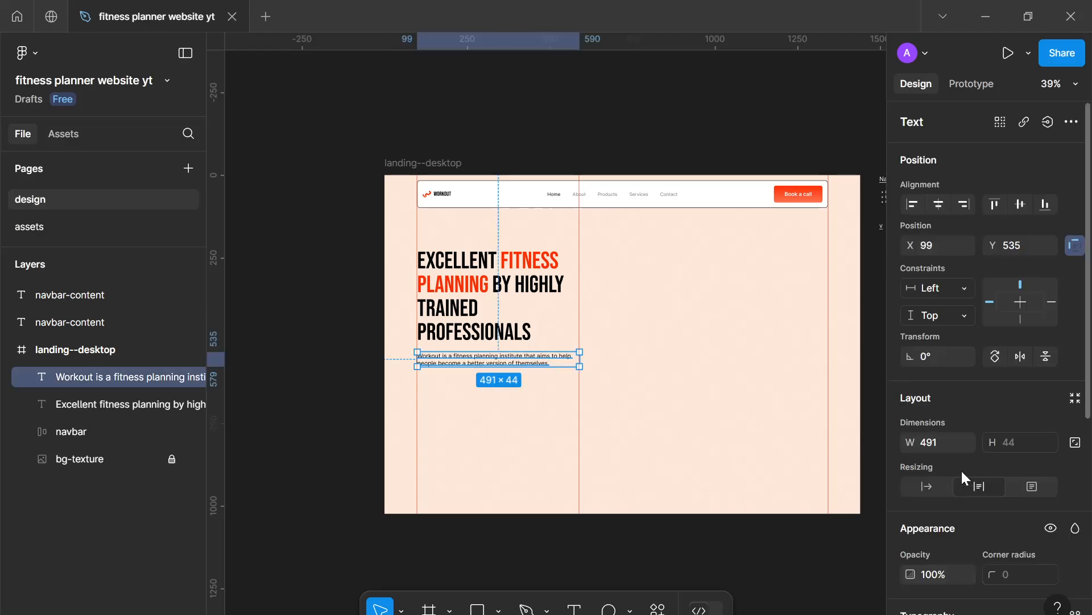
scroll(962, 470, "down", 5)
left_click(1051, 439)
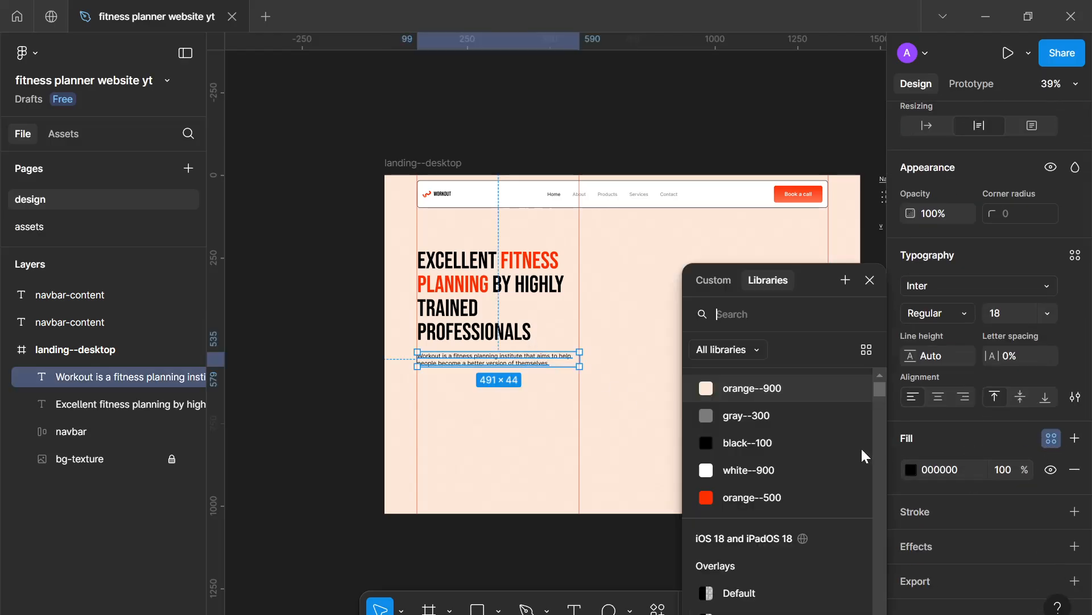
left_click(828, 415)
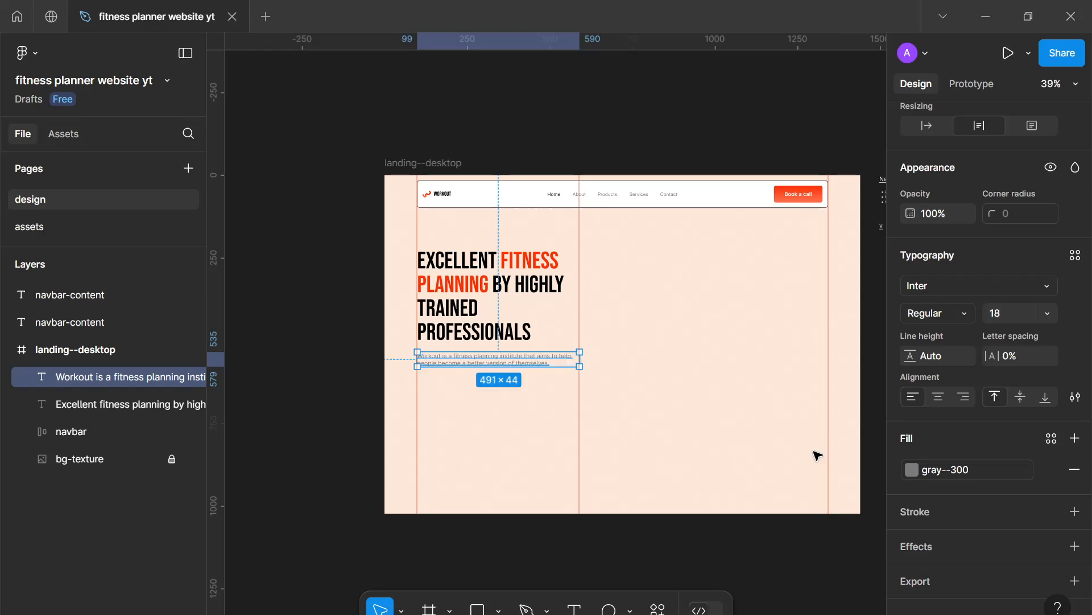
left_click(734, 460)
scroll(531, 417, "up", 1)
scroll(531, 418, "up", 4)
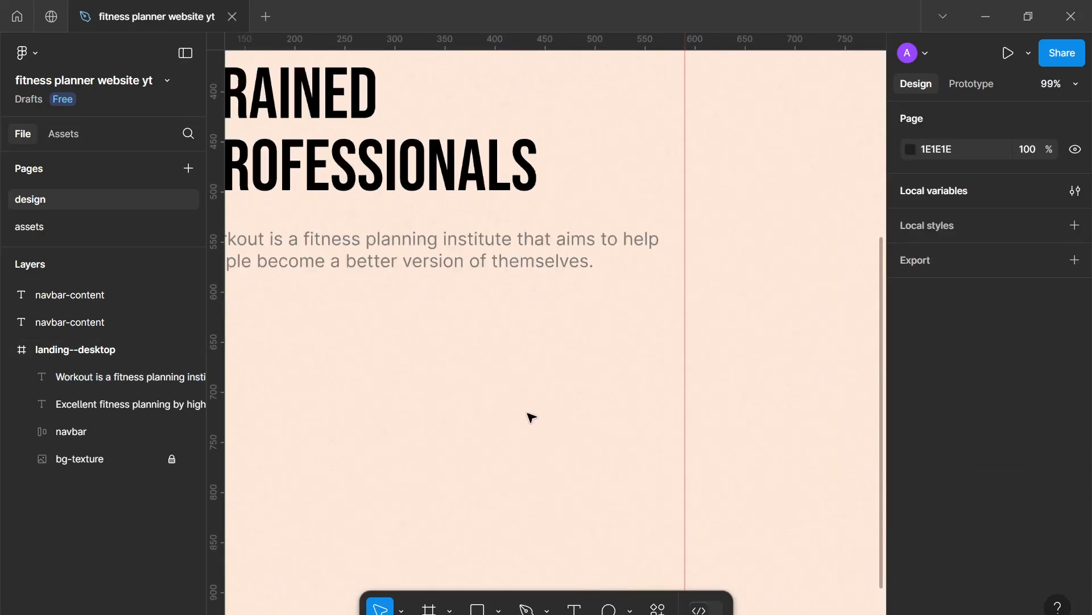
Narrow the subheadline's text box to a width of 456 and reduce its font size to 14.
scroll(626, 510, "up", 1)
scroll(579, 272, "up", 2)
scroll(578, 271, "up", 4)
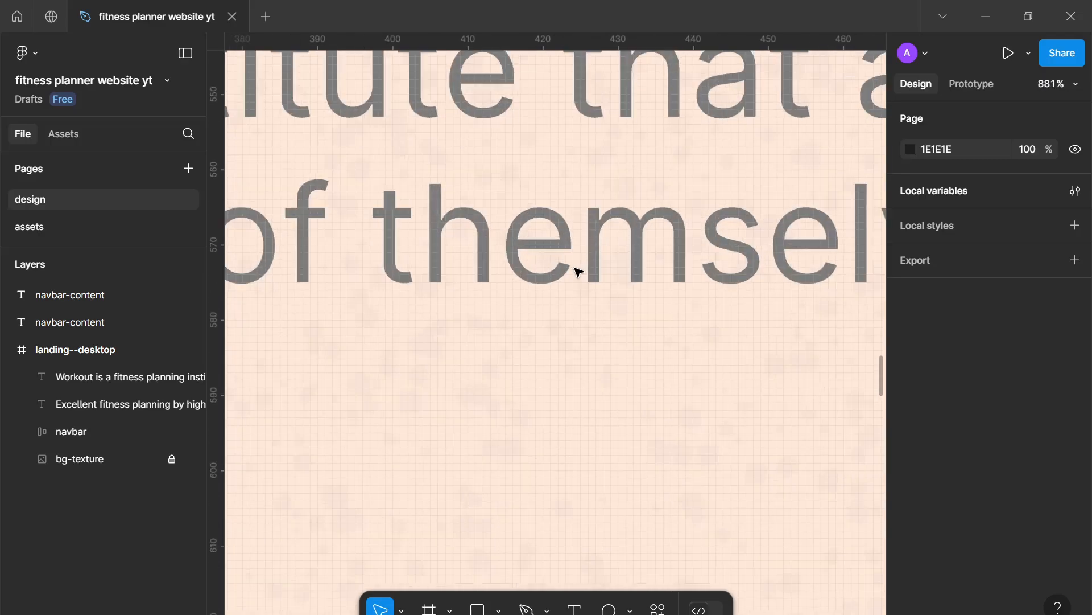
scroll(609, 313, "down", 5)
scroll(610, 313, "down", 7)
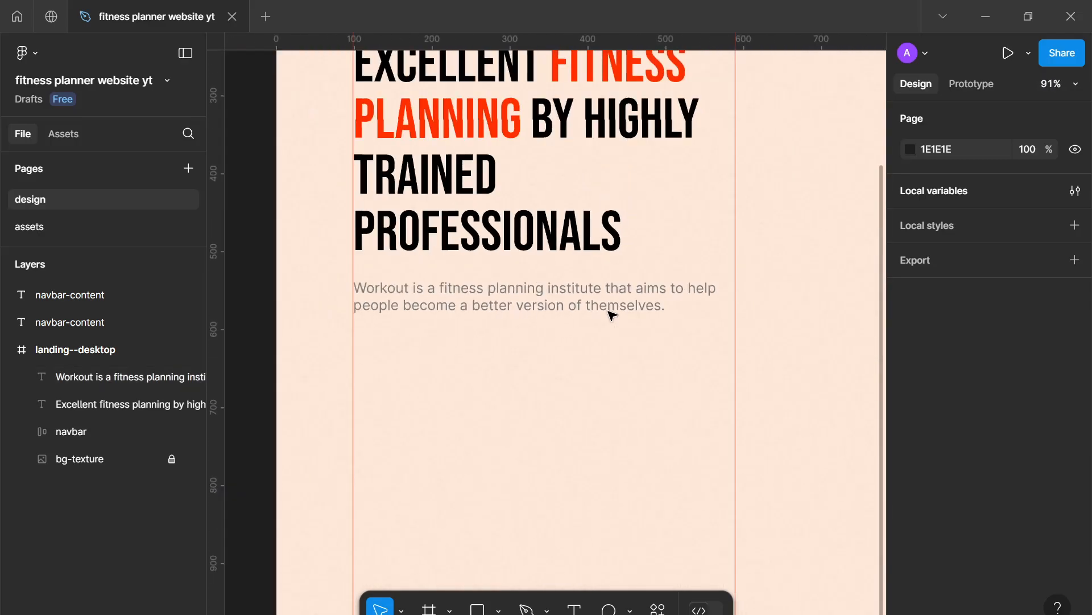
scroll(512, 332, "up", 2)
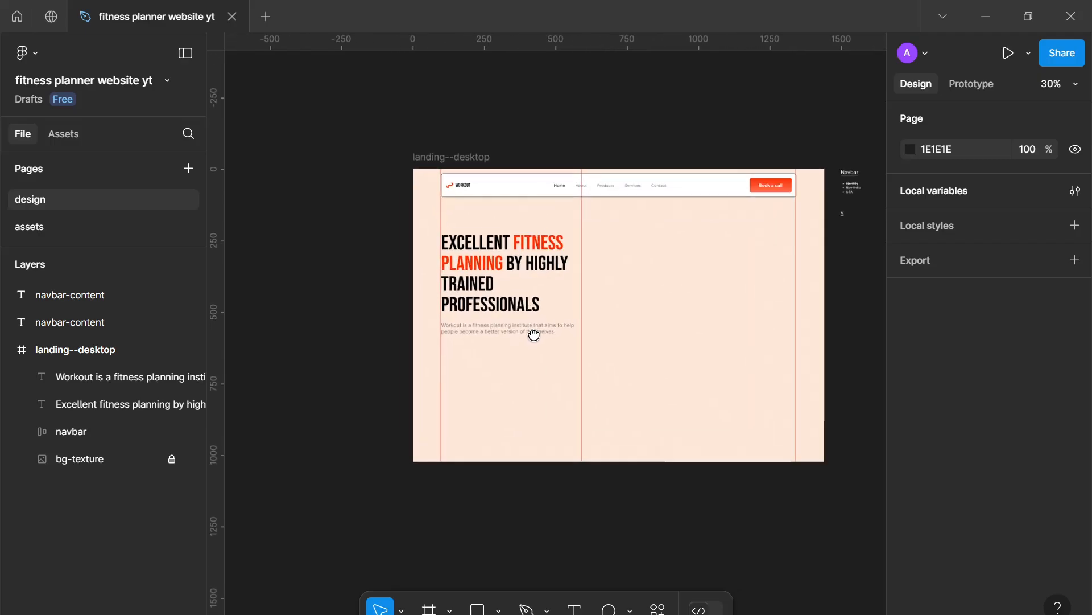
left_click(555, 405)
left_click(543, 331)
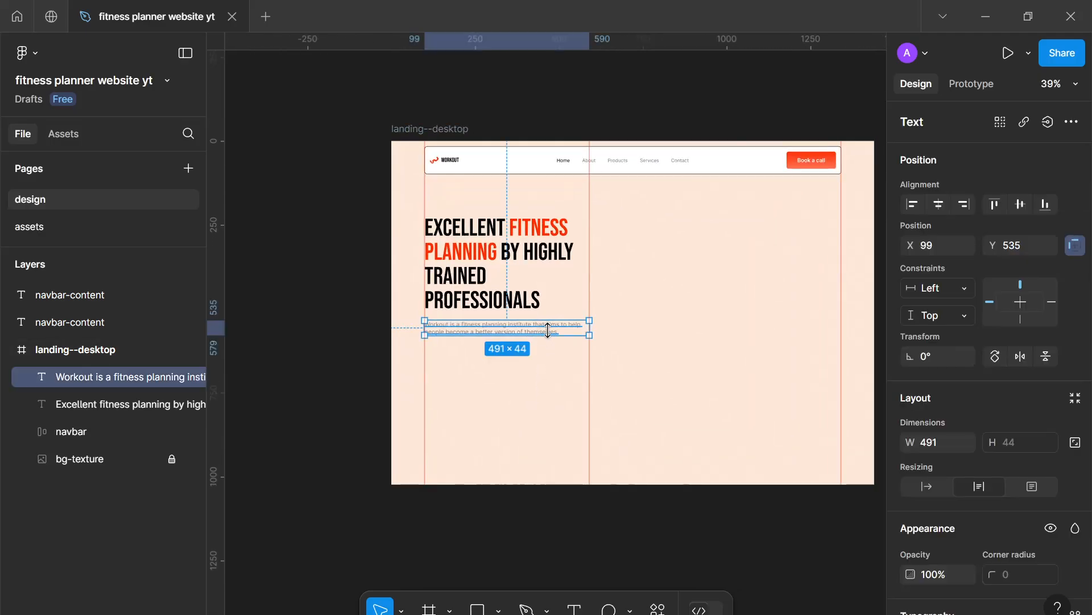
left_click_drag(586, 329, 578, 329)
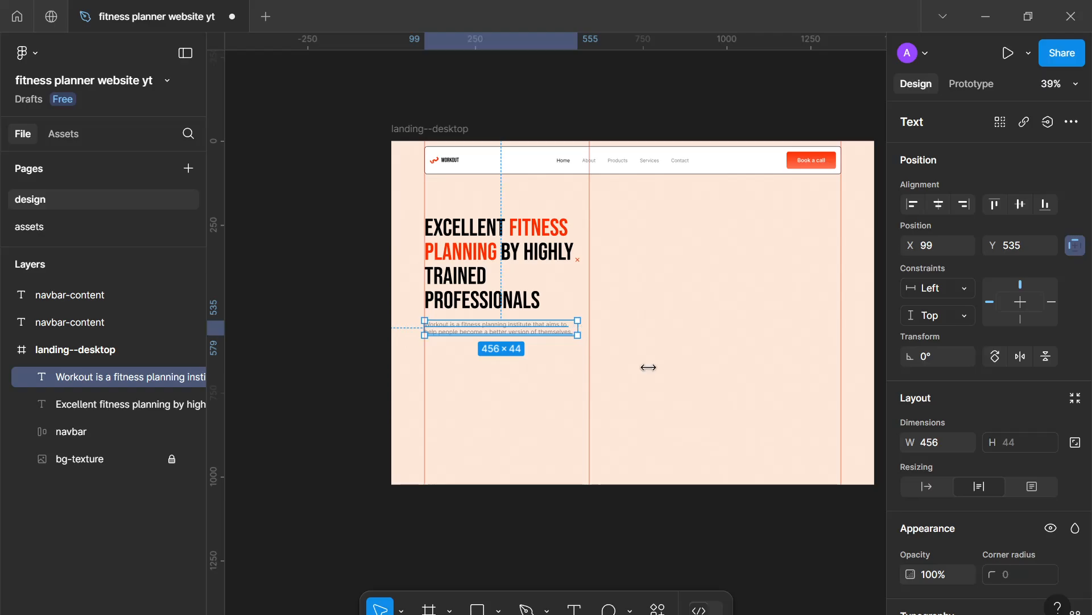
scroll(957, 450, "down", 5)
left_click(997, 421)
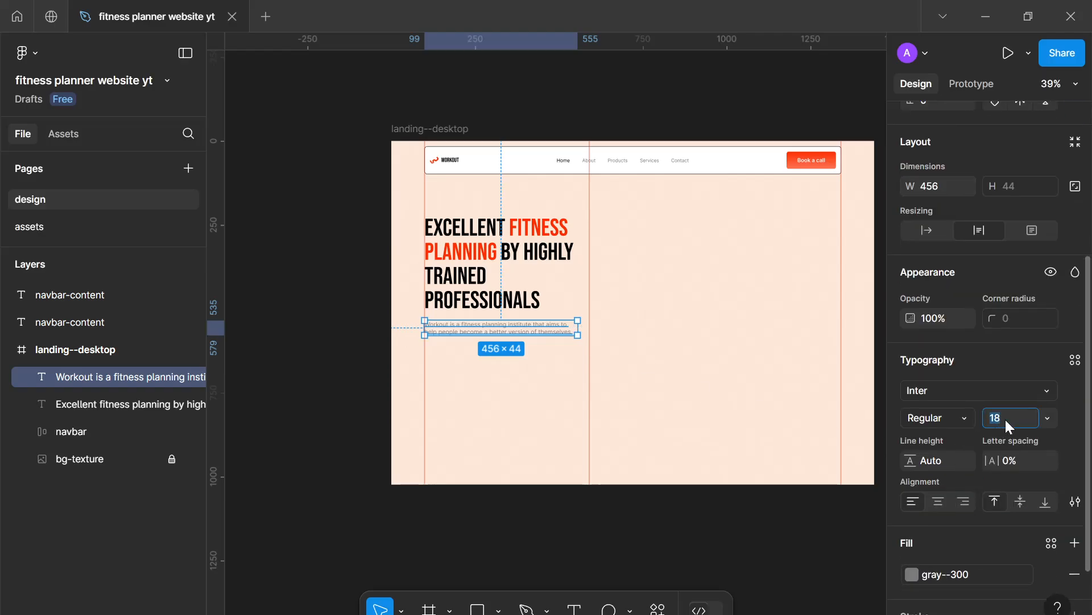
key("Down")
key("Down")
key("Down")
key("Down")
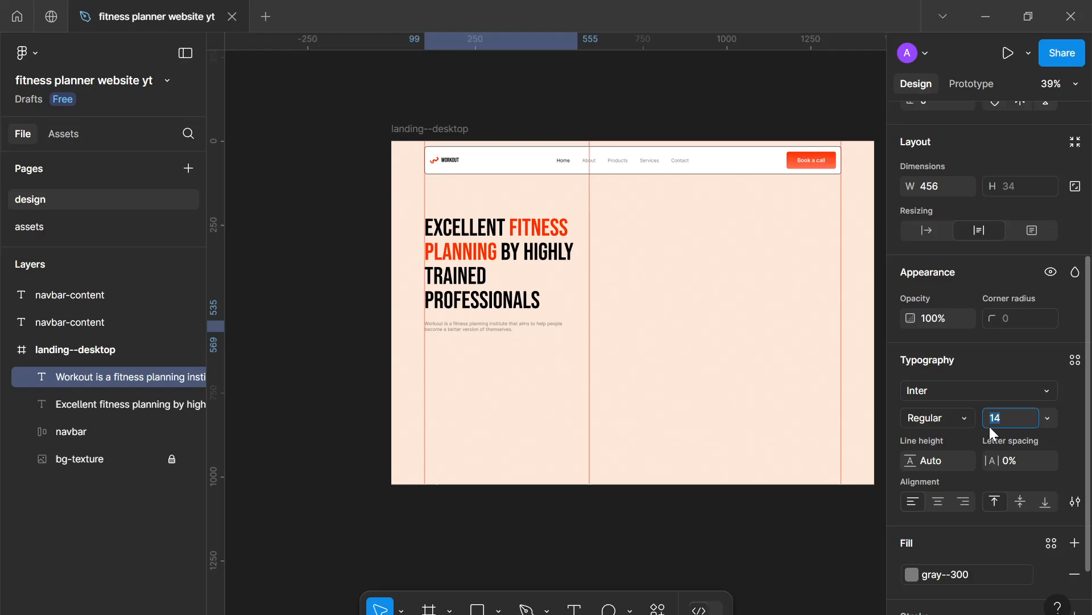
Narrow the subheadline's text box further to a width of 364 and deselect it.
left_click_drag(578, 328, 541, 324)
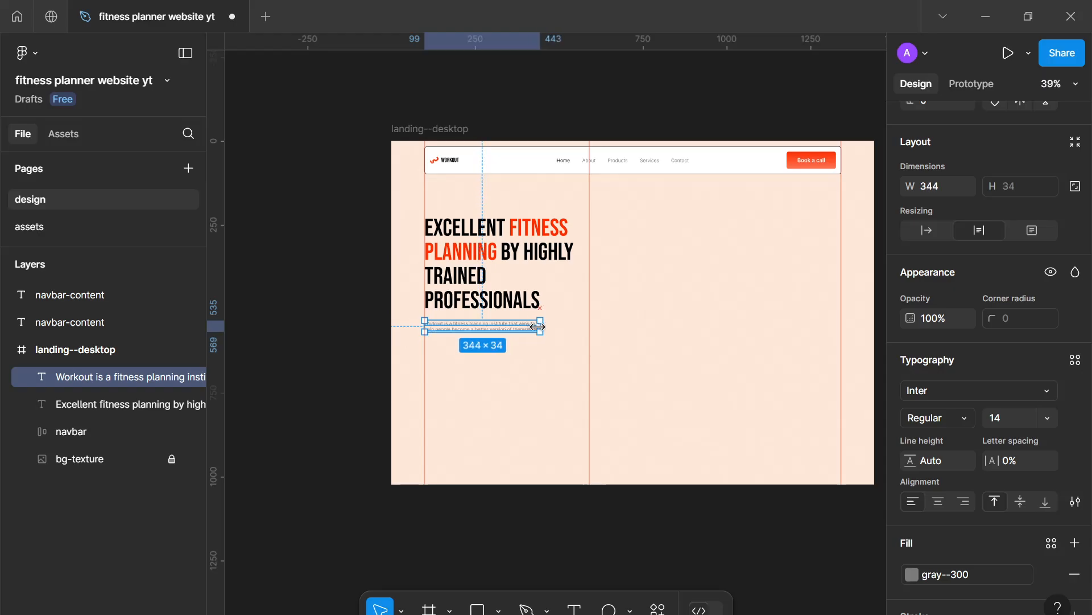
left_click_drag(538, 326, 547, 326)
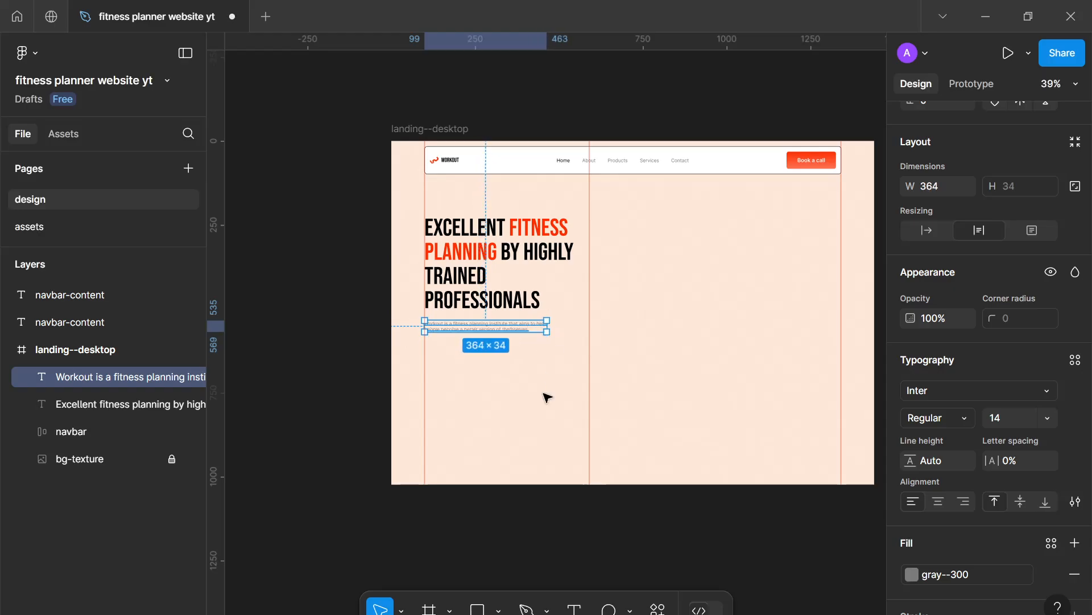
left_click(548, 397)
Examine the content checklist beside the landing--desktop frame, including the stray text below the Navbar list.
scroll(545, 397, "up", 5)
scroll(457, 459, "down", 3)
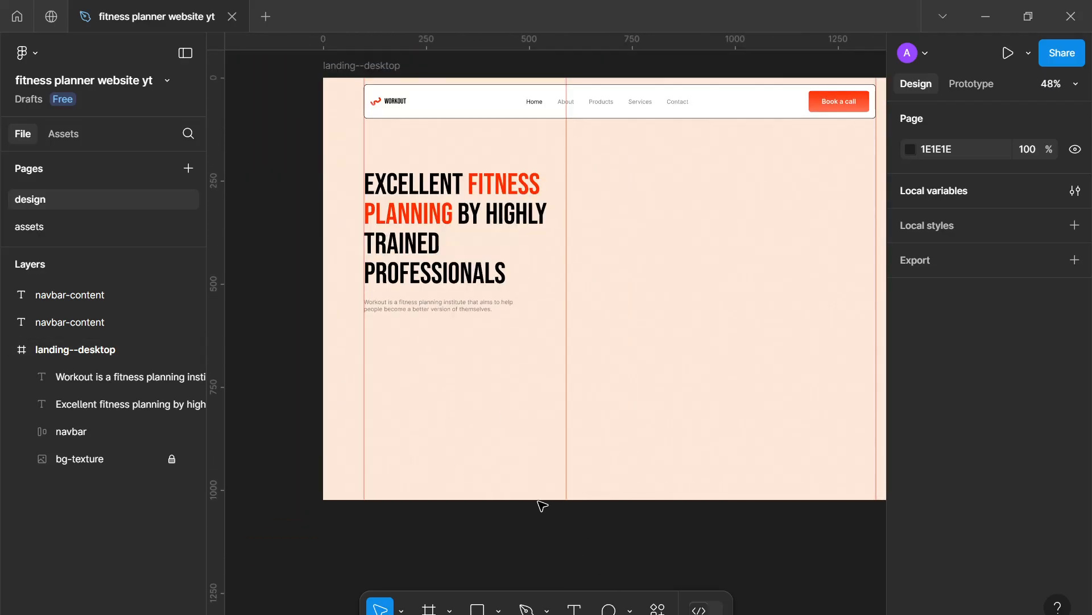
scroll(512, 483, "up", 3)
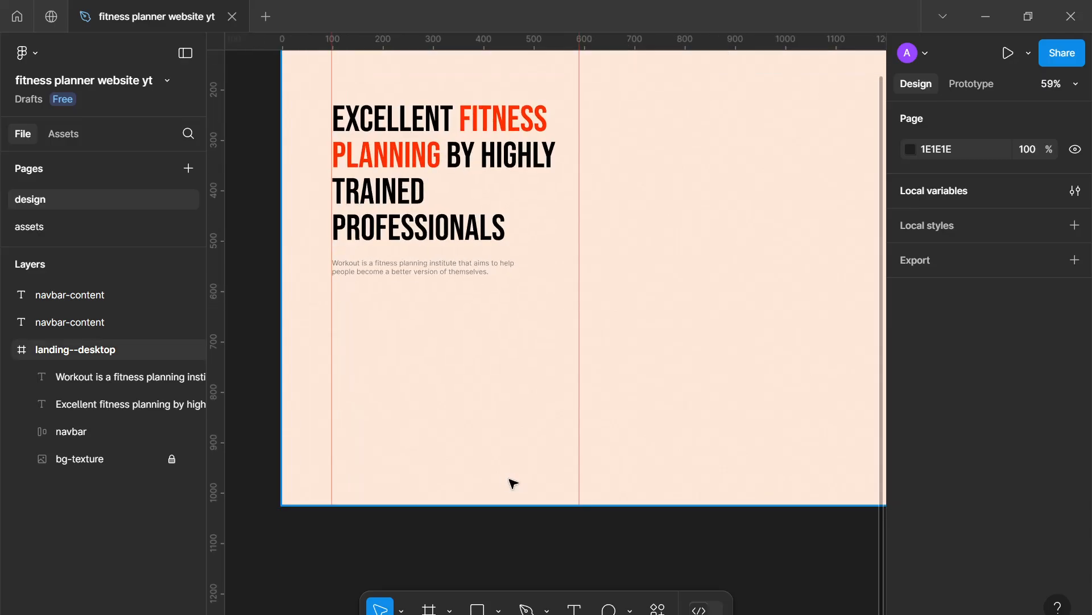
scroll(514, 483, "down", 5)
left_click_drag(712, 422, 615, 463)
scroll(696, 338, "up", 3)
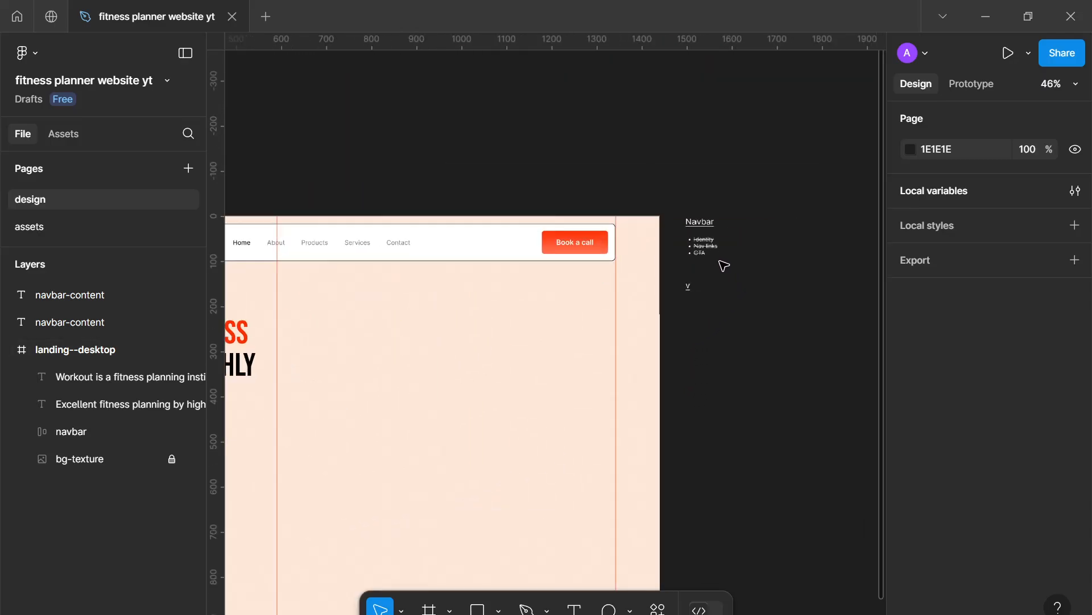
scroll(724, 266, "up", 5)
left_click(651, 340)
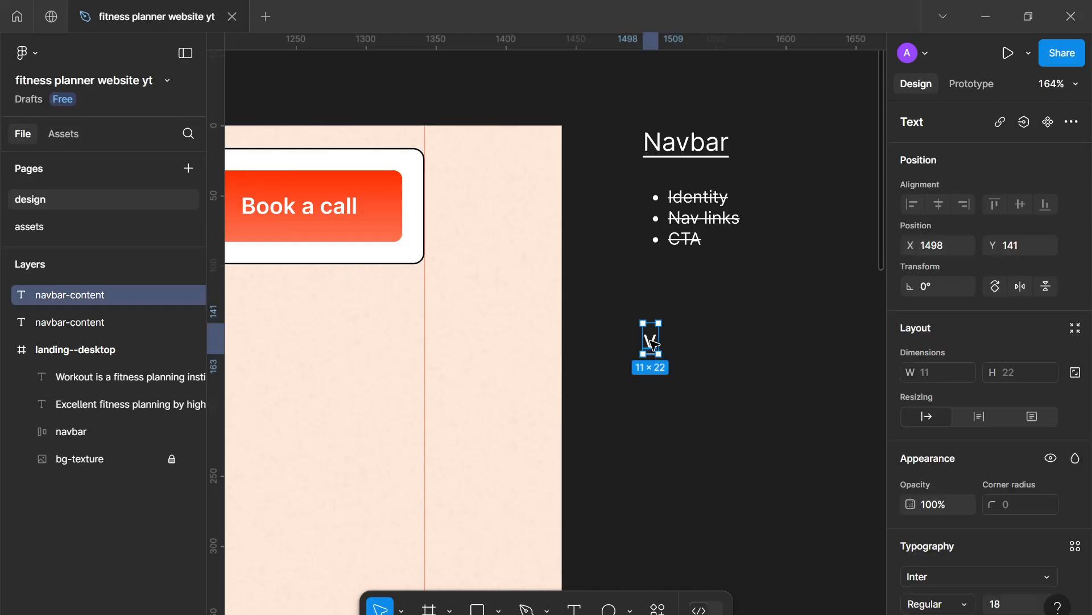
scroll(646, 380, "down", 8)
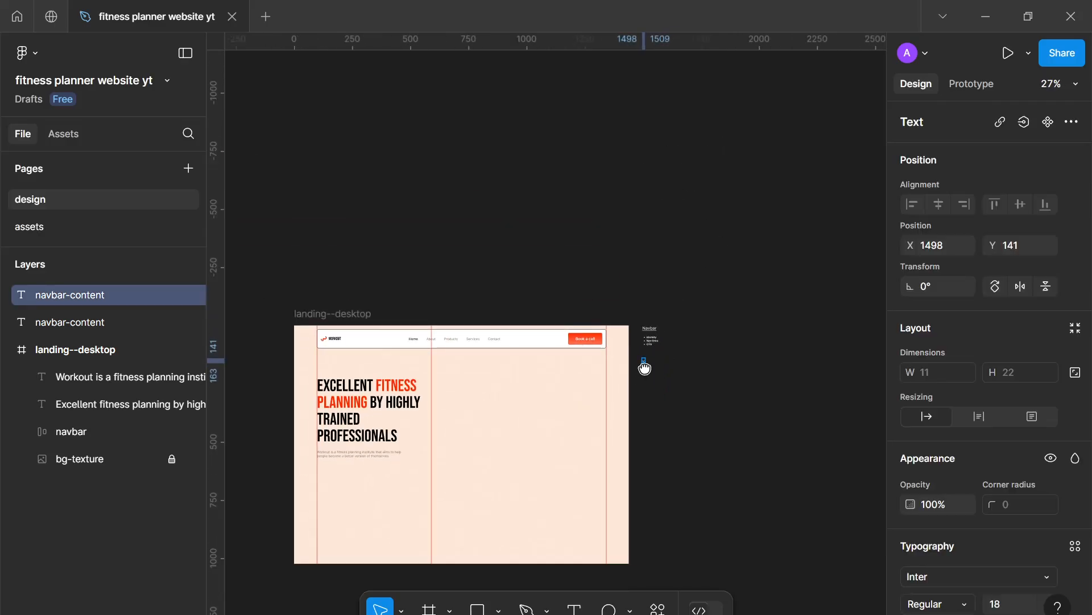
left_click_drag(645, 368, 651, 347)
left_click(653, 356)
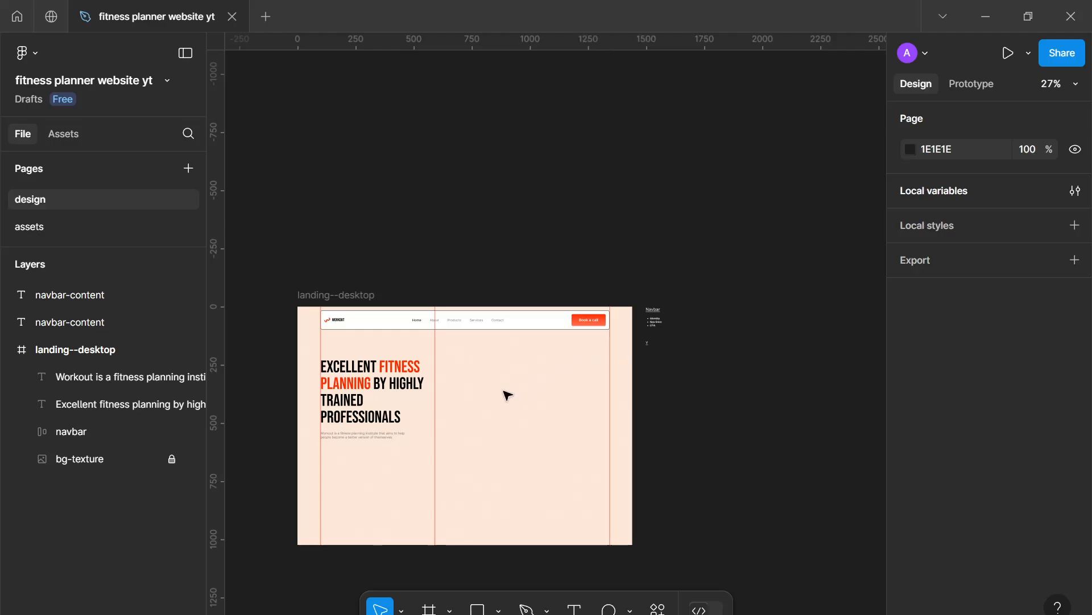
Cut the subheadline from the landing--desktop frame and undo the earlier edits back to the point where the Hero checklist is restored.
left_click(380, 436)
key("Delete")
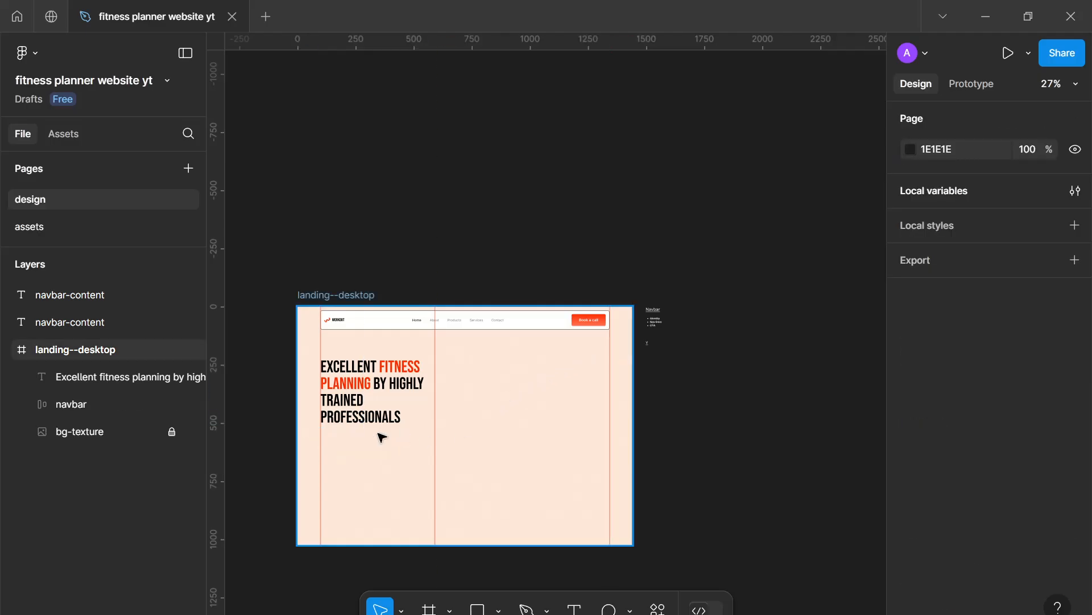
key("ctrl+z")
key("ctrl+z")
key("ctrl+z")
key("ctrl+z")
key("ctrl+z")
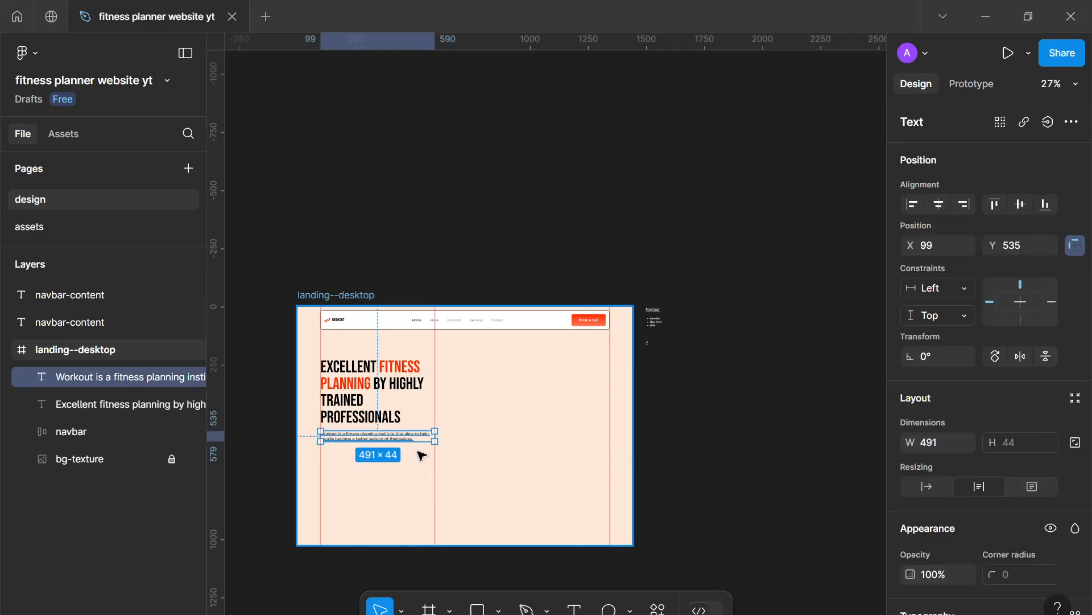
key("ctrl+z")
key("ctrl+z")
key("ctrl+z")
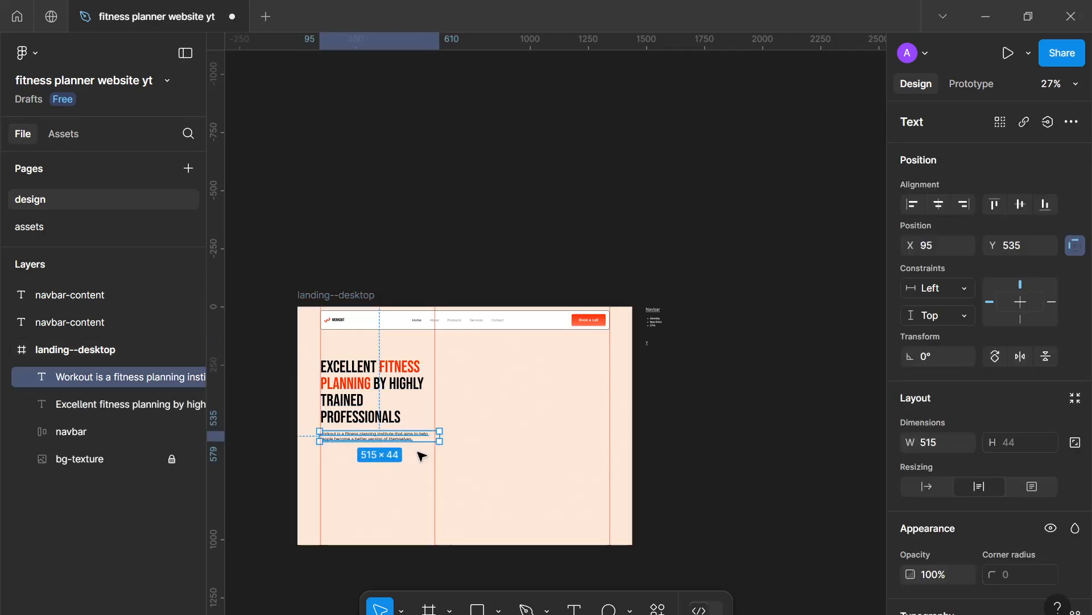
key("ctrl+z")
key("ctrl+z")
key("ctrl+z")
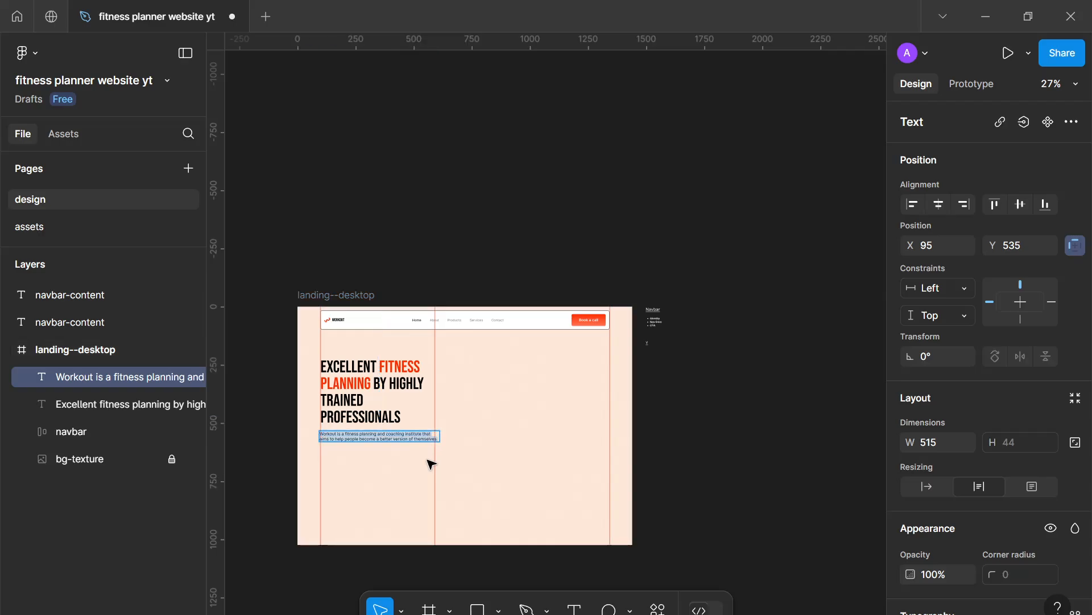
key("ctrl+z")
key("ctrl+z")
key("ctrl+z")
key("ctrl+z")
key("ctrl+z")
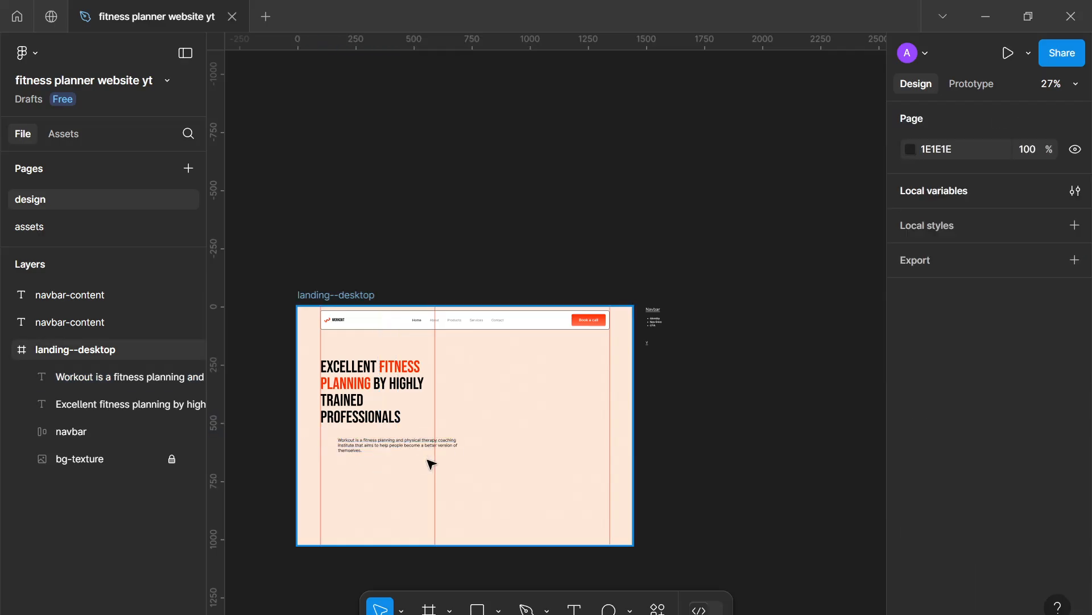
key("ctrl+z")
key("ctrl+z")
key("ctrl+z")
key("ctrl+z")
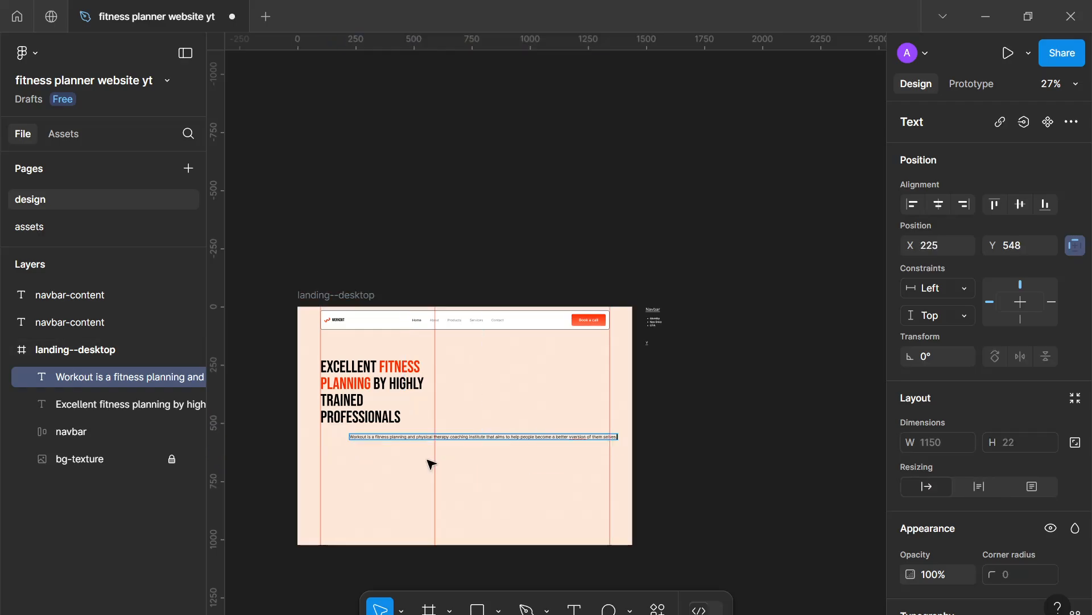
key("ctrl+z")
key("ctrl+z")
key("ctrl+z")
key("ctrl+z")
key("ctrl+z")
key("ctrl+z")
key("ctrl+z")
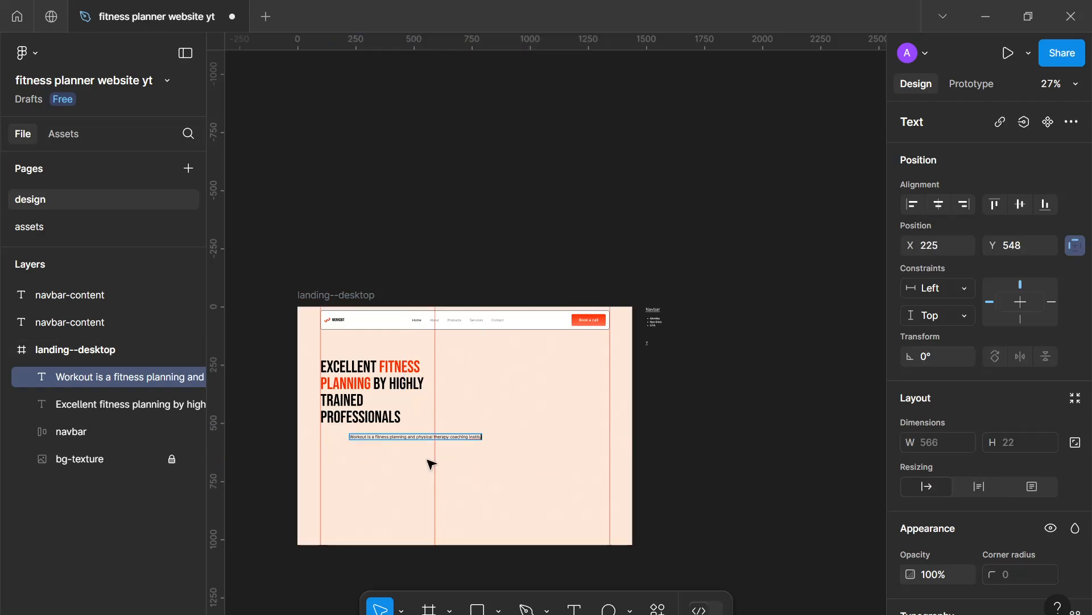
key("ctrl+z")
key("ctrl+z")
key("ctrl+z")
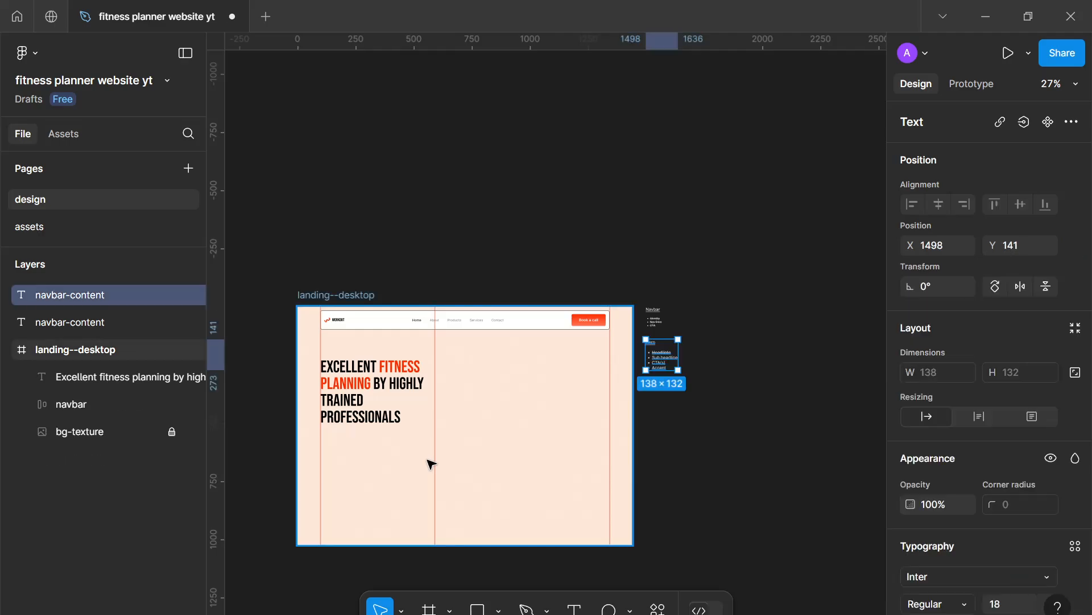
Paste the cut subheadline back into the landing--desktop frame beneath the headline, at X 99, Y 535.
left_click(390, 442)
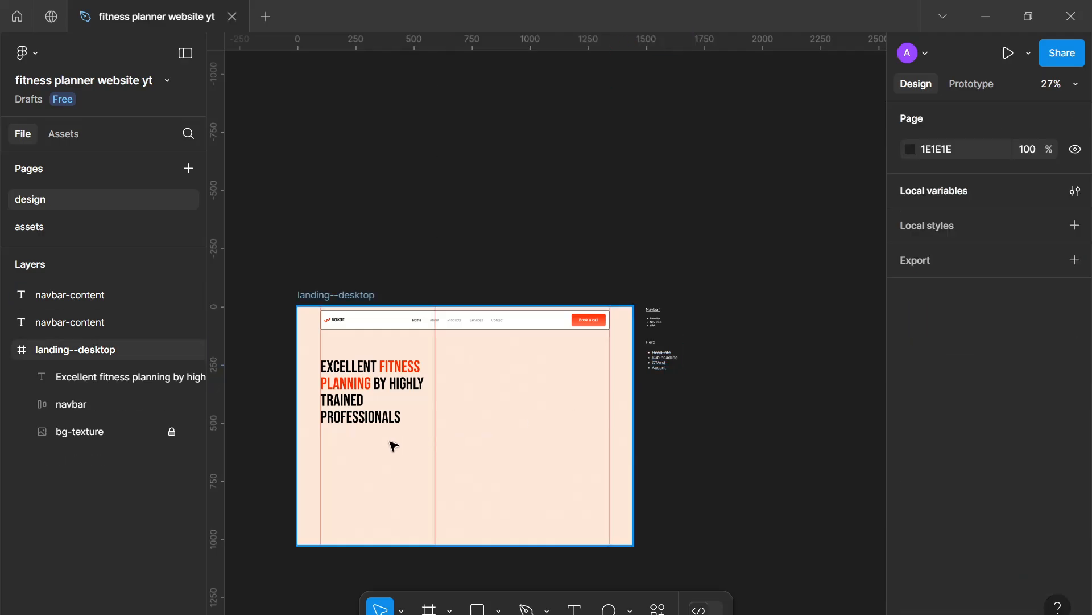
key("ctrl+v")
scroll(390, 441, "up", 1)
scroll(390, 441, "up", 4)
scroll(390, 442, "down", 3)
left_click_drag(370, 439, 343, 444)
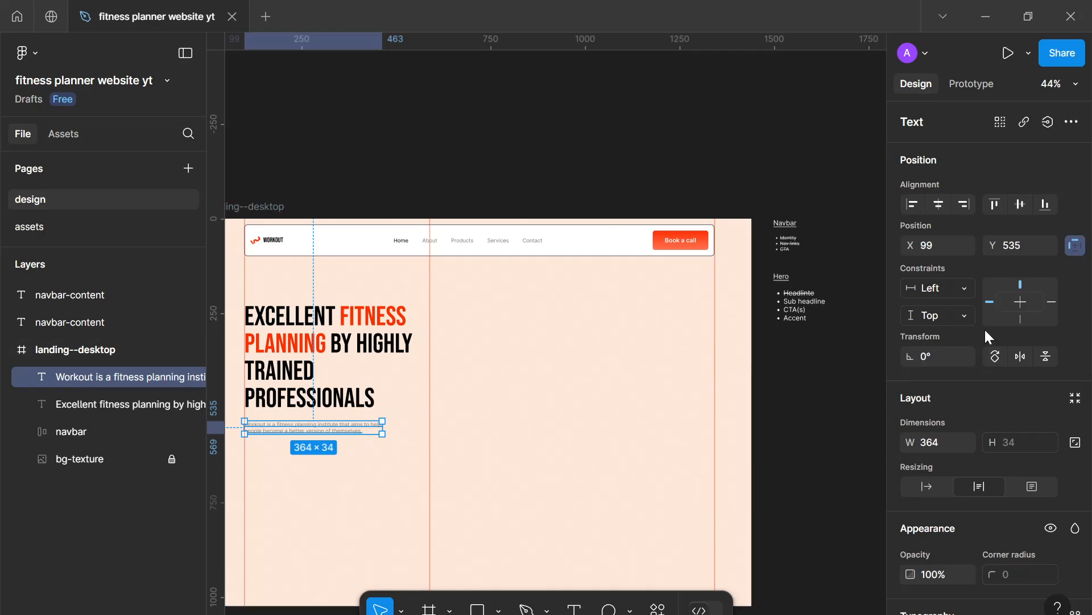
Correct the misspelled first item of the Hero checklist to "Headline".
scroll(744, 354, "up", 1)
left_click_drag(744, 354, 547, 410)
scroll(609, 385, "up", 3)
scroll(602, 309, "up", 4)
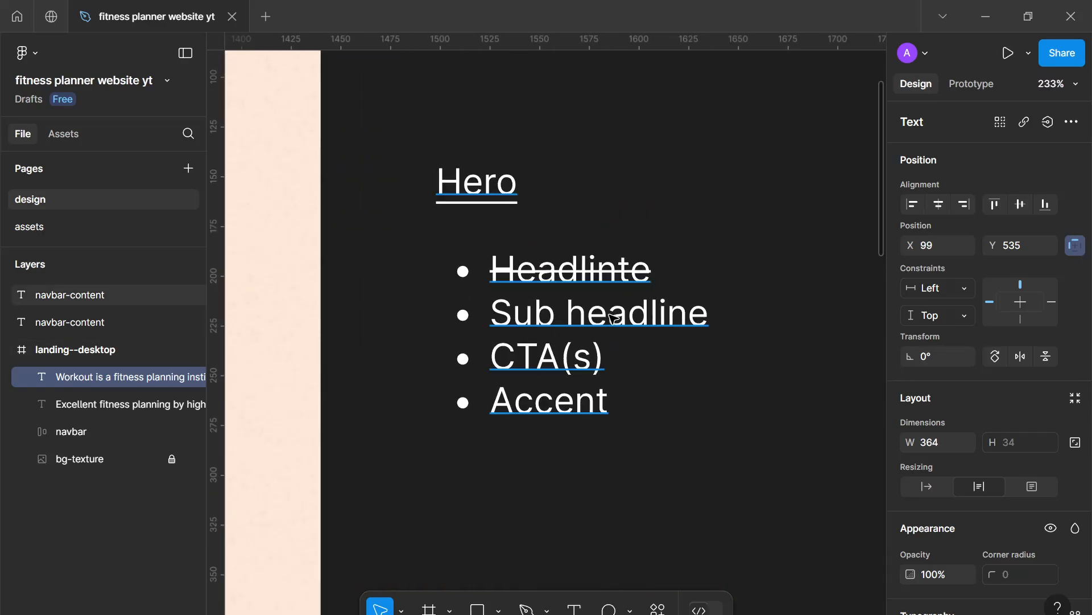
double_click(610, 316)
left_click(587, 313)
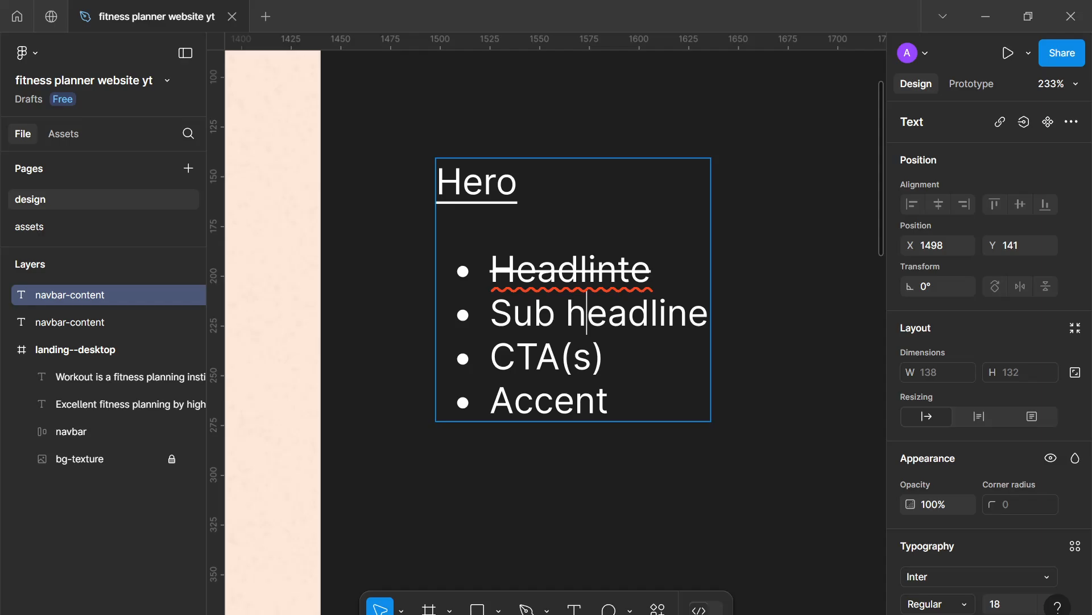
left_click(630, 270)
key("BackSpace")
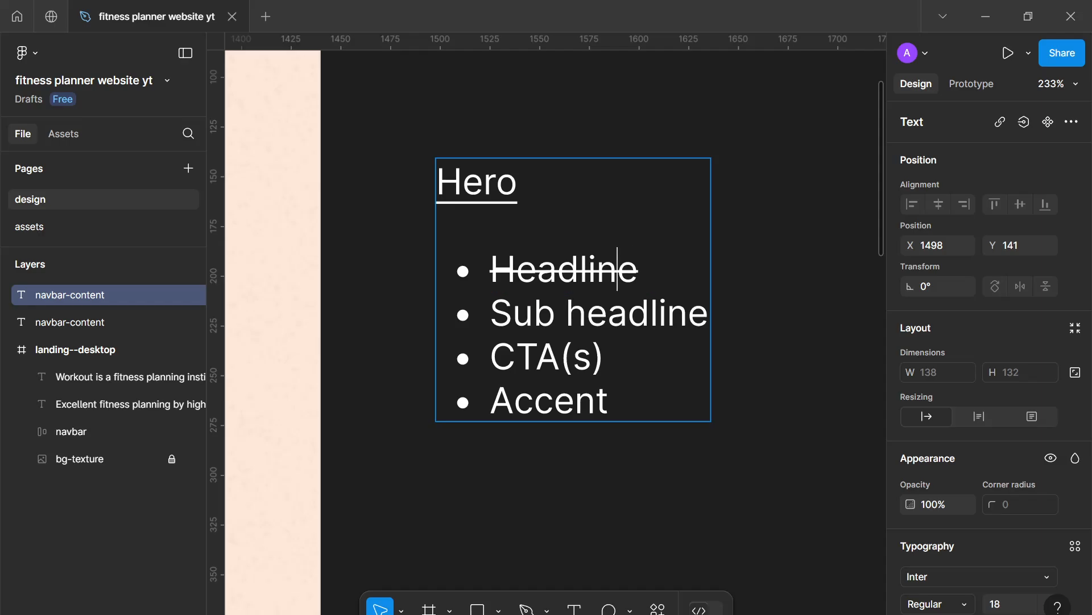
Apply strikethrough to the "Sub headline" item in the Hero checklist and leave text editing.
left_click_drag(490, 313, 708, 314)
scroll(1052, 530, "down", 3)
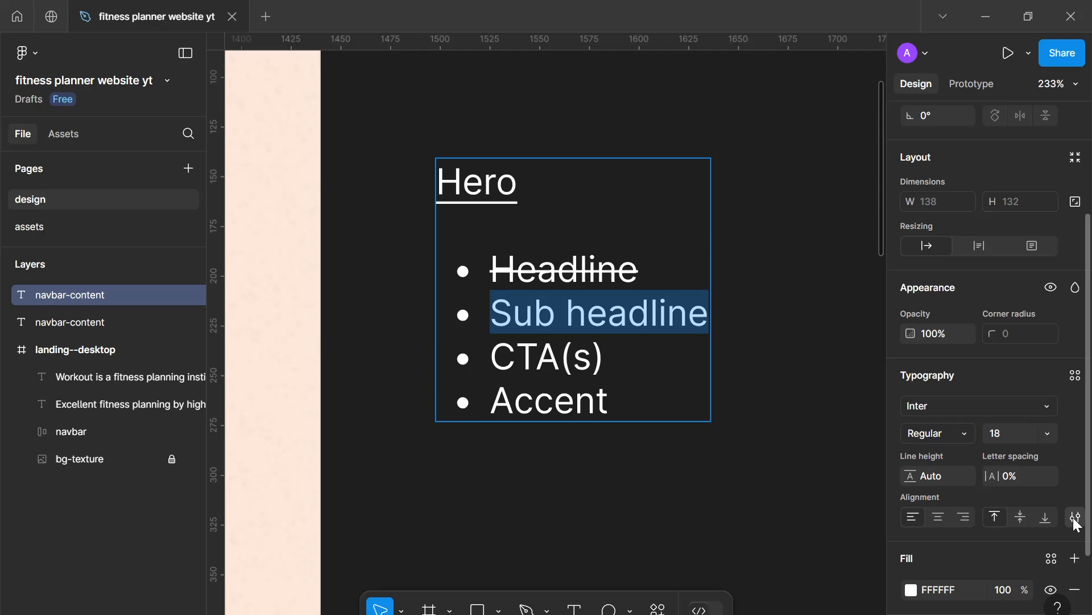
left_click(1076, 518)
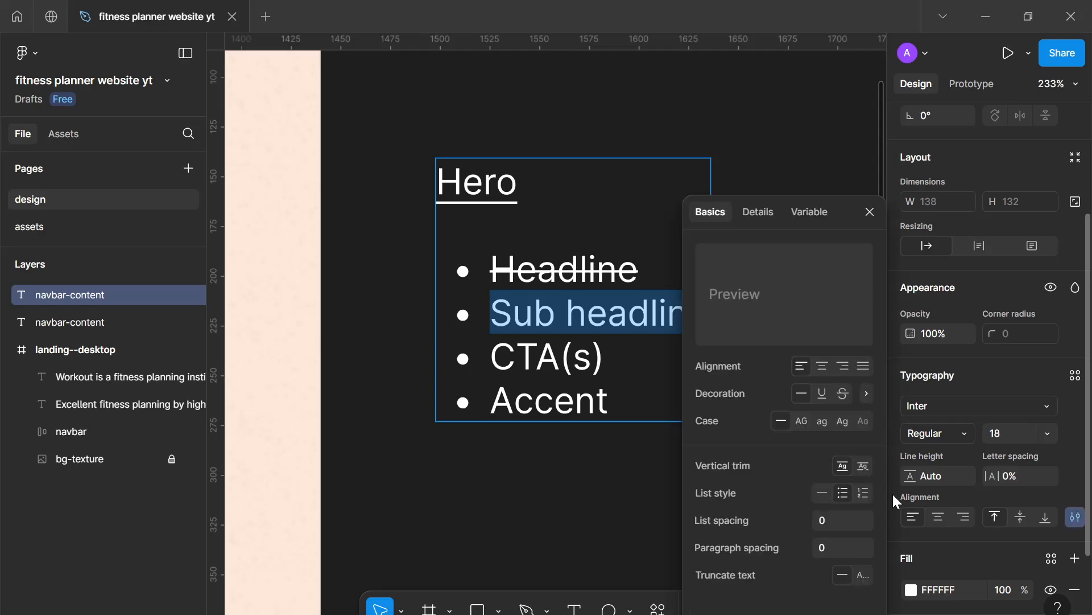
left_click(841, 393)
left_click(865, 215)
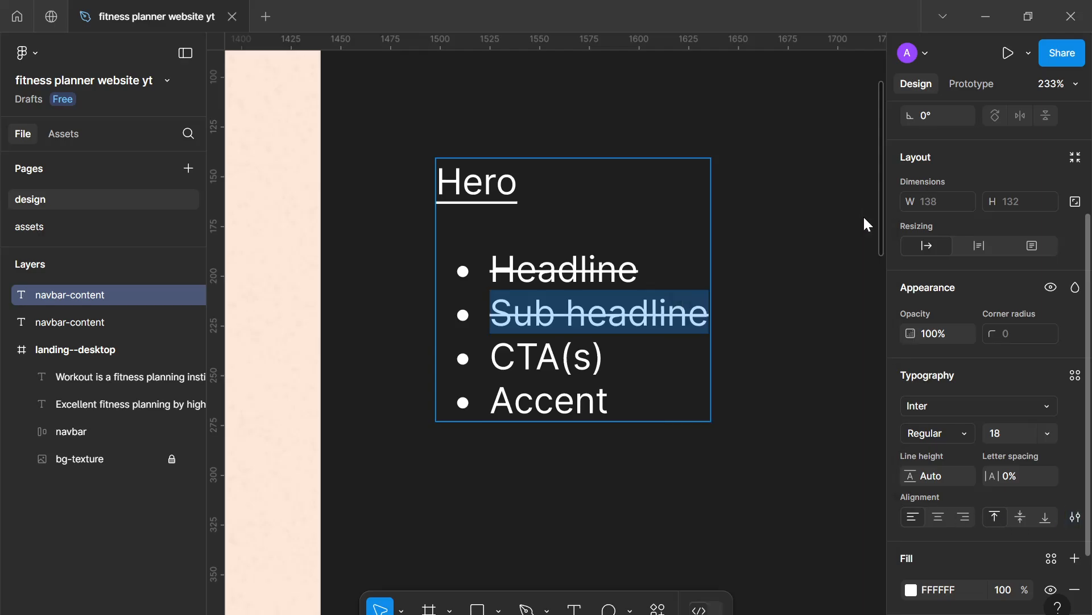
left_click_drag(604, 358, 491, 358)
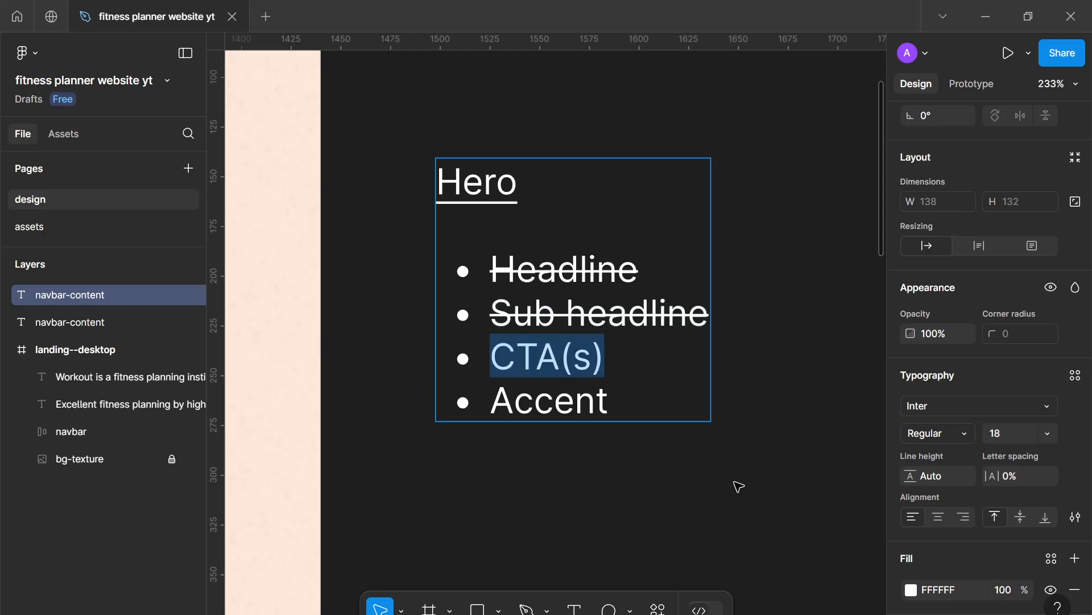
key("Escape")
scroll(737, 483, "down", 5)
scroll(624, 412, "down", 5)
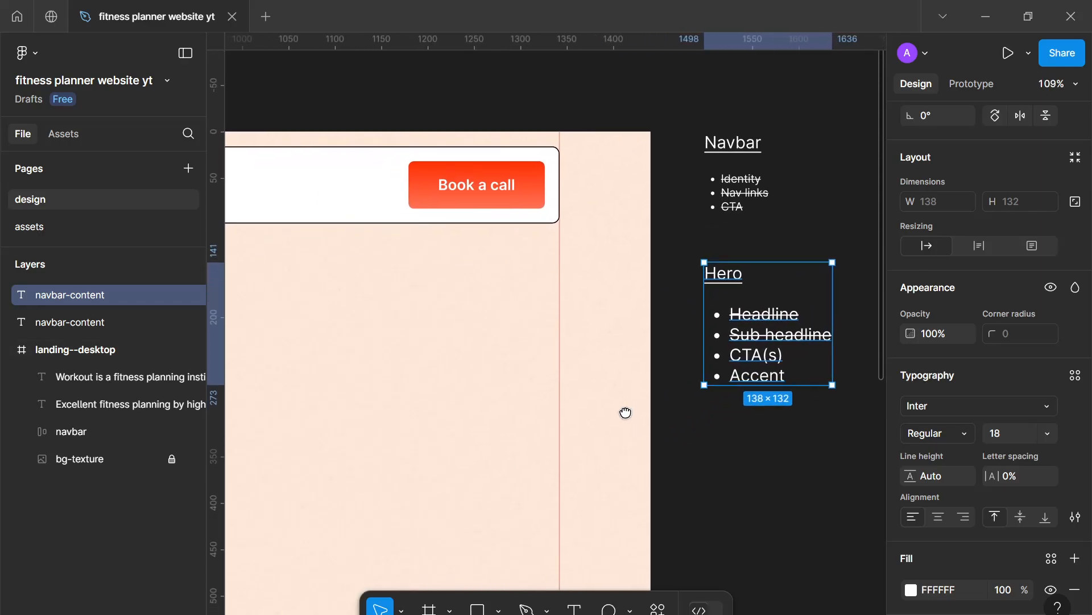
scroll(485, 404, "down", 3)
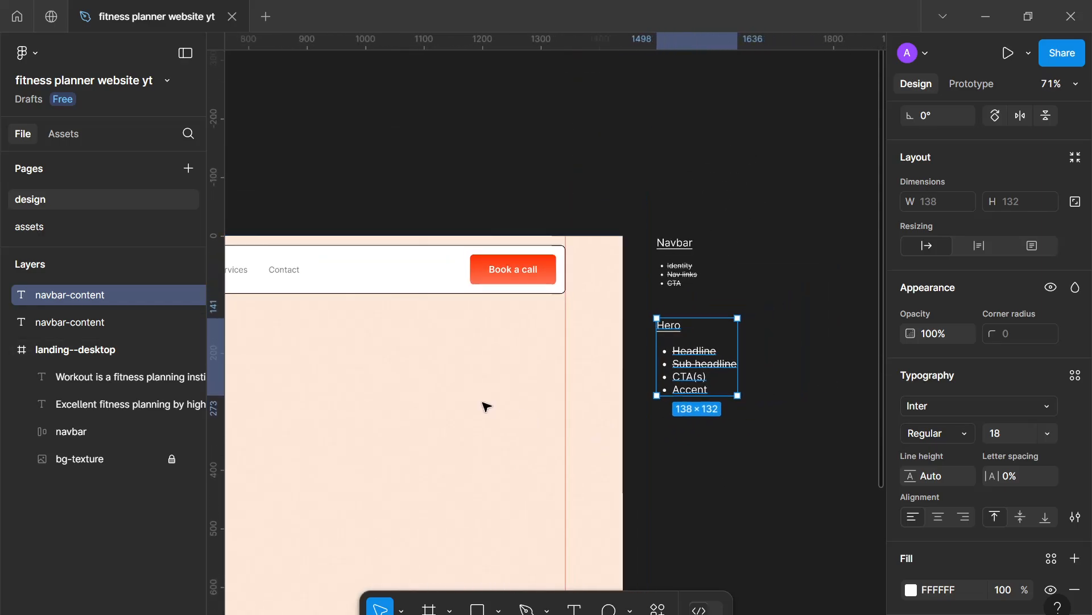
scroll(588, 326, "up", 2)
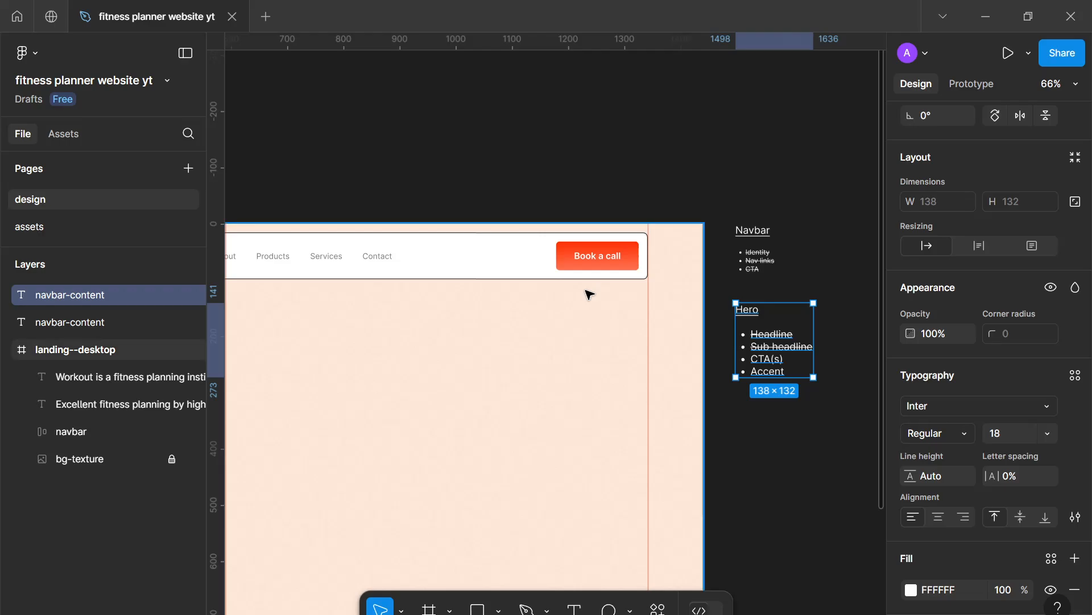
scroll(588, 294, "down", 4)
left_click_drag(511, 386, 616, 310)
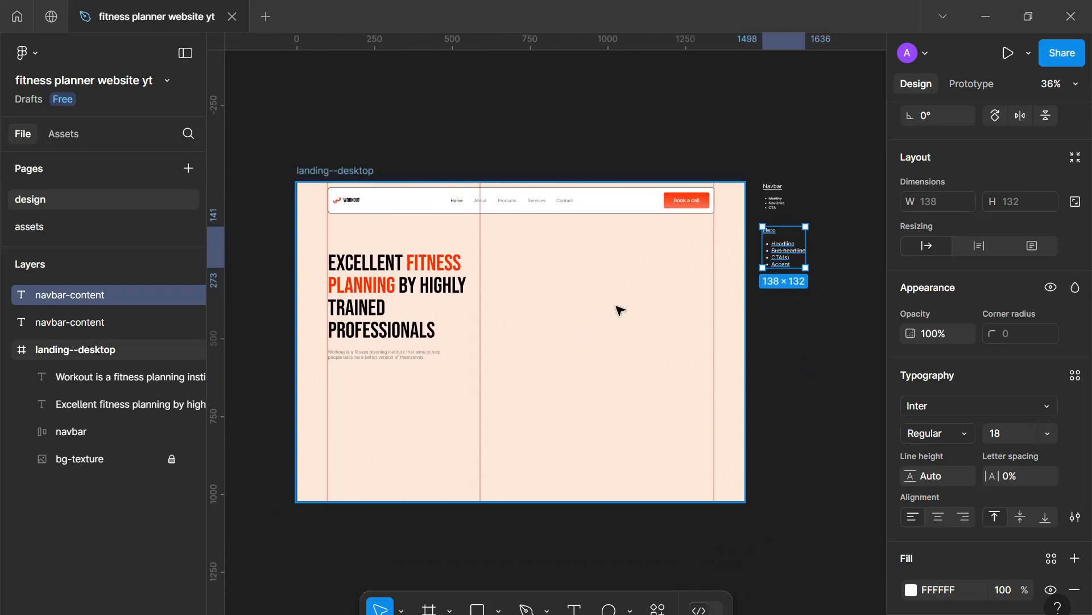
scroll(393, 382, "up", 3)
scroll(411, 370, "up", 1)
left_click_drag(403, 375, 417, 340)
scroll(410, 370, "up", 2)
scroll(416, 340, "up", 1)
key("t")
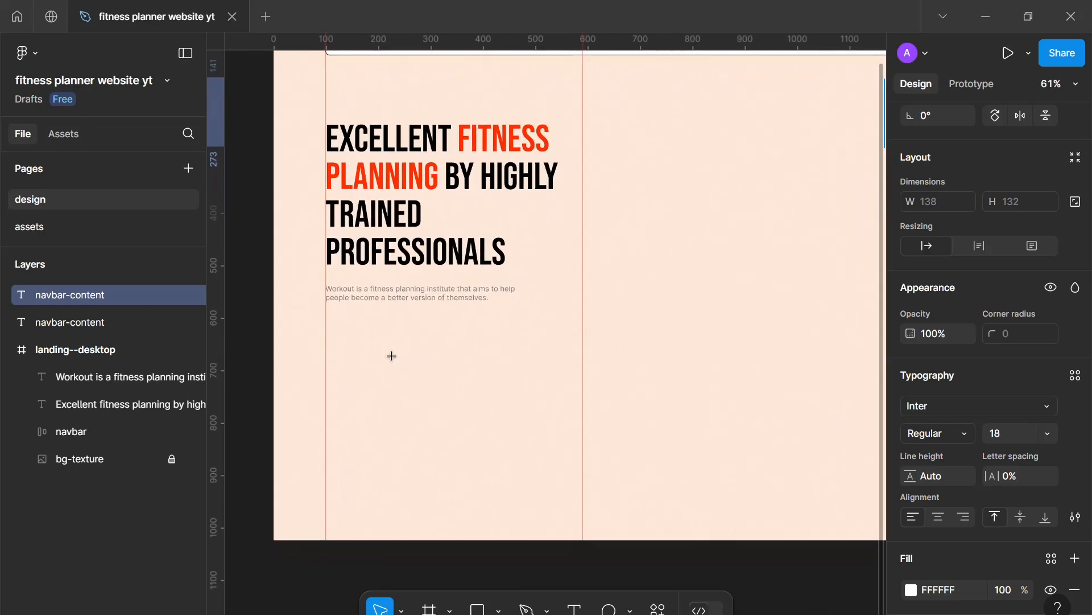
scroll(376, 375, "up", 3)
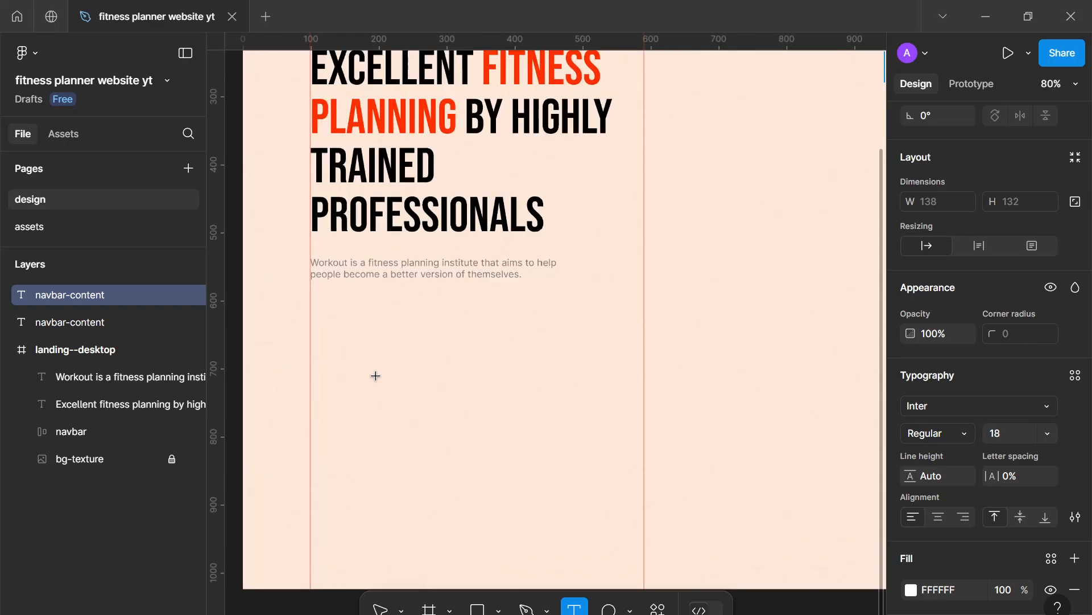
left_click(415, 433)
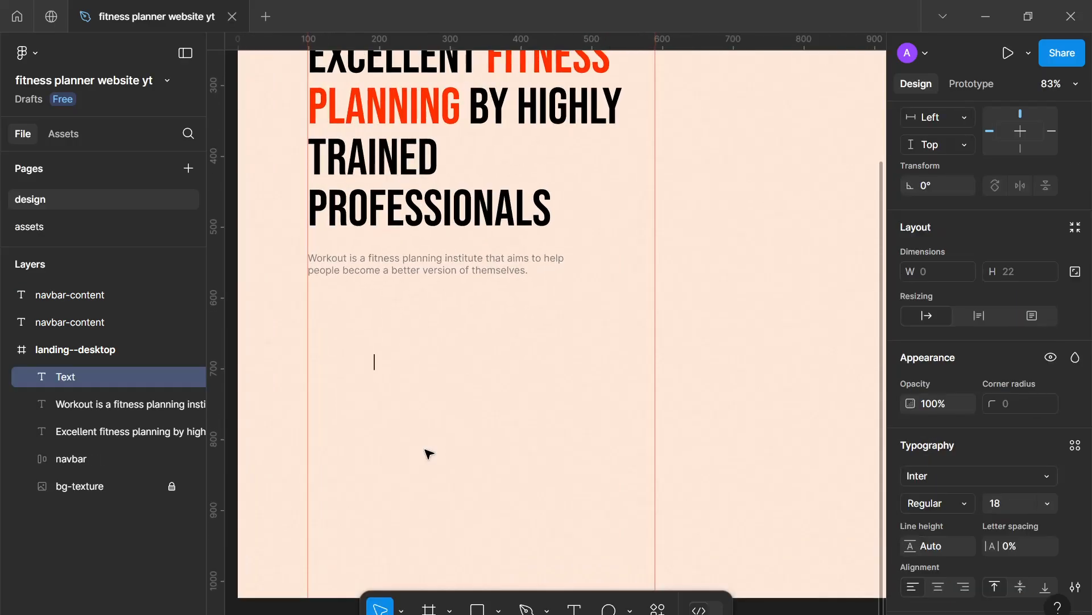
type("Book a cla")
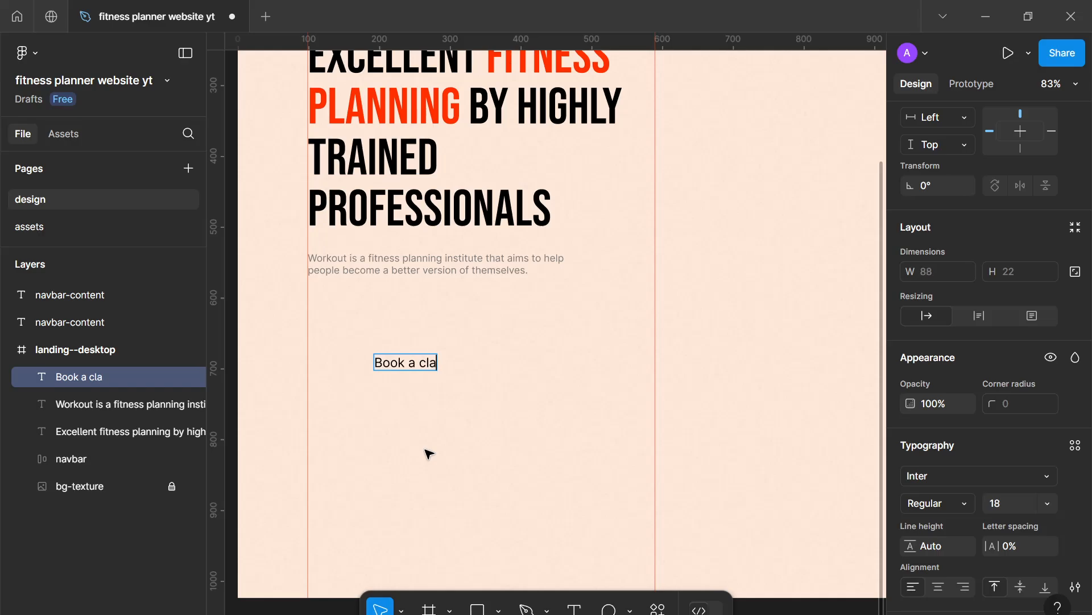
key("BackSpace")
key("BackSpace")
type("all")
key("Escape")
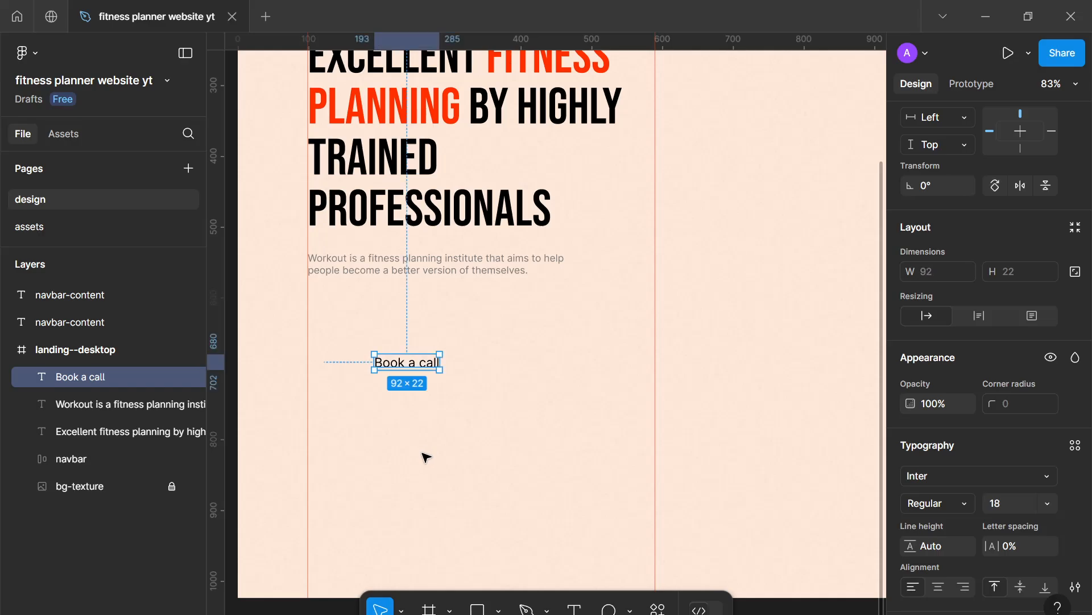
scroll(446, 456, "down", 5)
key("Delete")
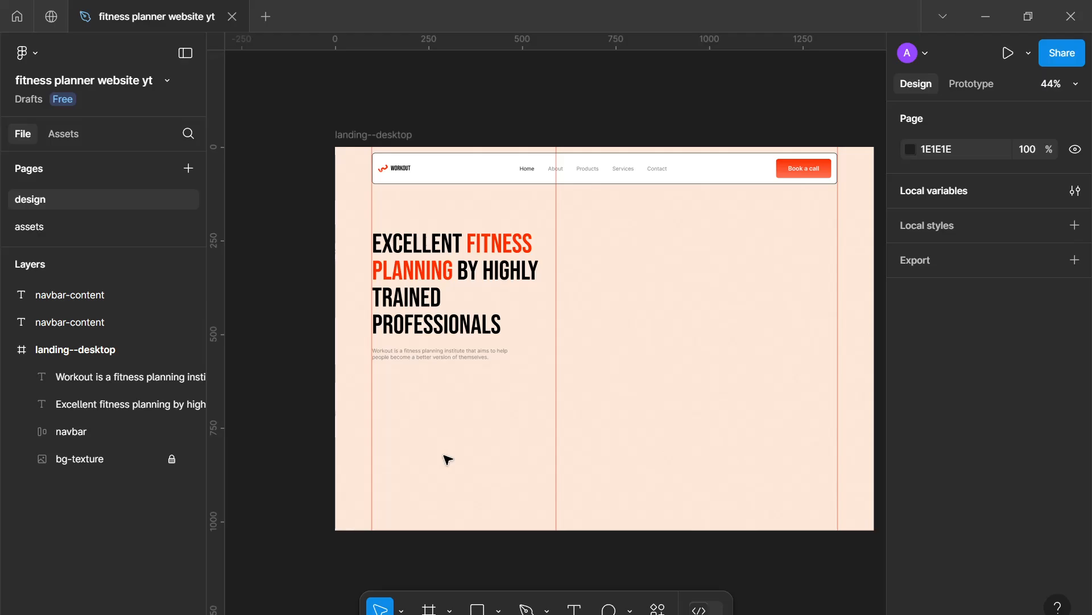
Duplicate the navbar's "Book a call" button into the landing--desktop frame beneath the subheadline, at X 260, Y 657.
triple_click(792, 167)
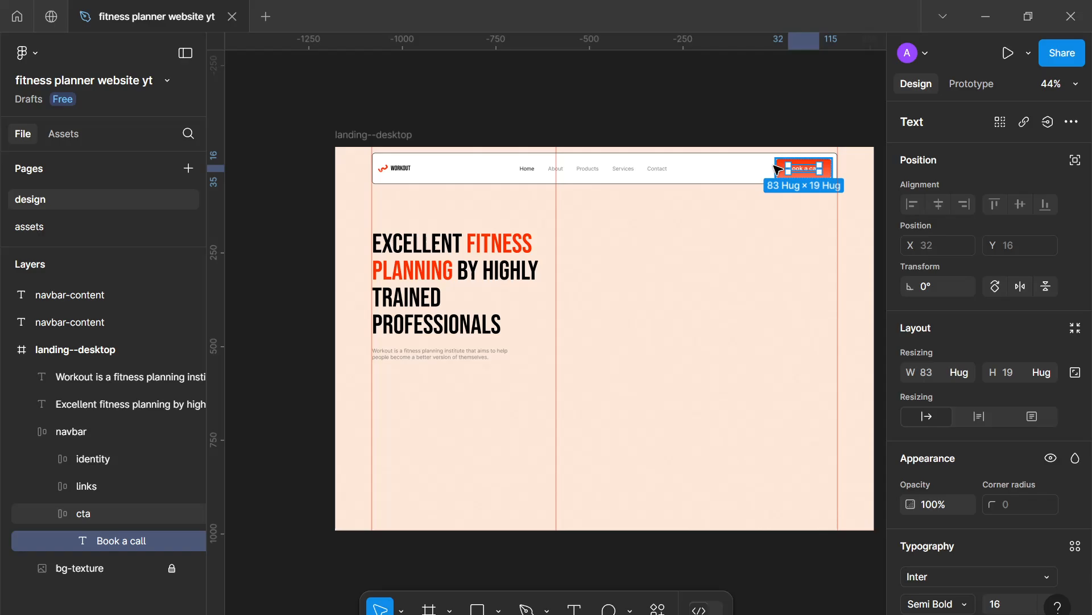
key("Escape")
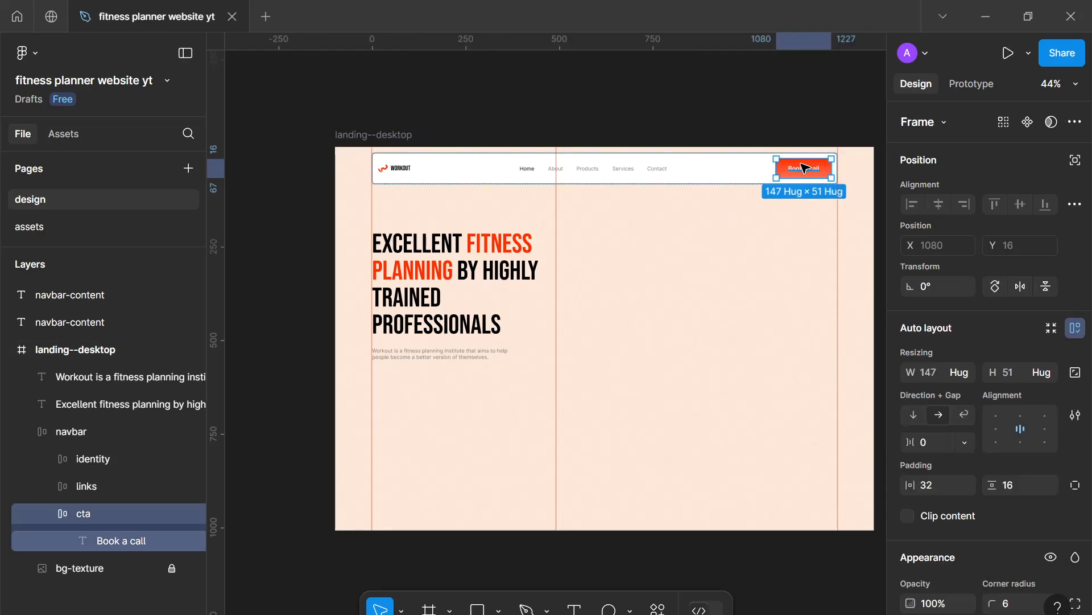
left_click_drag(804, 167, 462, 404)
scroll(462, 404, "up", 5)
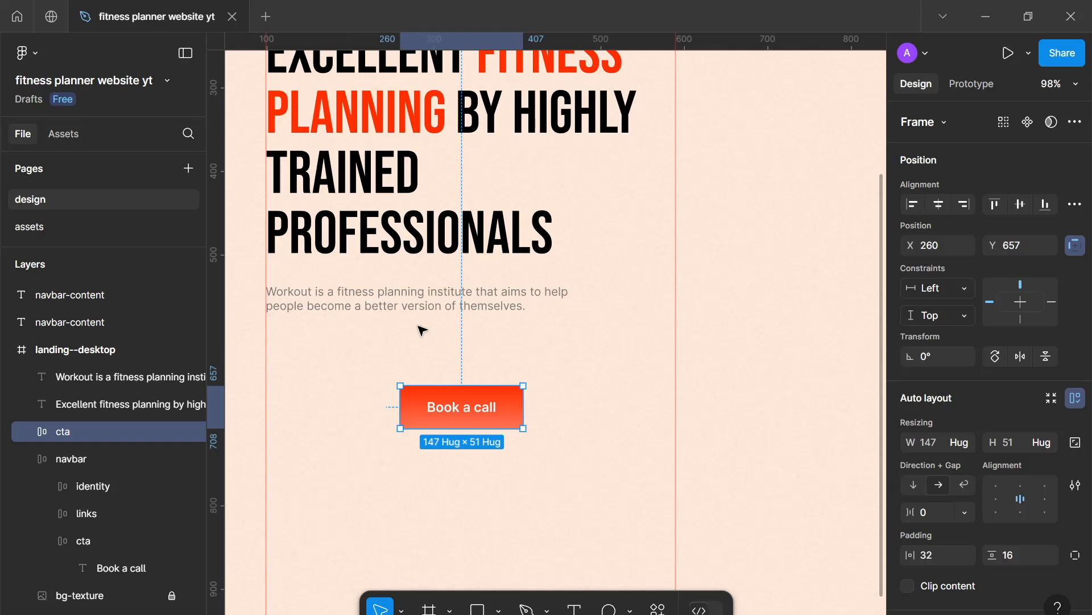
Switch to the Xnix Icon pack file, open its Line Icon page and look through the icon categories.
key("ctrl+/")
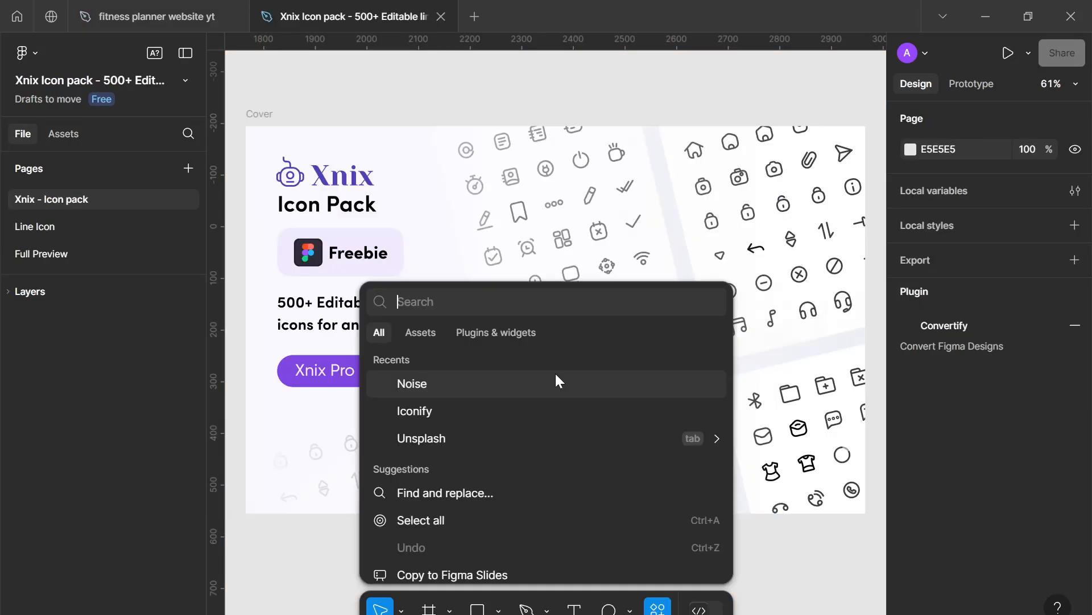
left_click(329, 532)
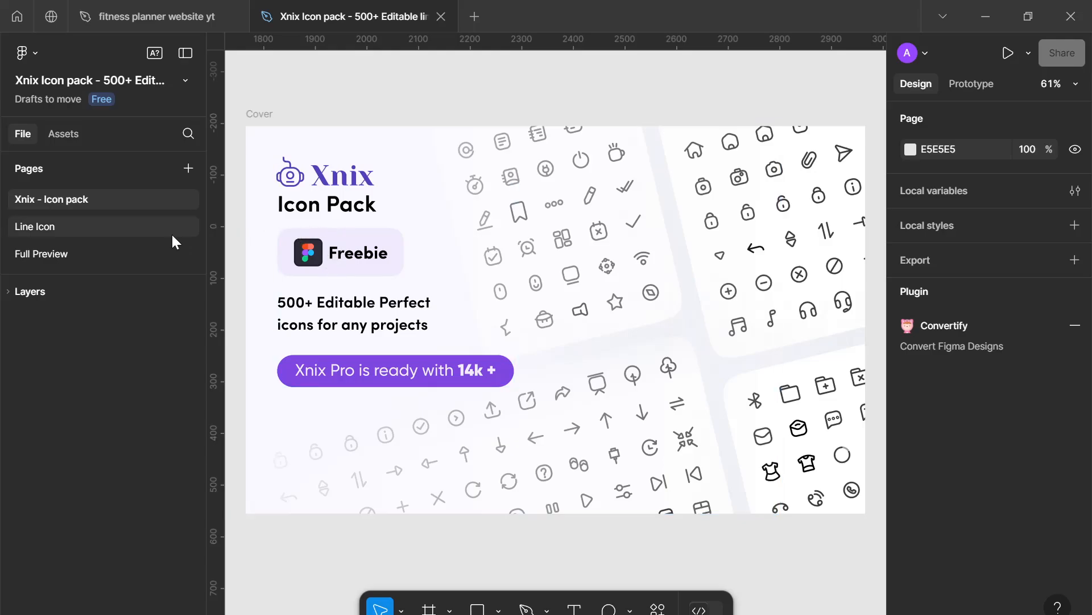
left_click(172, 234)
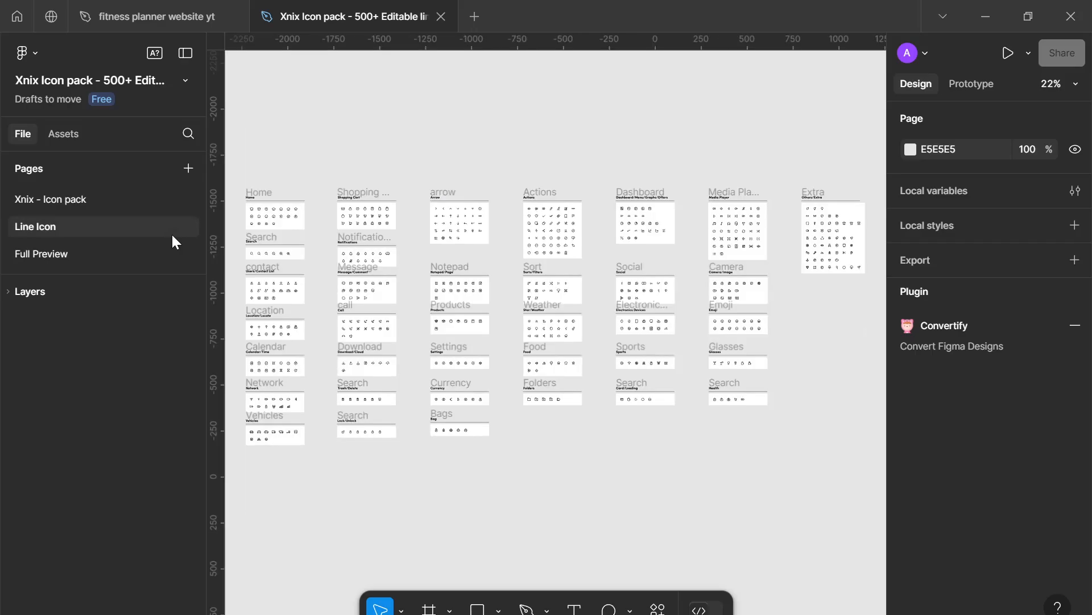
scroll(364, 245, "down", 2)
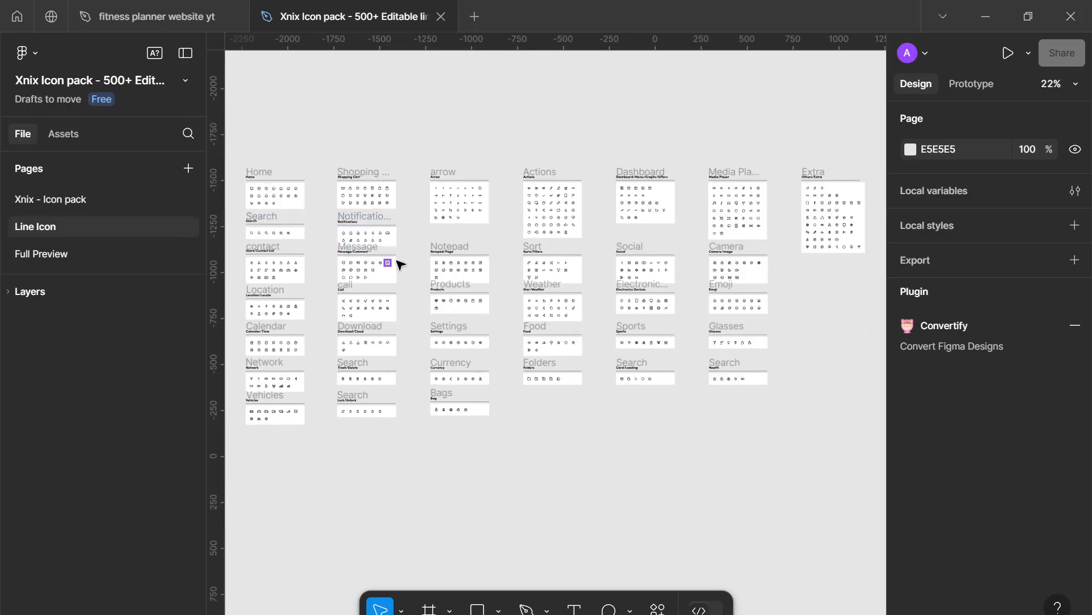
scroll(398, 263, "left", 3)
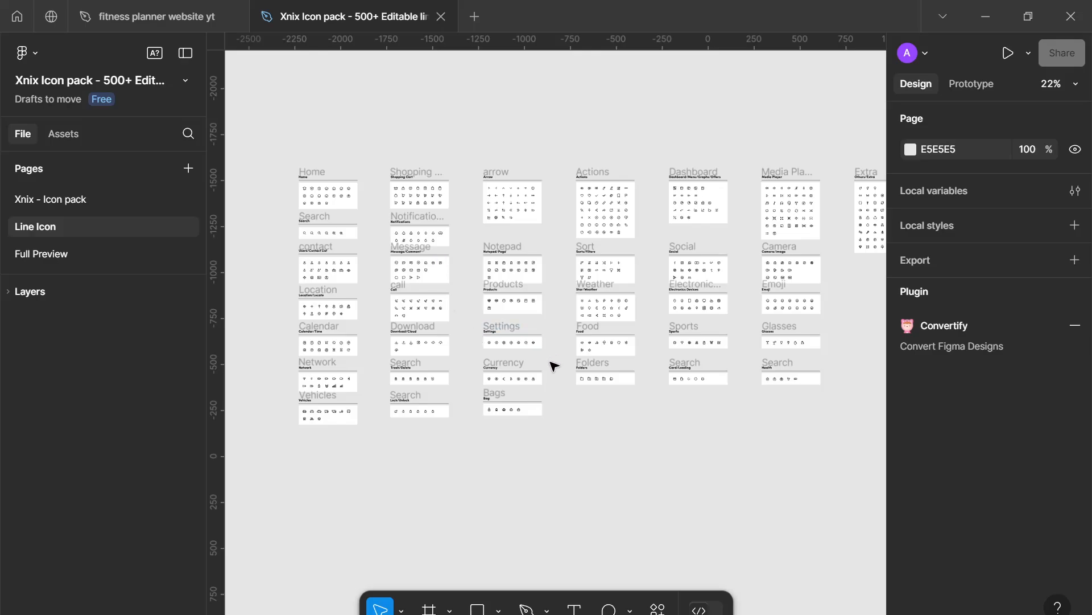
scroll(552, 366, "up", 3)
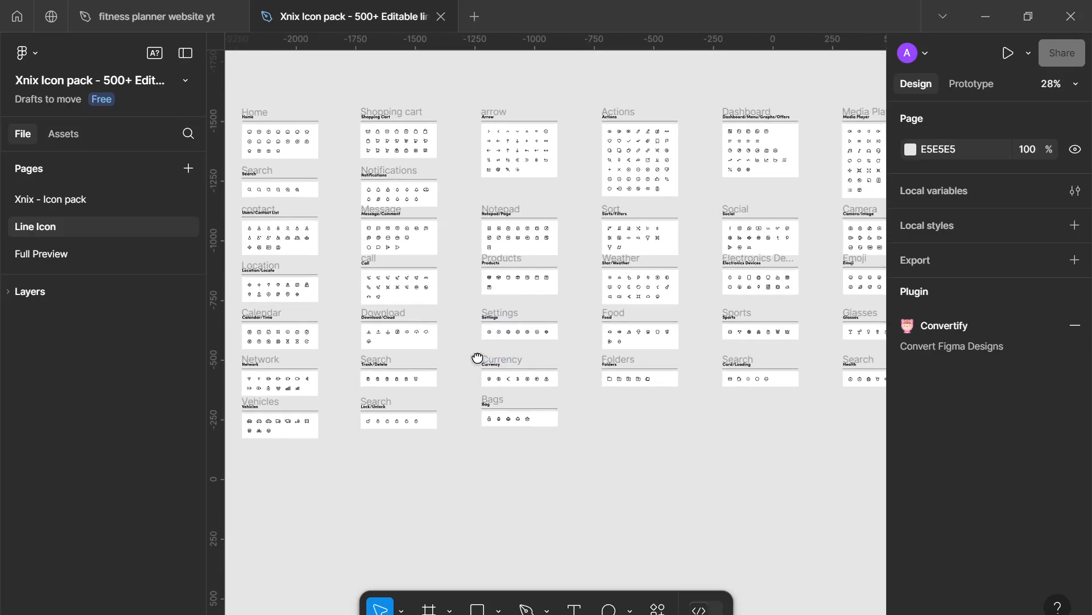
scroll(567, 284, "up", 2)
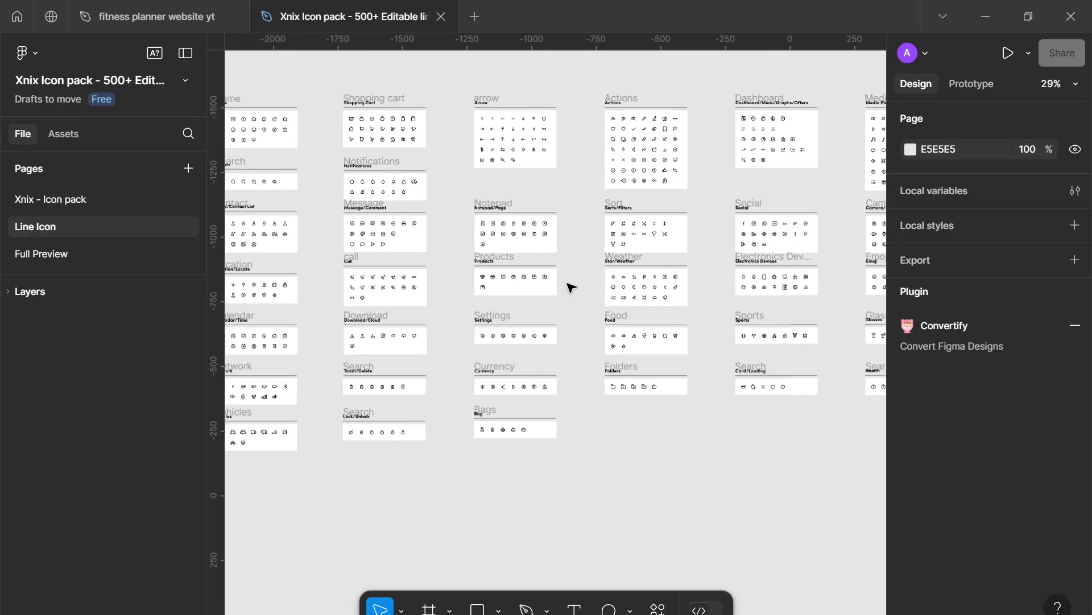
scroll(655, 284, "right", 2)
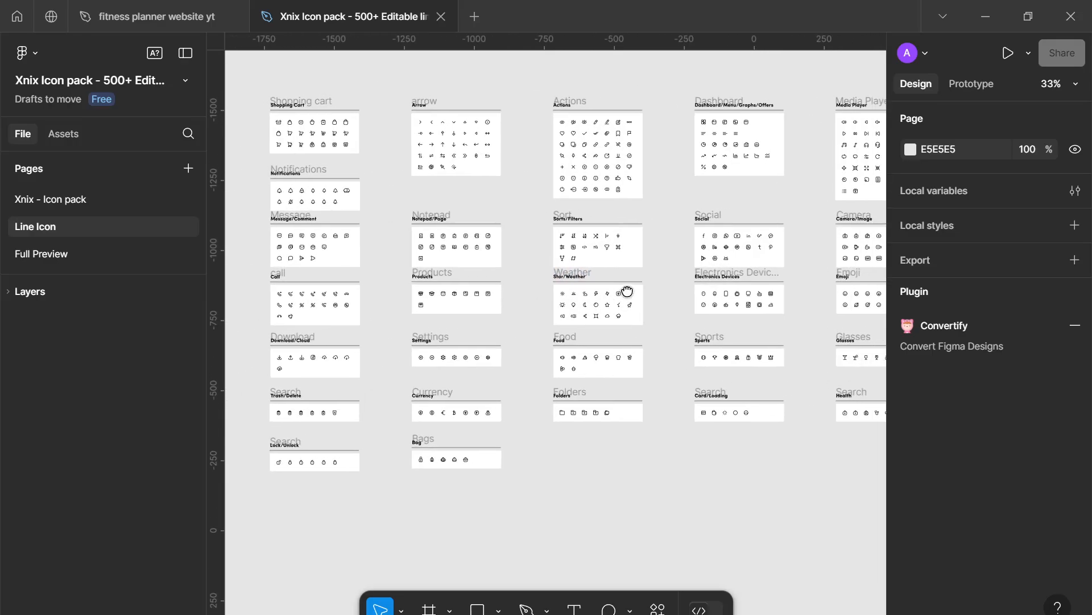
scroll(697, 279, "right", 4)
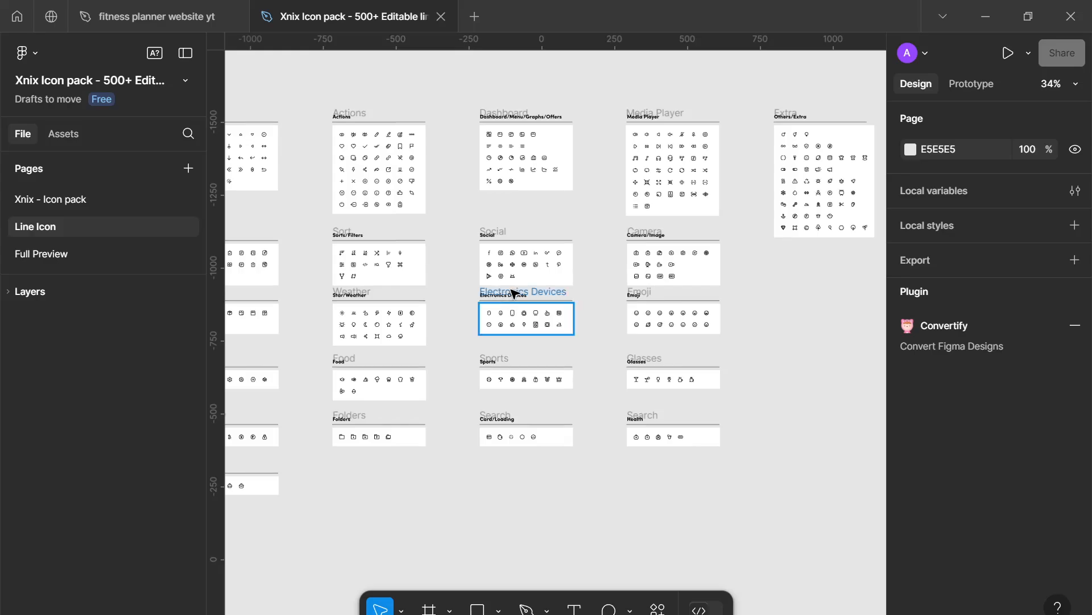
left_click_drag(485, 374, 541, 359)
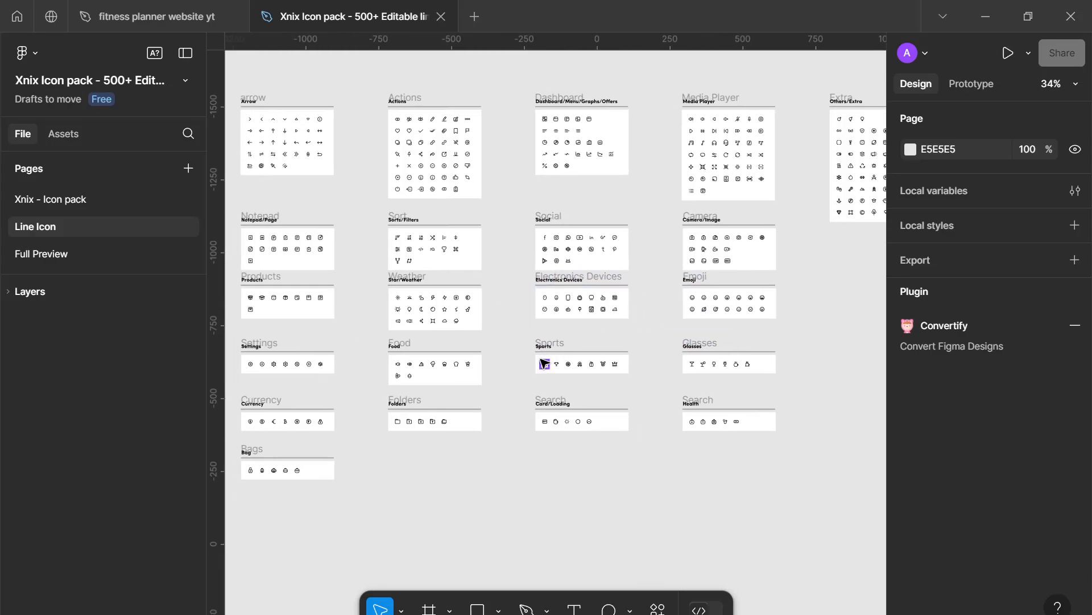
Search the page for "call" and copy the plain phone handset vector from the Call icon set.
key("ctrl+f")
type("call")
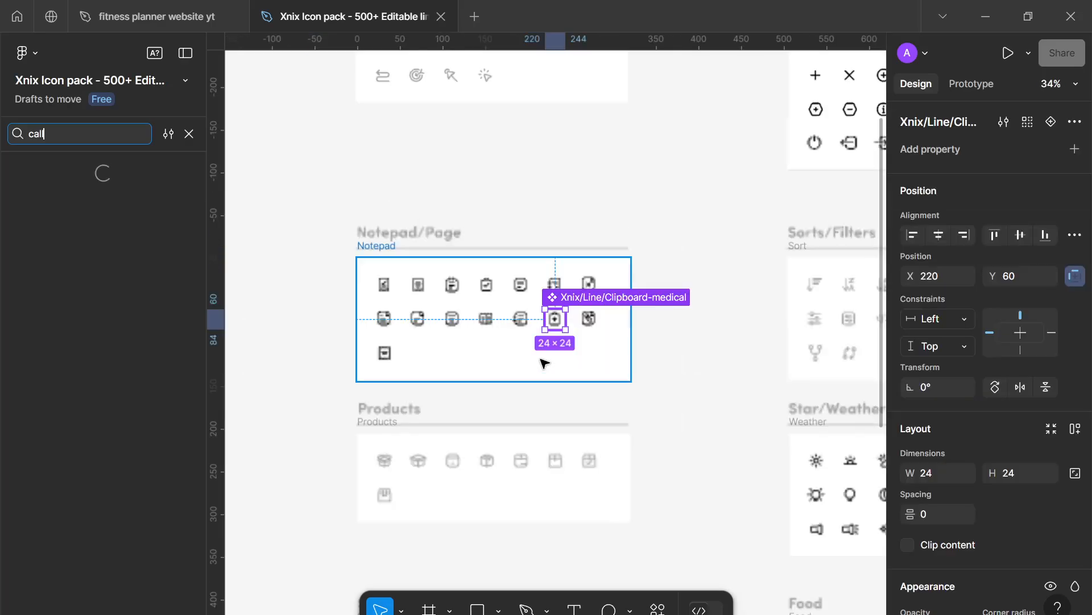
scroll(356, 324, "up", 5)
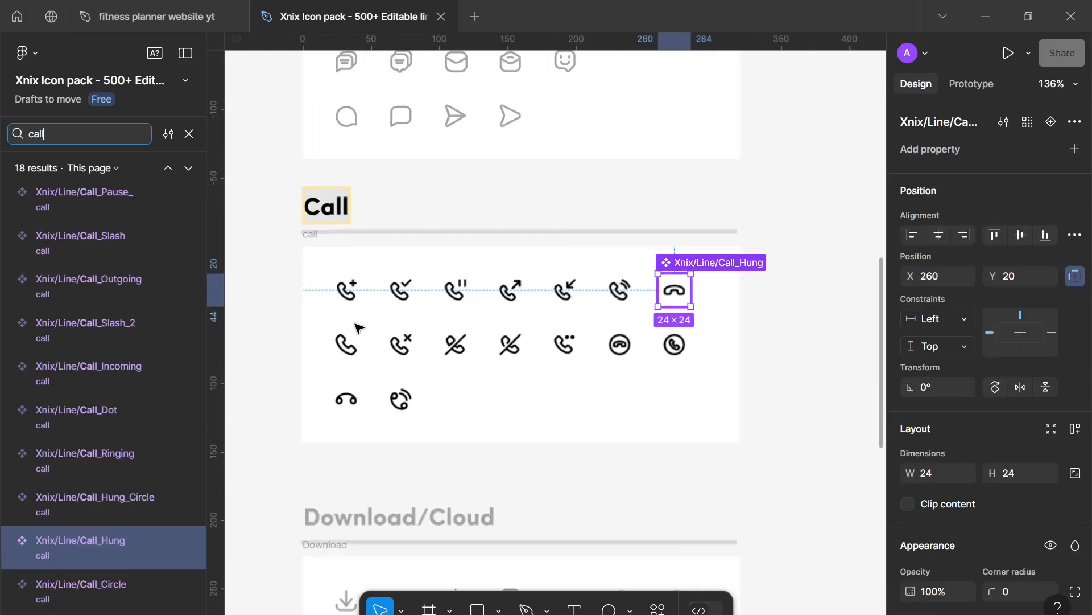
double_click(345, 357)
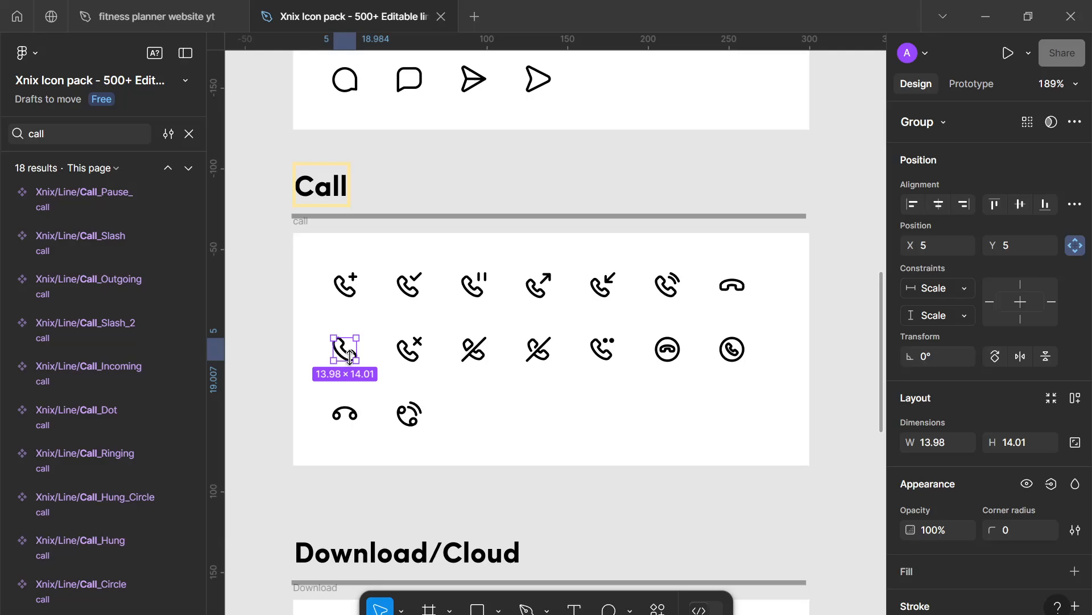
Return to the fitness planner website file and paste the phone icon into the hero's "Book a call" button.
left_click(168, 6)
left_click(336, 375)
left_click(438, 419)
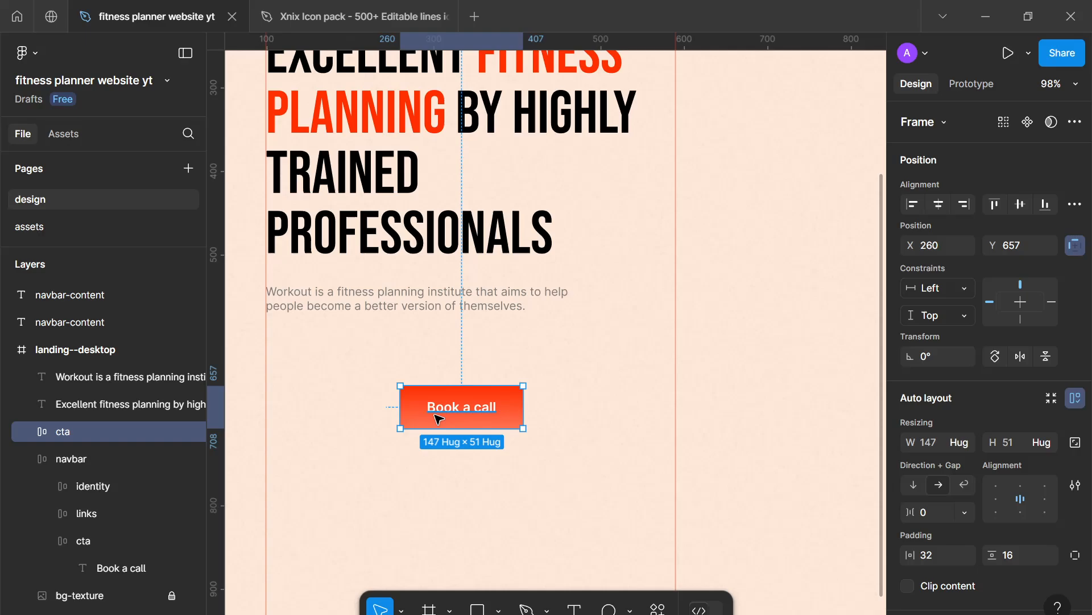
key("ctrl+v")
scroll(495, 406, "up", 4)
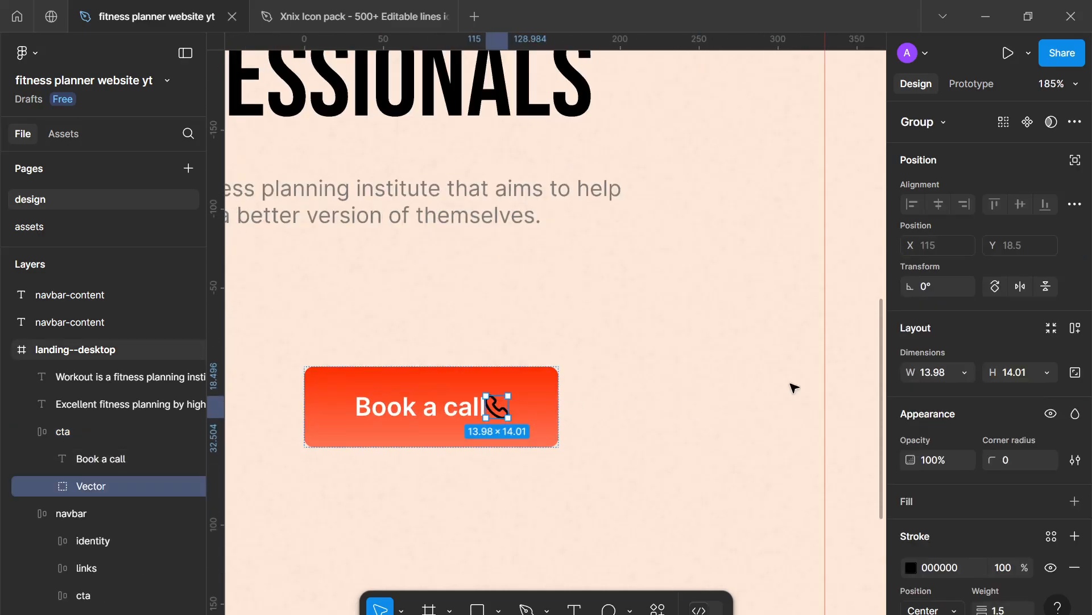
Lock the aspect ratio of the pasted phone icon and convert its stroke to an outline.
left_click(1075, 372)
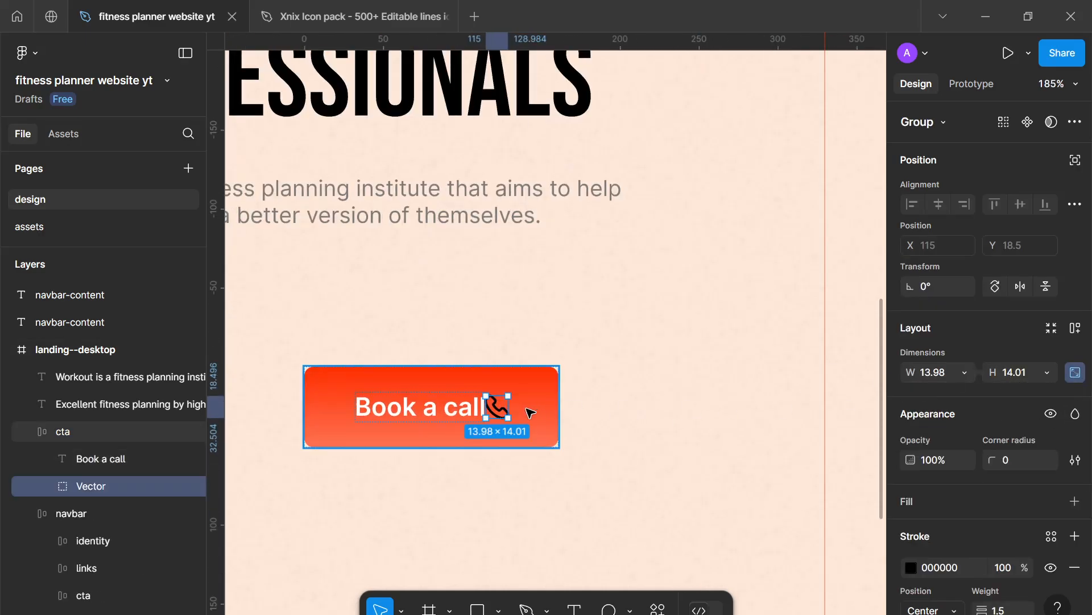
right_click(488, 406)
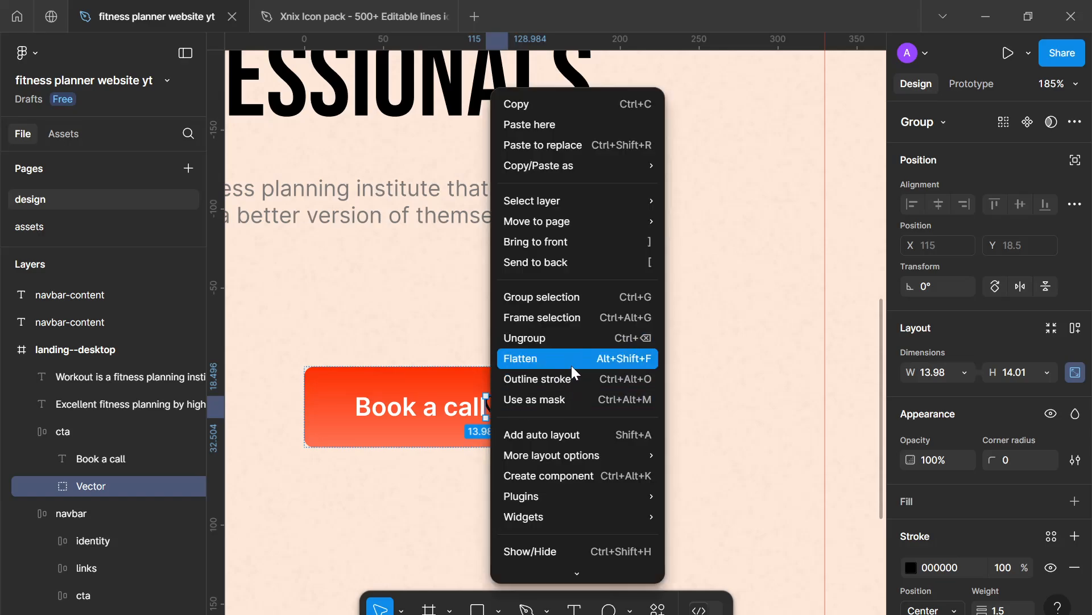
left_click(541, 378)
left_click(538, 440)
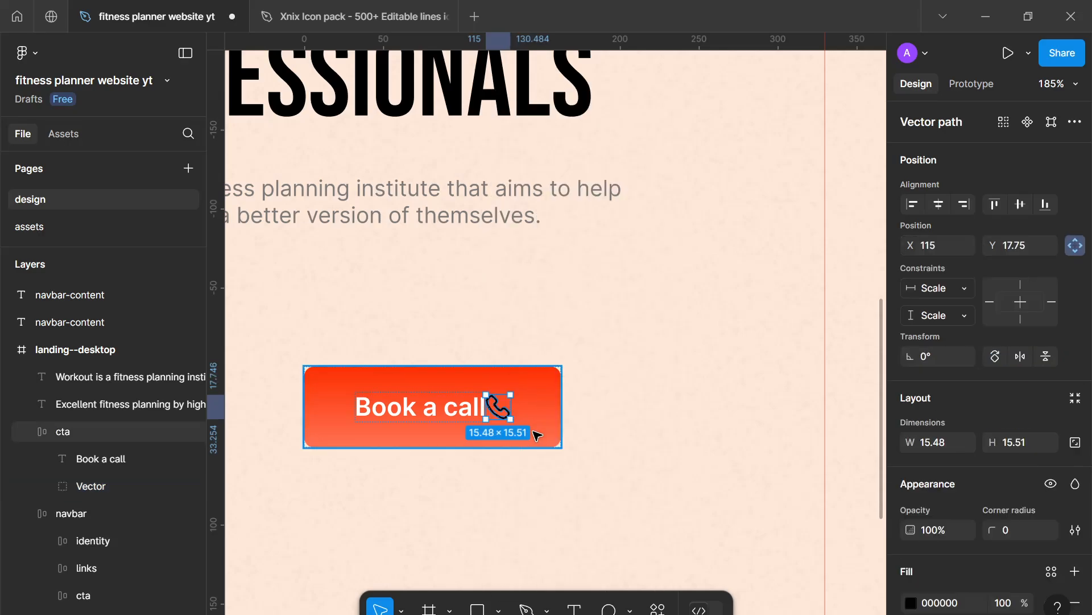
Set the outlined phone icon's height to 14 with its proportions locked.
left_click(499, 408)
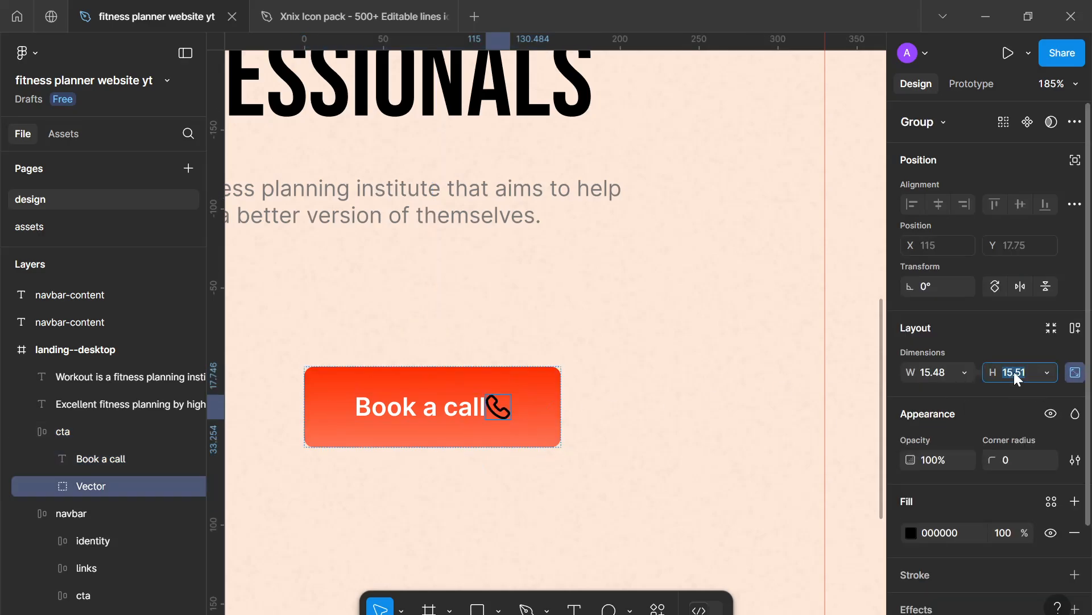
type("14")
key("Return")
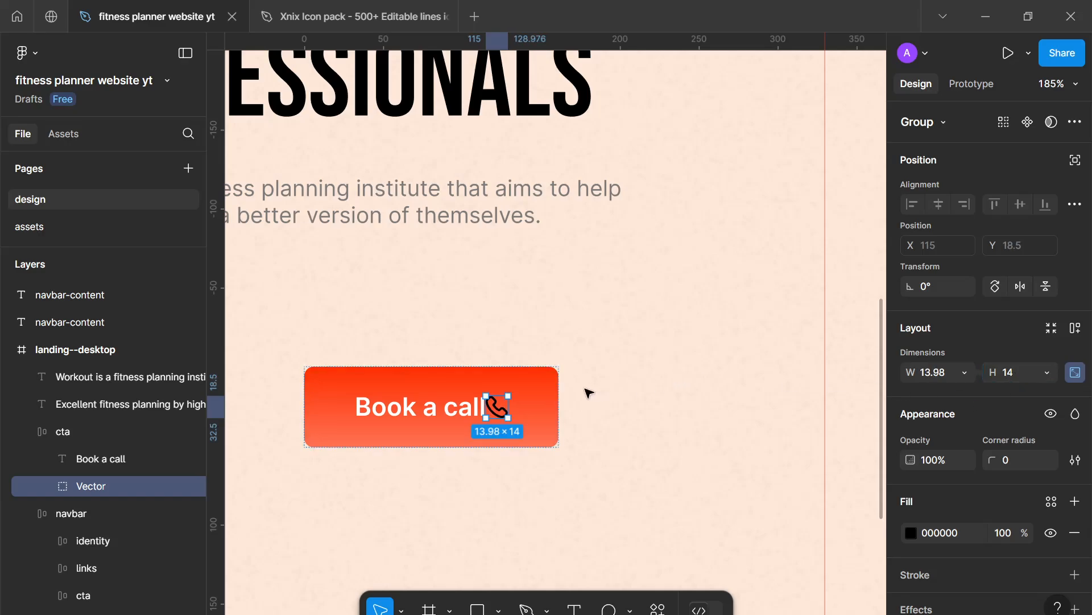
Move the phone icon ahead of the "Book a call" label and change its fill to white, FFFFFF.
key("Left")
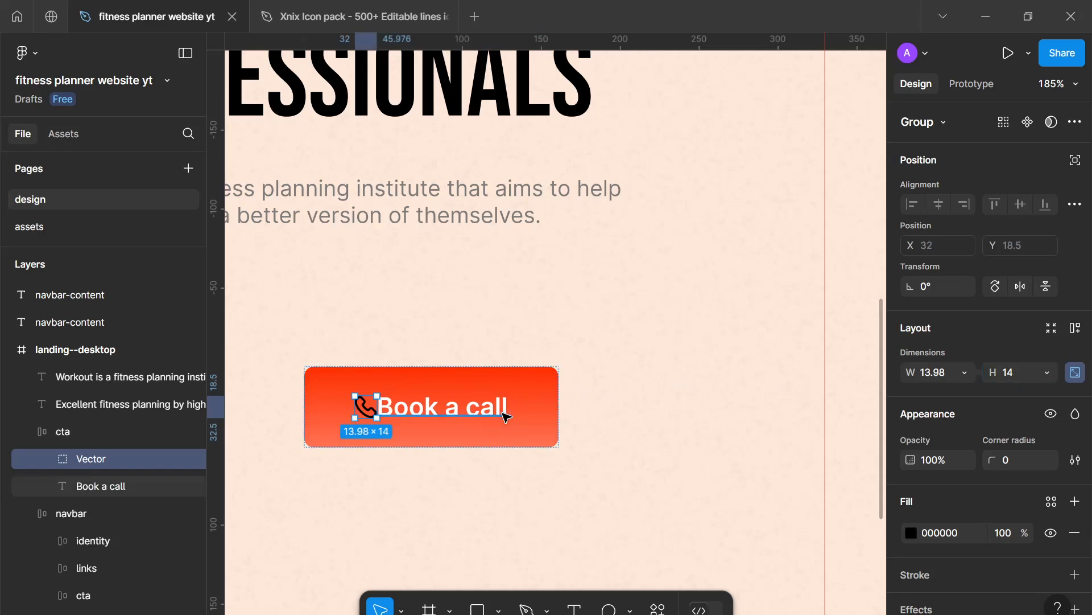
left_click(910, 533)
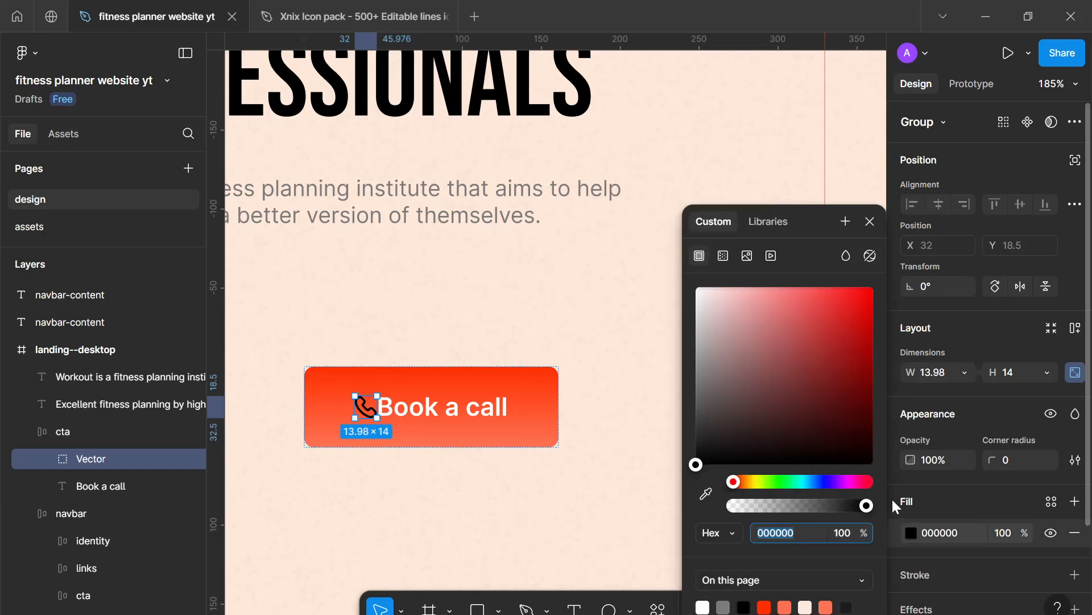
left_click_drag(860, 434, 696, 286)
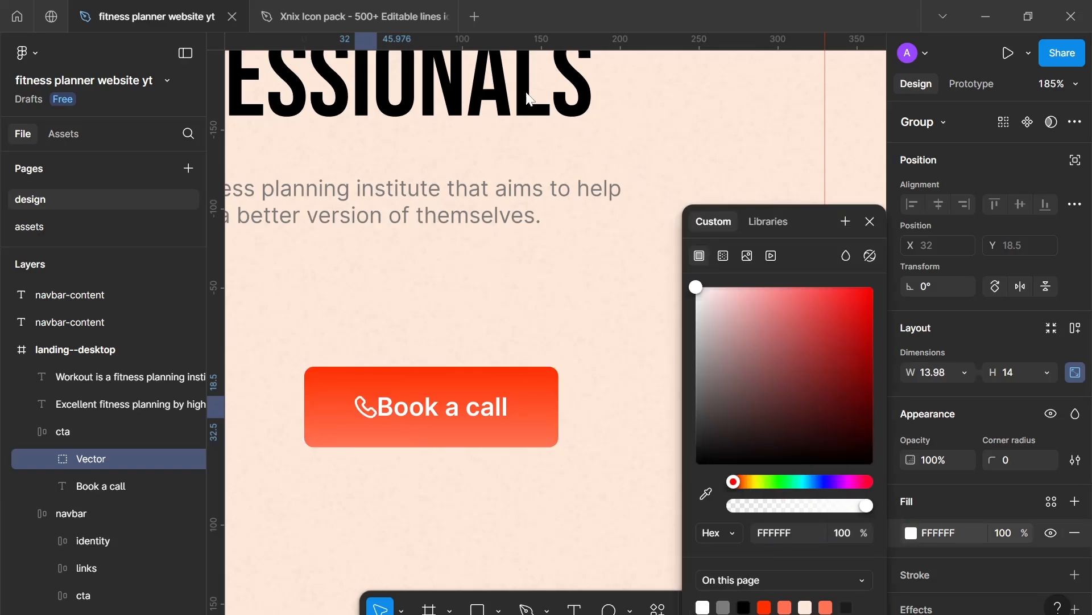
Set the hero cta button's auto layout gap between icon and label to 8.
left_click(529, 408)
scroll(1018, 483, "down", 3)
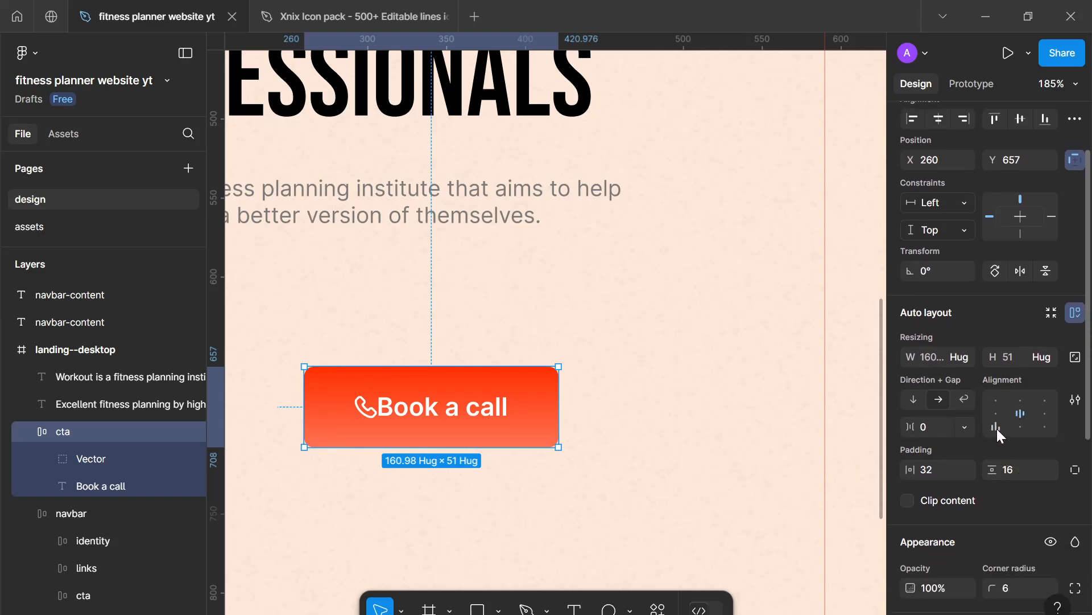
left_click(942, 422)
type("8")
key("Return")
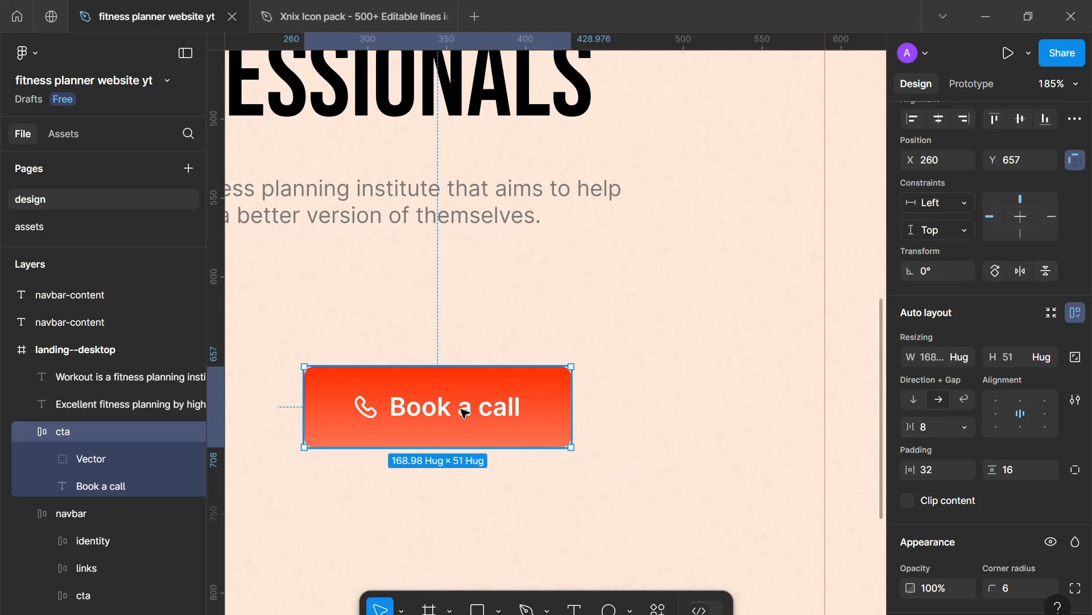
Set the phone icon's height in the "Book a call" button to 16 with its proportions locked.
left_click(366, 407)
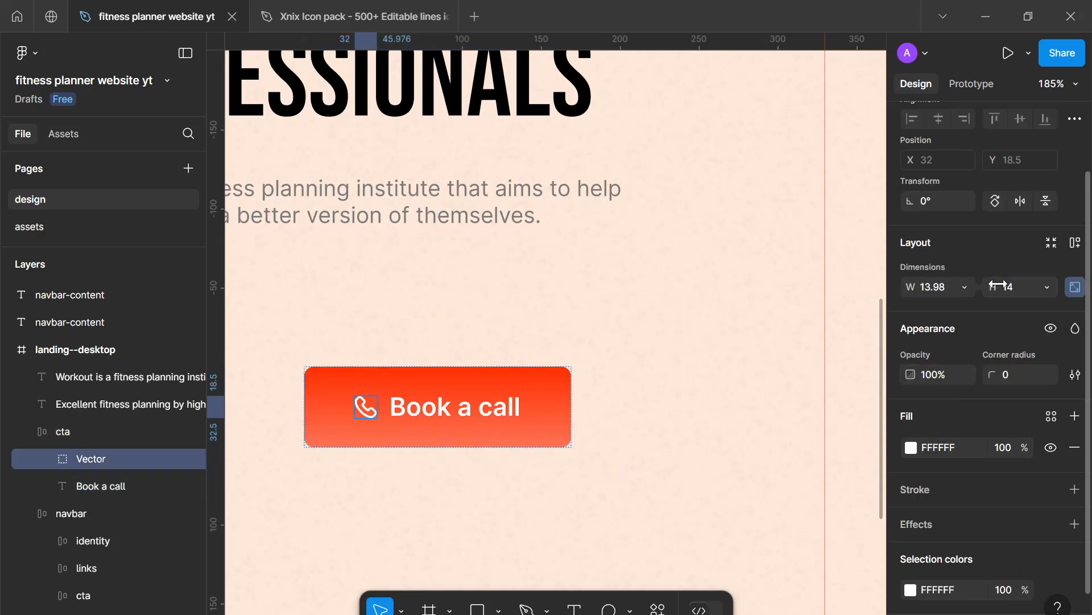
key("Up")
key("Up")
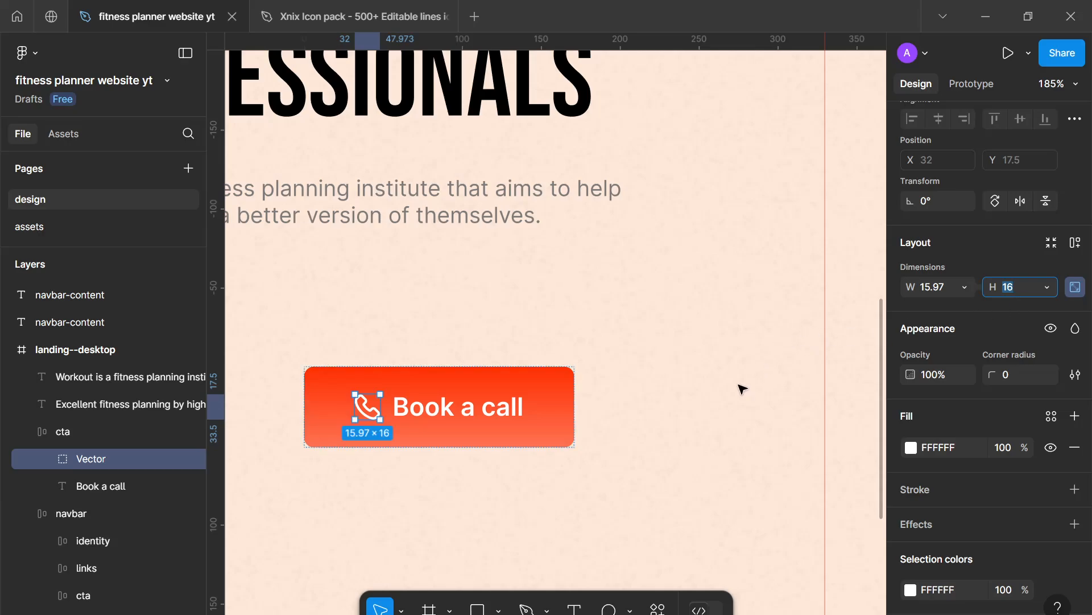
left_click(656, 428)
Move the "Book a call" button beneath the hero subtext, to about X 117, Y 640.
scroll(455, 466, "down", 5)
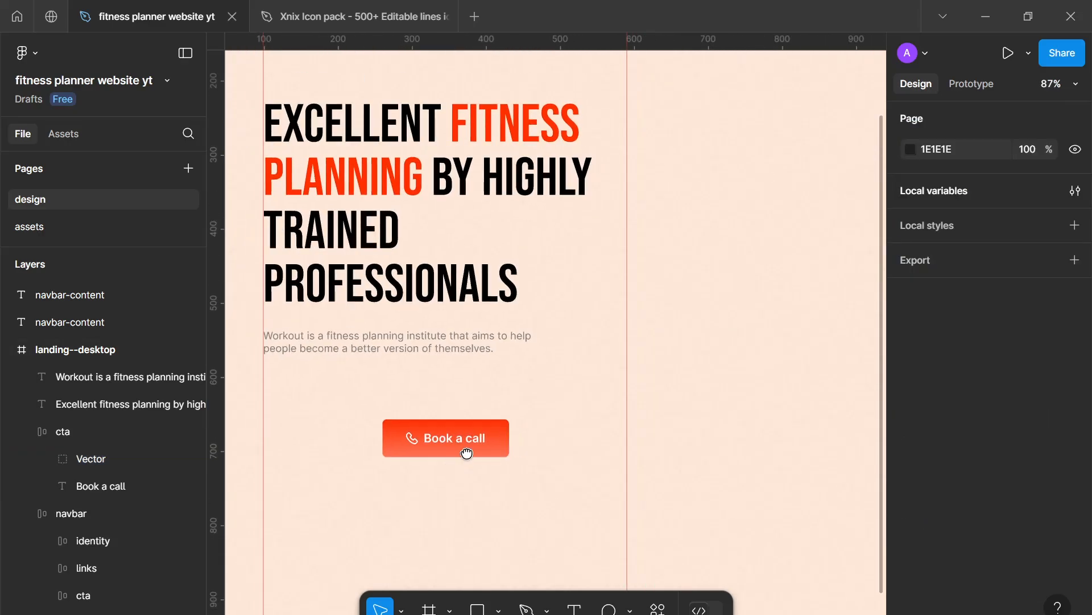
scroll(537, 418, "down", 3)
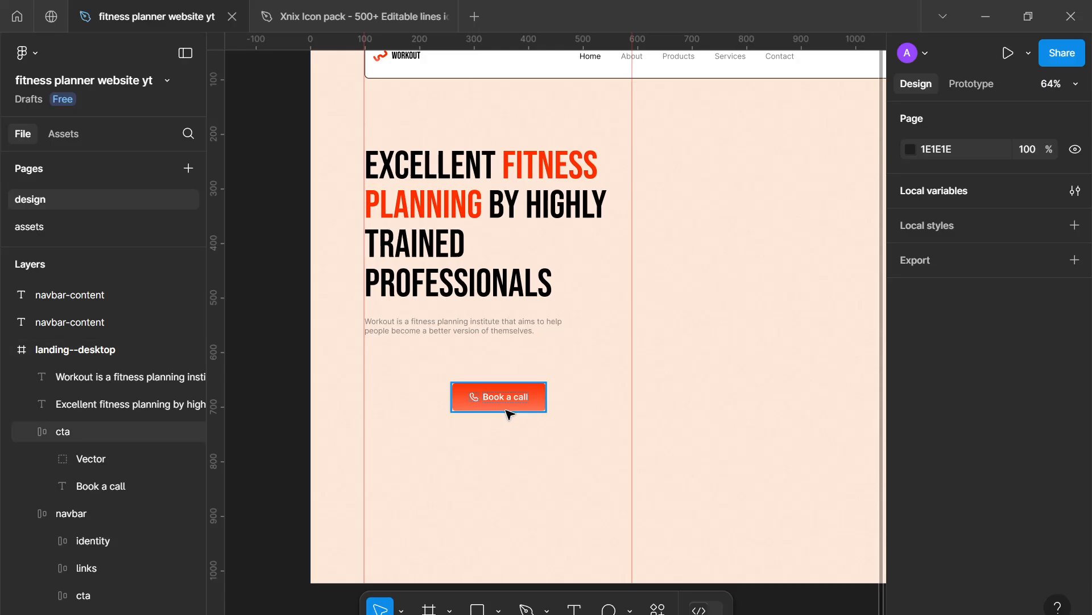
mouse_move(487, 411)
left_mouse_down()
mouse_move(434, 402)
mouse_move(472, 412)
left_mouse_up()
scroll(337, 417, "up", 3)
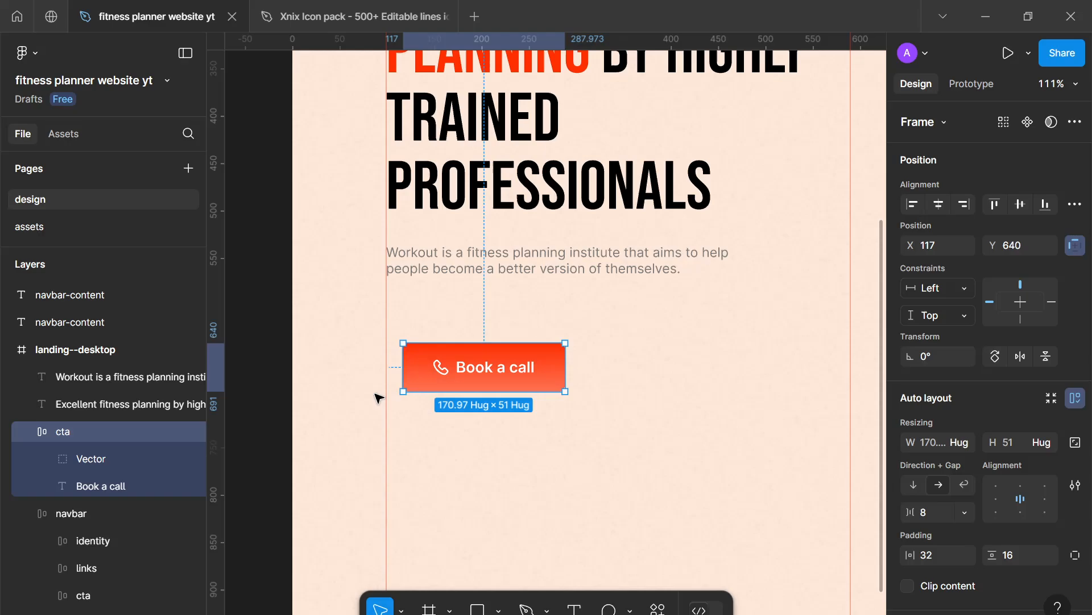
Remove the phone icon's white fill and undo the removal.
double_click(443, 371)
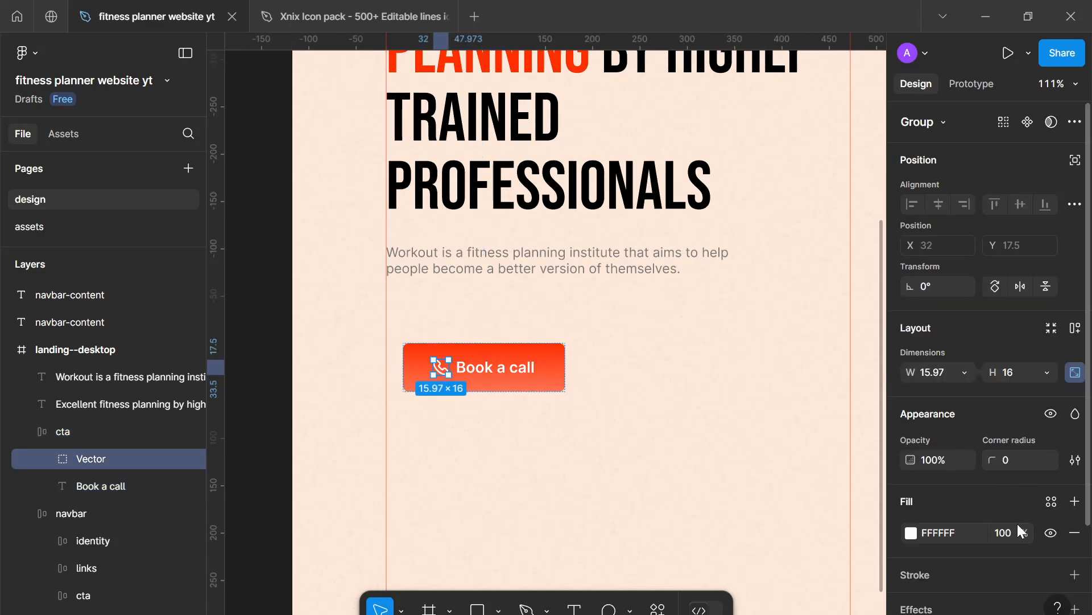
left_click(1070, 537)
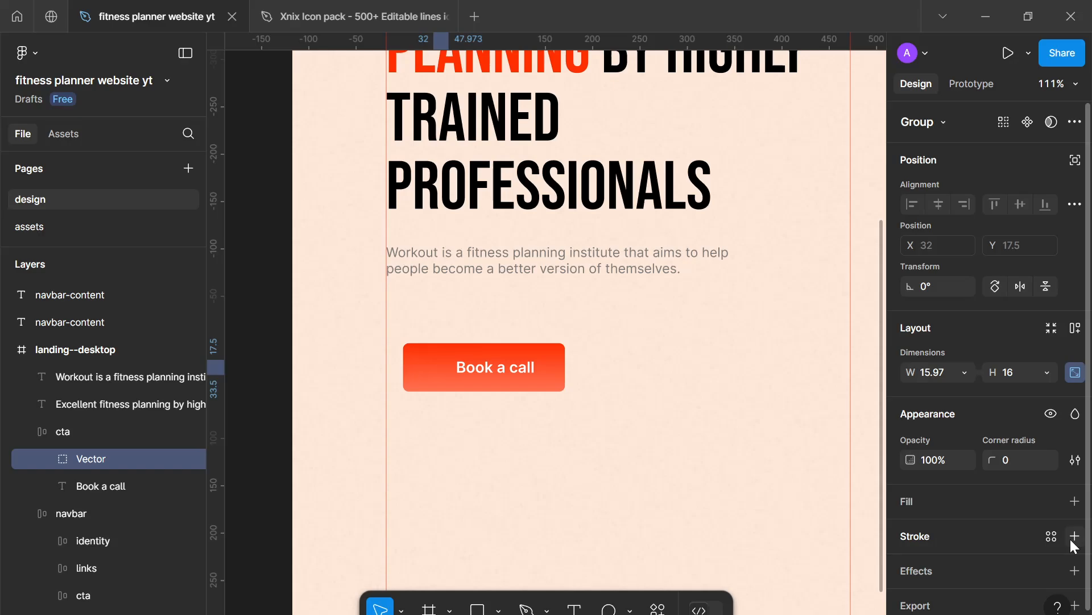
key("ctrl+z")
left_click(483, 446)
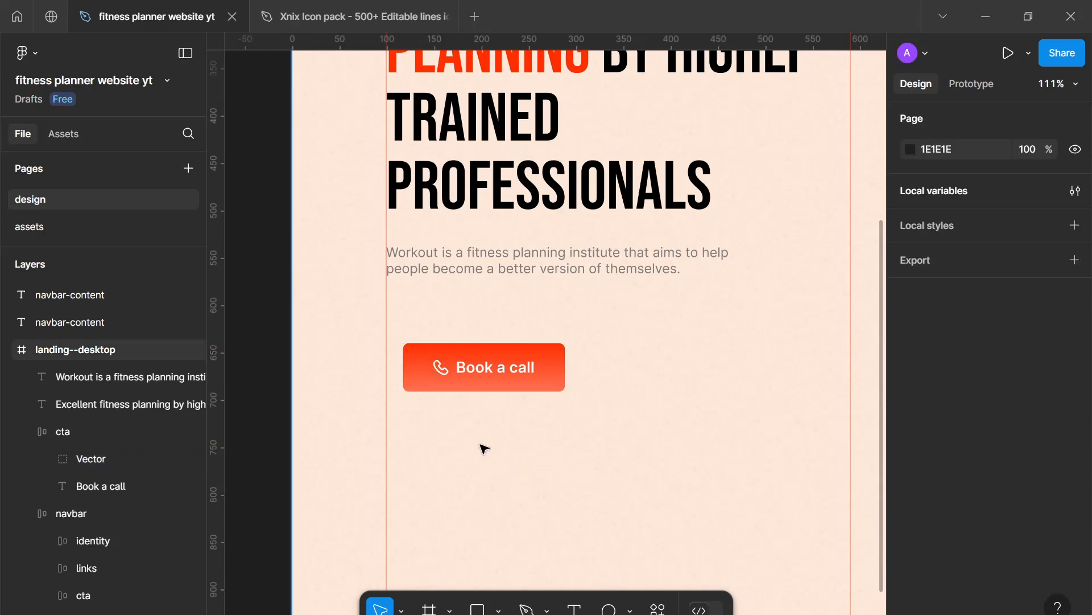
Duplicate the "Book a call" button and place the copy beside the original, at about X 309, Y 666.
scroll(450, 432, "down", 2)
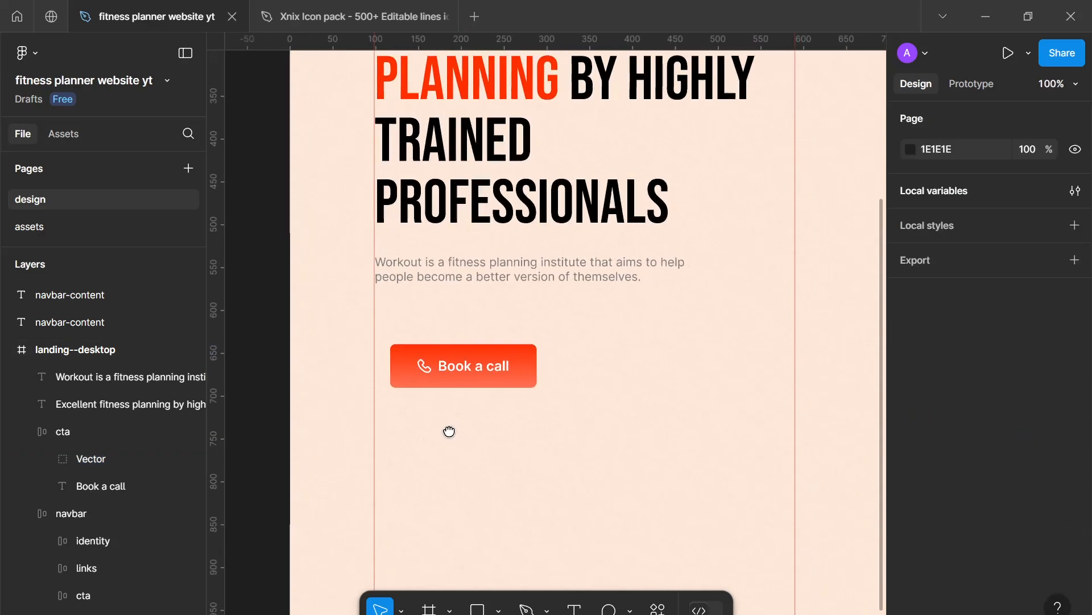
scroll(468, 386, "down", 1)
left_click(467, 365)
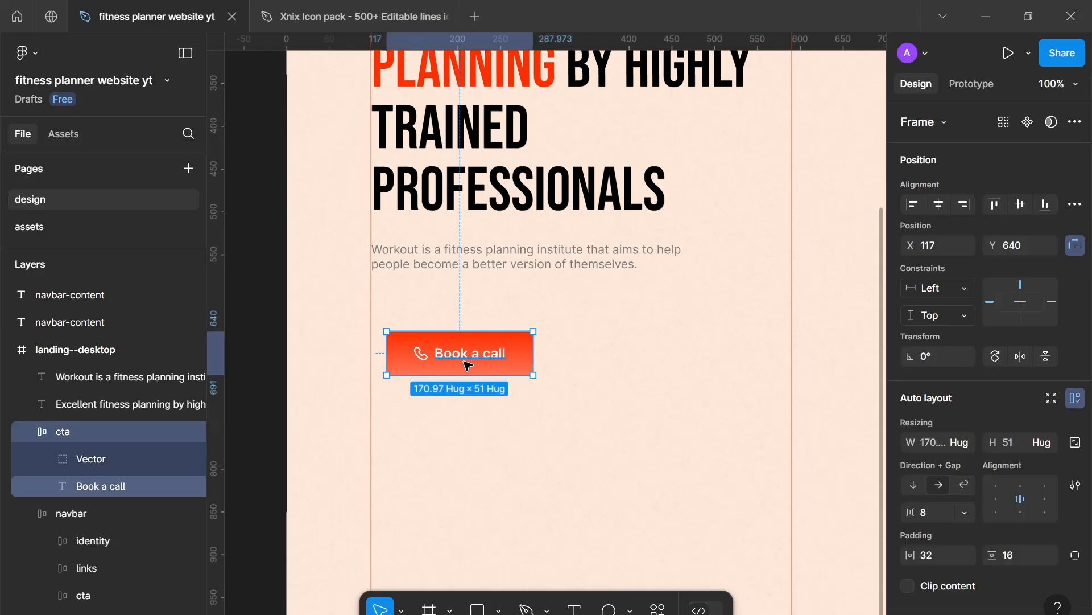
key("ctrl+d")
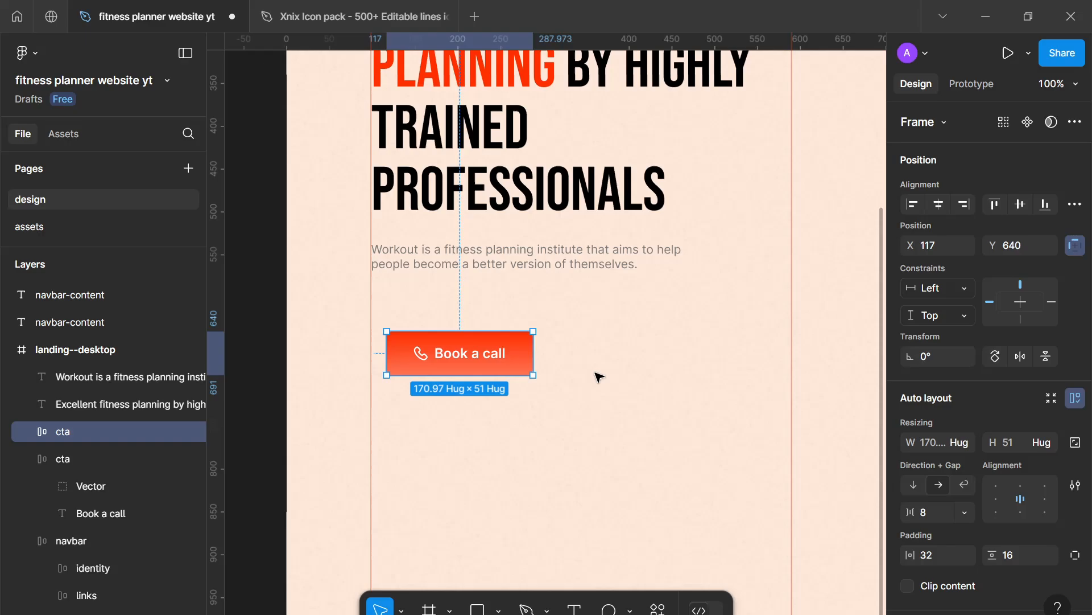
left_click_drag(459, 356, 624, 378)
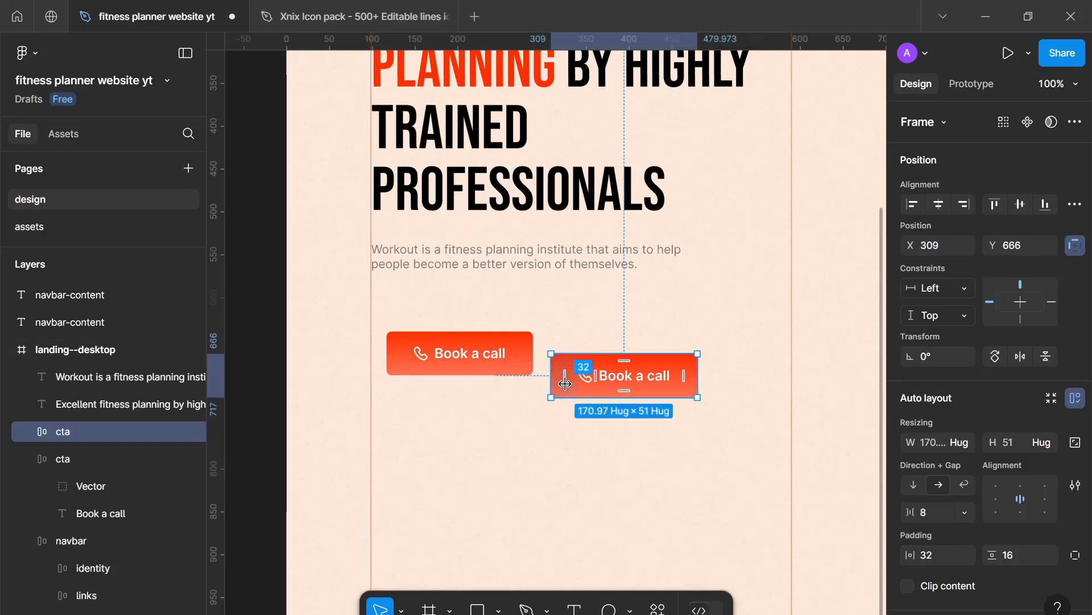
Rename the original hero button's layer "primary" and its Vector layer "icon".
scroll(597, 400, "up", 2)
scroll(597, 400, "up", 3)
left_click(393, 367)
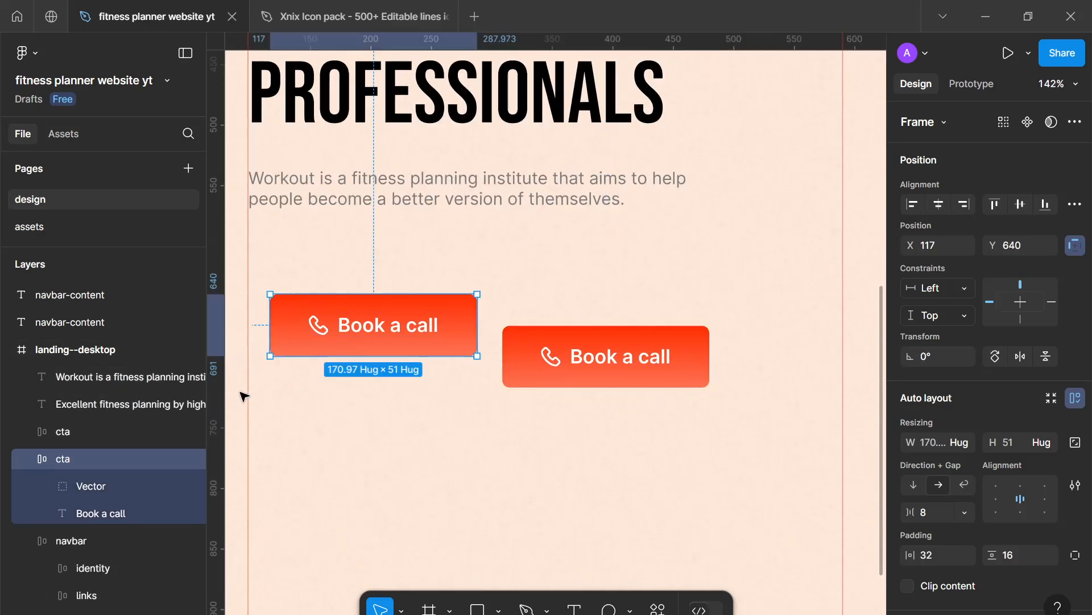
double_click(74, 464)
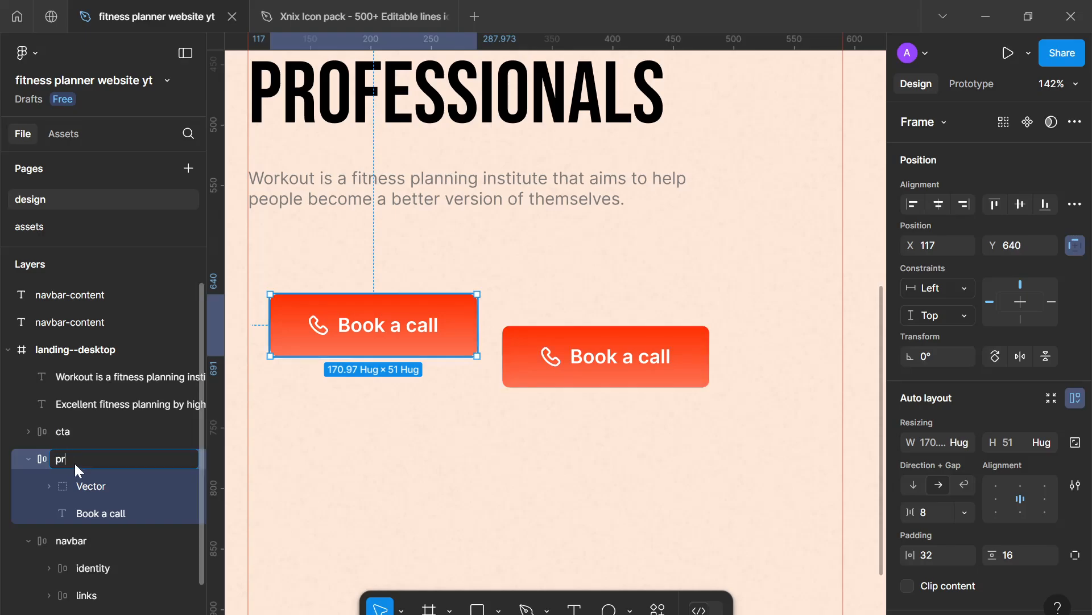
double_click(94, 485)
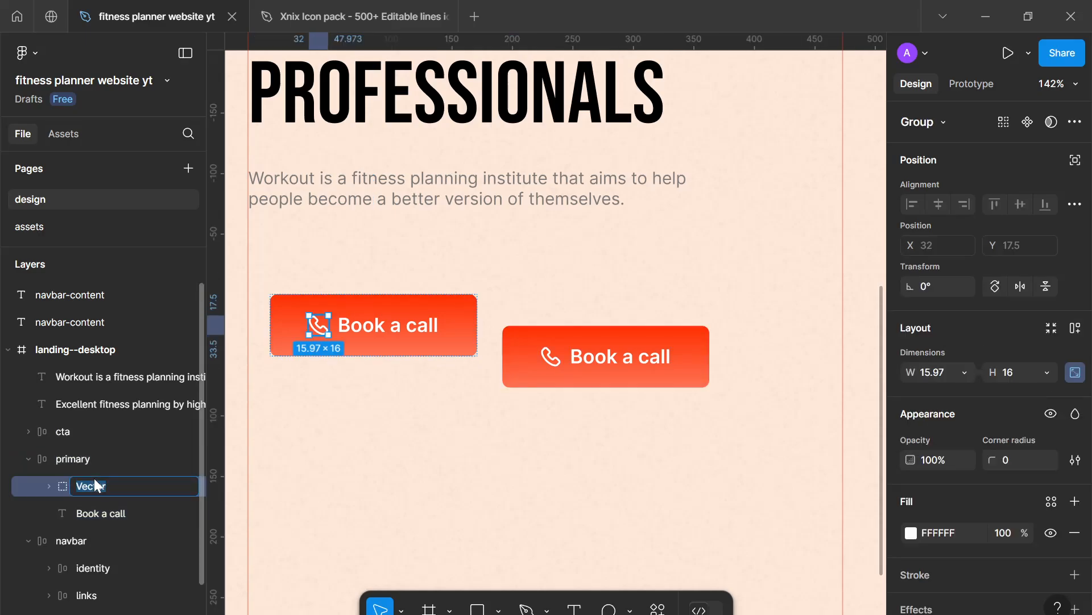
Rename the duplicated button's cta layer "secondary".
double_click(112, 431)
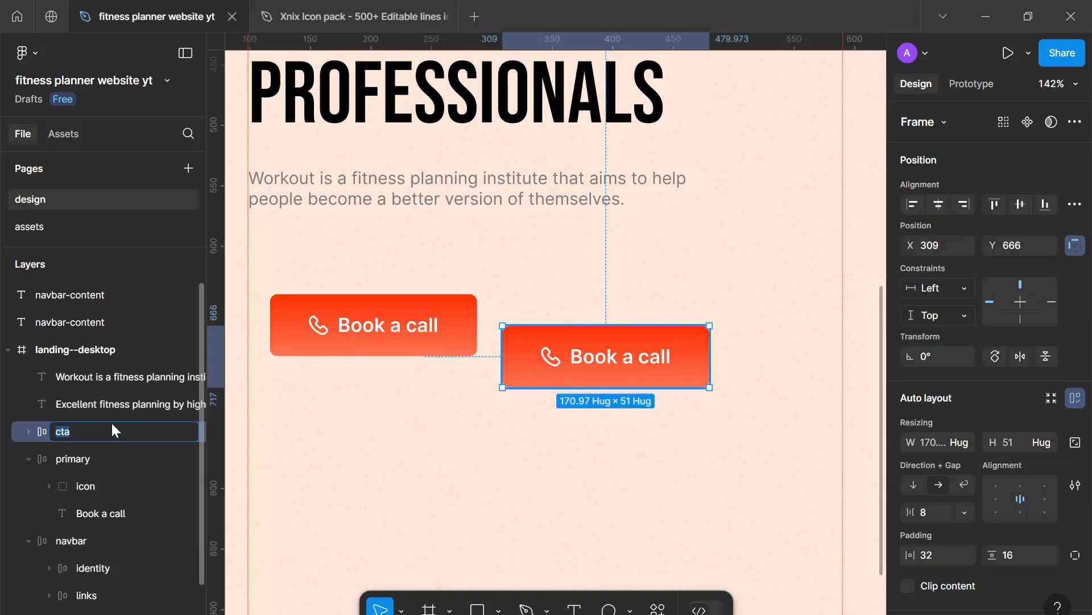
type("secondary")
key("Return")
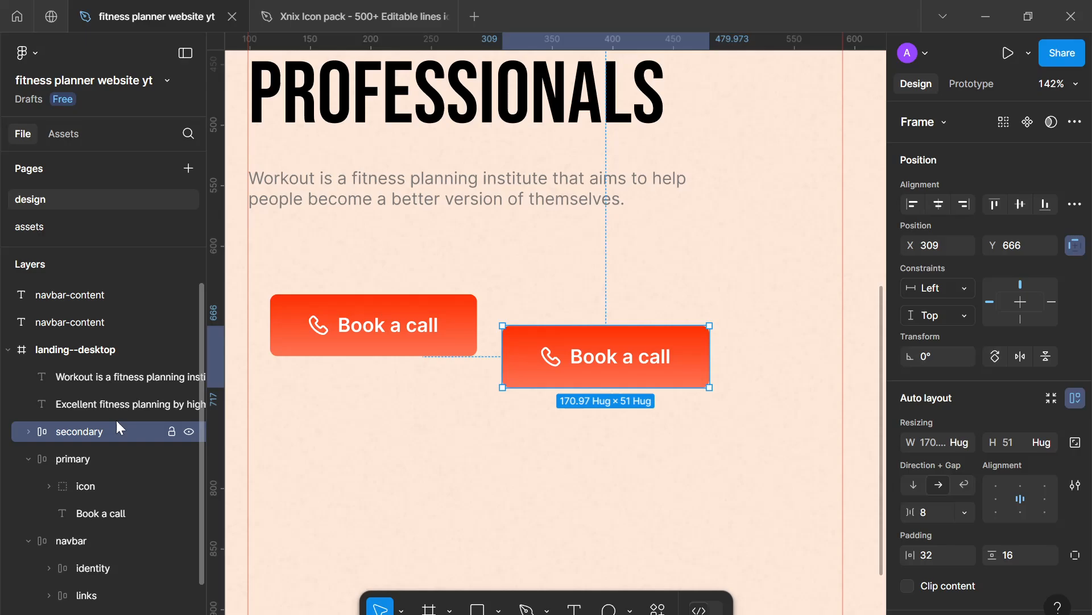
Change the secondary button's label to "Watch explainer".
double_click(613, 357)
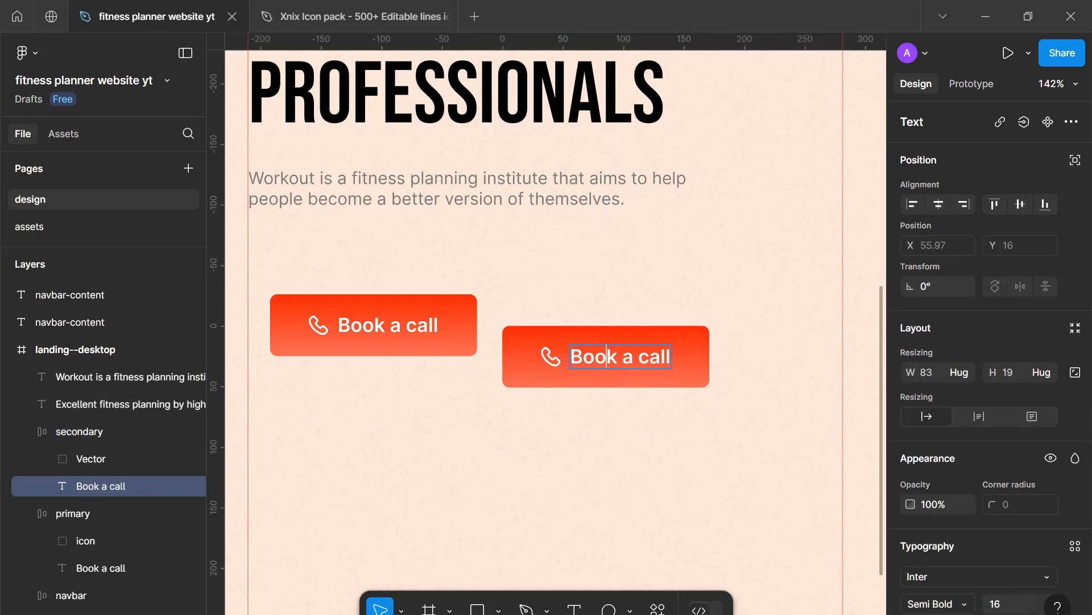
key("ctrl+a")
type("Wa")
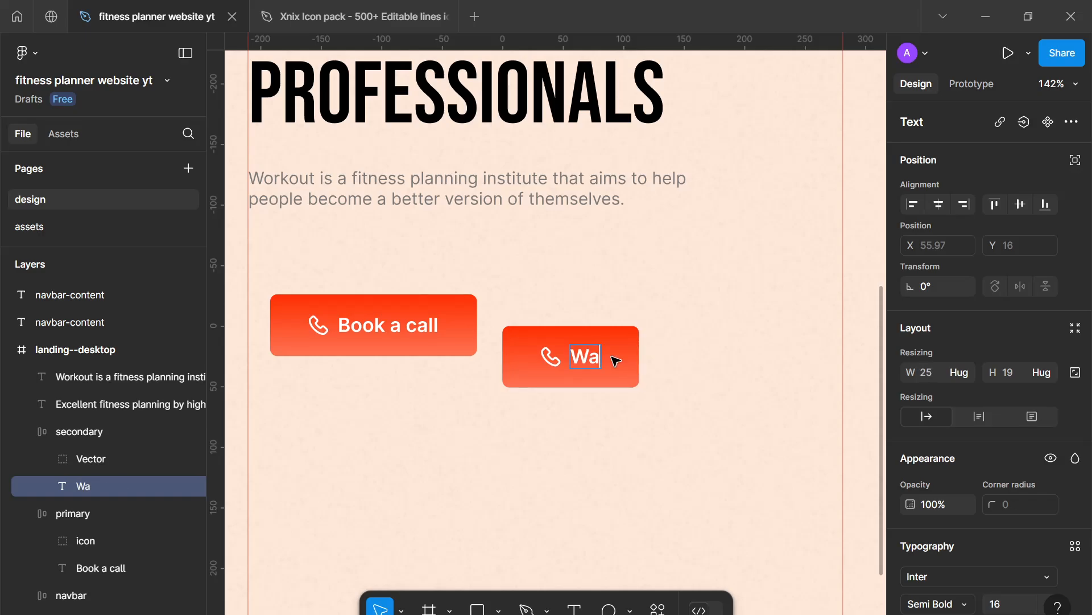
type("tch explainer")
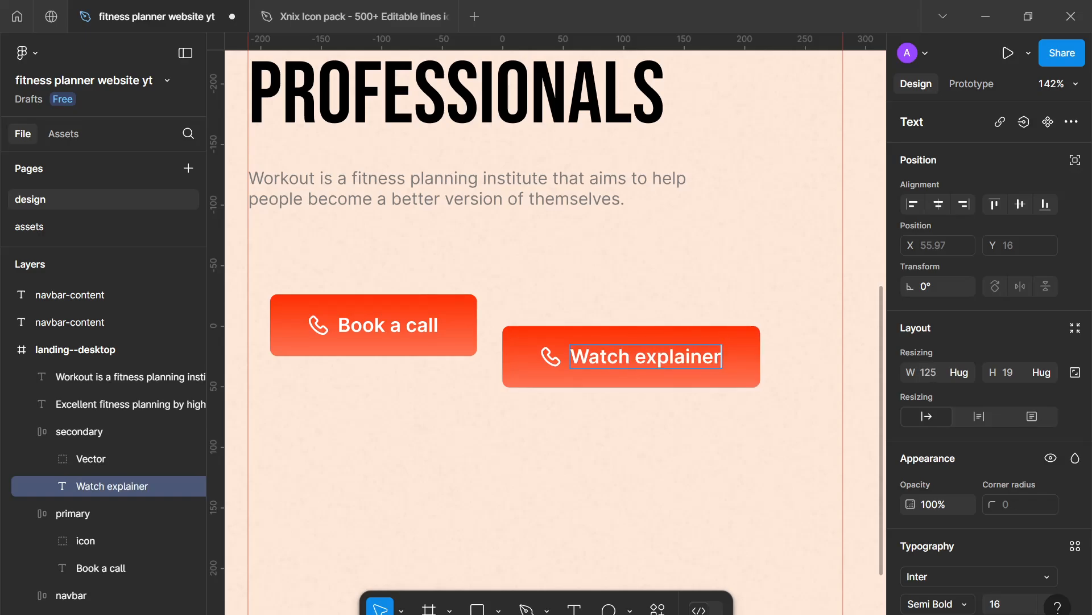
key("Escape")
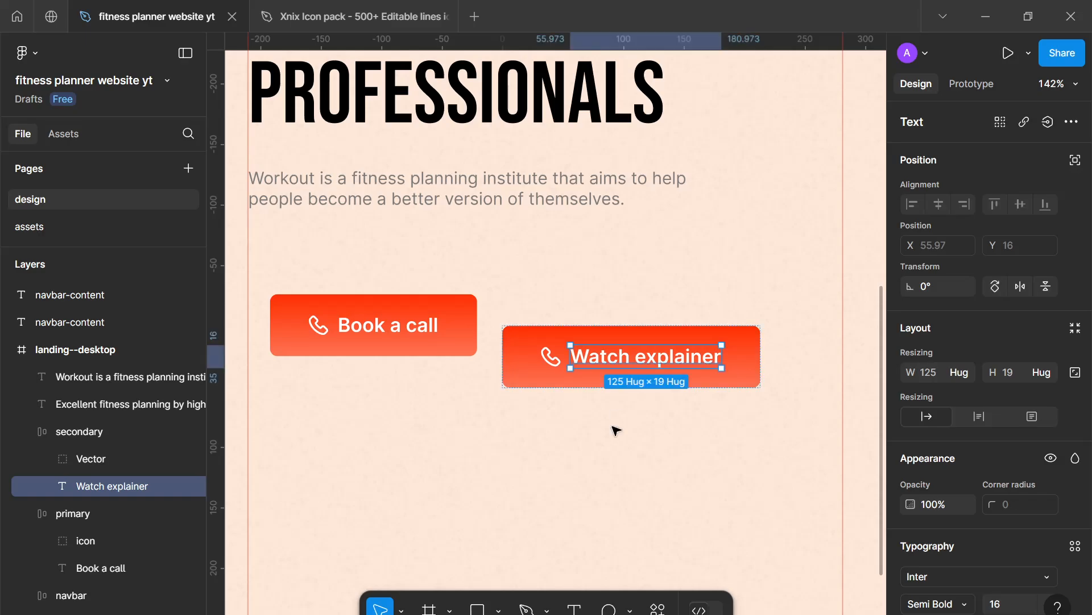
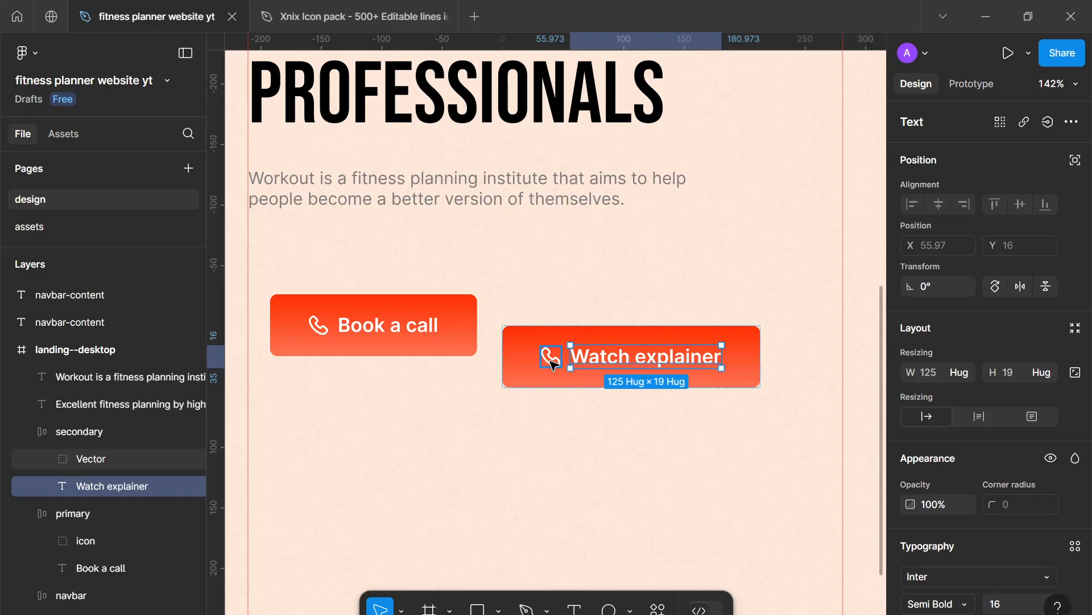
Switch to the Xnix Icon pack file and search its layers for "video".
scroll(552, 363, "down", 5)
scroll(552, 363, "up", 4)
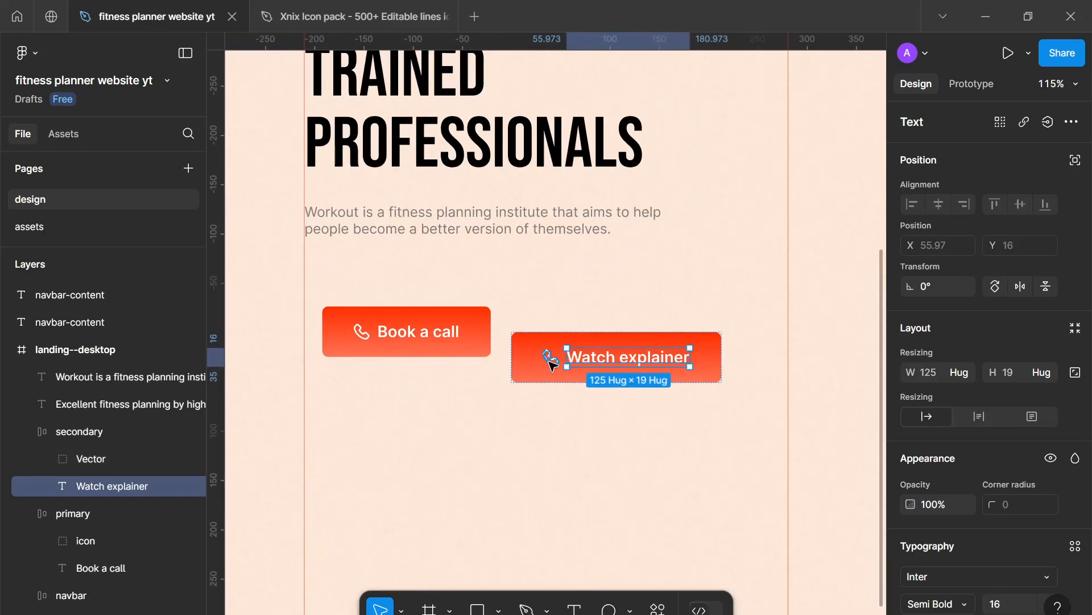
left_click(398, 16)
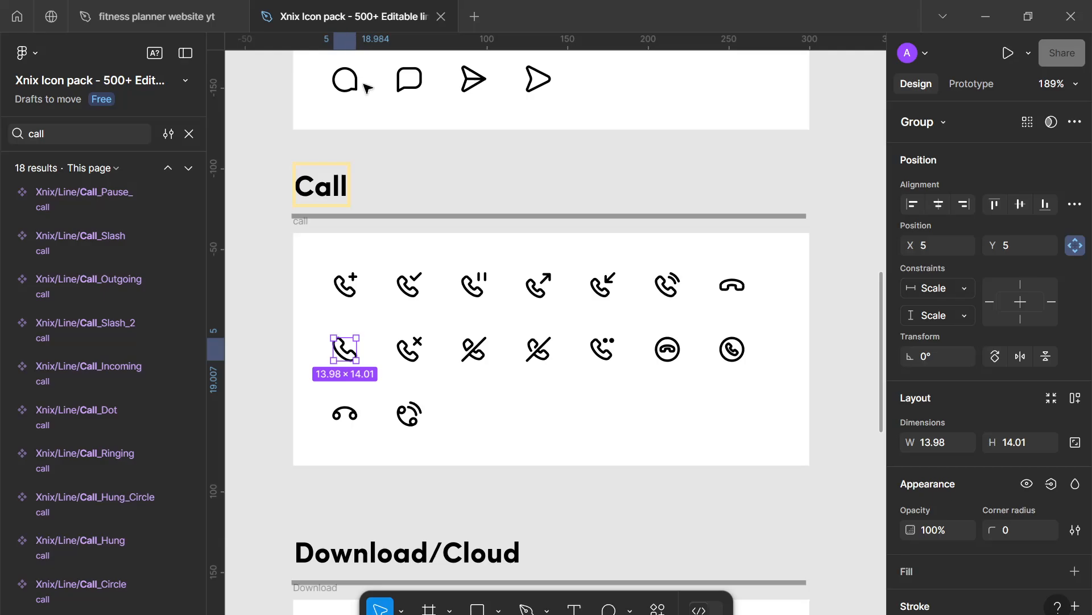
scroll(400, 224, "down", 6)
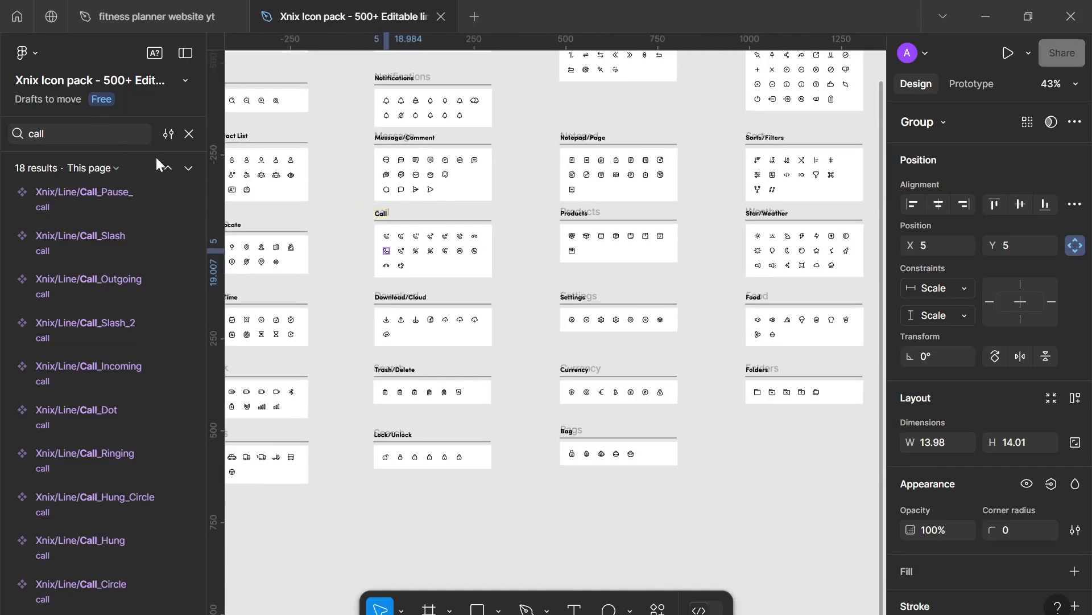
left_click_drag(667, 219, 622, 273)
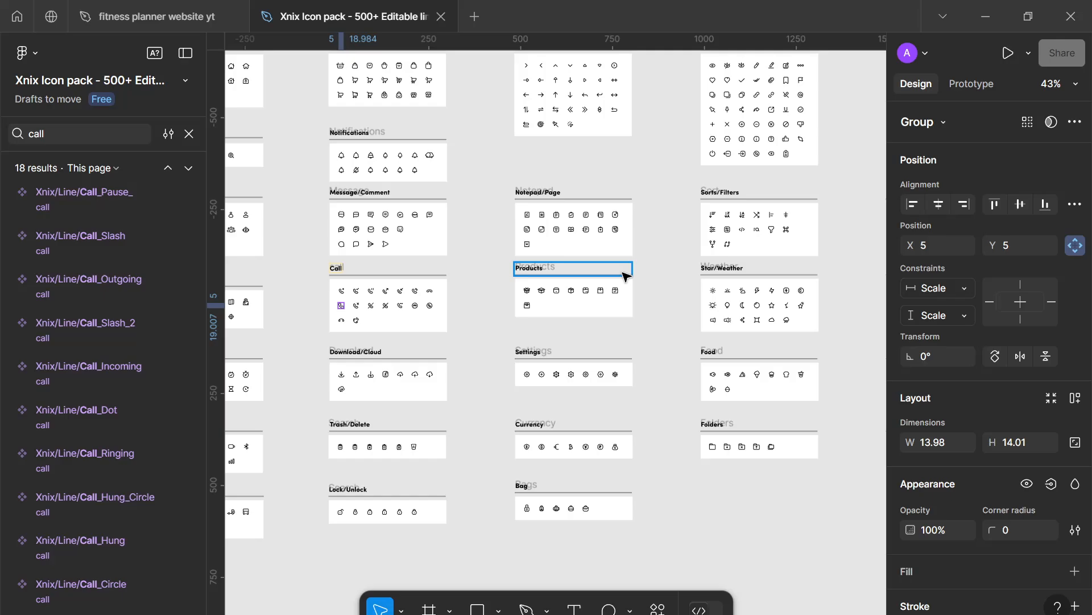
scroll(677, 361, "up", 5)
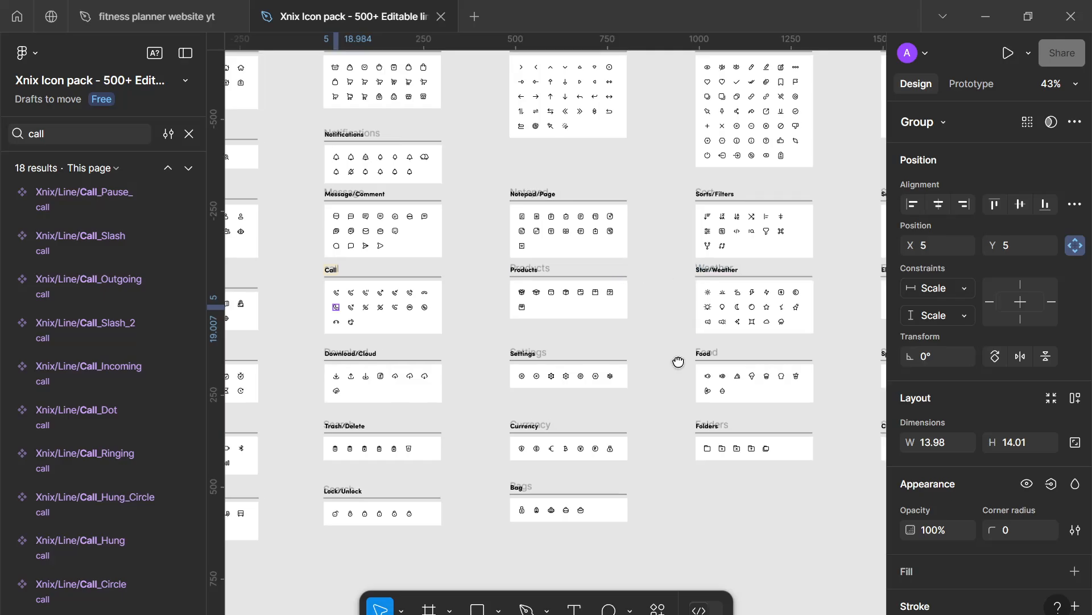
double_click(36, 132)
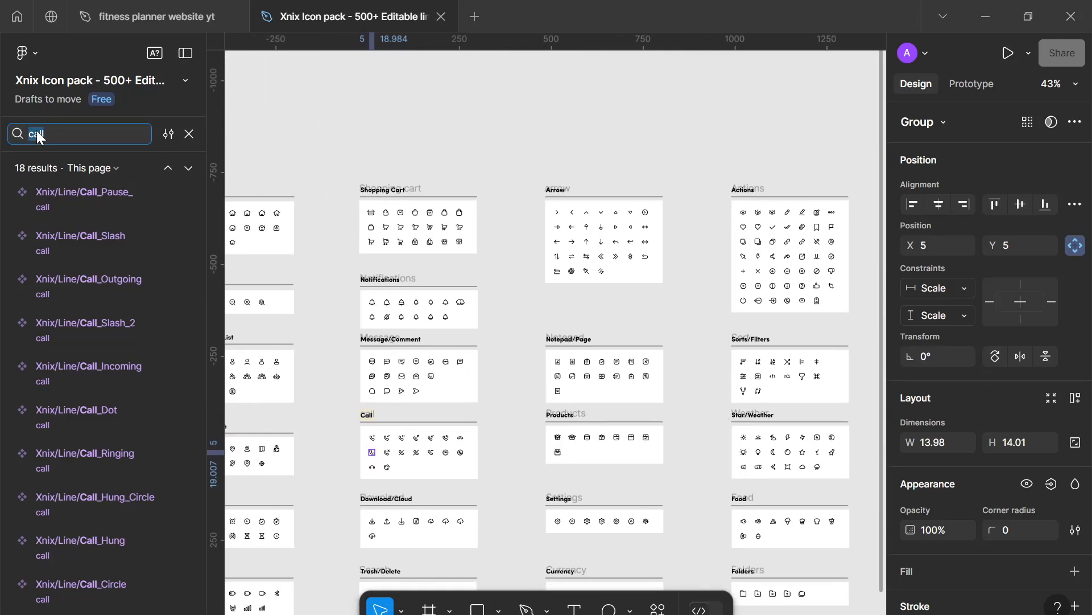
type("video")
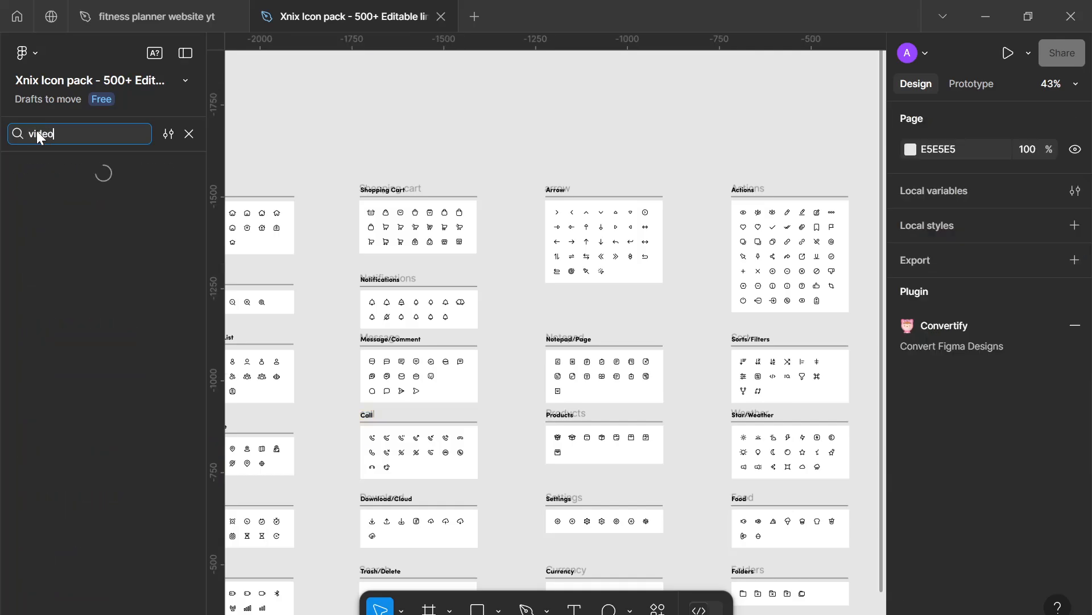
key("Return")
Copy the Video Camera icon's vector group and paste it in place of the secondary button's phone icon.
scroll(502, 326, "up", 8)
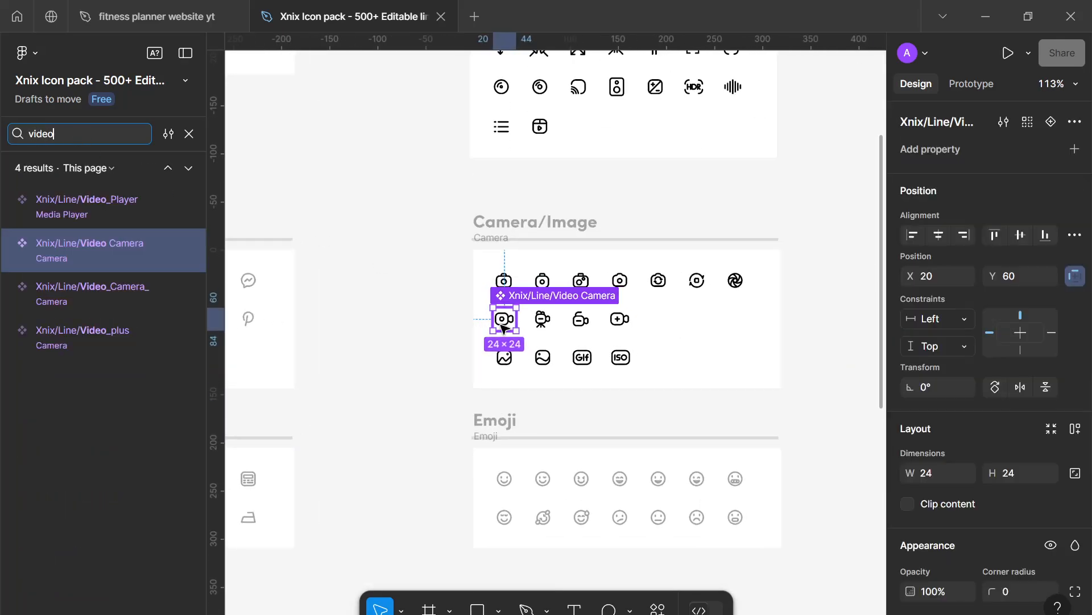
double_click(502, 325)
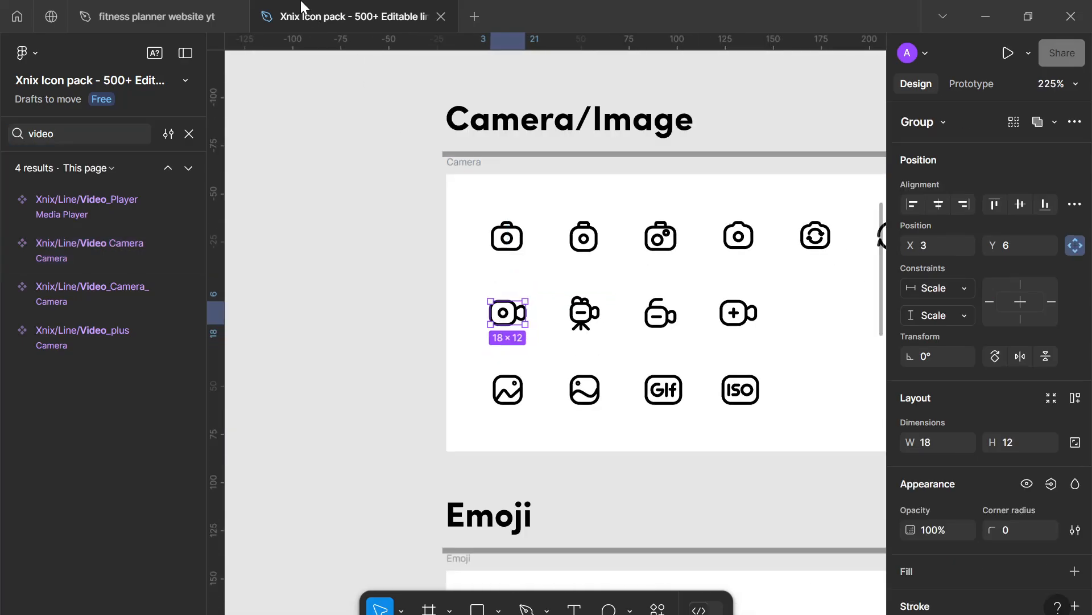
left_click(150, 16)
left_click(551, 359)
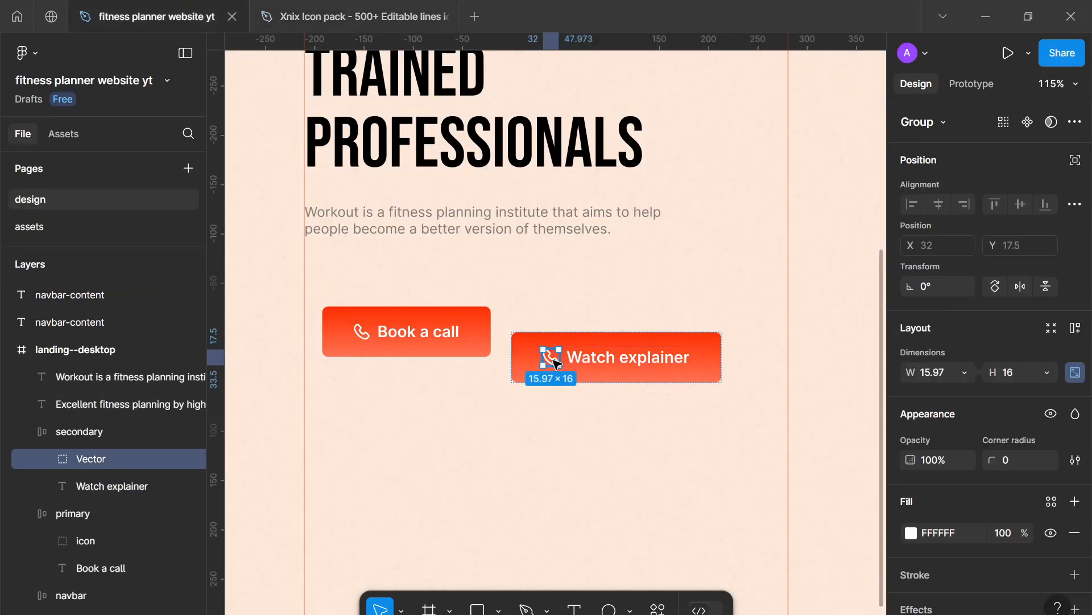
key("ctrl+shift+r")
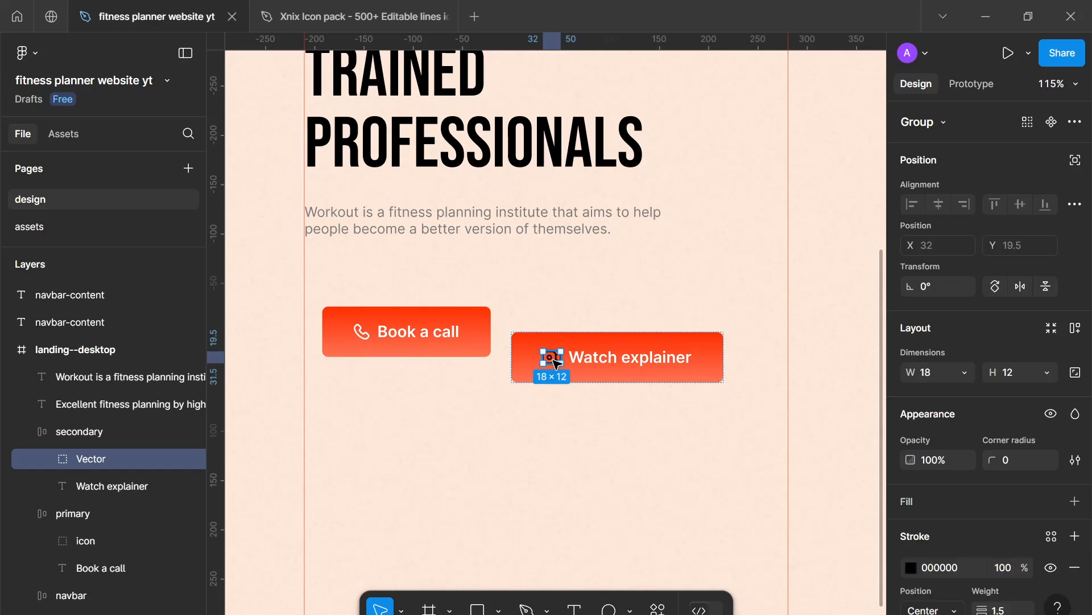
Convert the pasted video camera icon's stroke to an outline and inspect its shape up close.
right_click(554, 362)
left_click(606, 382)
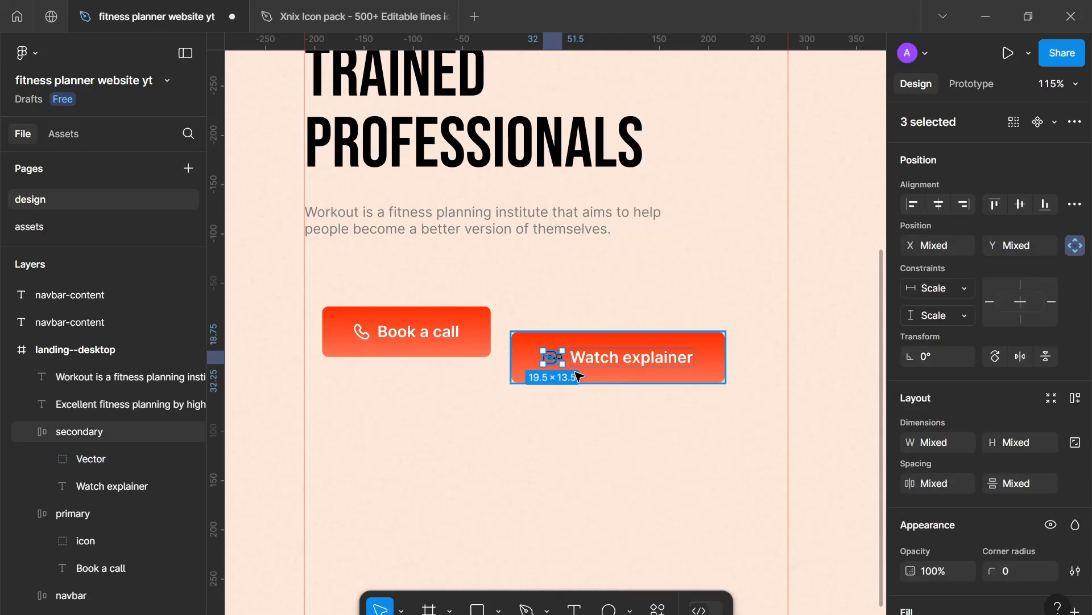
left_click(529, 444)
scroll(563, 310, "up", 10)
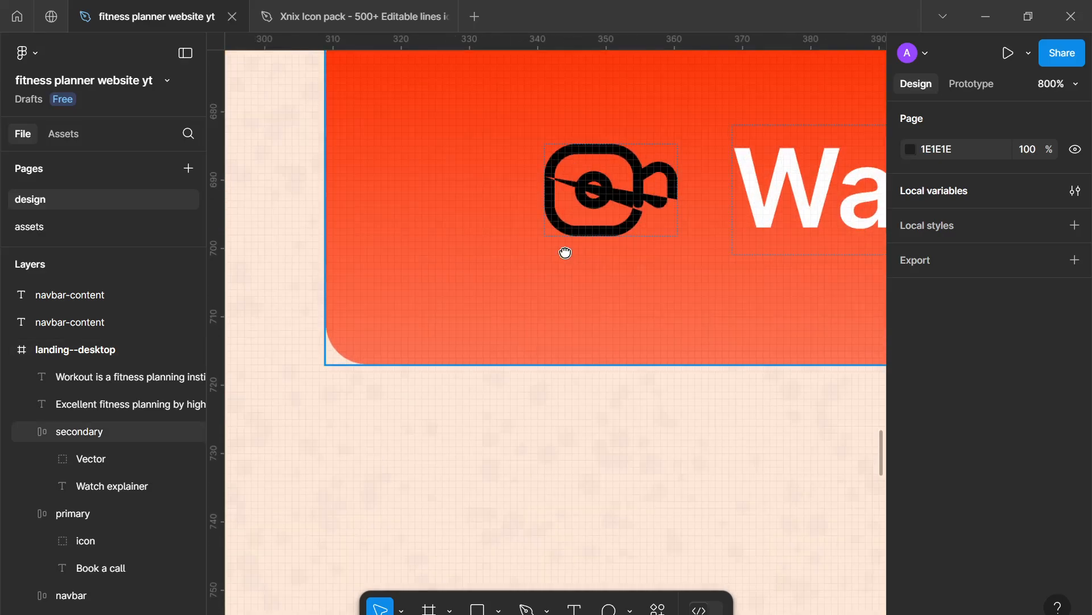
Check the distorted video camera shapes and undo the outline conversion of the icon's strokes.
left_click_drag(565, 253, 524, 271)
left_click(565, 217, "ctrl")
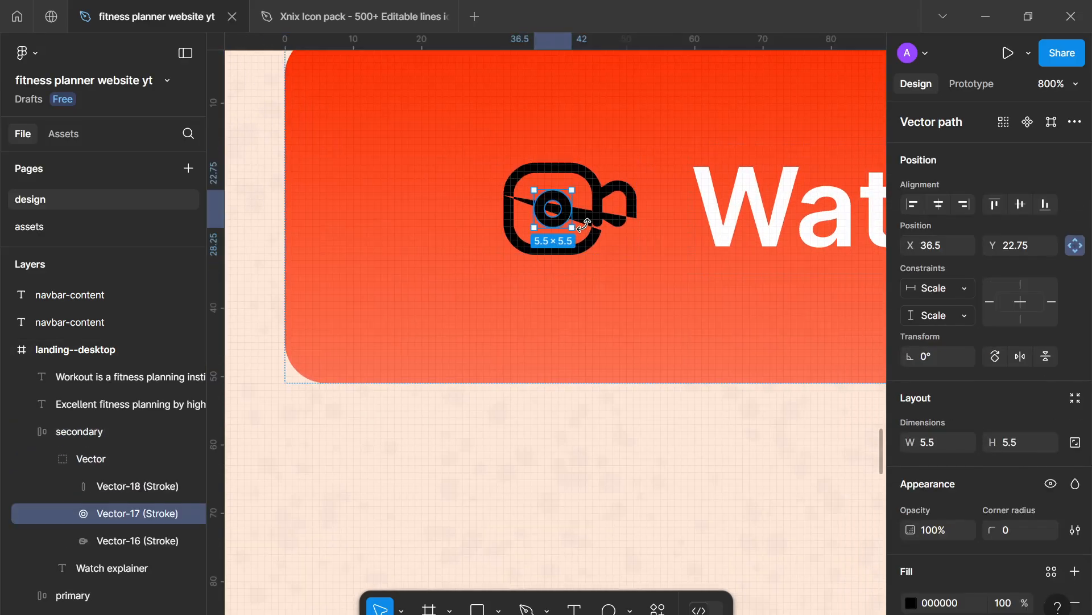
left_click(591, 251)
key("ctrl+z")
key("ctrl+z")
key("ctrl+z")
key("ctrl+z")
key("ctrl+z")
key("ctrl+z")
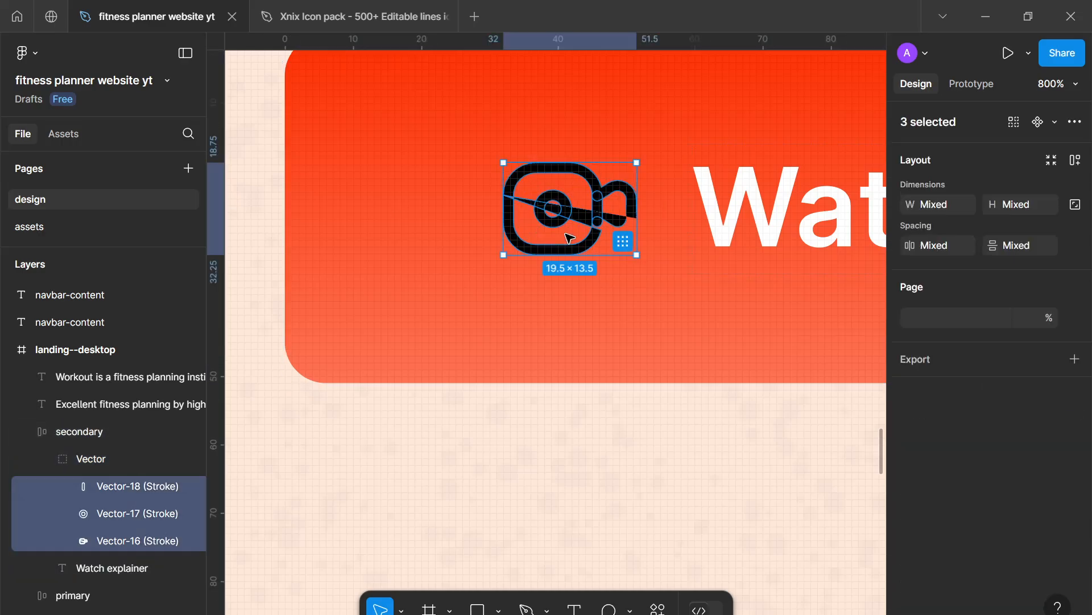
Copy the video camera icon group as SVG and paste it back in place of the group.
right_click(566, 233)
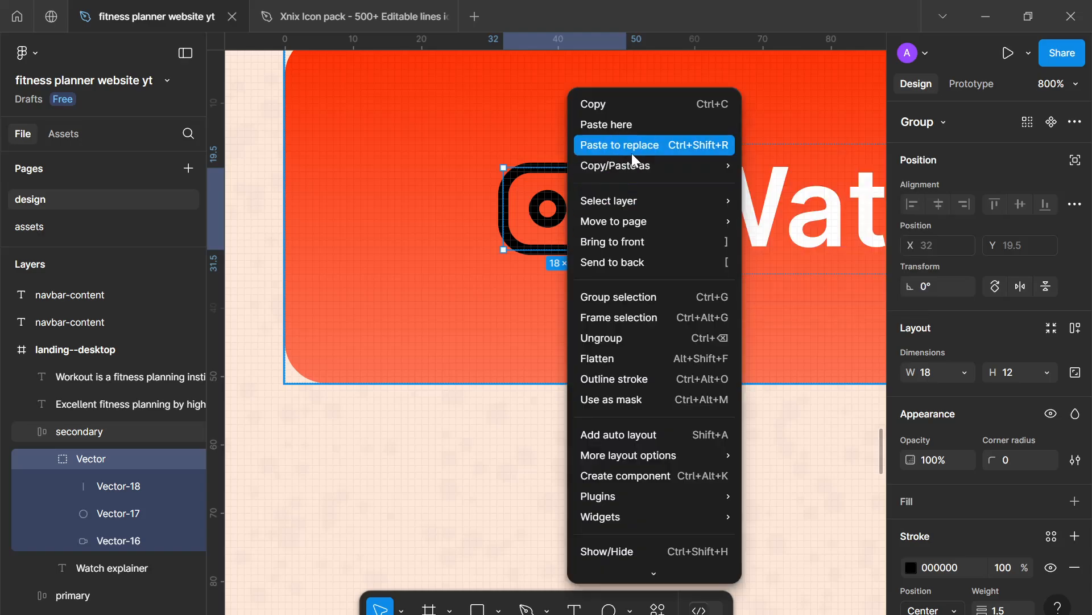
mouse_move(652, 165)
left_click(783, 183)
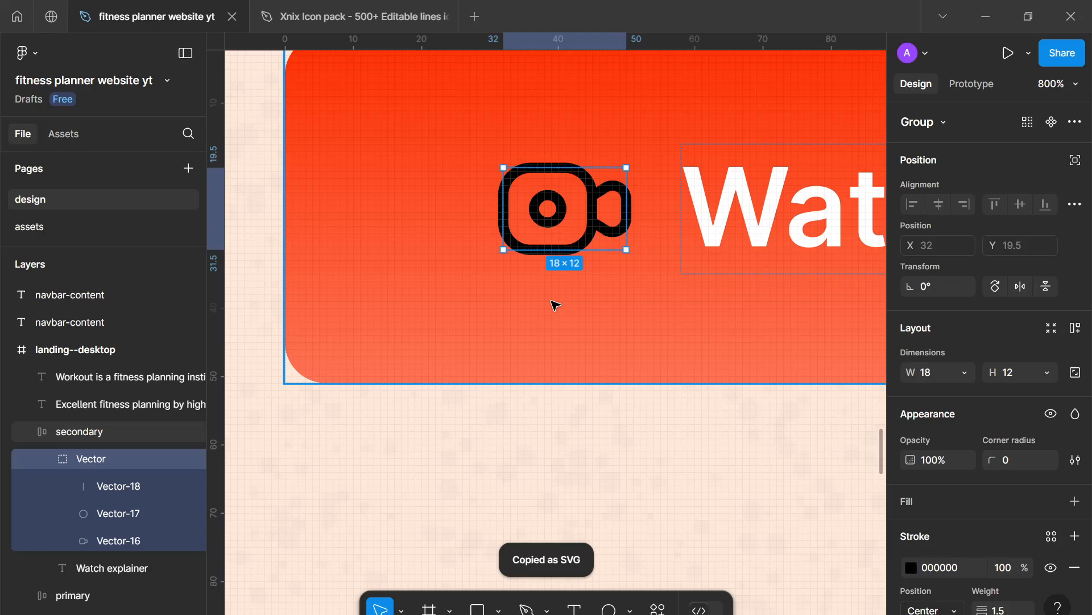
key("ctrl+shift+r")
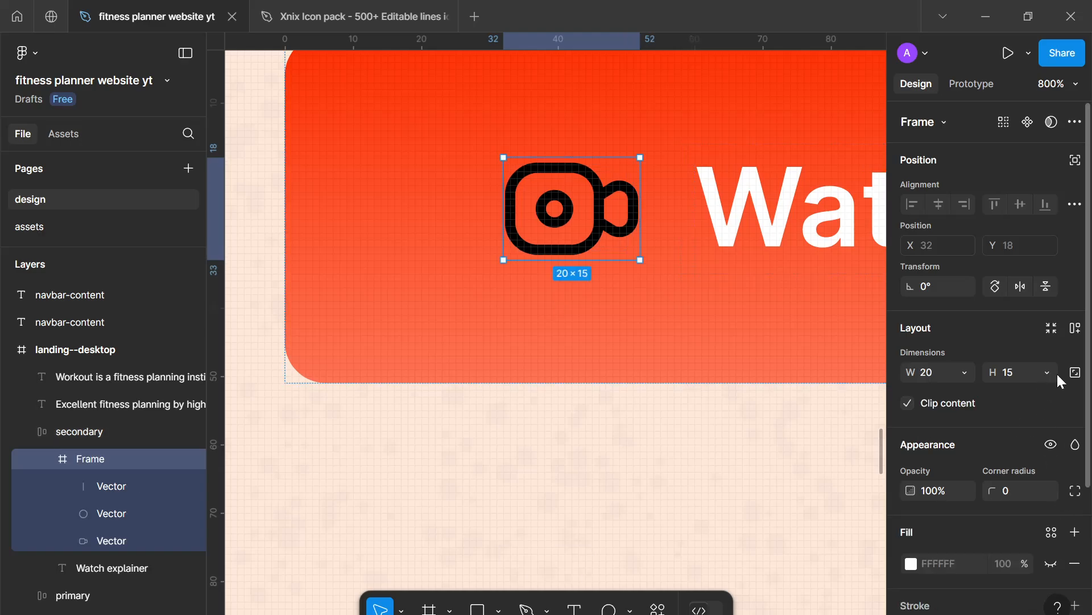
Lock the pasted icon frame's aspect ratio and set its height to 16.
left_click(1076, 372)
scroll(1004, 460, "down", 3)
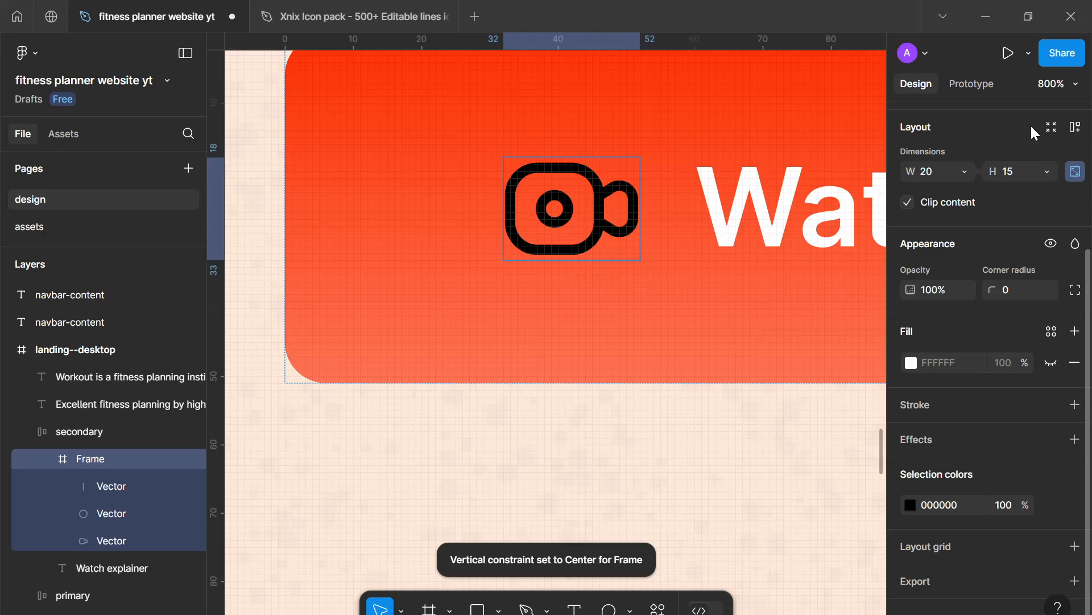
key("Up")
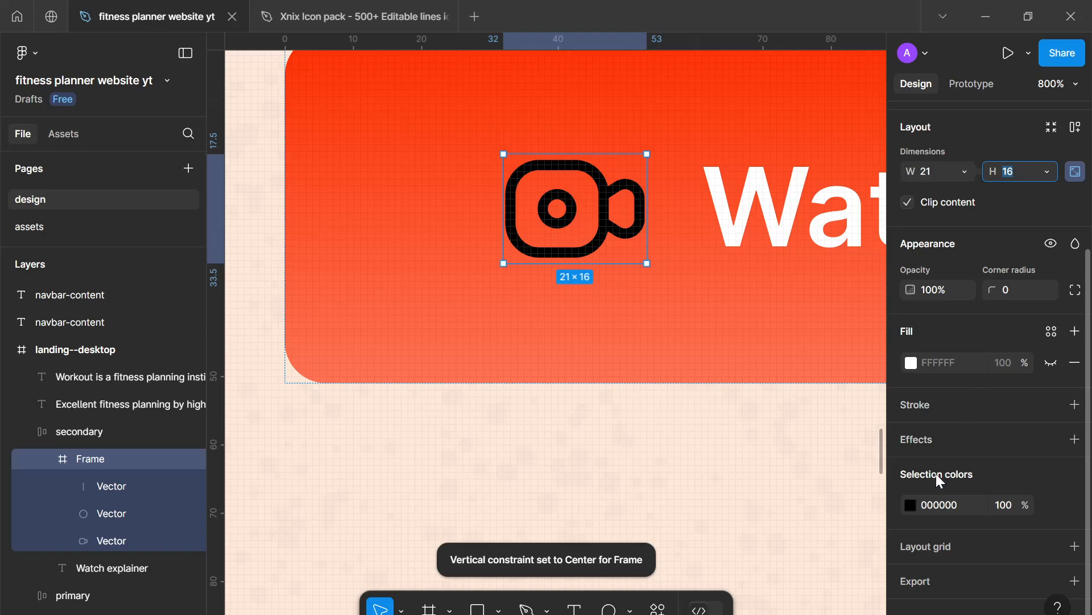
Recolor the video camera icon with the library color style white--900.
left_click(910, 502)
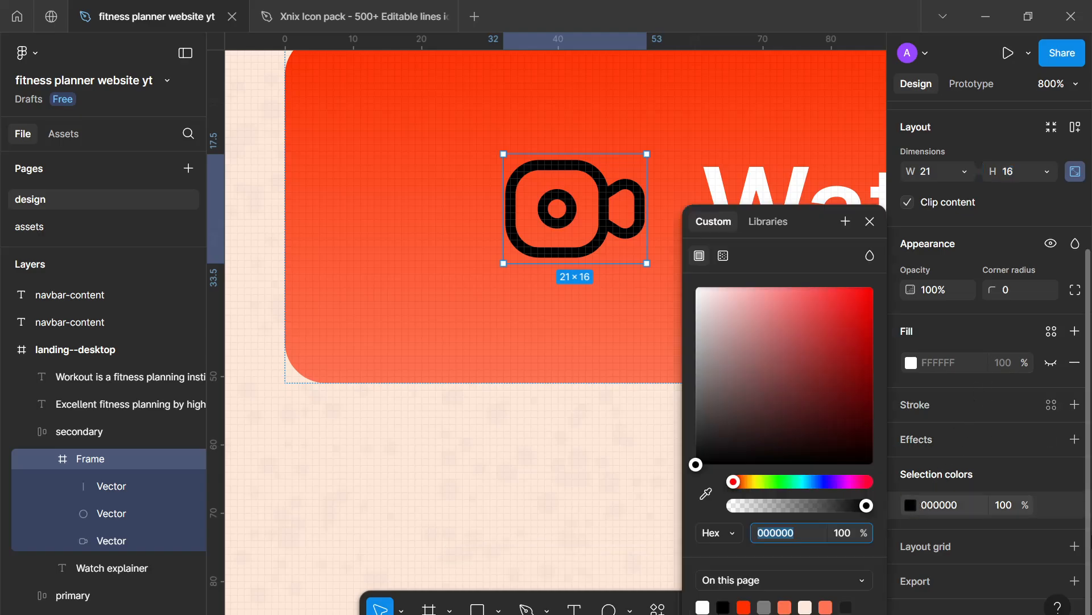
left_click(1027, 509)
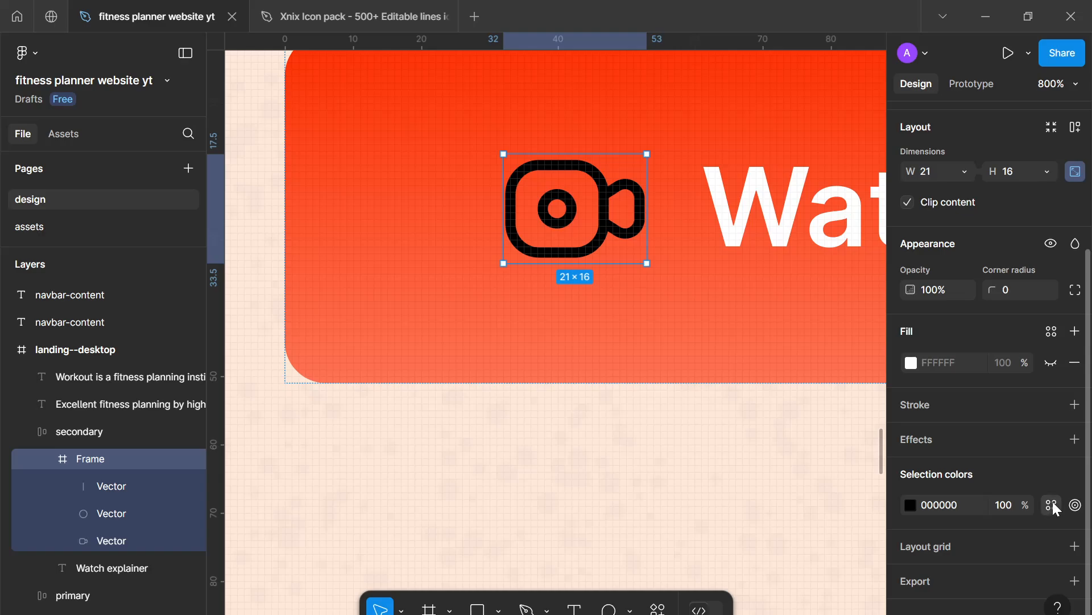
left_click(1051, 505)
left_click(734, 459)
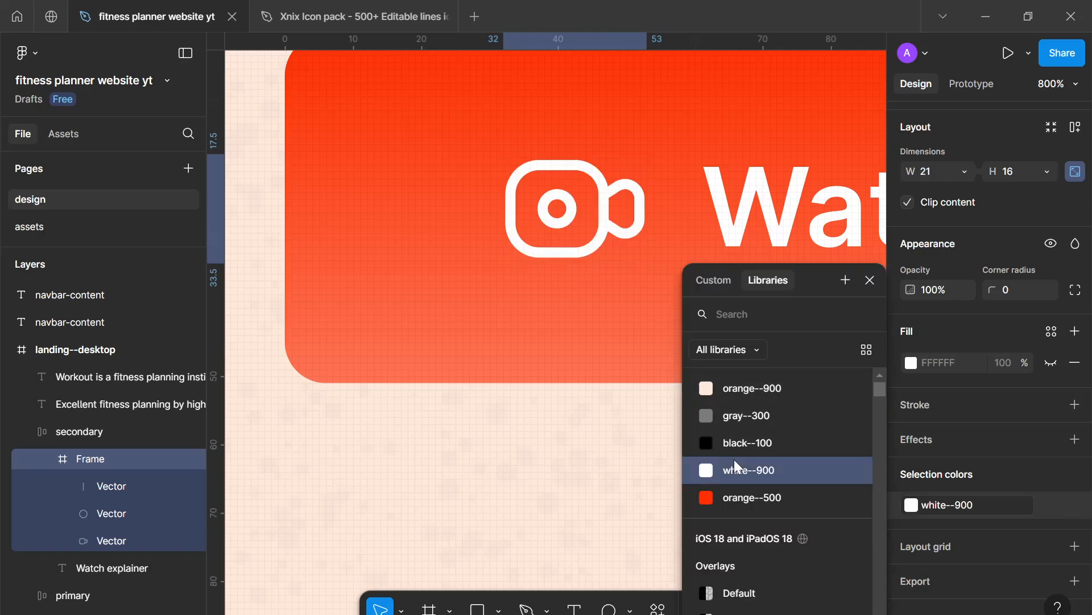
left_click(607, 434)
Compare the "Book a call" and "Watch explainer" buttons side by side.
scroll(573, 434, "down", 5)
scroll(458, 392, "up", 3)
scroll(517, 360, "down", 10)
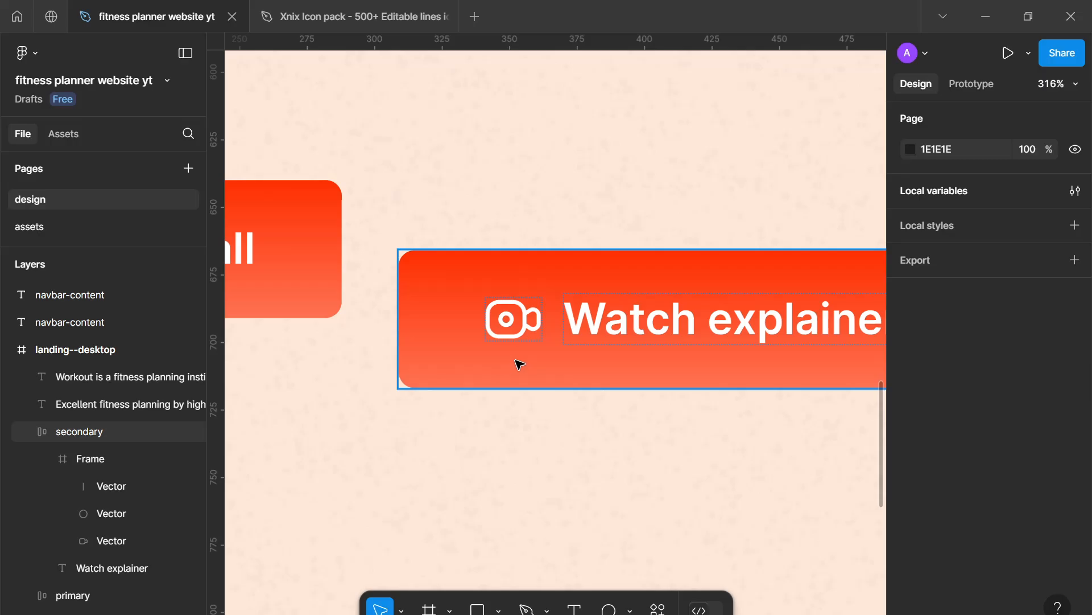
left_click_drag(556, 347, 557, 329)
left_click(484, 329)
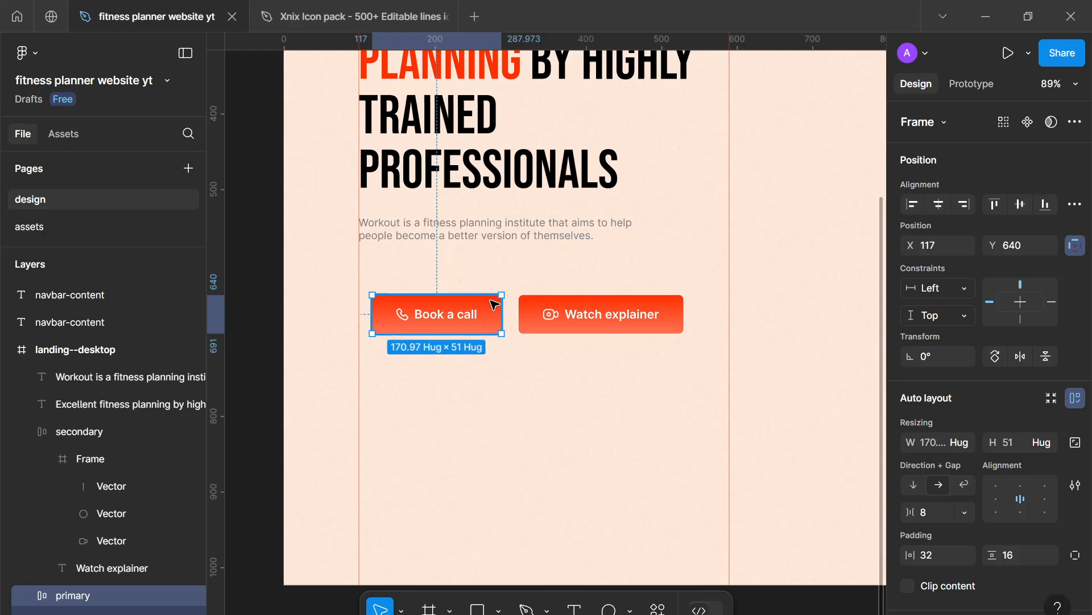
left_click(529, 323)
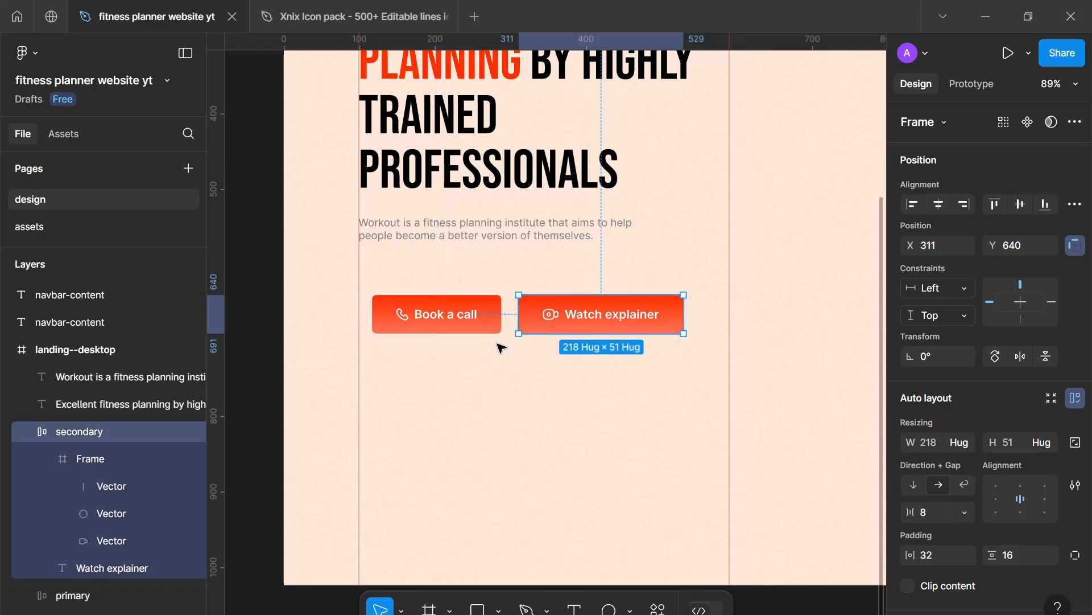
left_click(454, 308)
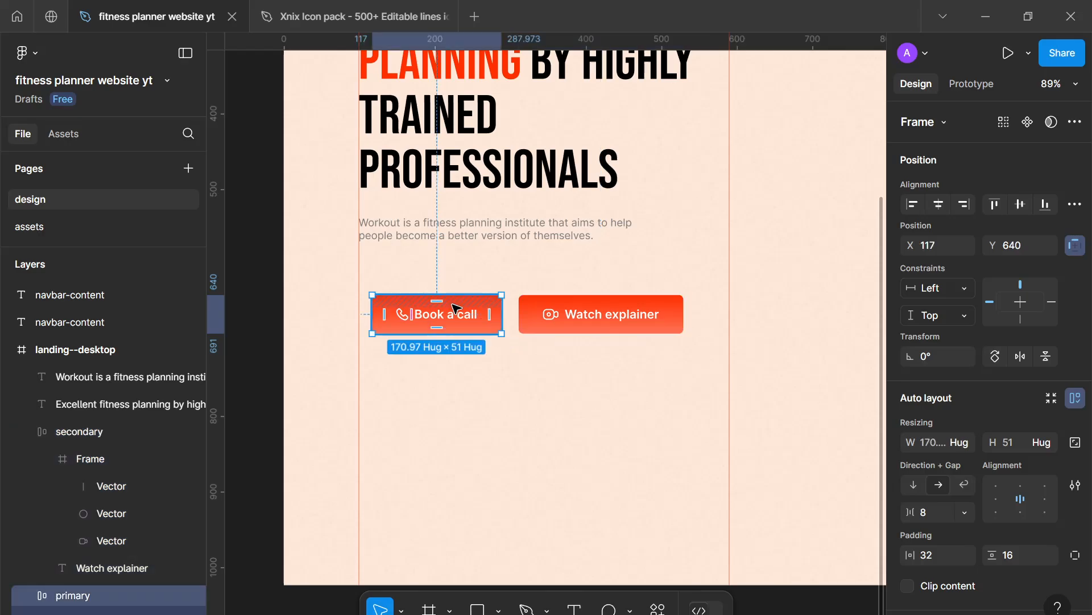
Rename the video camera frame inside the secondary button to "icon".
left_click(550, 322)
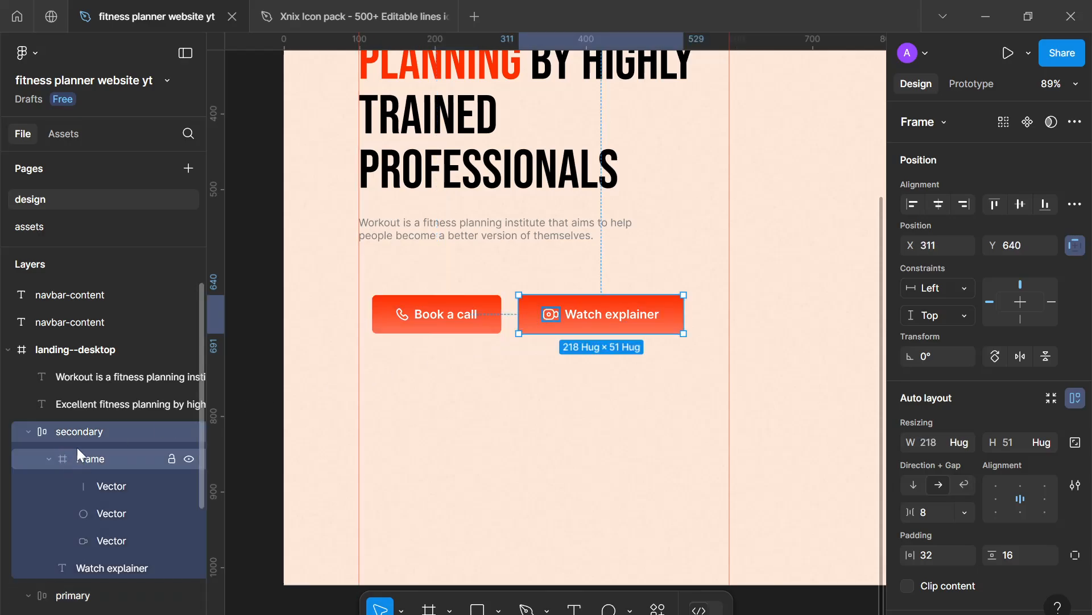
double_click(97, 460)
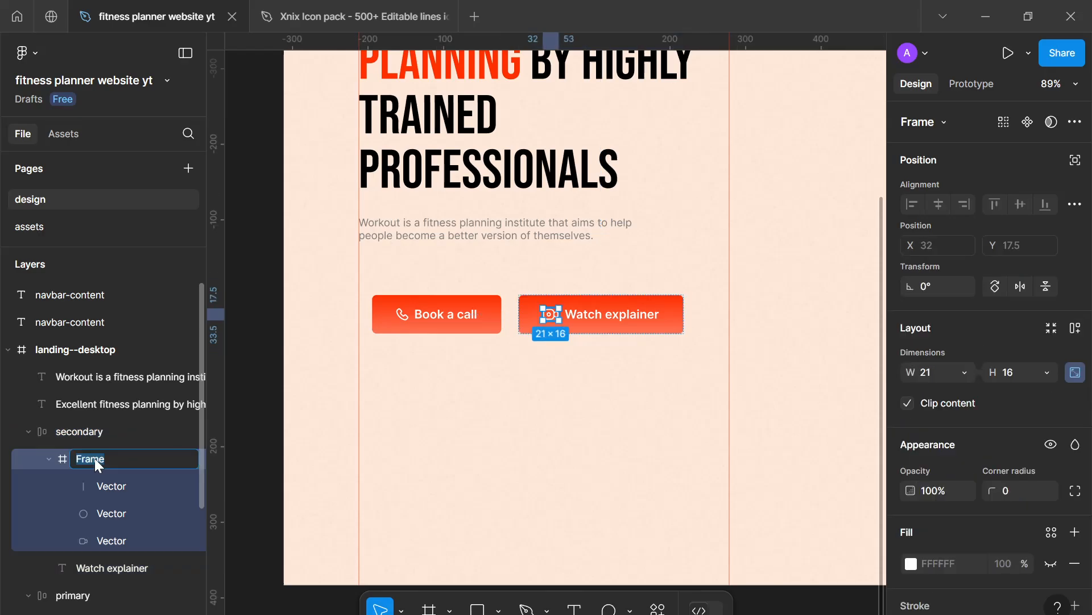
type("icon")
key("Return")
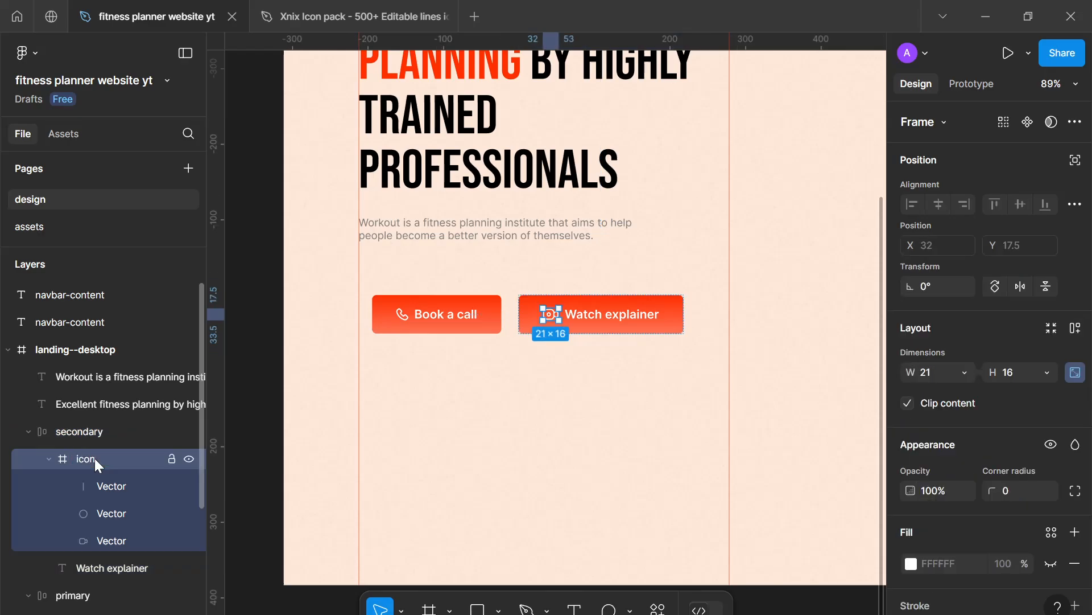
Replace the secondary button's gradient fill with white--900 and add a 000000 inside stroke of weight 1.
left_click(591, 329)
scroll(1029, 467, "down", 5)
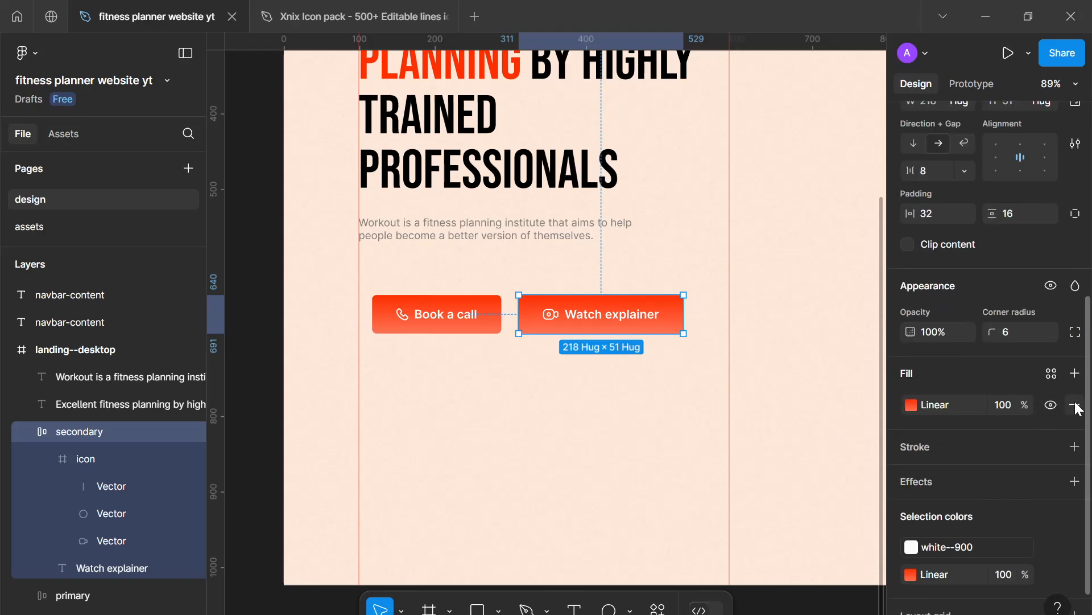
left_click(1051, 374)
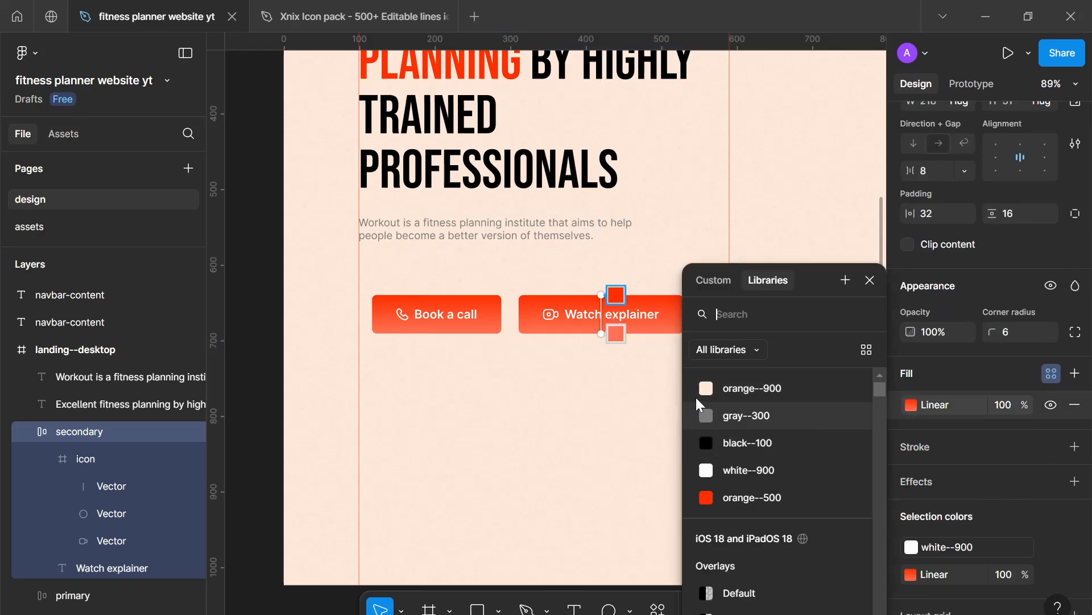
left_click(754, 474)
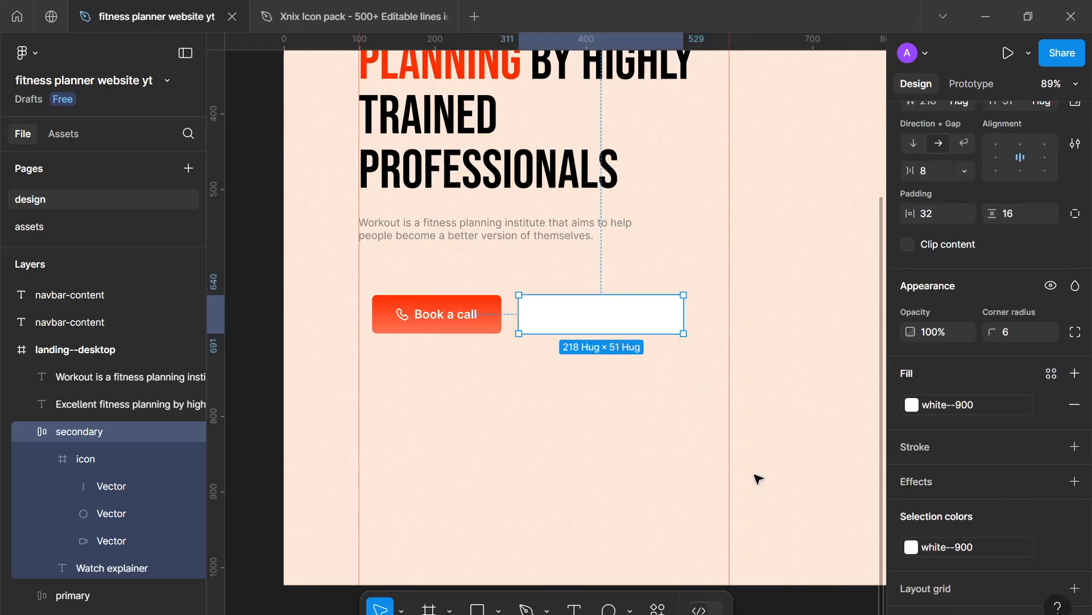
left_click(1075, 446)
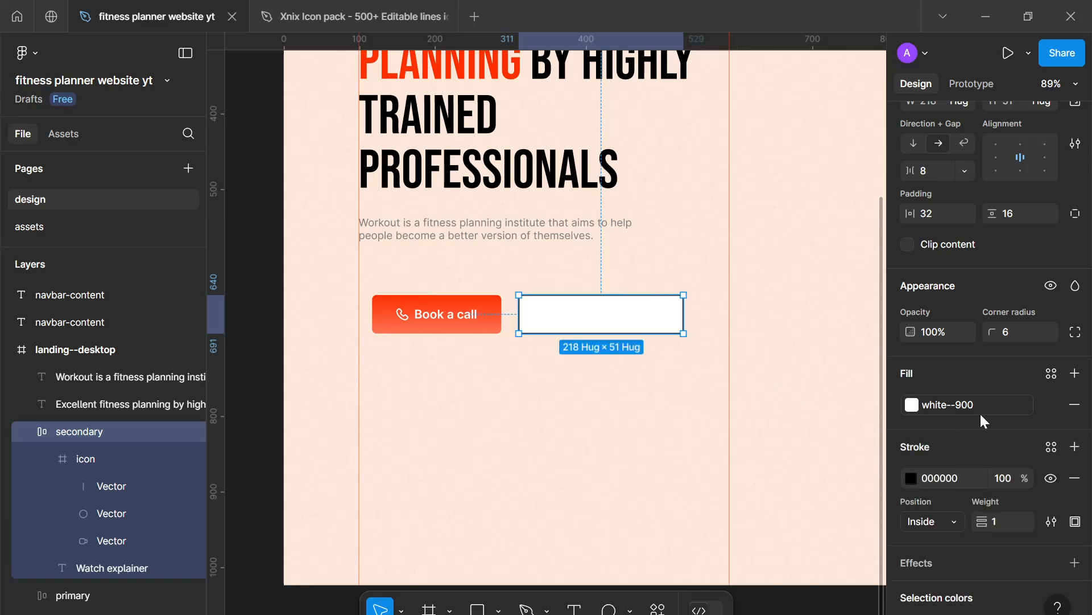
Color the "Watch explainer" label and its video camera icon with the black--100 style.
double_click(622, 315)
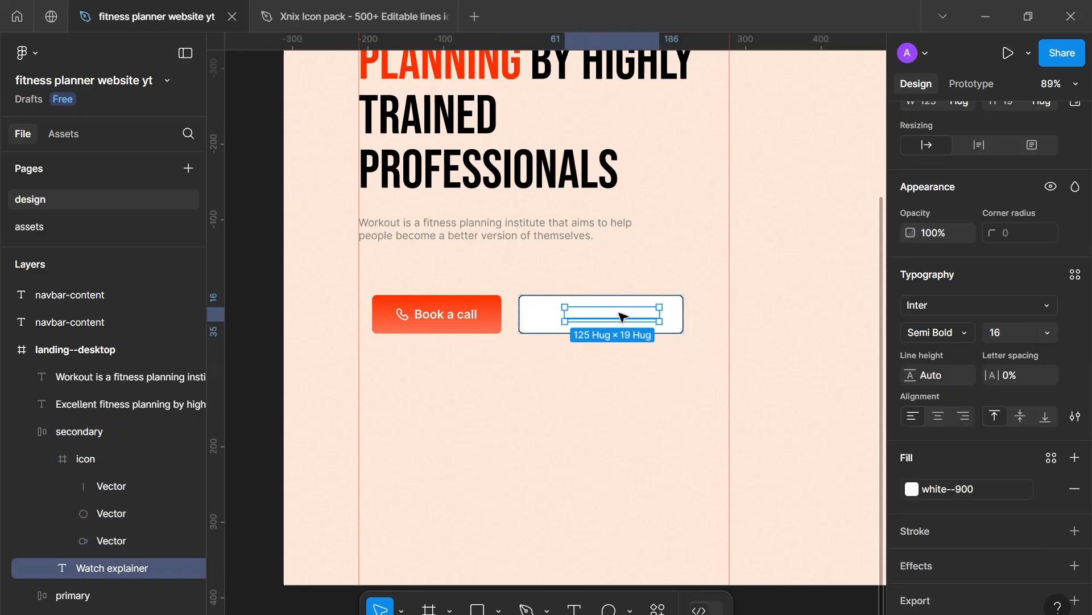
left_click(550, 314, "shift")
scroll(901, 417, "down", 3)
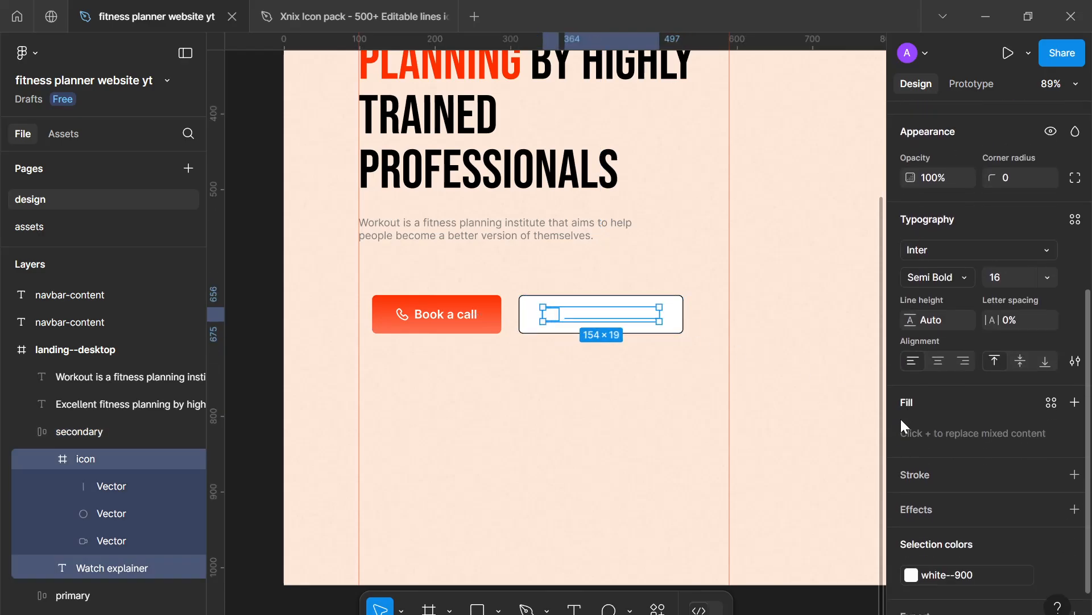
left_click(933, 539)
left_click(809, 447)
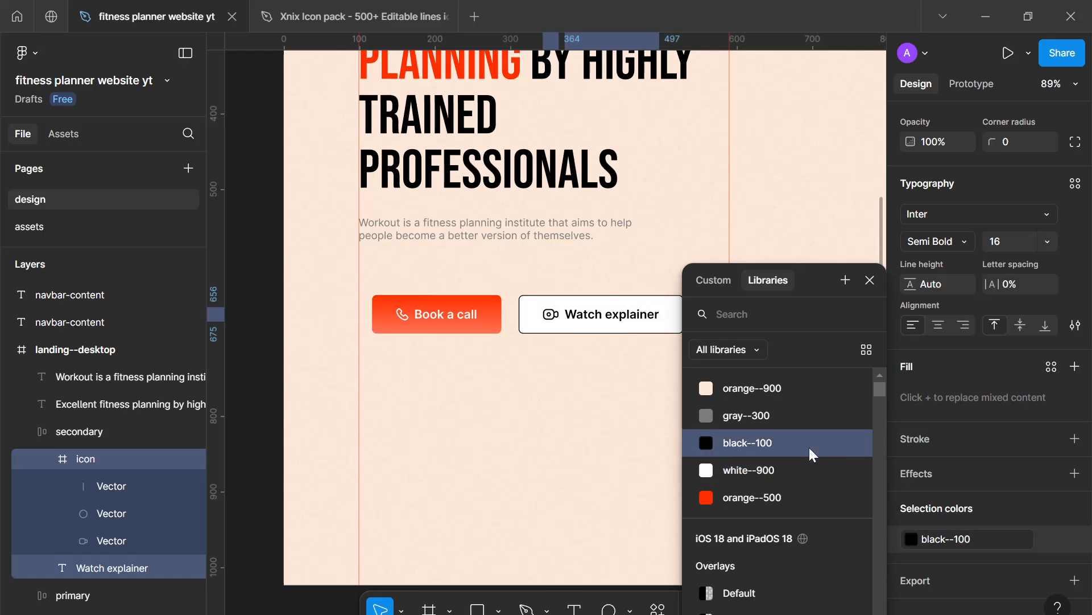
left_click(869, 282)
left_click(668, 383)
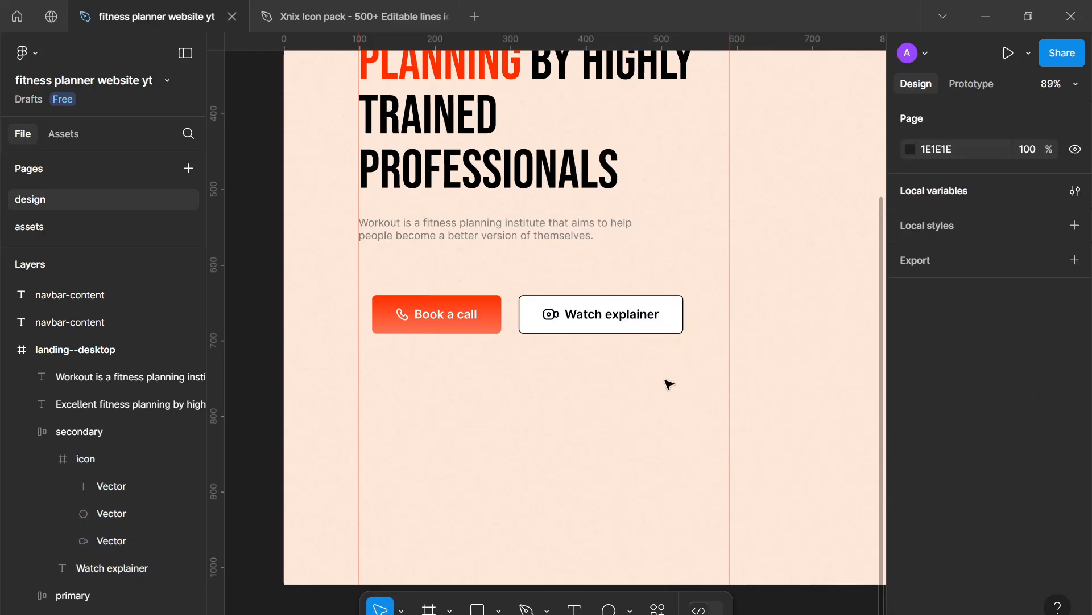
Wrap the primary and secondary buttons in a shared auto layout frame and name it "ctas".
scroll(666, 383, "down", 5)
scroll(563, 414, "down", 3)
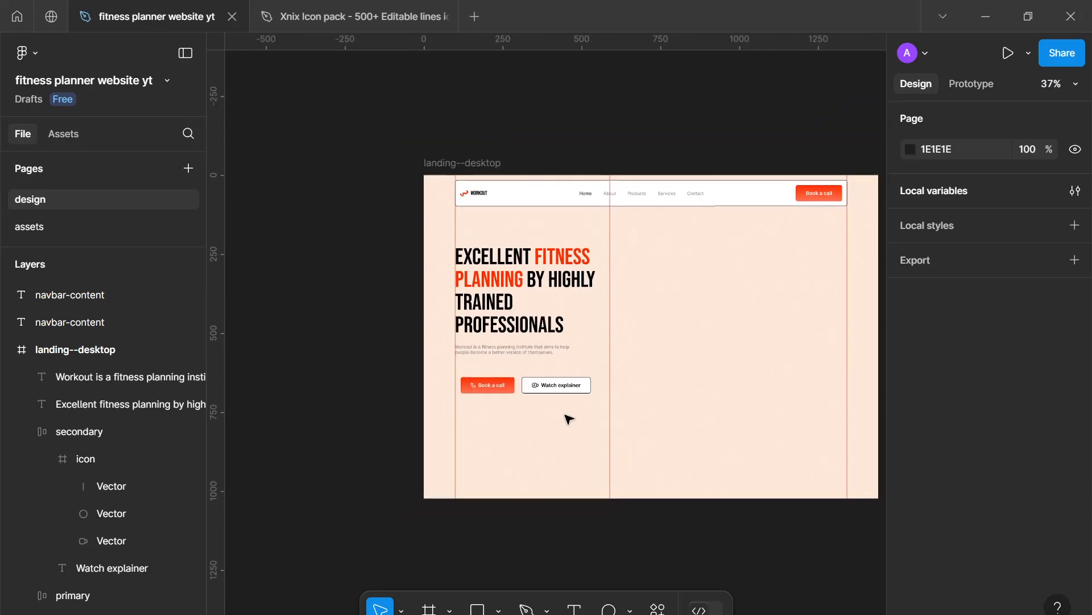
scroll(512, 429, "up", 6)
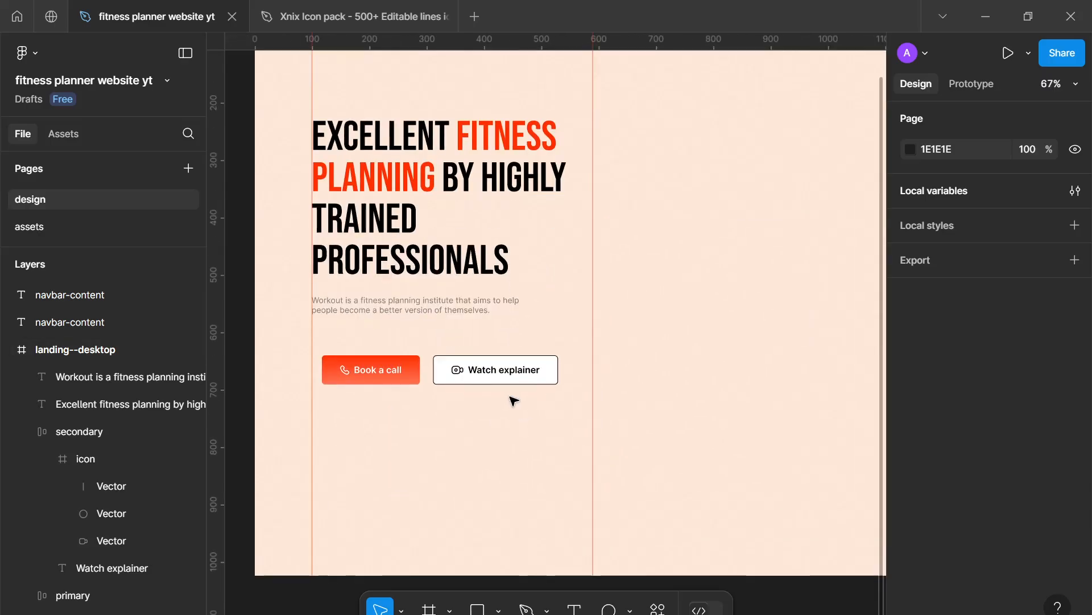
left_click(45, 459)
left_click_drag(513, 420, 370, 353)
key("shift+a")
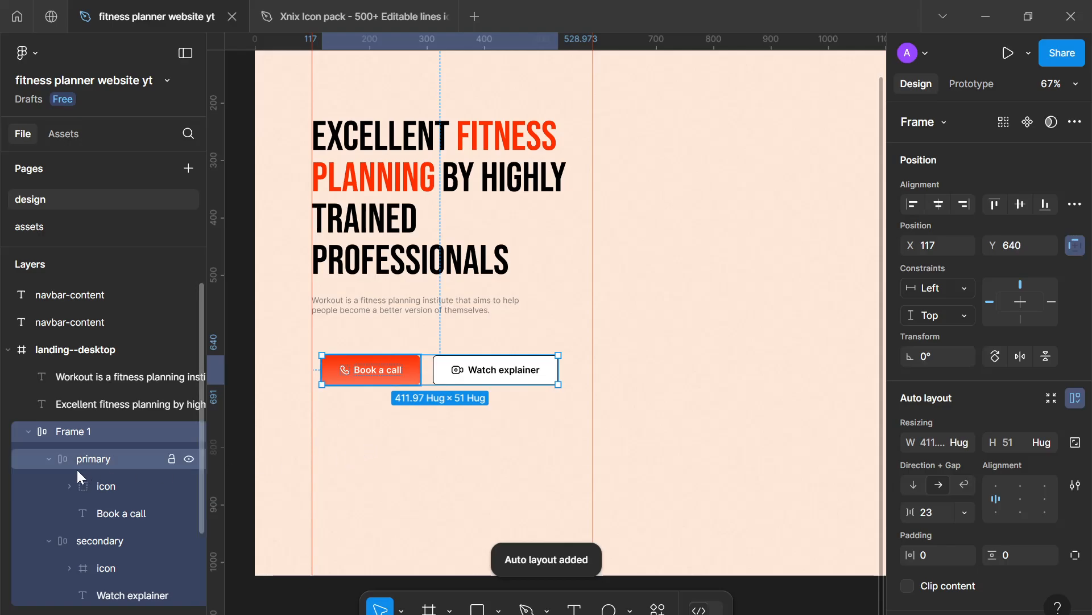
double_click(77, 435)
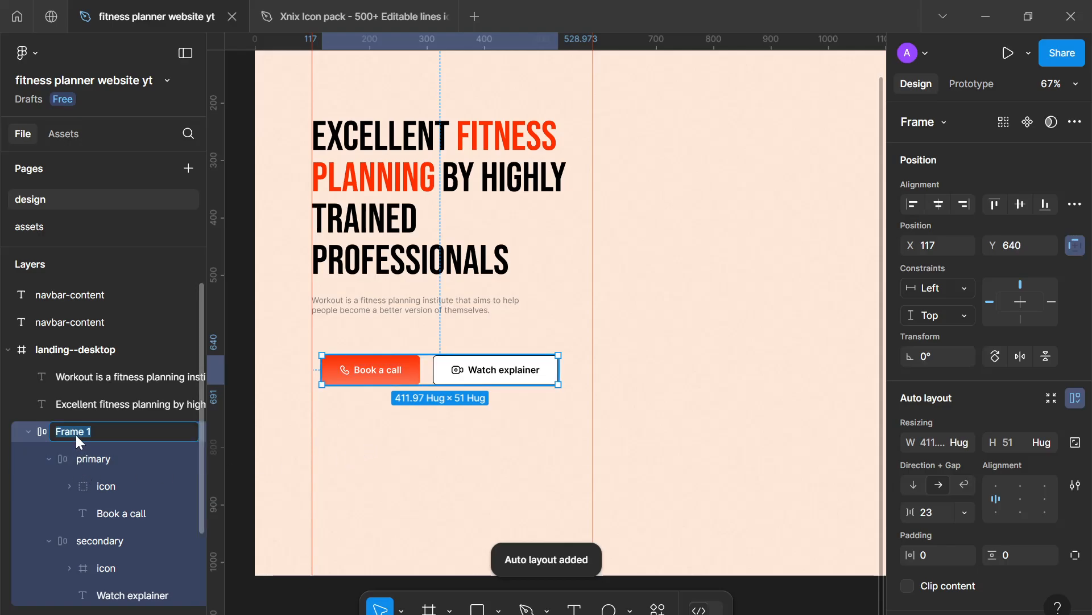
type("ctas")
key("Return")
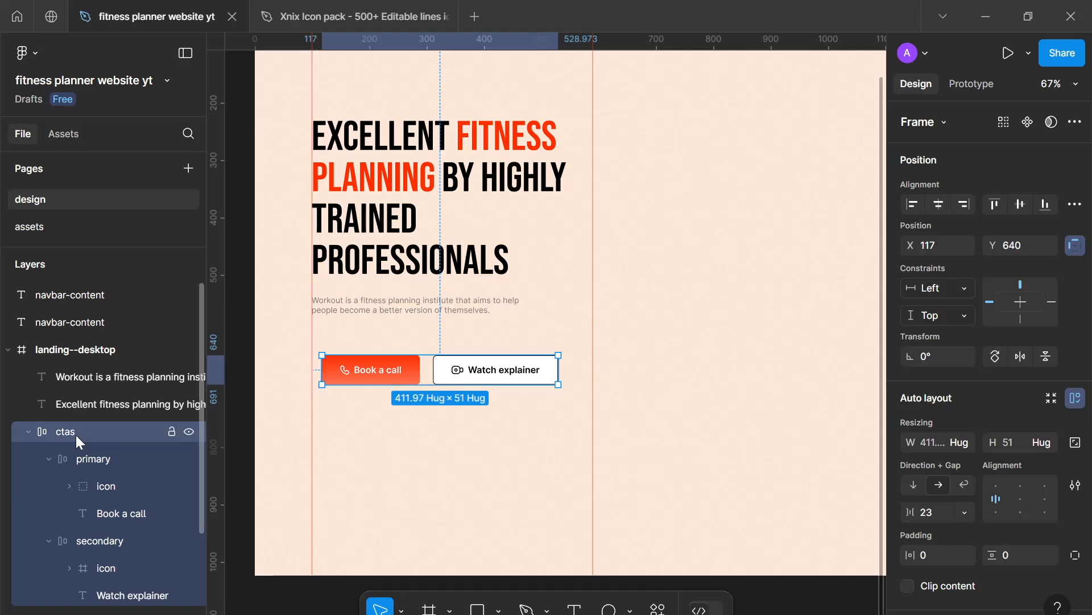
Set the gap between the two buttons in the ctas frame to 16.
left_click(930, 507)
type("1")
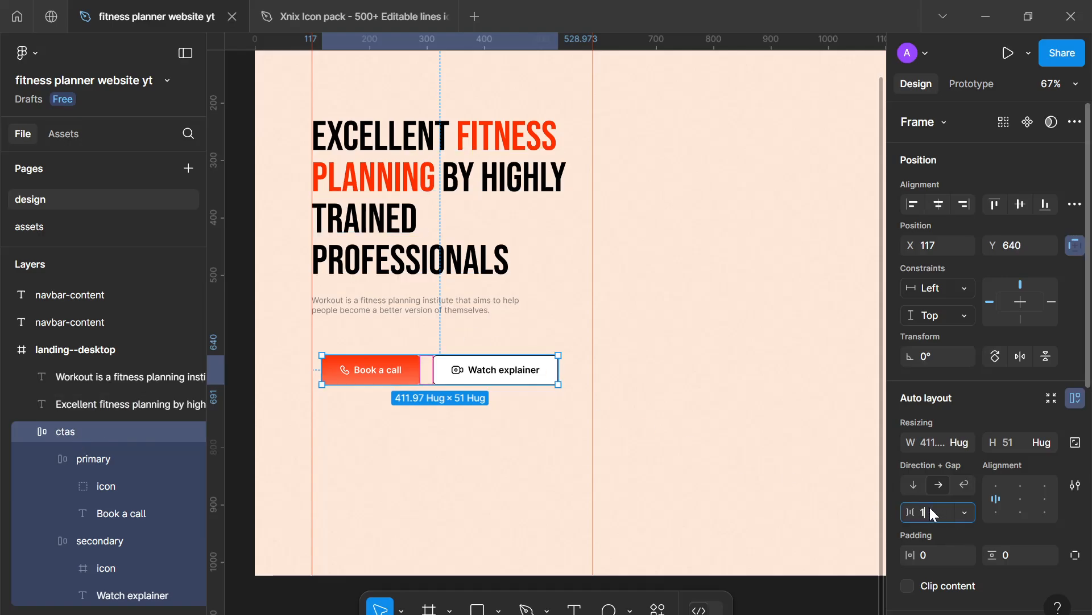
type("6")
key("Return")
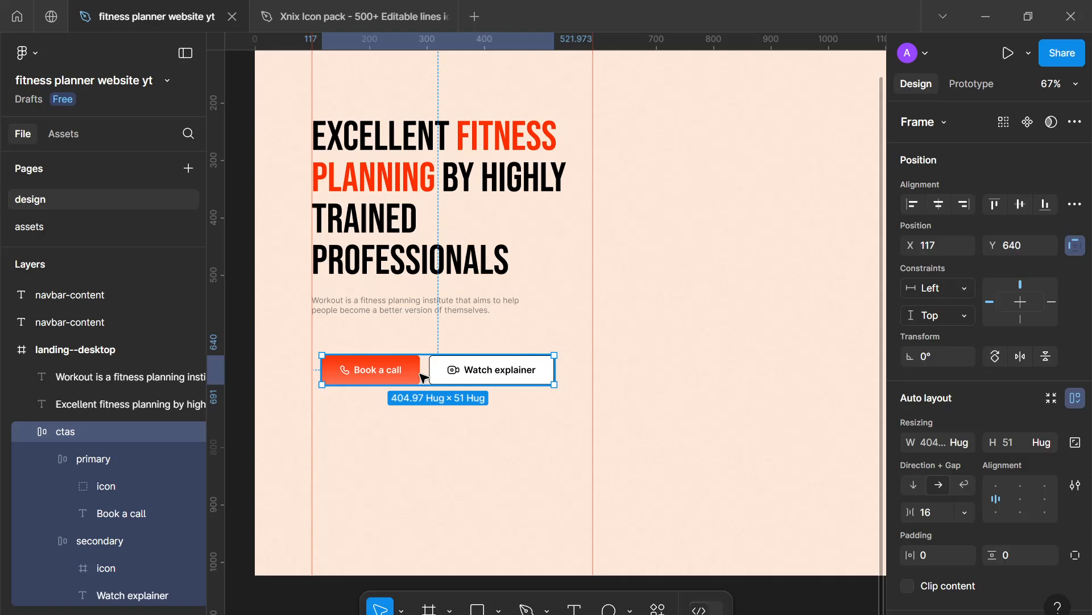
Move the ctas frame up below the sub-headline, aligned with the left margin guide at about X 99, Y 604.
left_click_drag(424, 378, 414, 356)
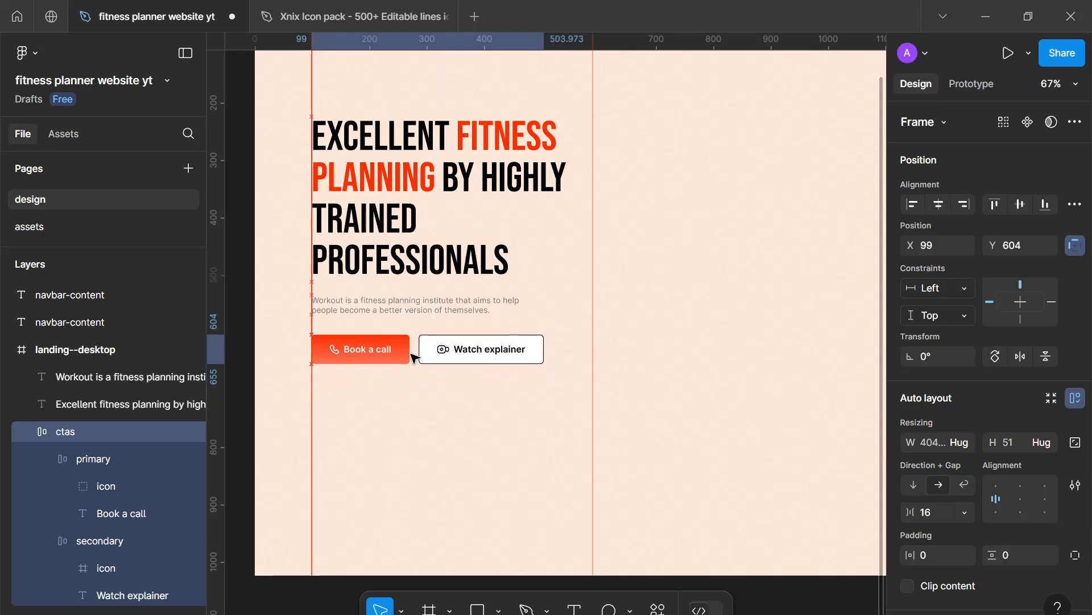
left_click(458, 419)
Review the overall hero layout and select the headline text.
scroll(459, 419, "down", 3)
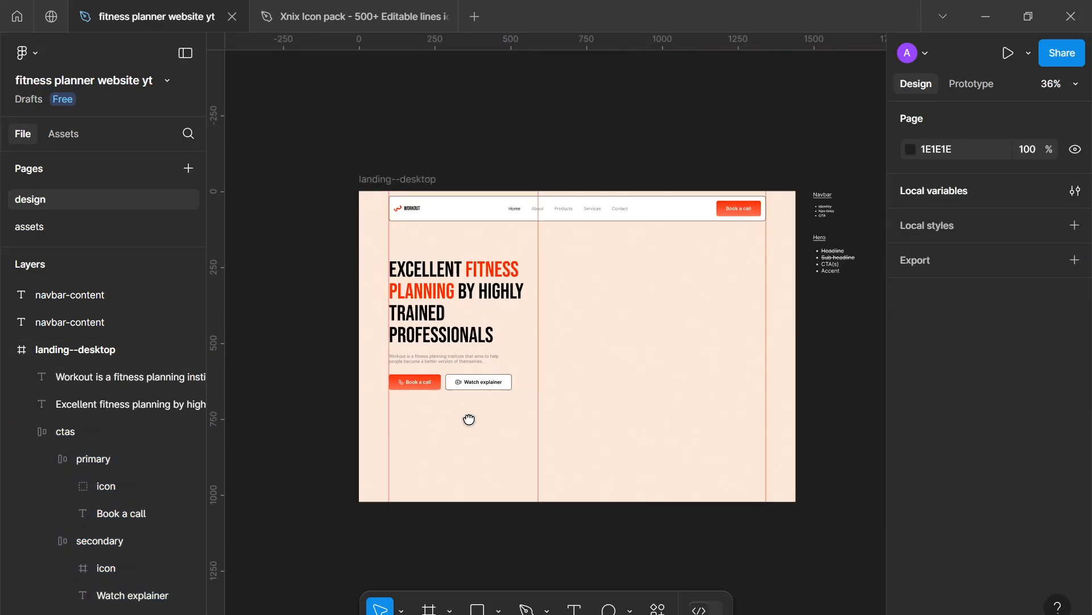
scroll(469, 419, "up", 2)
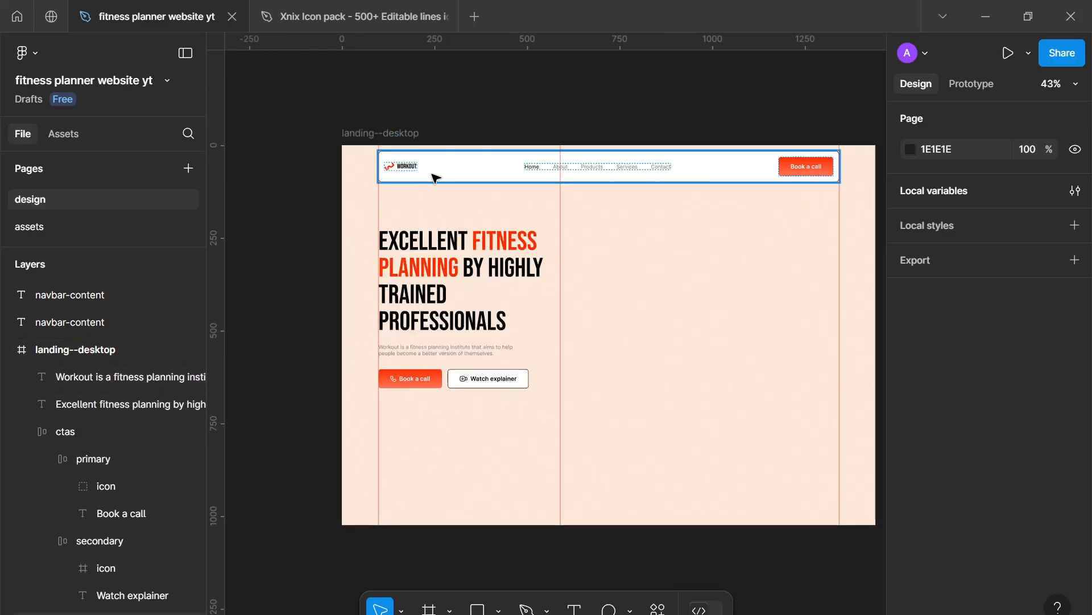
left_click(444, 304)
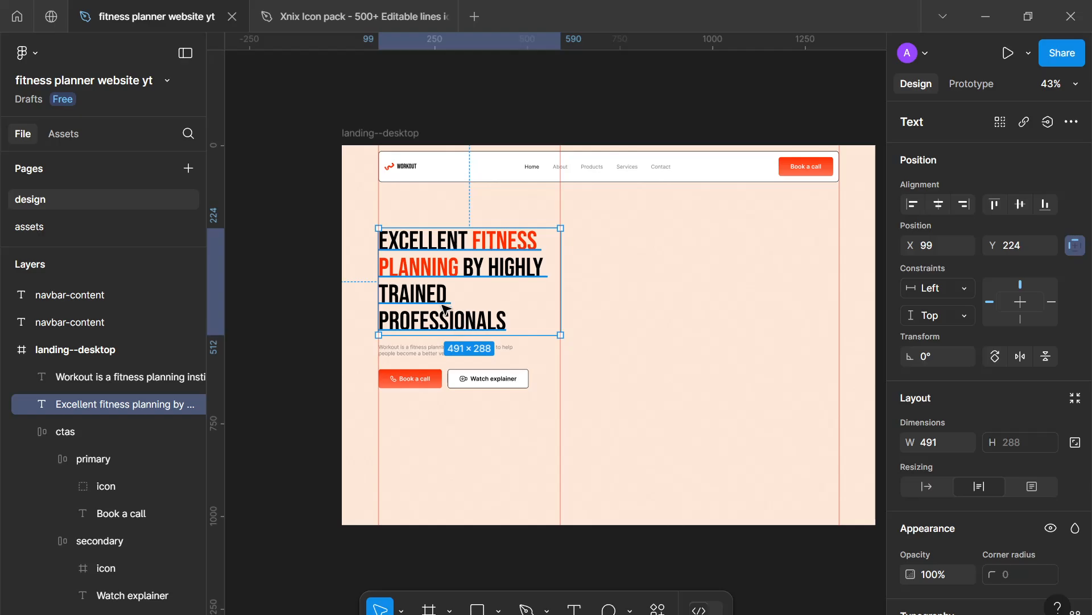
Wrap the hero description and the CTA buttons in an auto layout frame named "bottom".
left_click(450, 350)
left_click(455, 380, "shift")
key("shift+a")
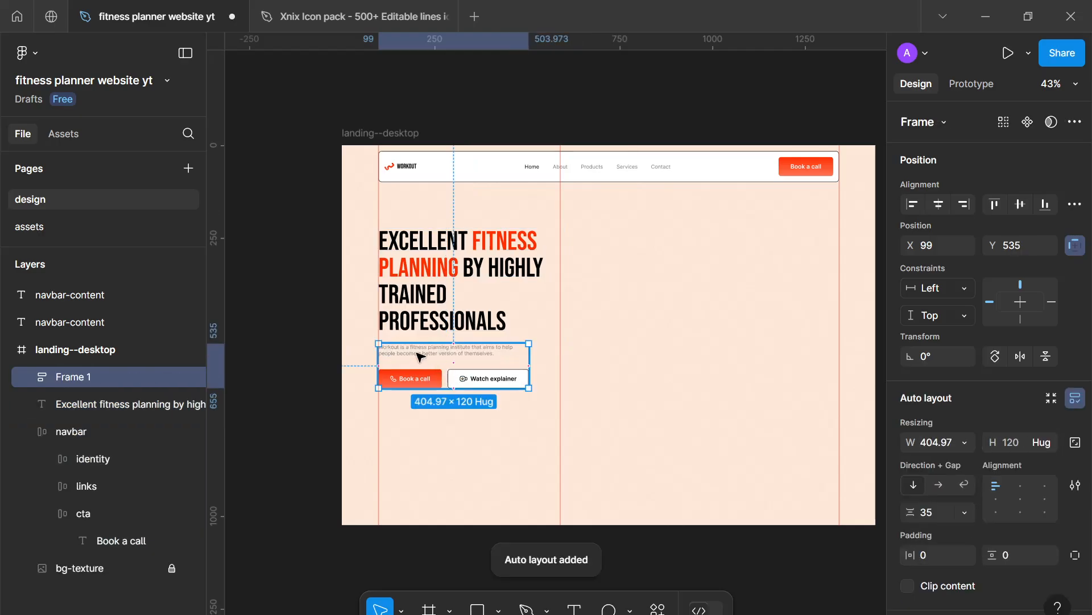
double_click(65, 380)
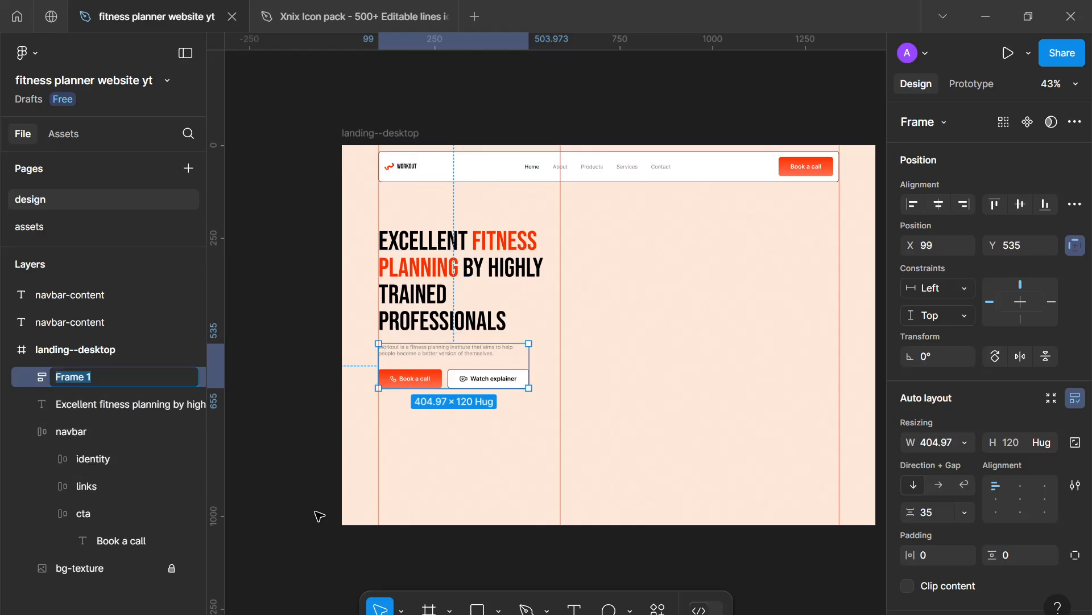
type("bottom")
key("Return")
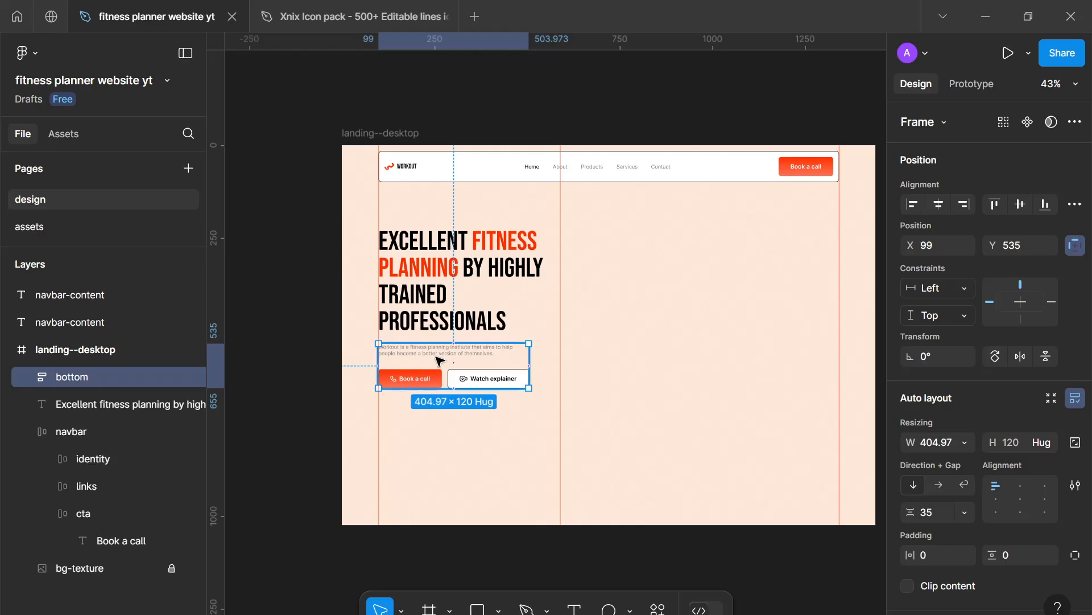
Set the "bottom" frame's vertical gap to 24 and move it down to about Y 728.
type("24")
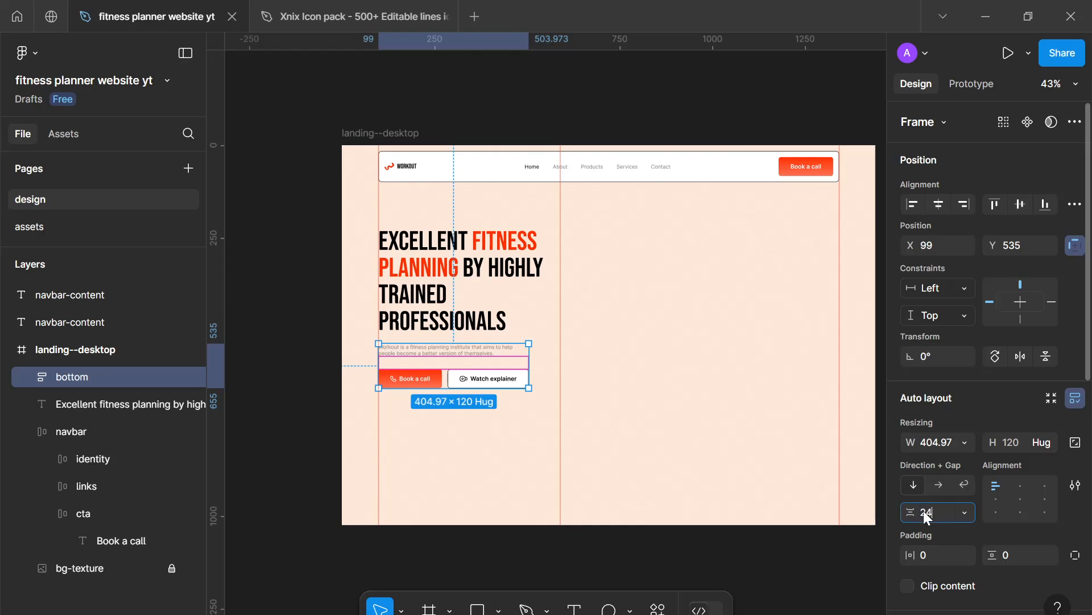
key("Return")
left_click_drag(465, 367, 458, 436)
left_click(489, 379)
scroll(486, 376, "down", 2)
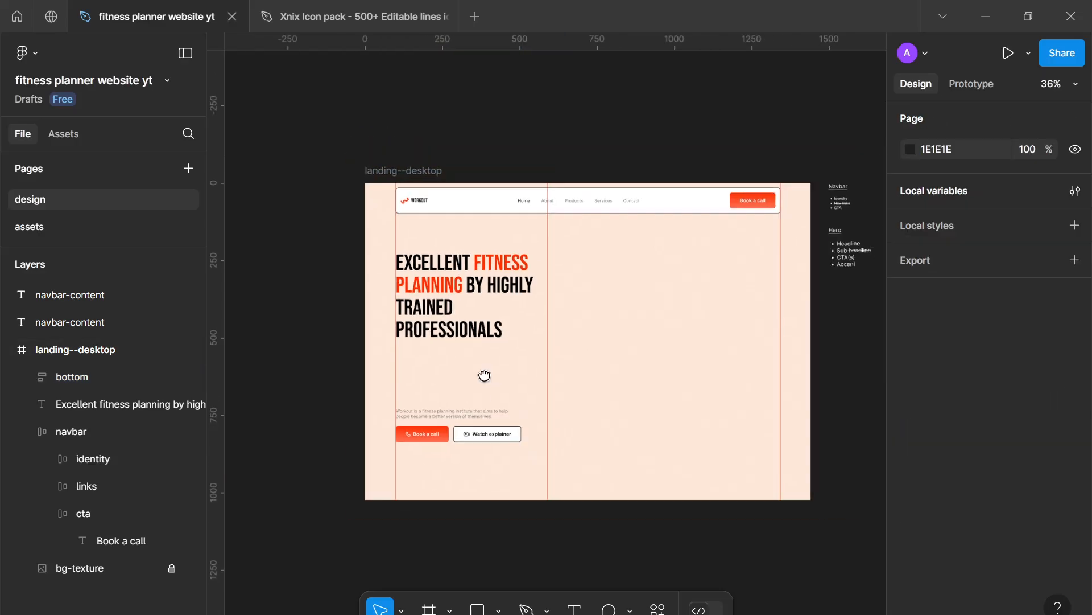
Check the hero's left column with the rulers hidden, then wrap the headline and the "bottom" frame in an auto layout.
key("shift+r")
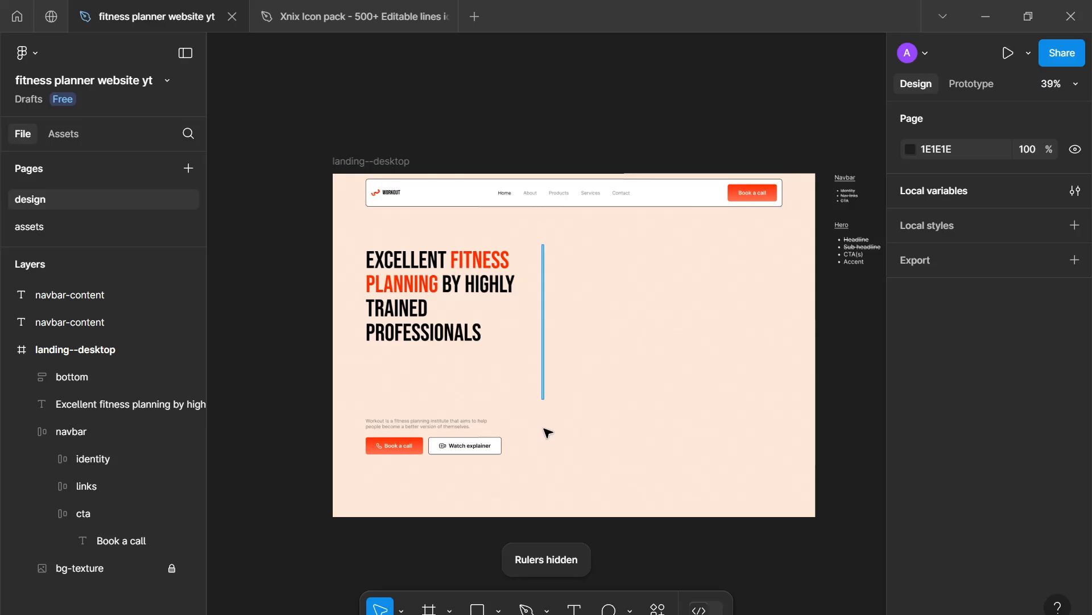
left_click(502, 290)
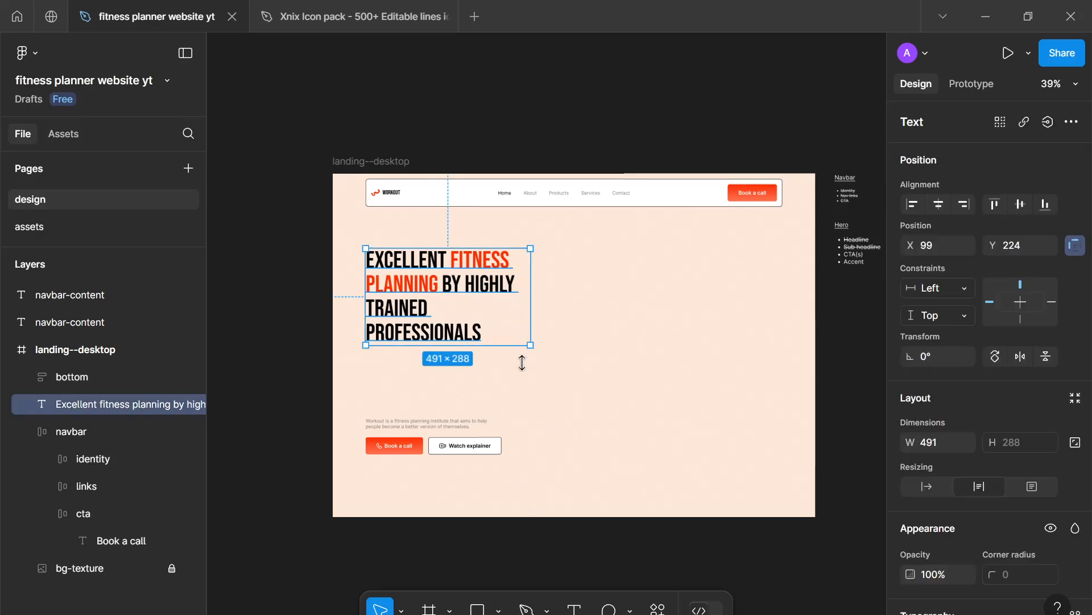
left_click(484, 439)
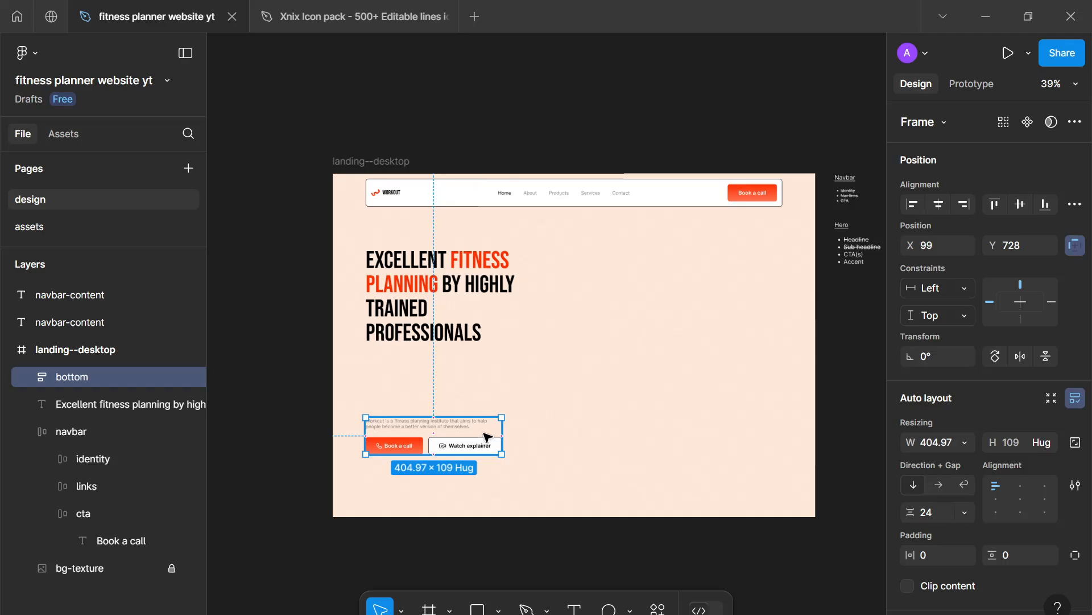
key("shift+r")
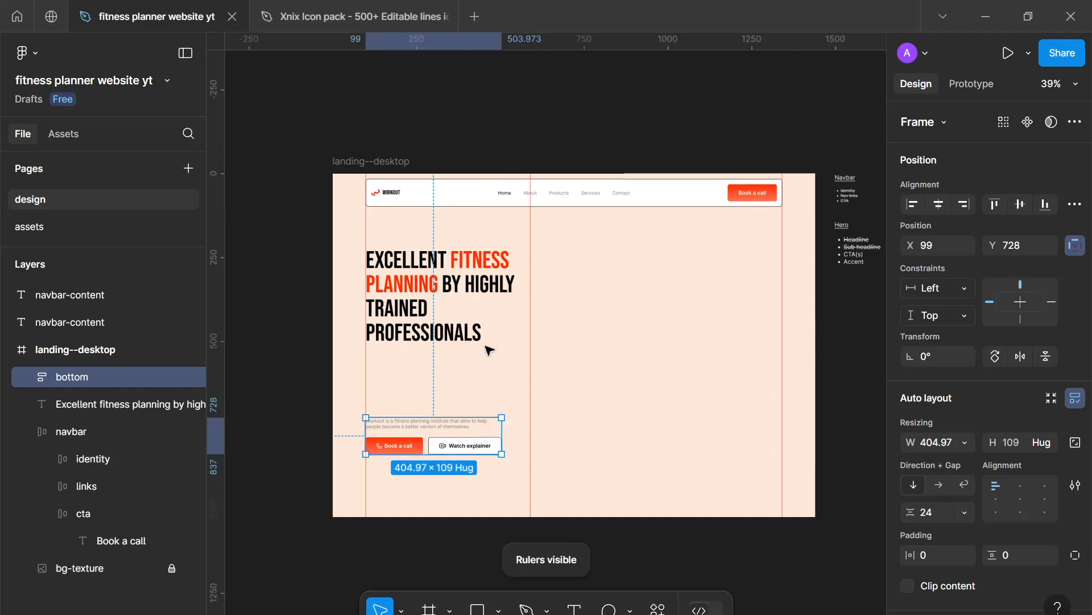
left_click(461, 326, "shift")
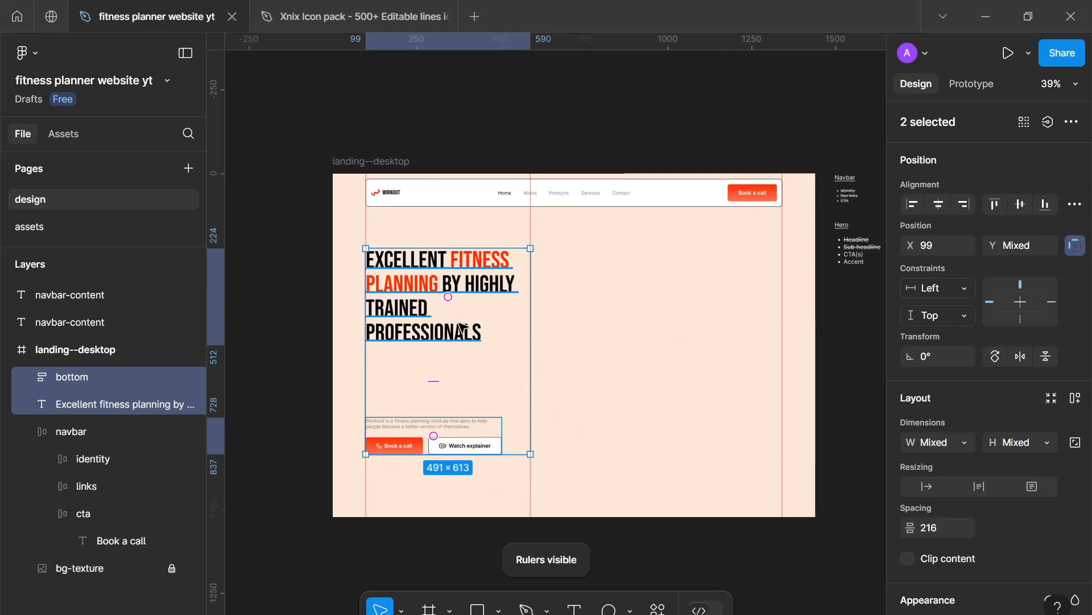
key("shift+a")
Set the new hero text frame's vertical gap to Auto and reduce its height to about 593.
left_click(968, 507)
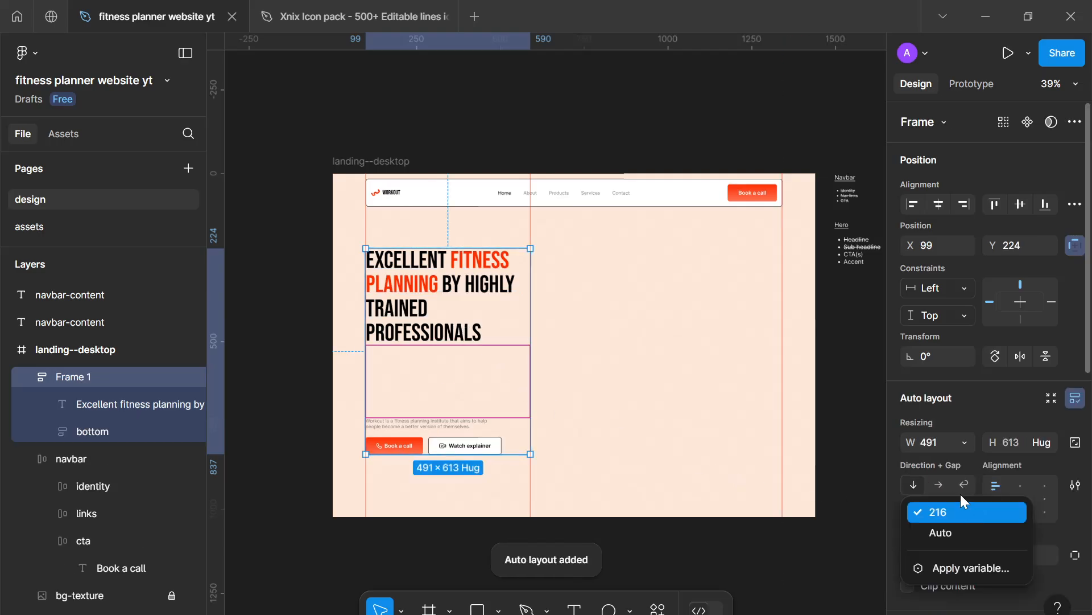
left_click(944, 535)
left_click_drag(397, 455, 407, 450)
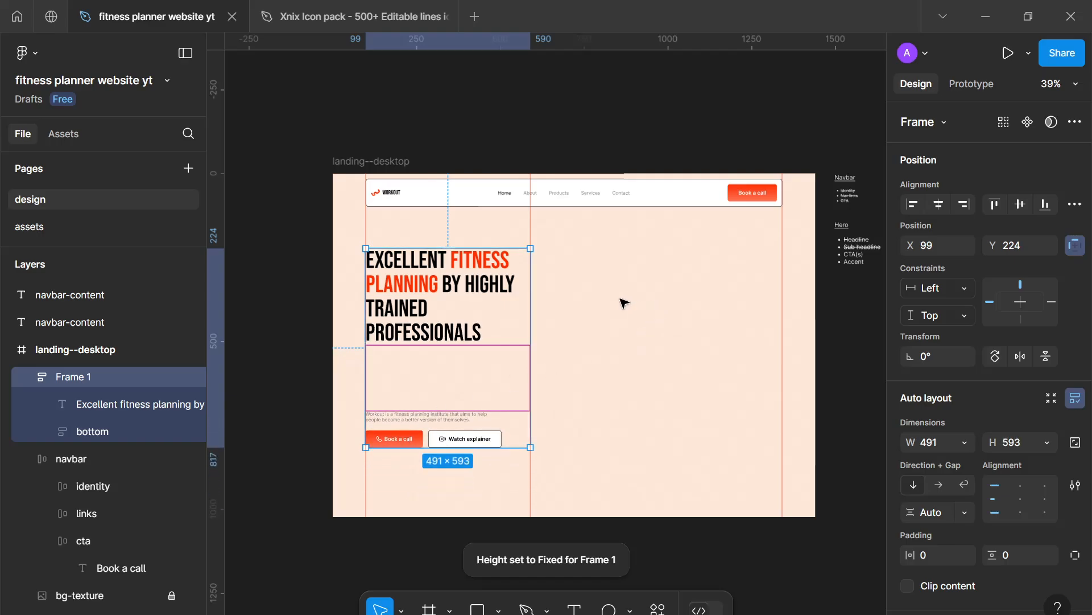
Strike through the "CTA(s)" item in the Hero checklist beside the landing page frame.
left_click_drag(607, 304, 561, 310)
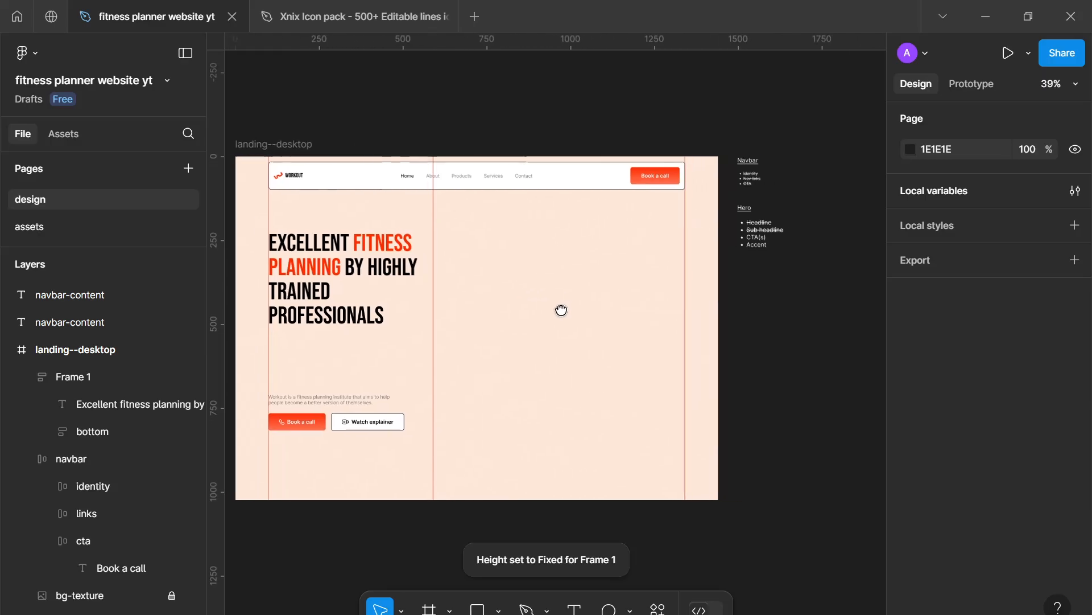
double_click(763, 233)
scroll(762, 234, "up", 3)
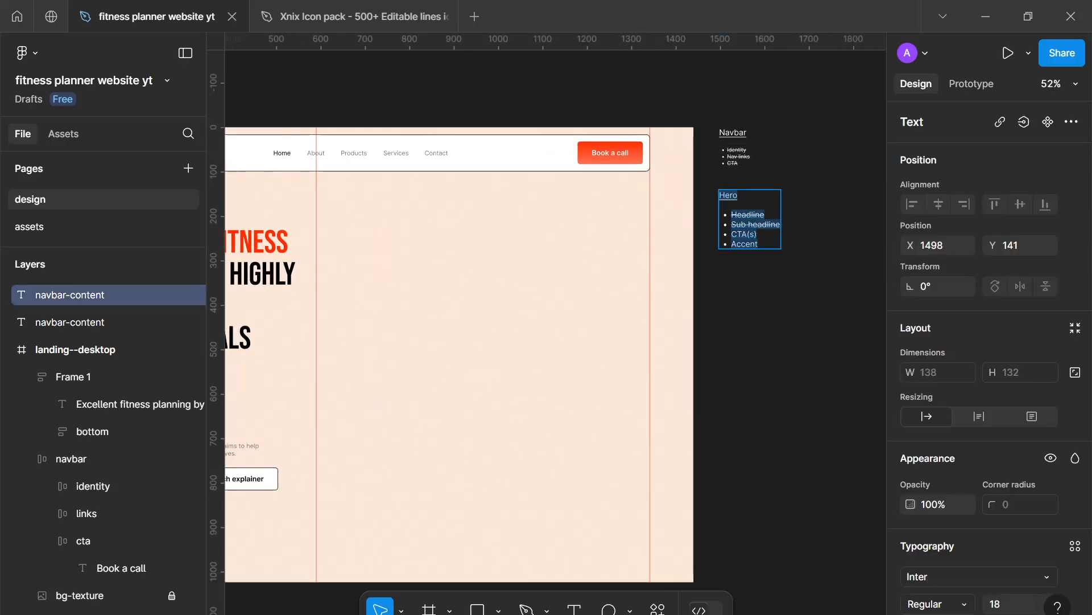
left_click(763, 225)
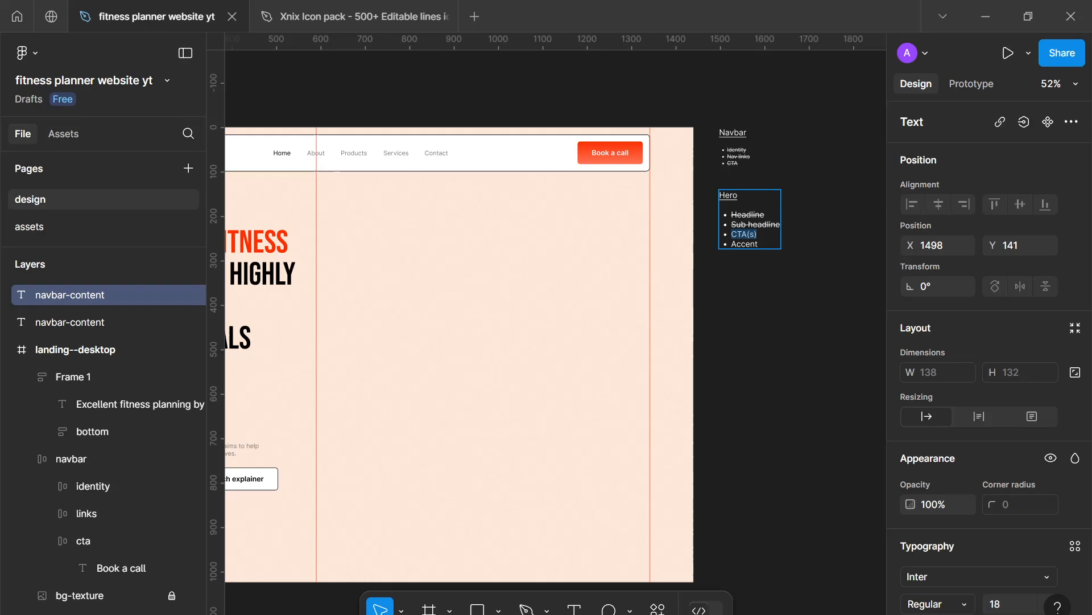
scroll(916, 473, "down", 5)
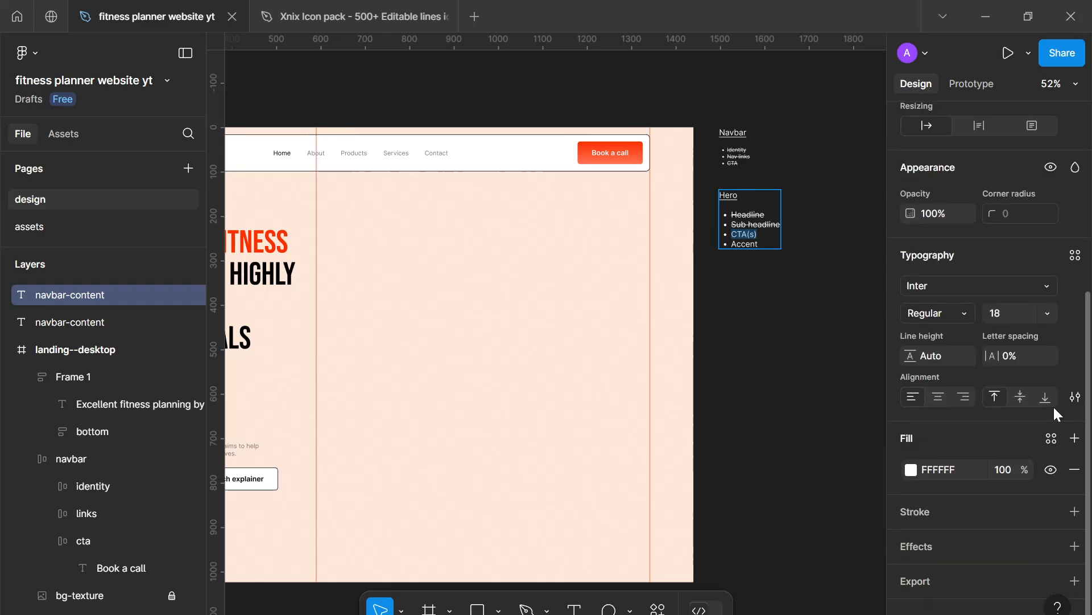
left_click(1074, 397)
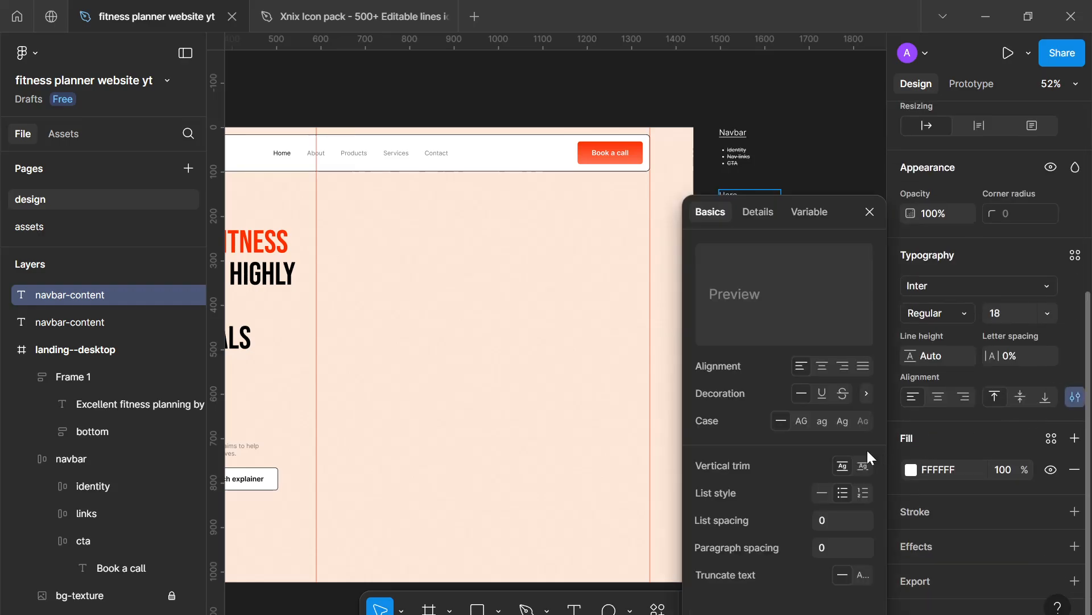
left_click(837, 393)
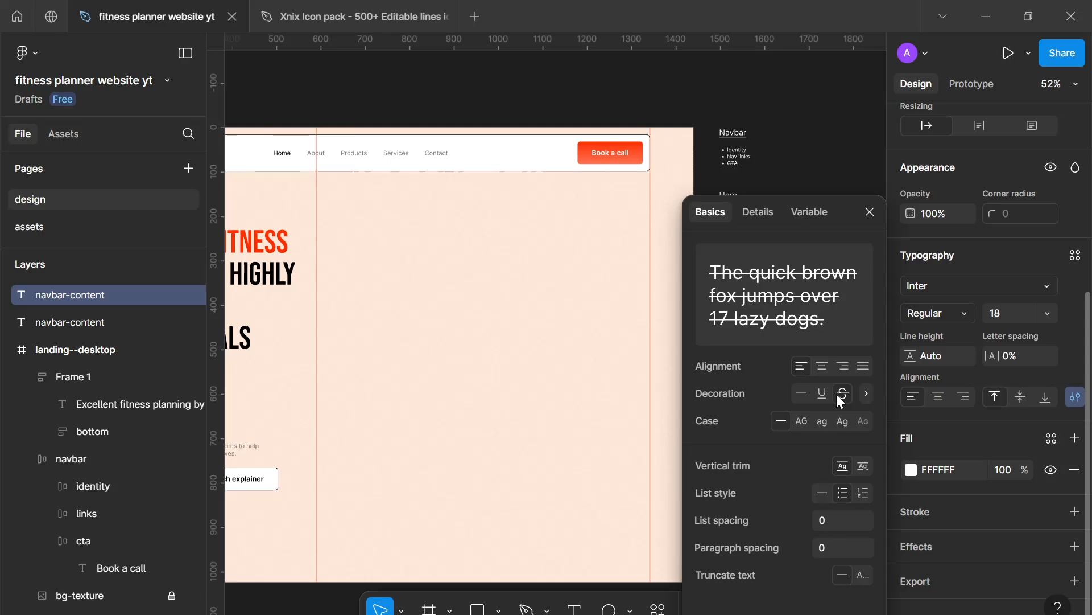
left_click(868, 212)
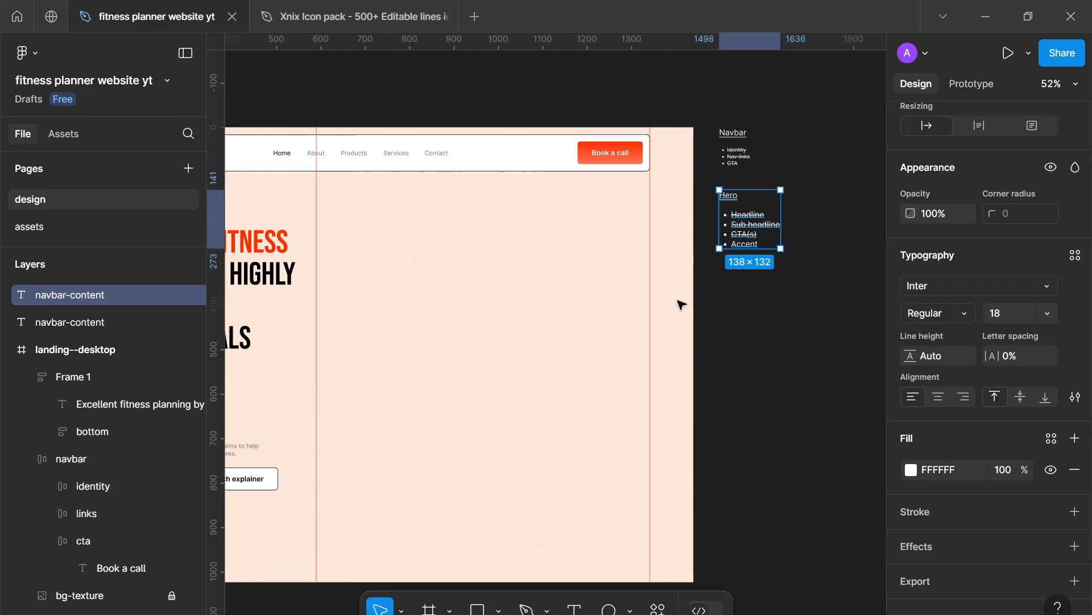
Try a placeholder rectangle of about 584 × 557 in the empty area beside the headline.
scroll(681, 304, "down", 1)
scroll(634, 310, "left", 5)
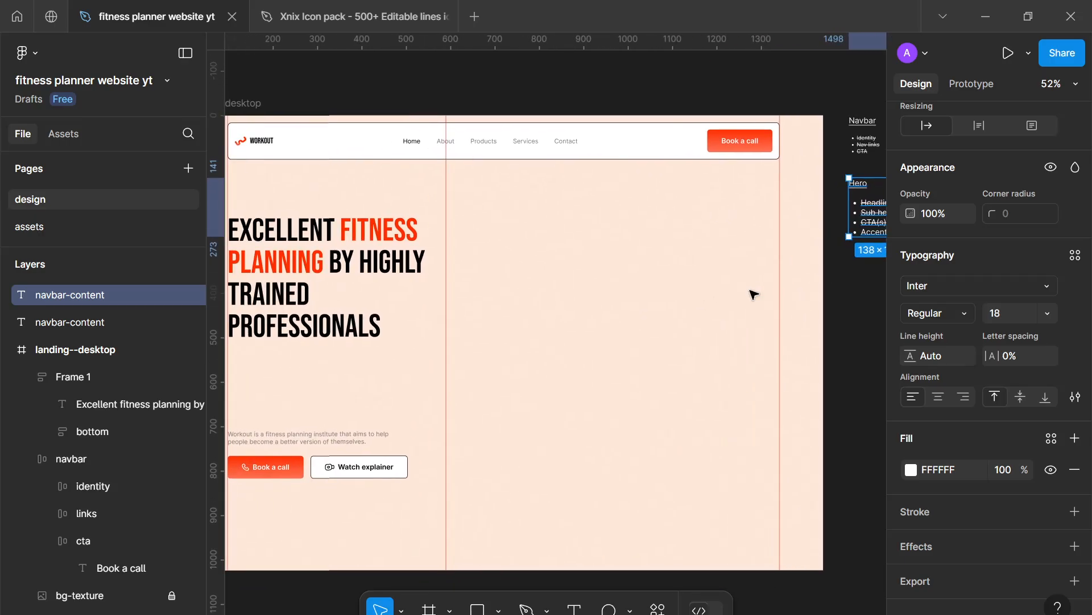
key("r")
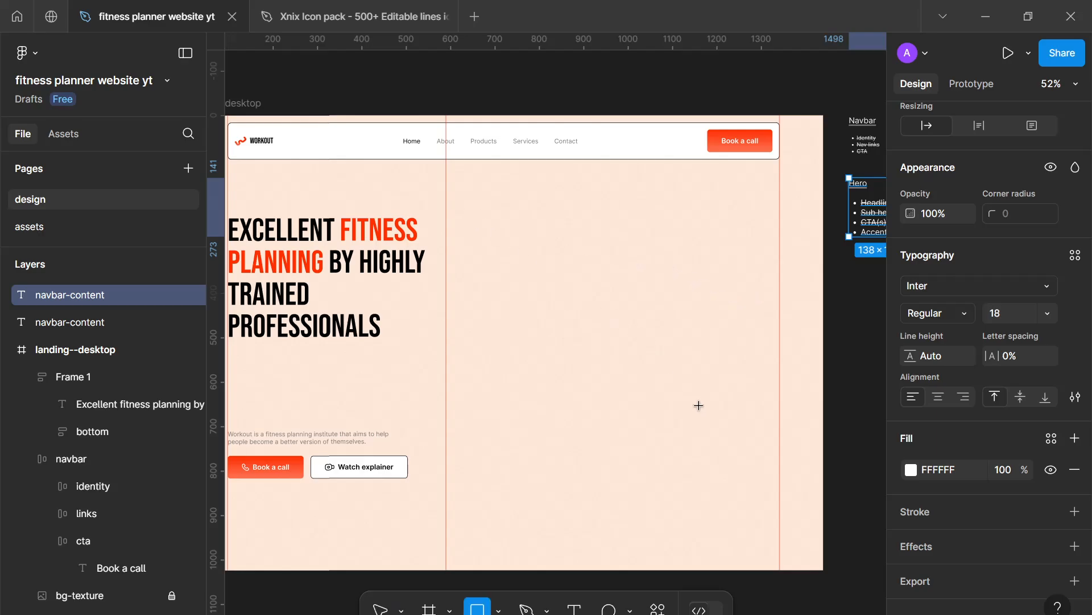
mouse_move(476, 215)
left_mouse_down()
mouse_move(735, 441)
mouse_move(734, 462)
left_mouse_up()
left_click(700, 490)
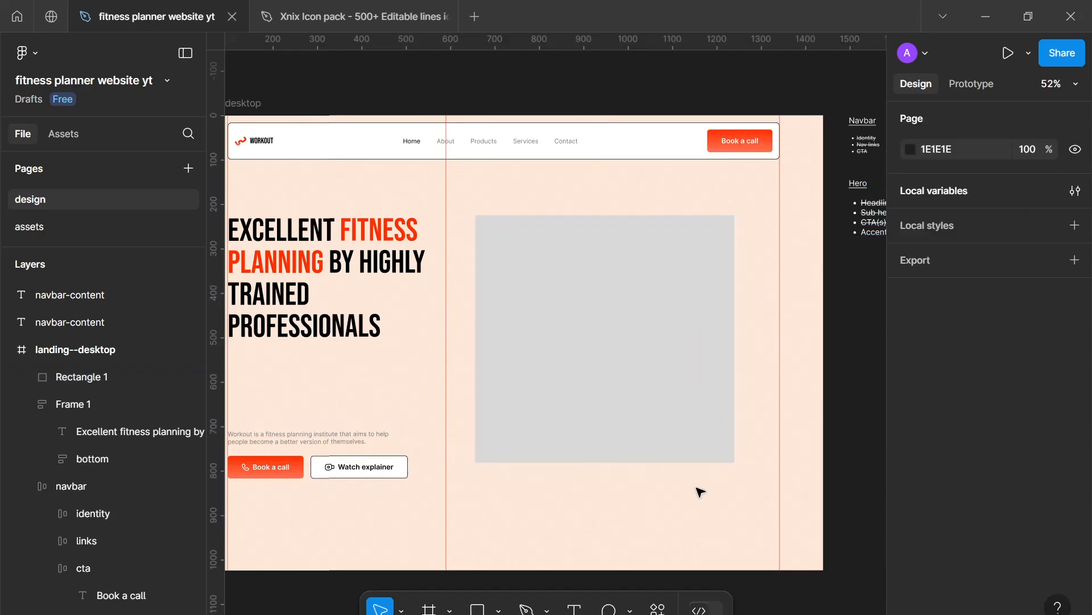
key("shift+r")
scroll(700, 491, "down", 2)
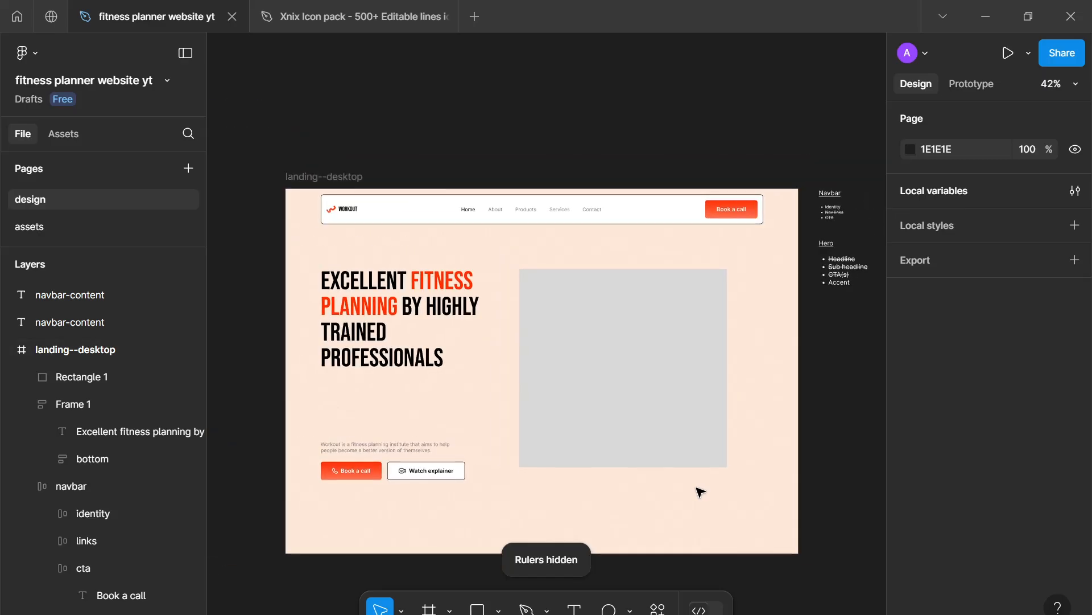
key("shift+r")
left_click(661, 433)
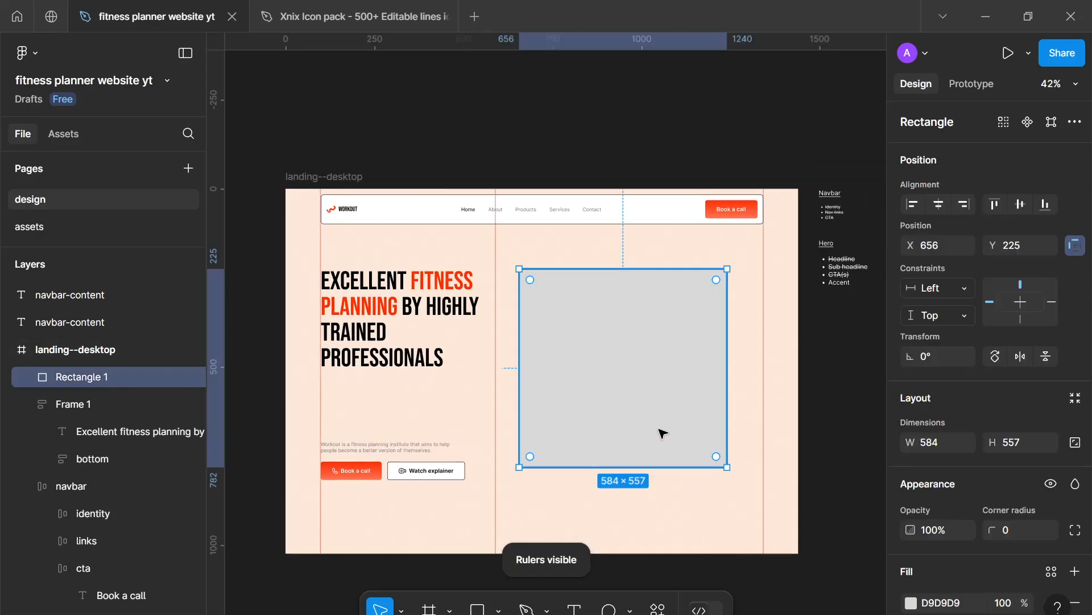
key("Delete")
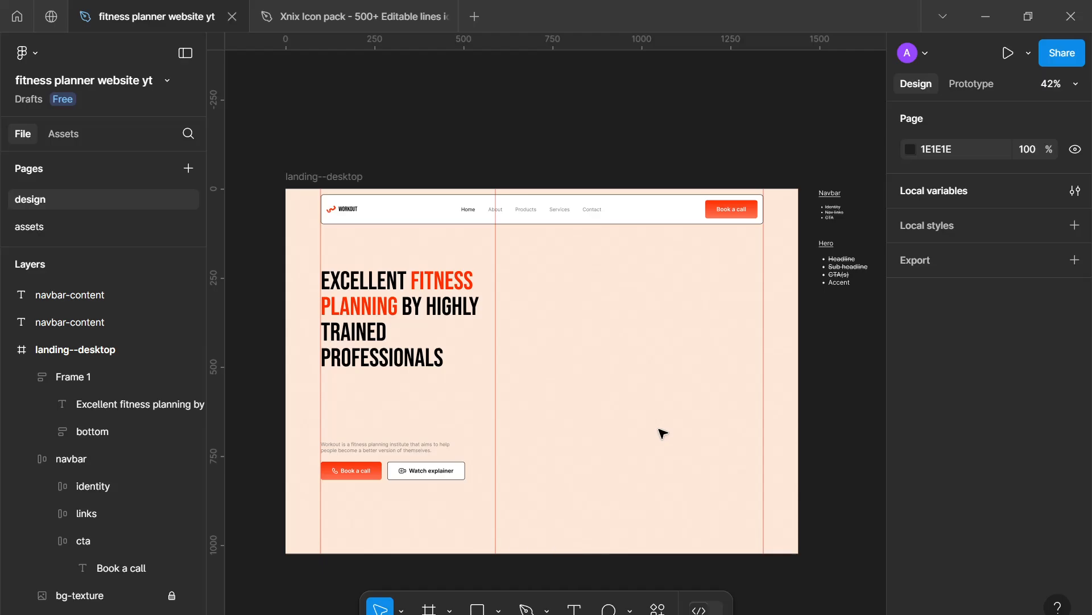
Add a vertical guide at the start of the sixth column of landing--desktop, showing the 12-column layout grid only while placing it.
left_click(358, 177)
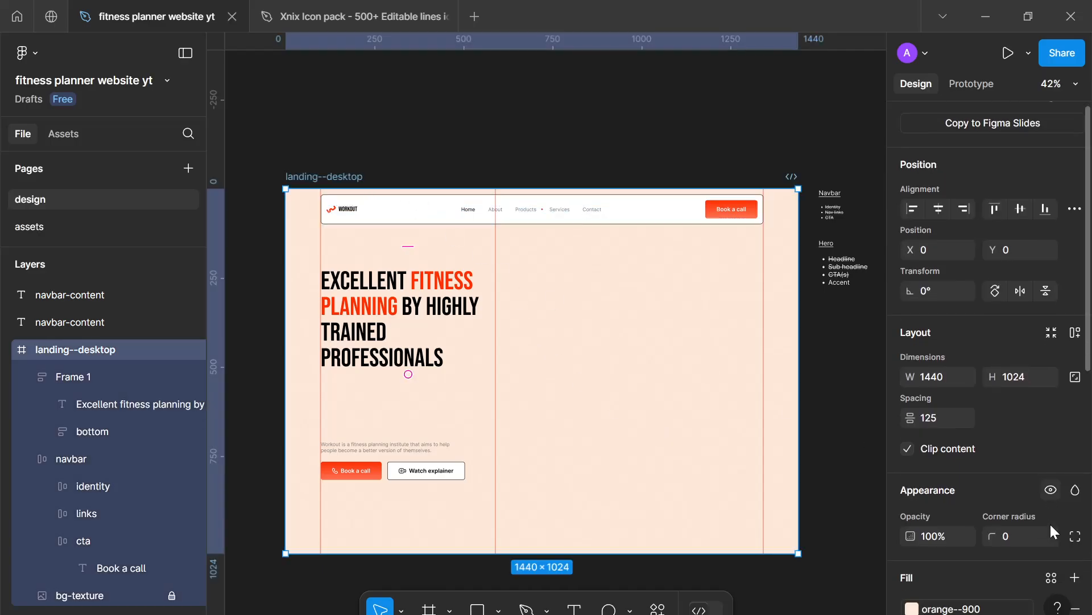
scroll(967, 493, "down", 5)
left_click(1051, 539)
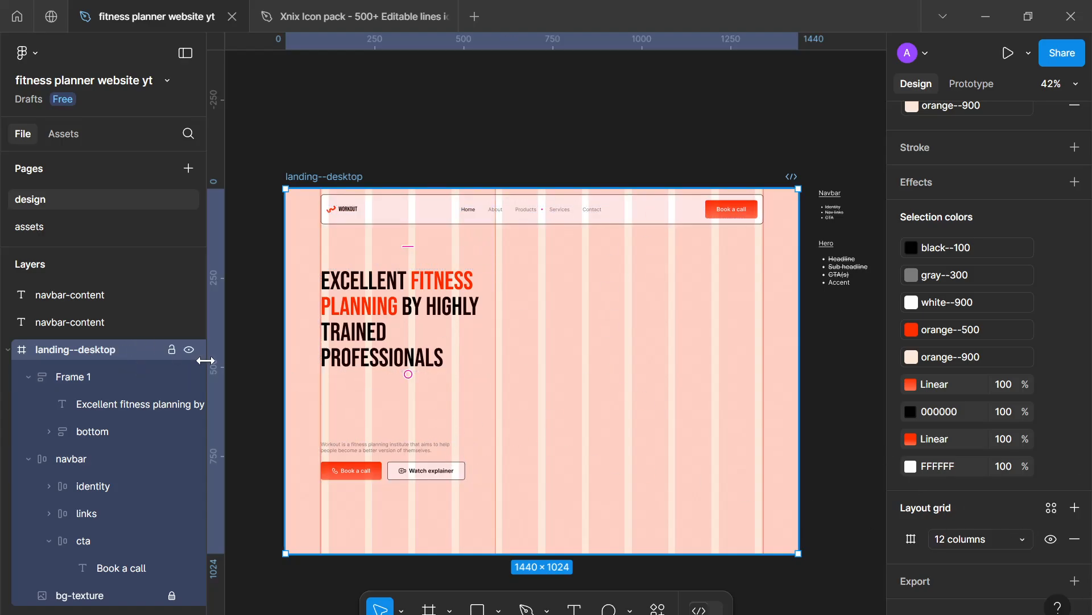
left_click_drag(212, 360, 500, 393)
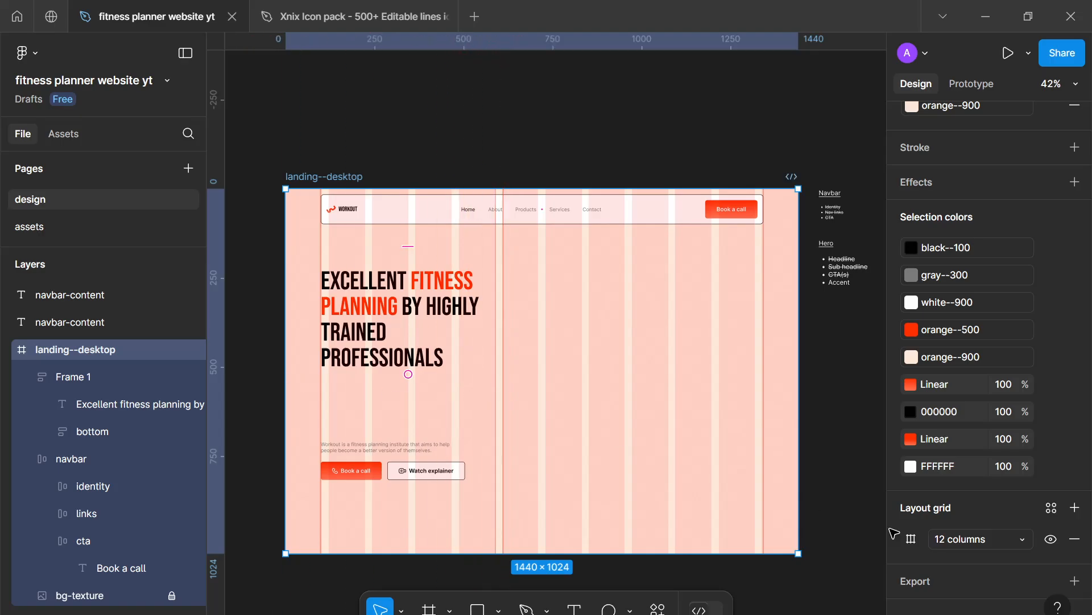
left_click(1052, 539)
key("Escape")
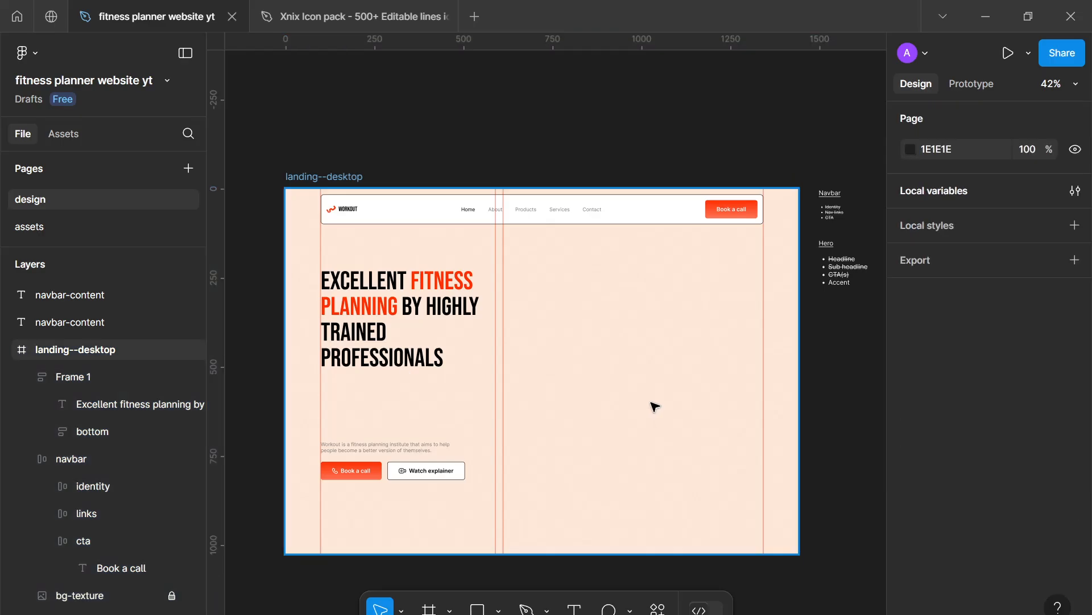
scroll(654, 407, "up", 3)
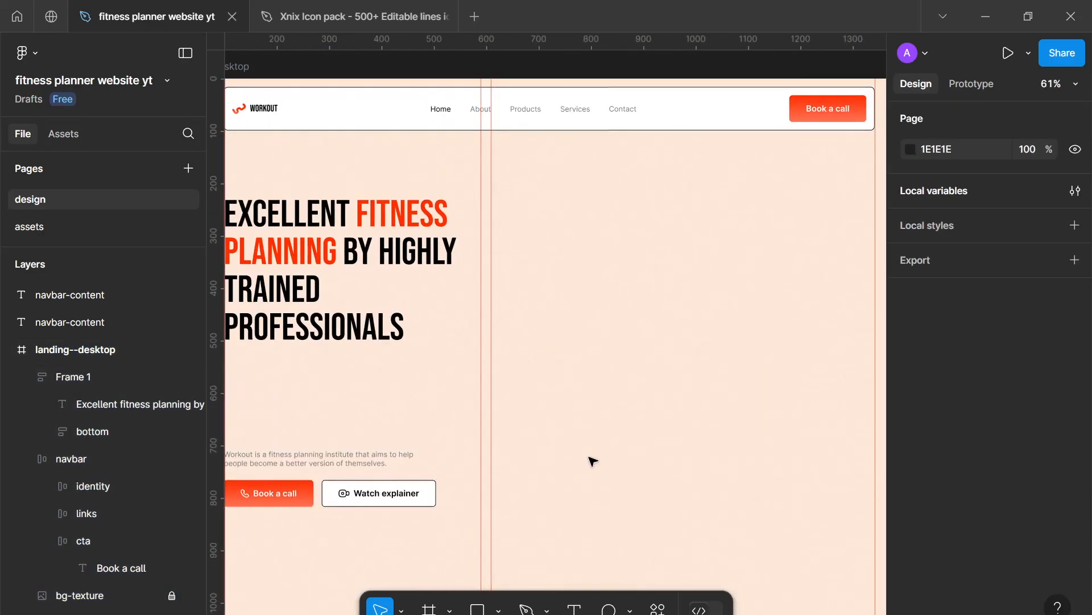
left_click_drag(637, 417, 463, 410)
left_click_drag(430, 221, 719, 343)
scroll(532, 380, "down", 1)
scroll(532, 380, "down", 3)
left_click_drag(532, 380, 585, 383)
scroll(585, 410, "up", 2)
scroll(585, 384, "up", 1)
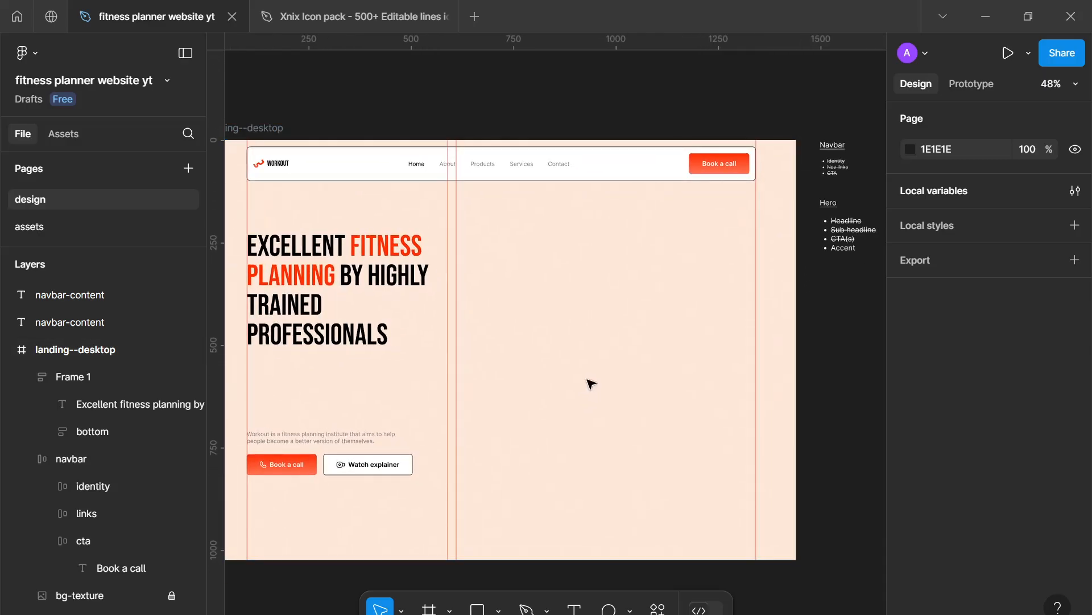
key("r")
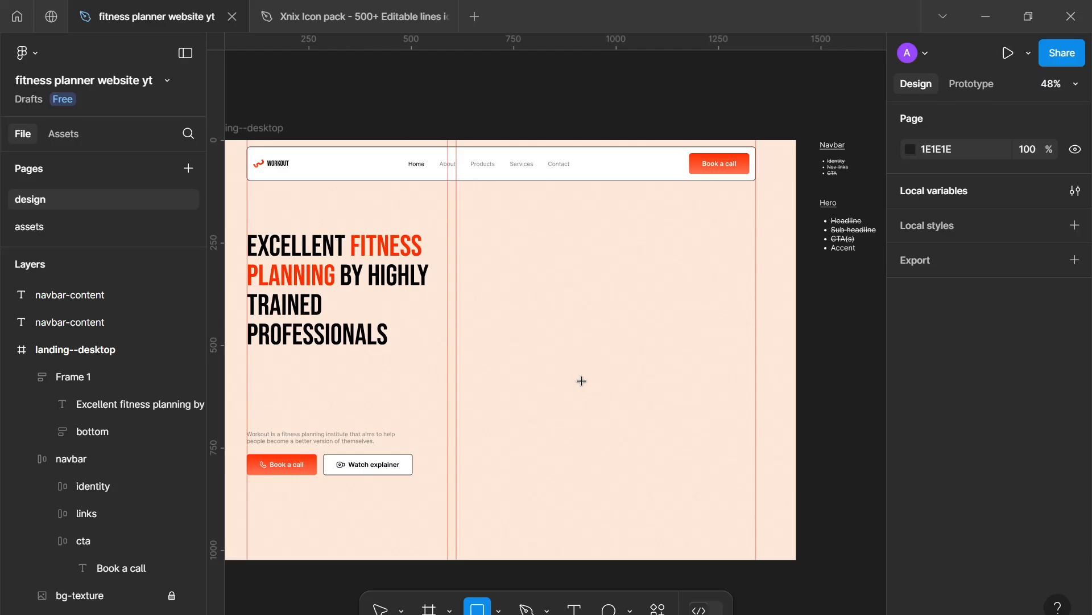
left_click(519, 364)
scroll(519, 364, "up", 3)
key("ctrl+z")
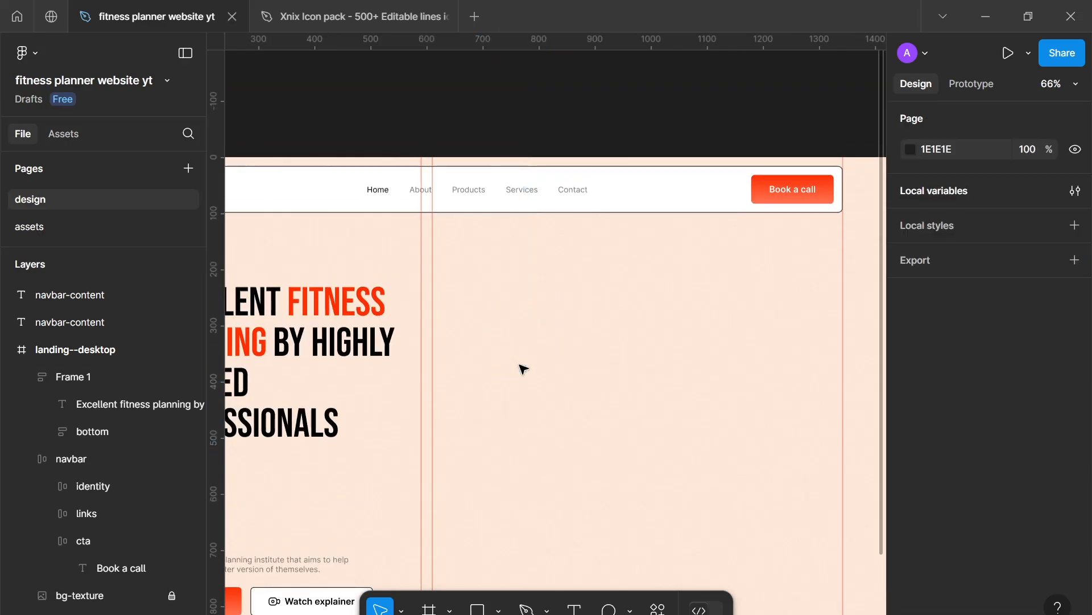
Add a text layer reading "Over 300" in the empty hero area beside the headline.
key("t")
scroll(560, 358, "up", 3)
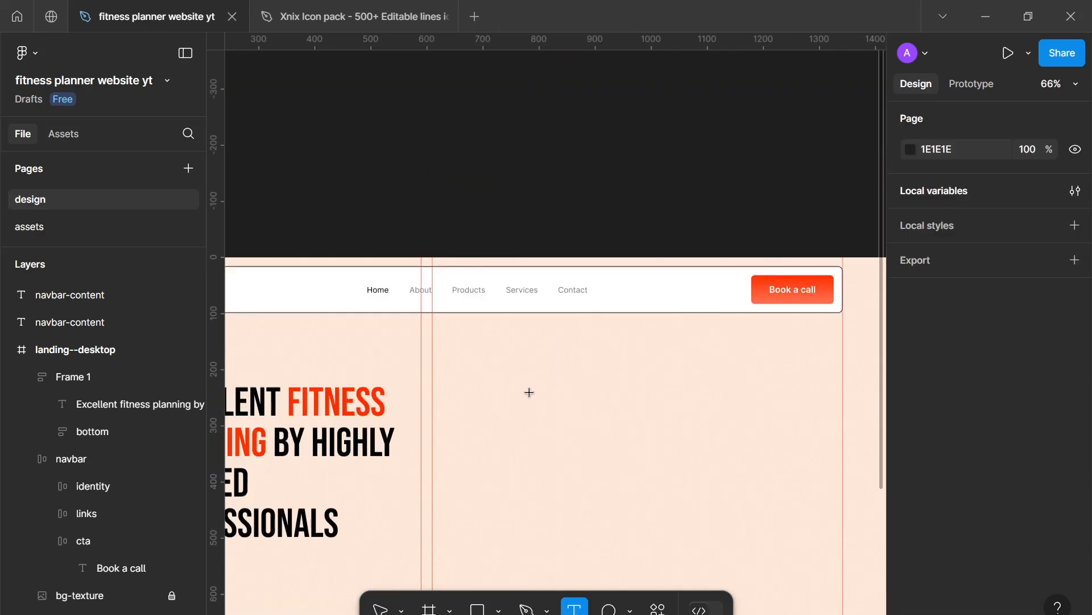
left_click(531, 397)
scroll(512, 268, "up", 5)
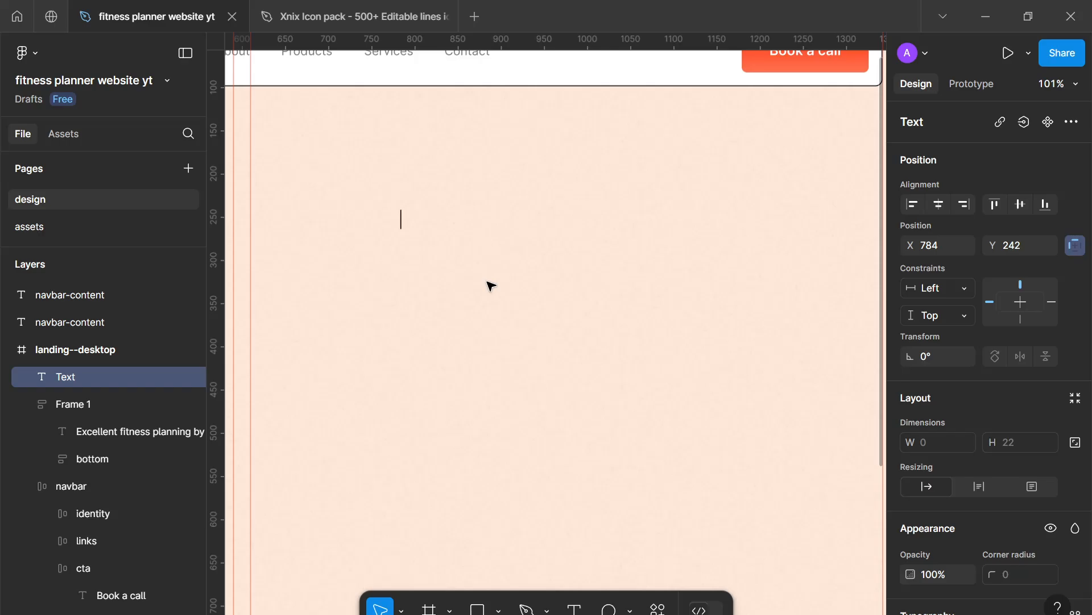
type("Over 300")
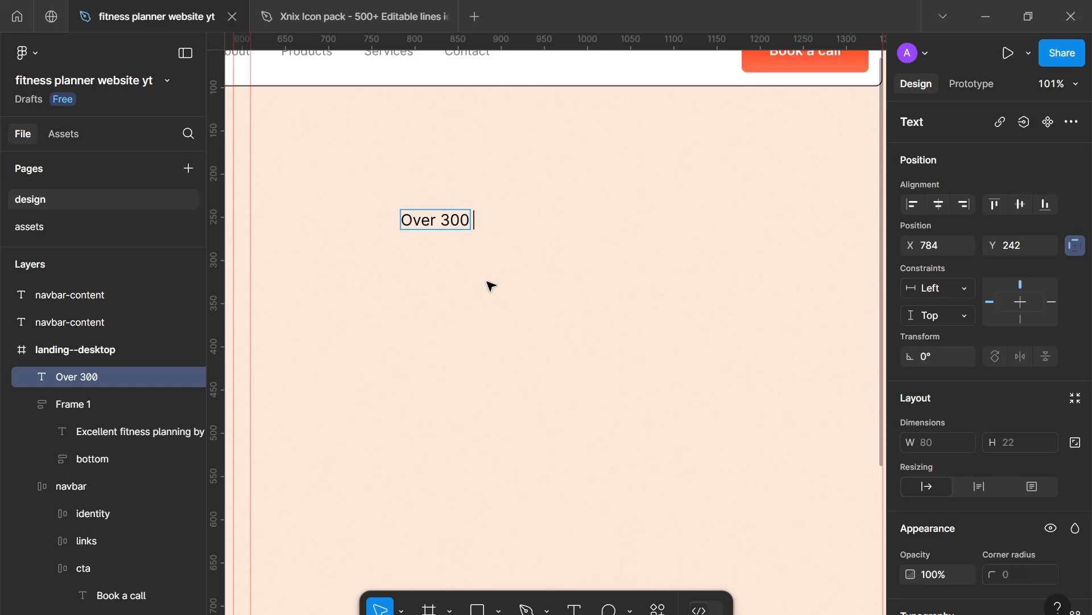
Rename the Frame 1 layer holding the headline and bottom group as "content".
double_click(97, 394)
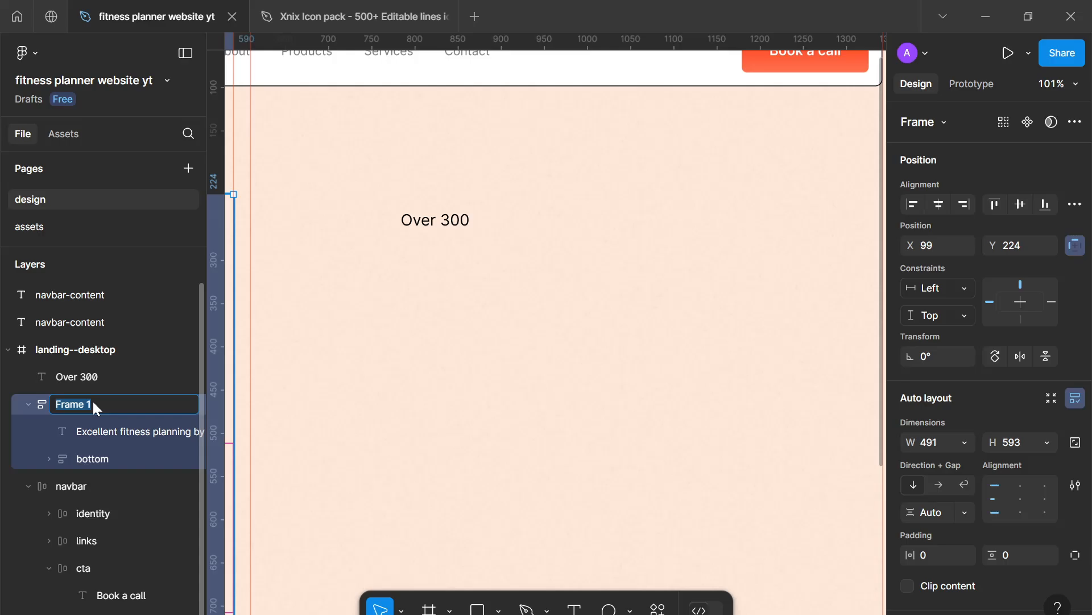
type("content")
key("Return")
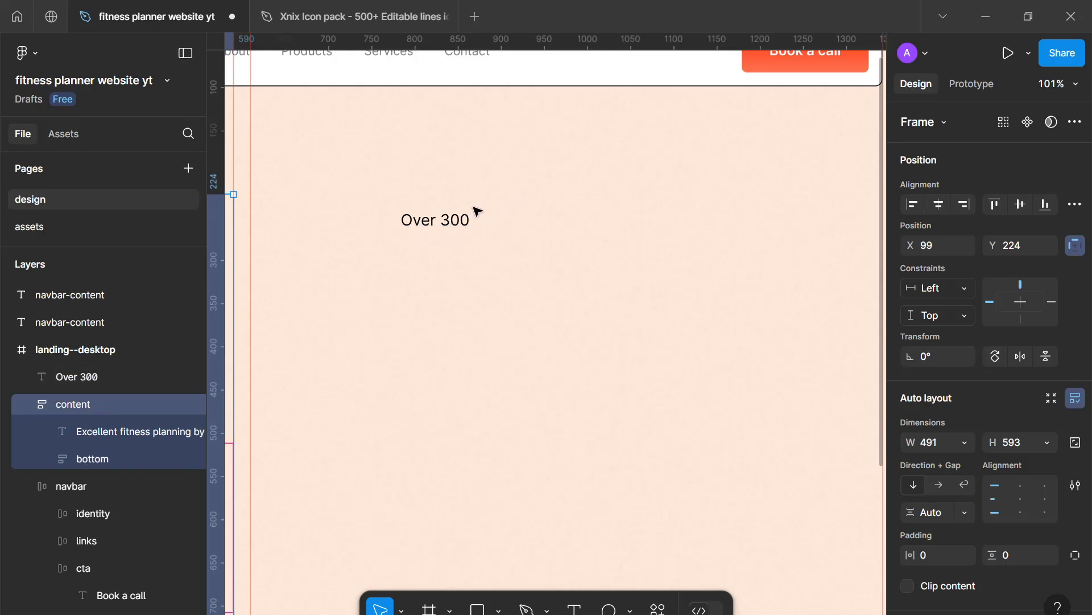
Extend the "Over 300" text to read "Over 300 satisfied users worldwide".
double_click(467, 221)
key("Escape")
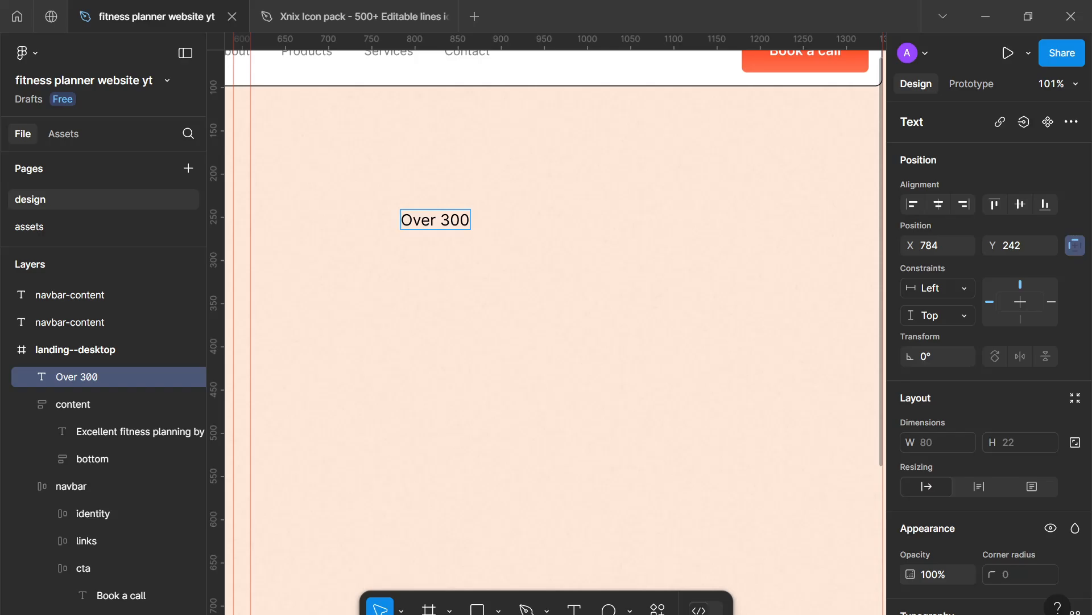
type("satisfied")
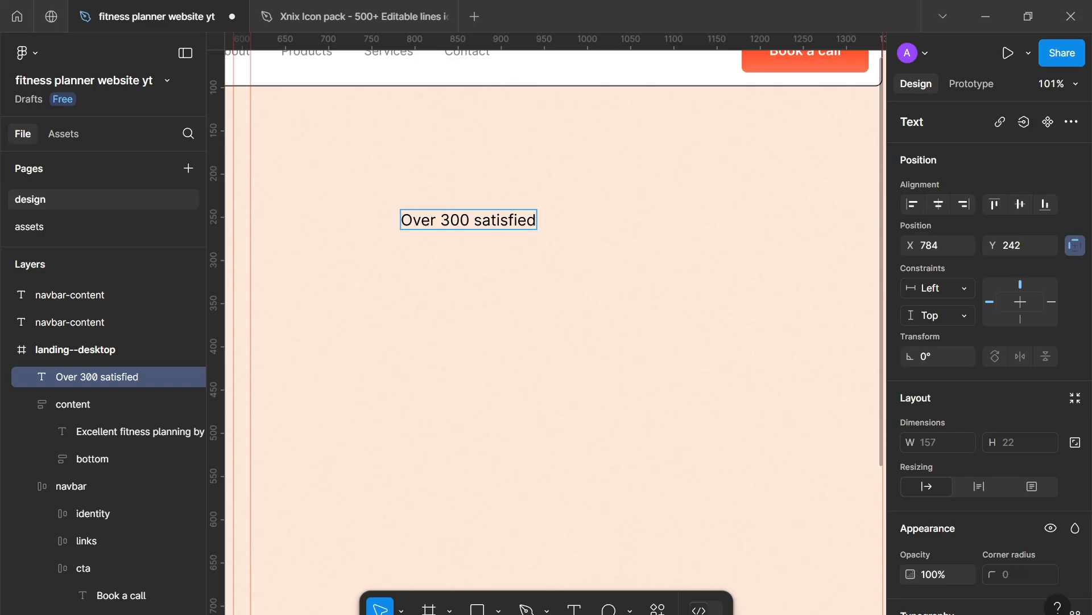
type(" users wor")
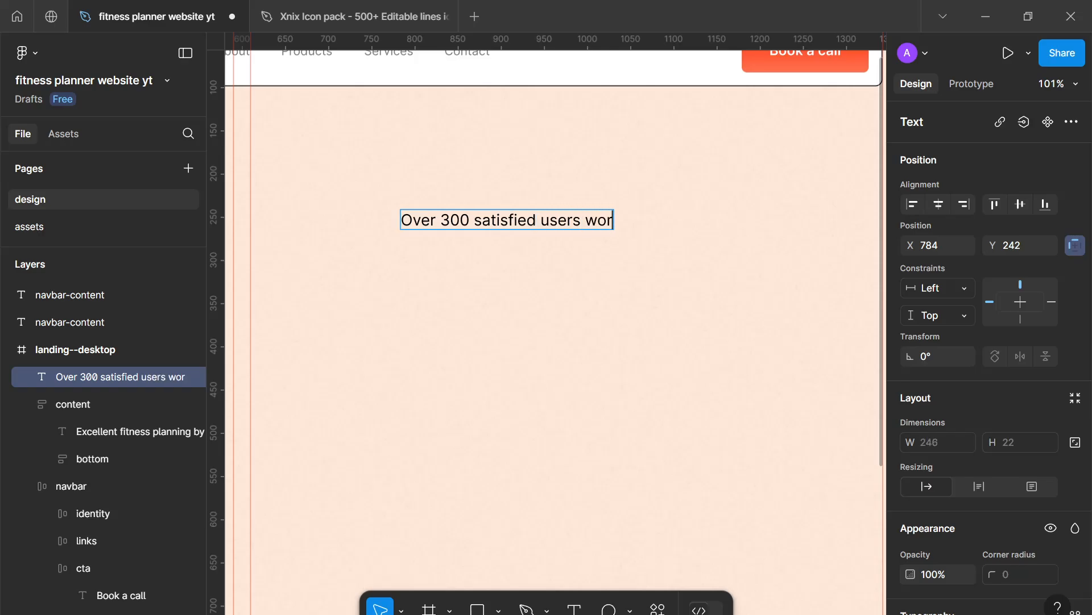
type("ldwide")
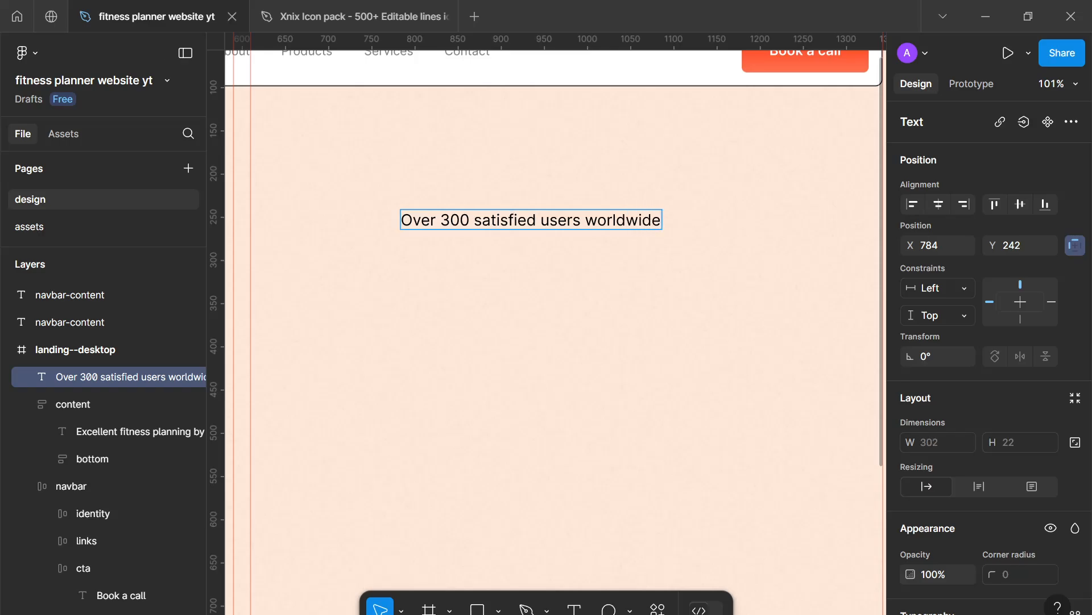
key("Escape")
Duplicate the users line just below itself and reword the copy to "We have worked with over 348 people in the previous year with a perfect rating.".
key("ctrl+d")
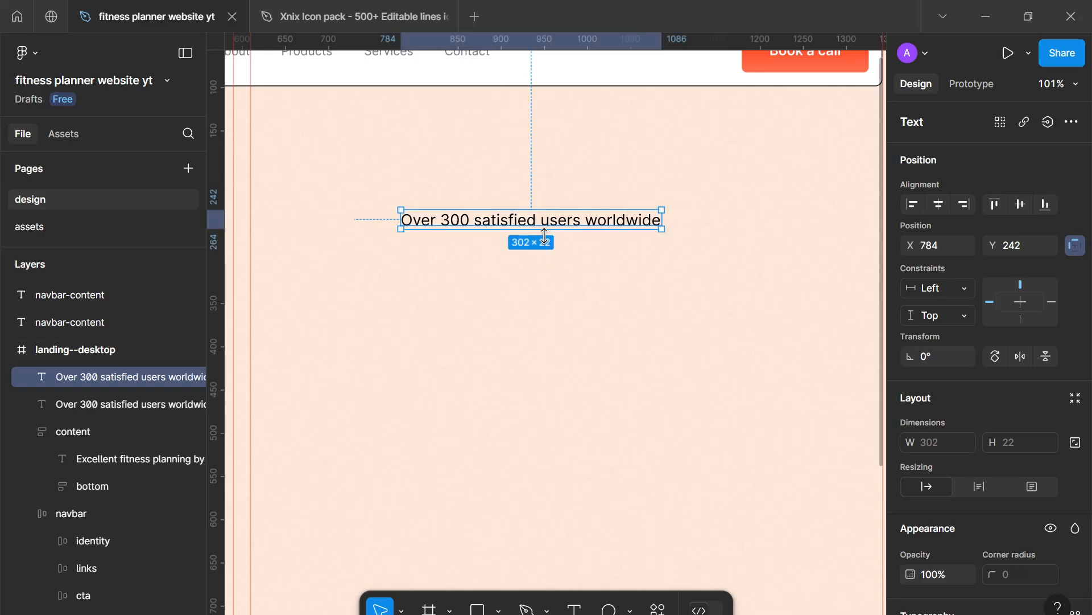
left_click_drag(547, 233, 541, 266)
key("Return")
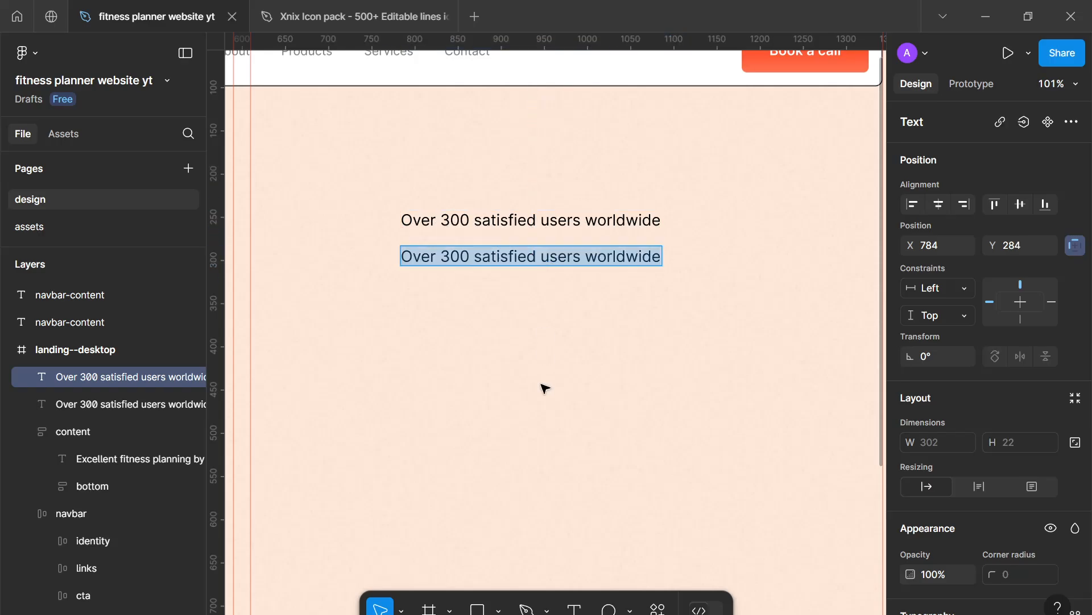
type("We have")
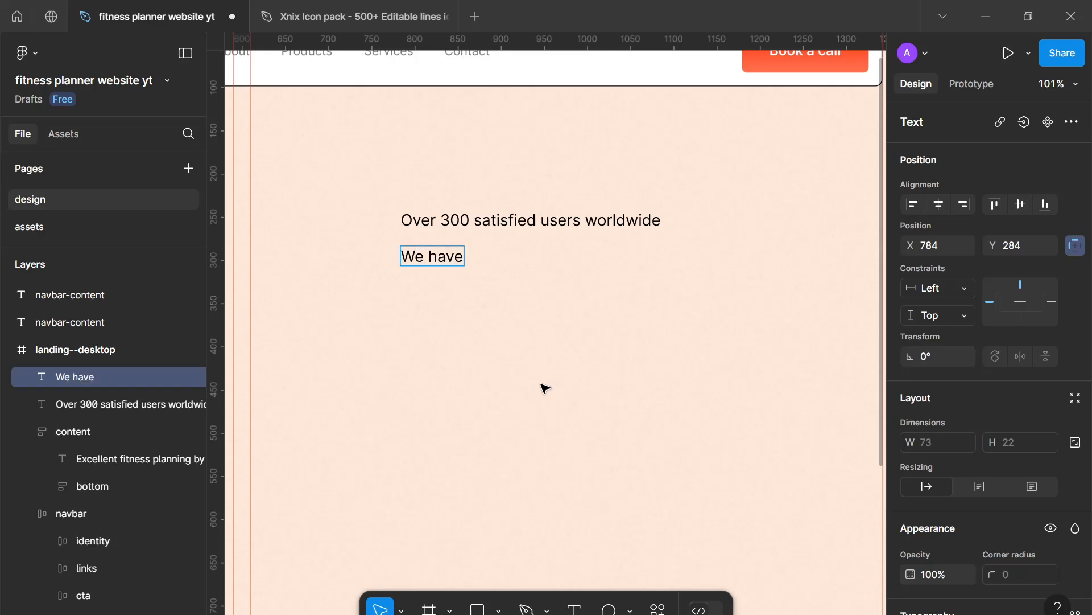
type(" worked")
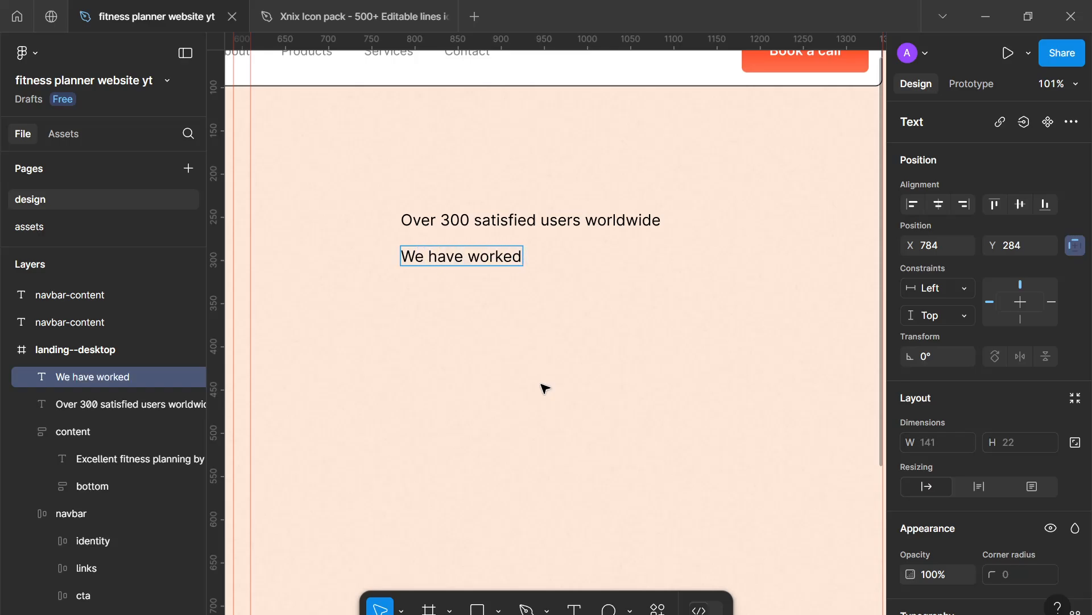
type(" with over 30")
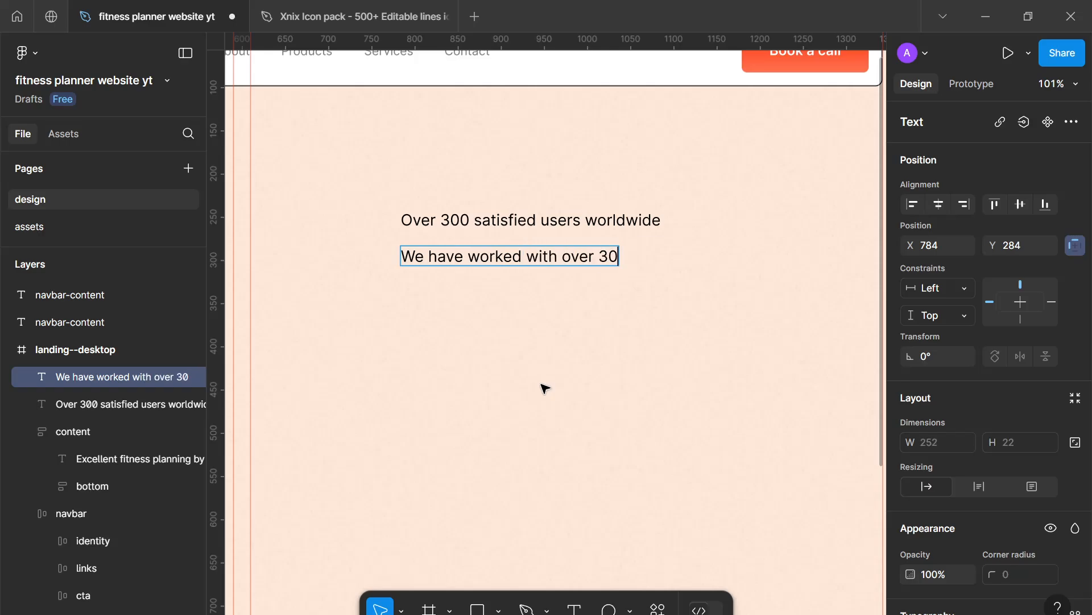
key("BackSpace")
type("48 people")
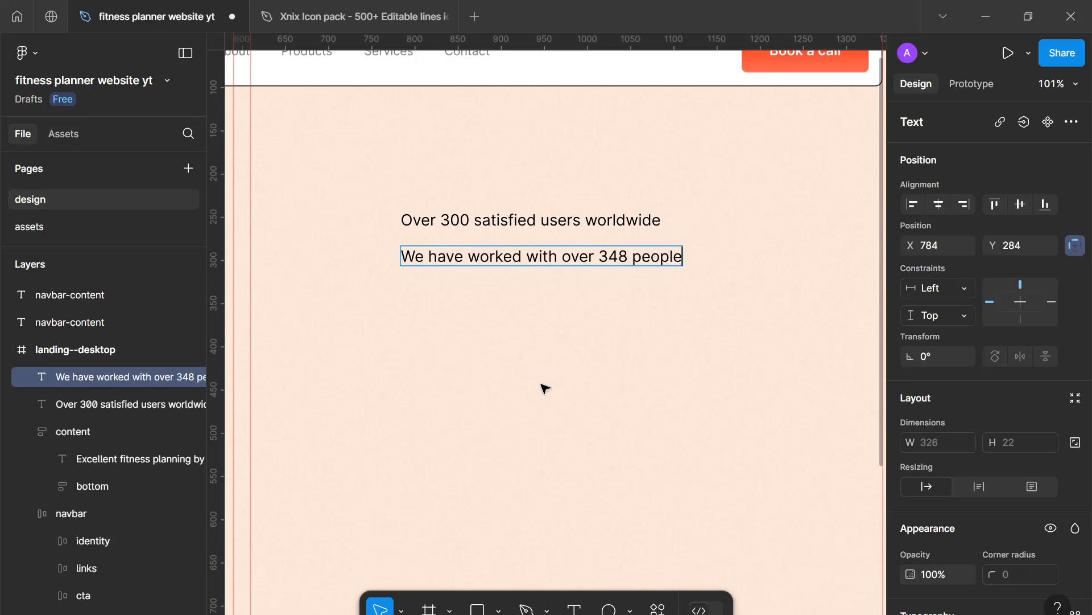
type(" in the per")
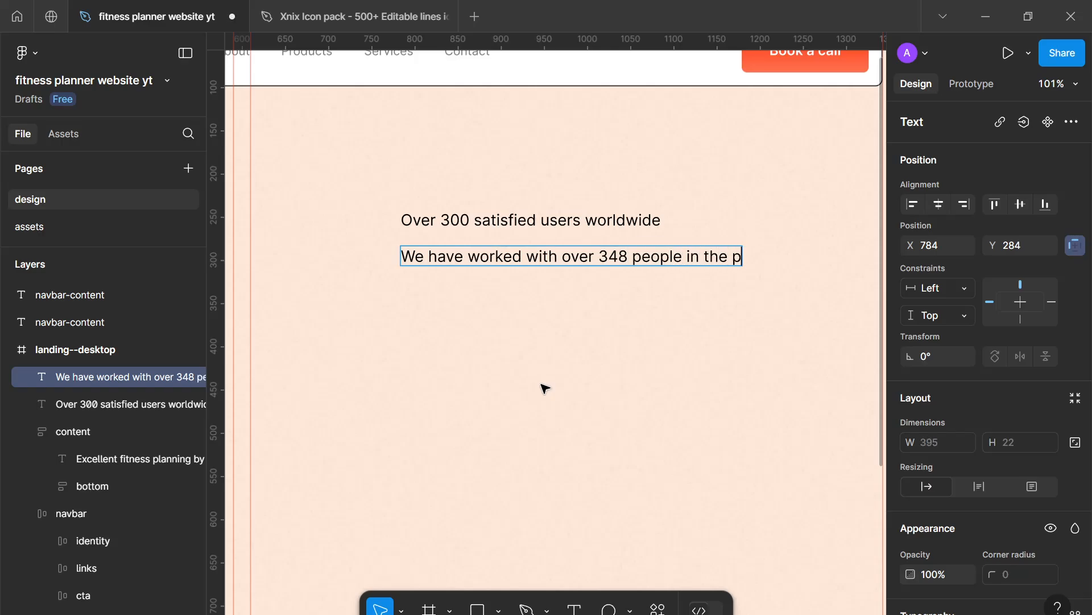
key("BackSpace")
key("BackSpace")
type("revious year")
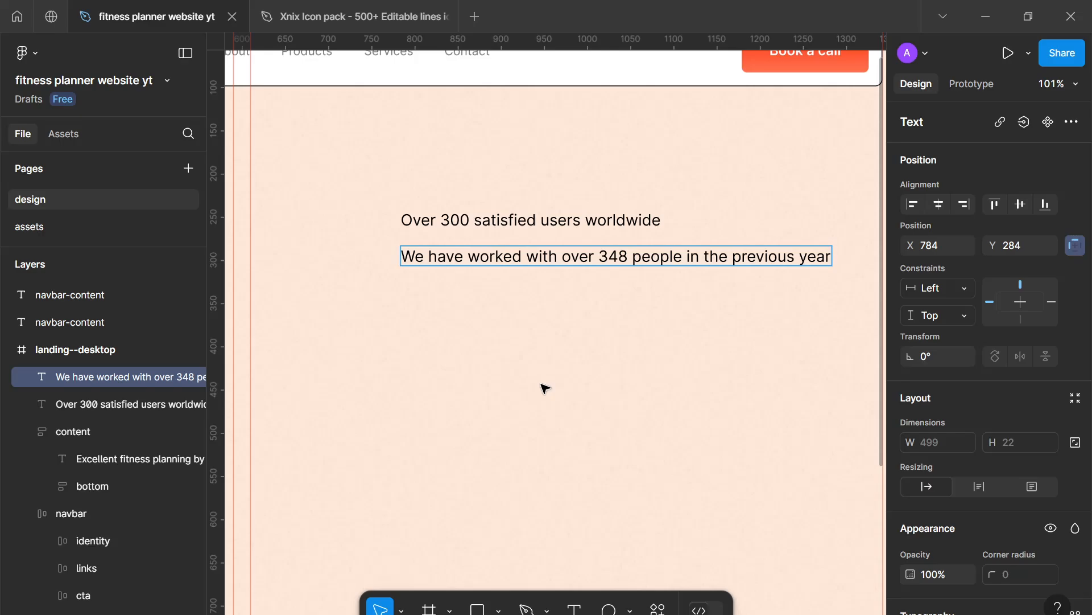
type(" with a positive")
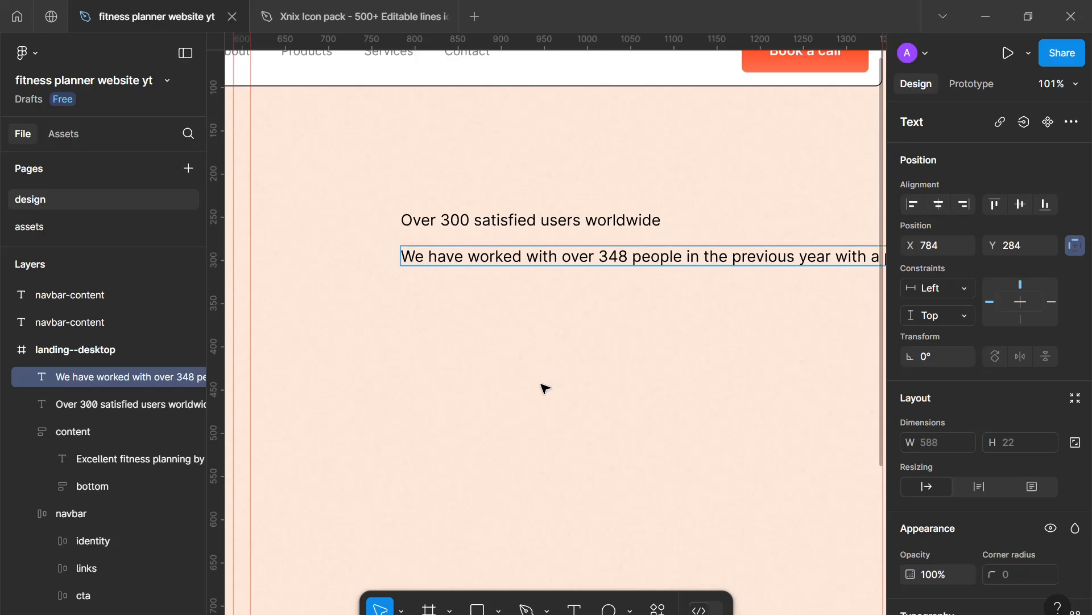
type("ing")
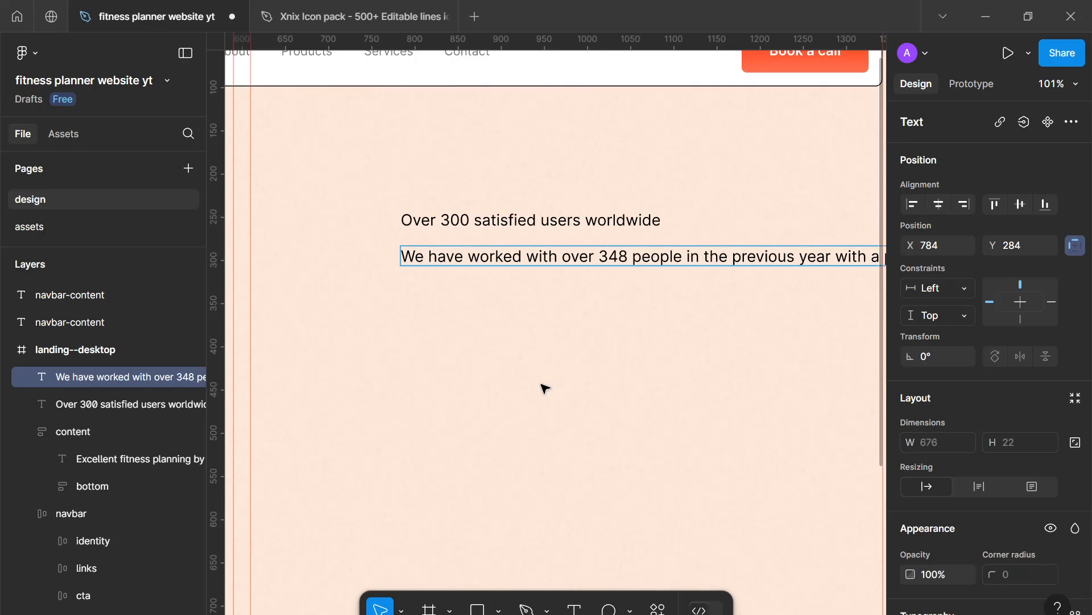
key("Escape")
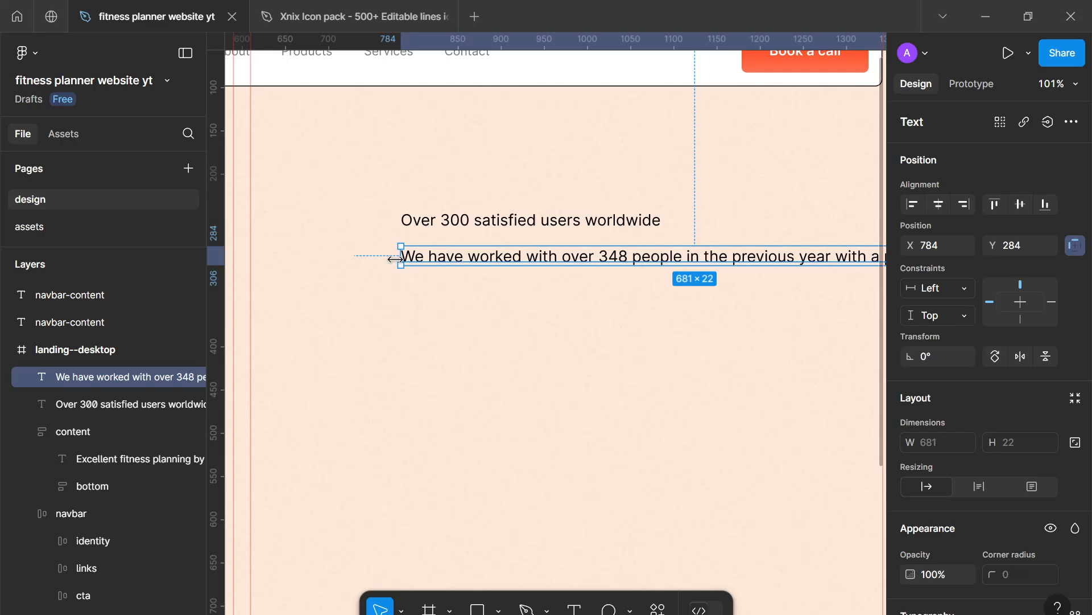
Wrap the perfect-rating sentence onto two lines in a box about 370 wide and align its left edge with the users line.
left_click_drag(400, 255, 432, 293)
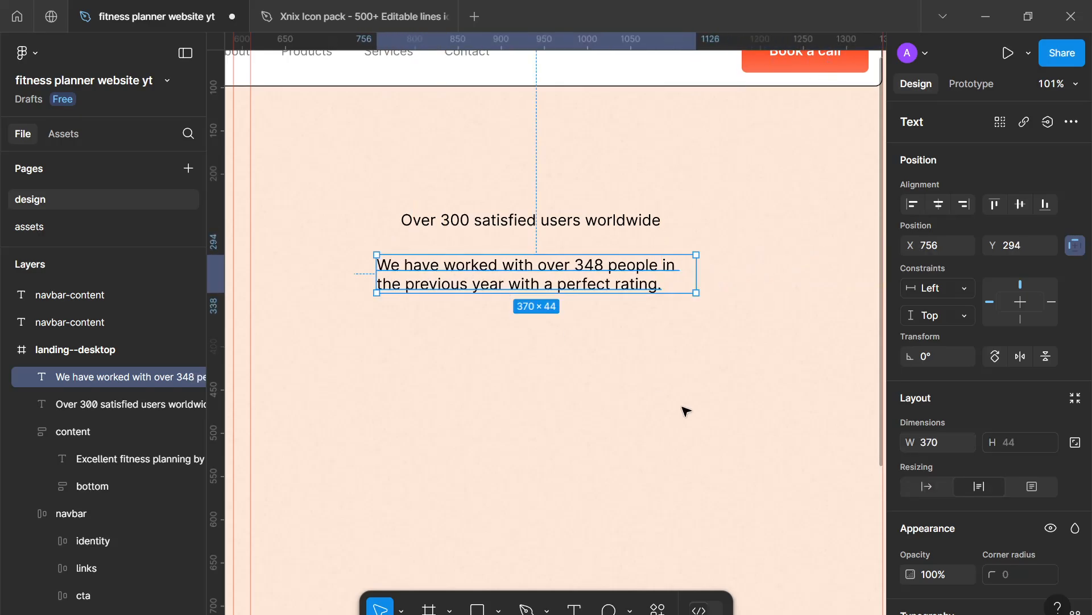
scroll(964, 499, "down", 1)
scroll(961, 495, "down", 2)
scroll(959, 497, "up", 3)
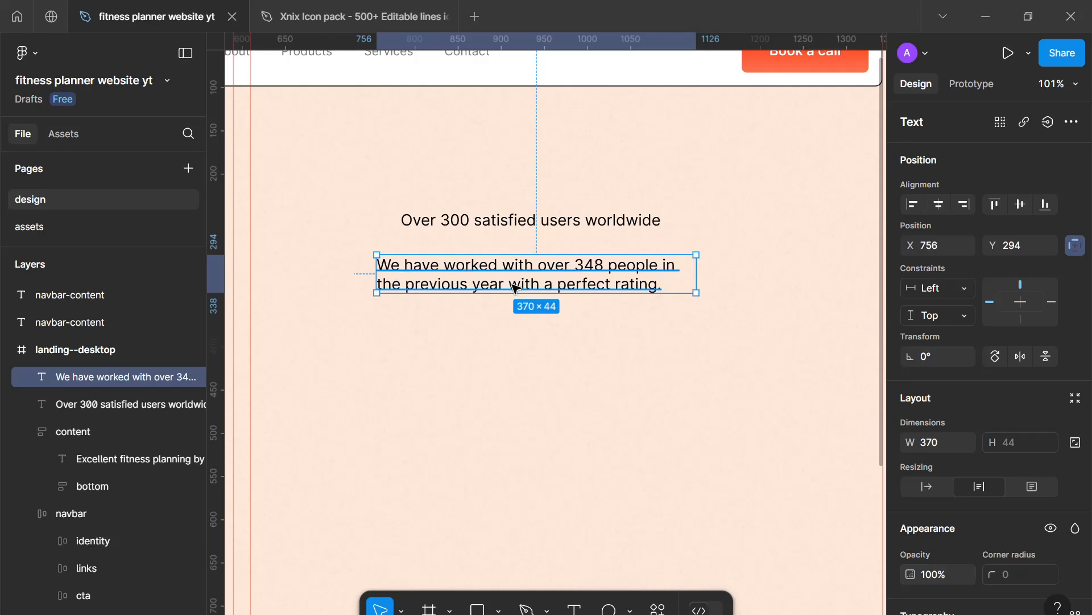
left_click_drag(518, 288, 541, 284)
left_click(522, 368)
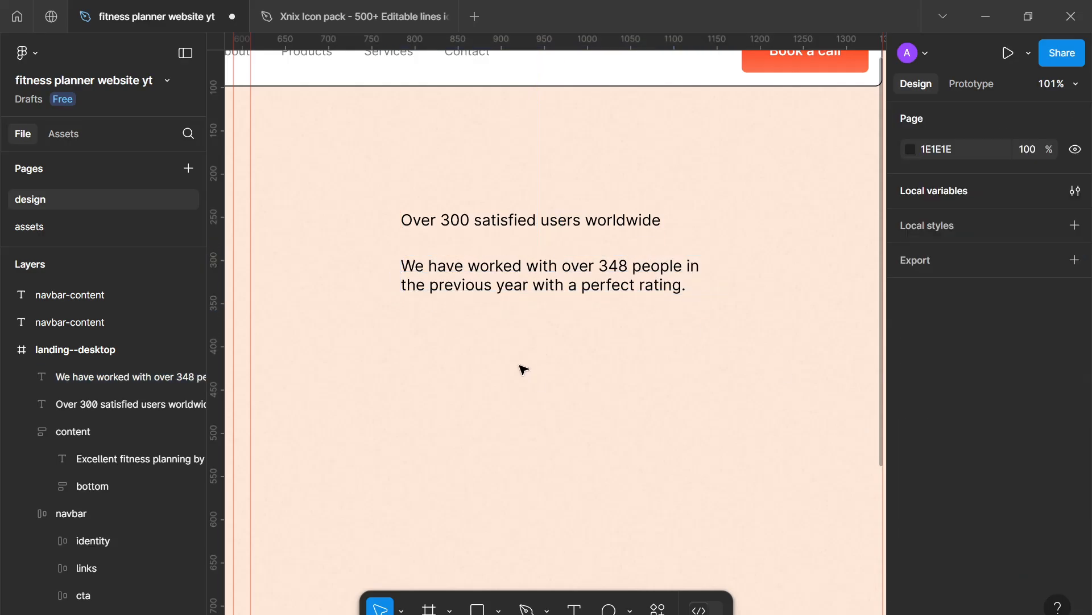
Draw a placeholder rectangle of about 371 × 107 directly below the perfect-rating text.
scroll(519, 364, "down", 1)
scroll(530, 359, "left", 1)
scroll(523, 357, "up", 2)
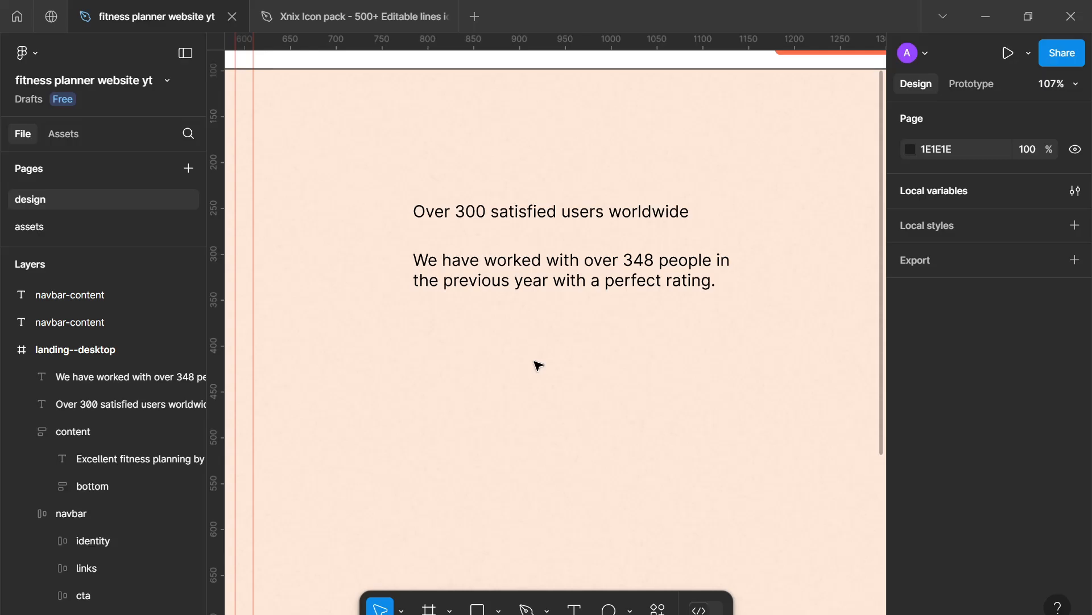
key("r")
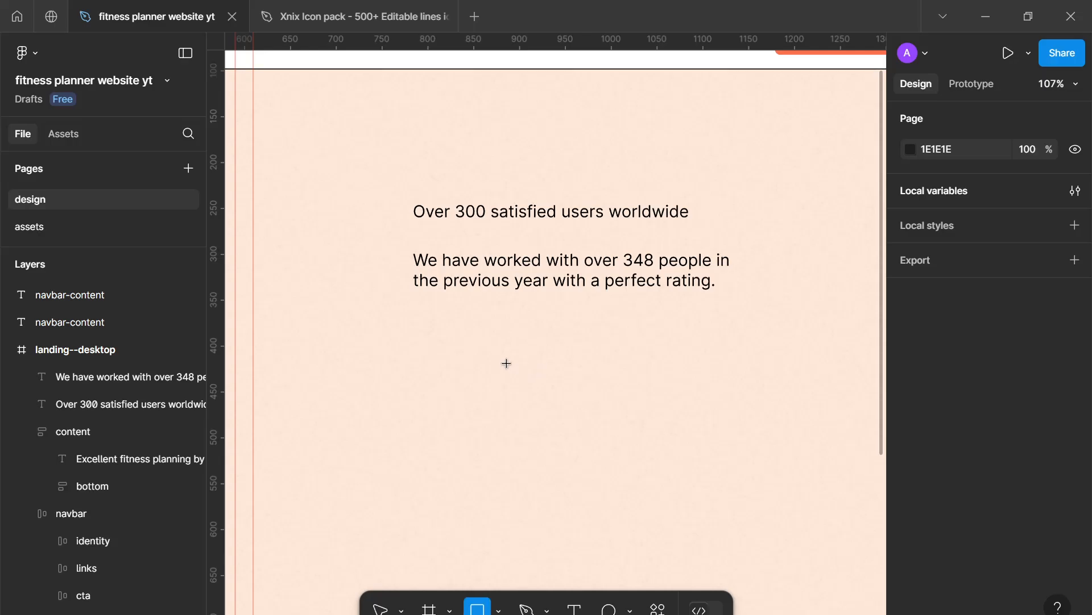
left_click_drag(412, 318, 751, 417)
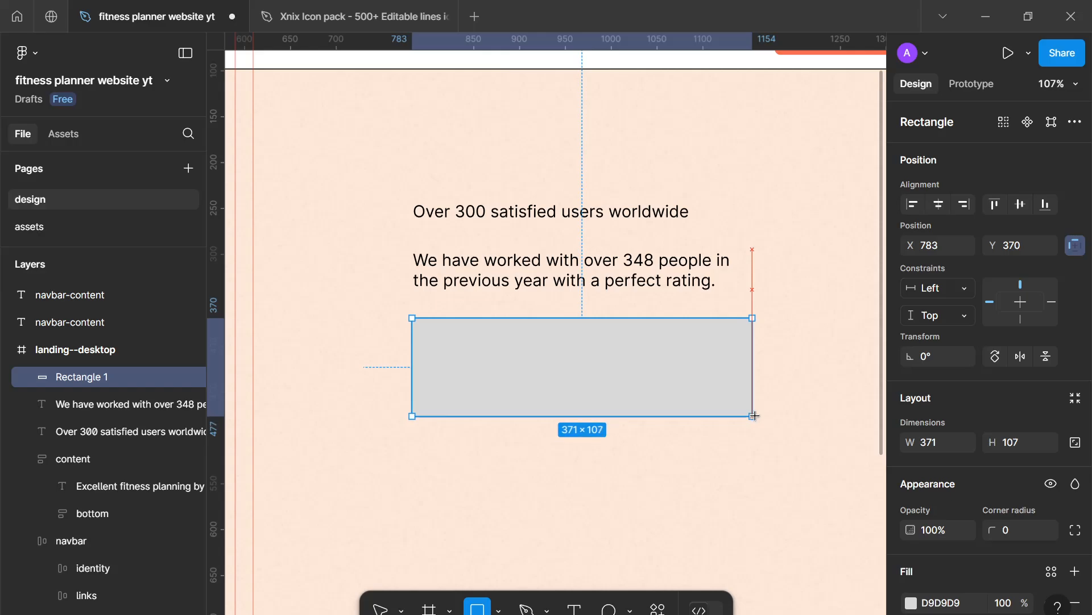
left_click(740, 464)
Move the "Over 300 satisfied users worldwide" text below the placeholder rectangle, to about X 818, Y 575.
scroll(740, 464, "down", 1)
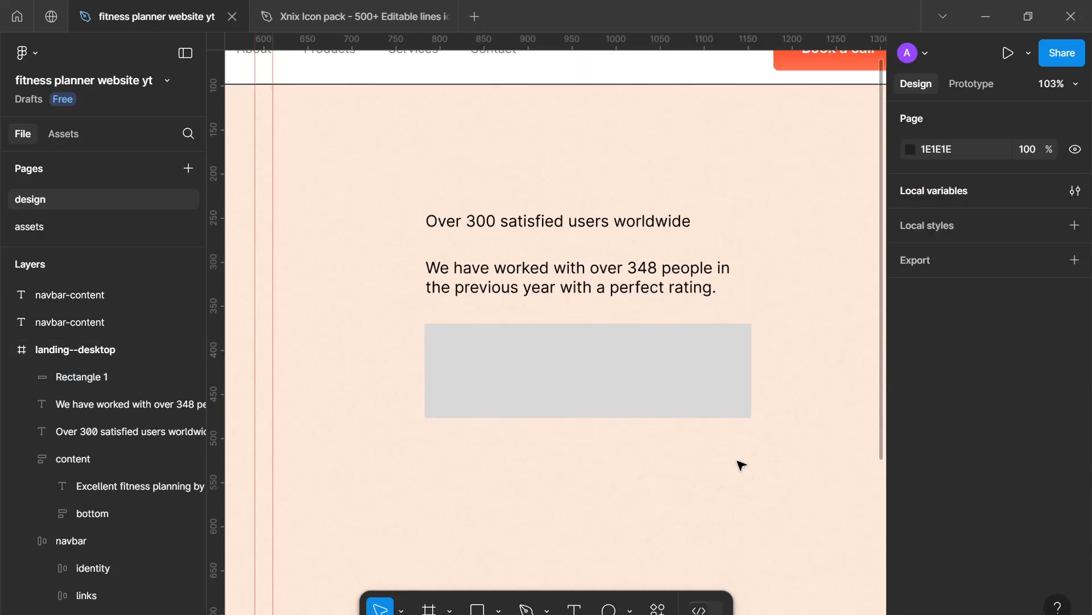
left_click(649, 228)
left_click_drag(649, 227, 684, 208)
scroll(685, 208, "down", 4)
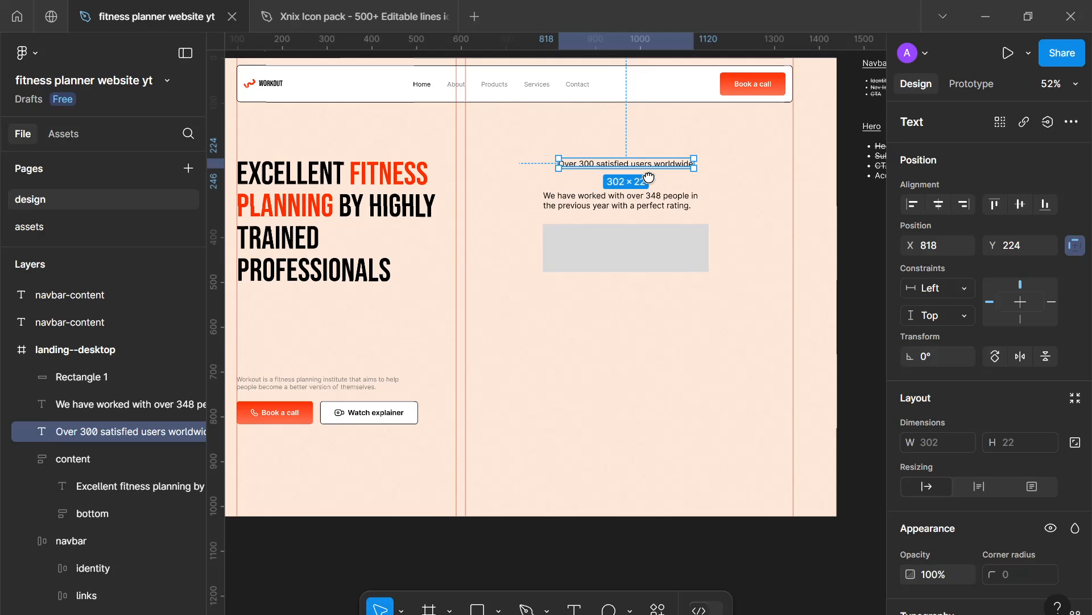
scroll(649, 178, "down", 1)
left_click_drag(638, 112, 639, 265)
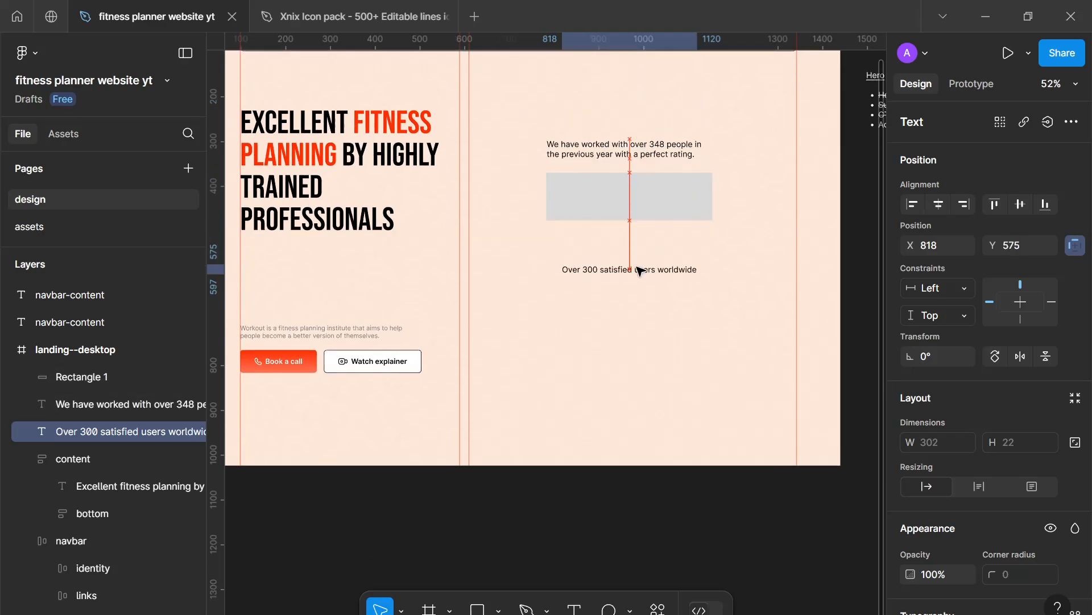
Set the font size of the "Over 300 satisfied users worldwide" text to 16.
scroll(639, 265, "up", 3)
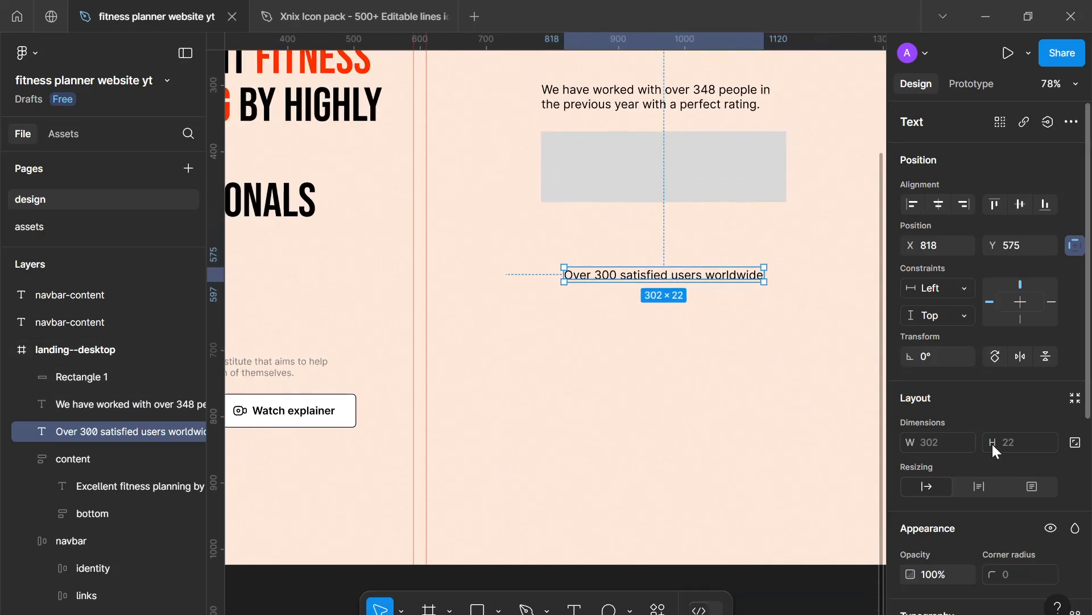
scroll(992, 444, "down", 3)
left_click(992, 500)
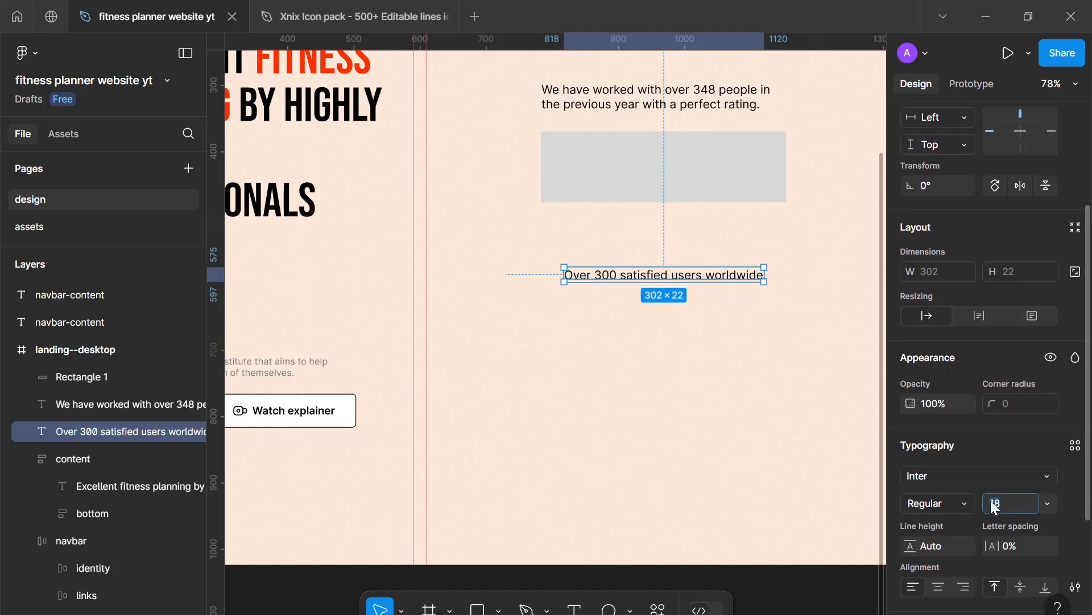
type("16")
key("Return")
Wrap the users line in an auto layout frame and fill the frame with the white--900 style.
scroll(854, 510, "up", 2)
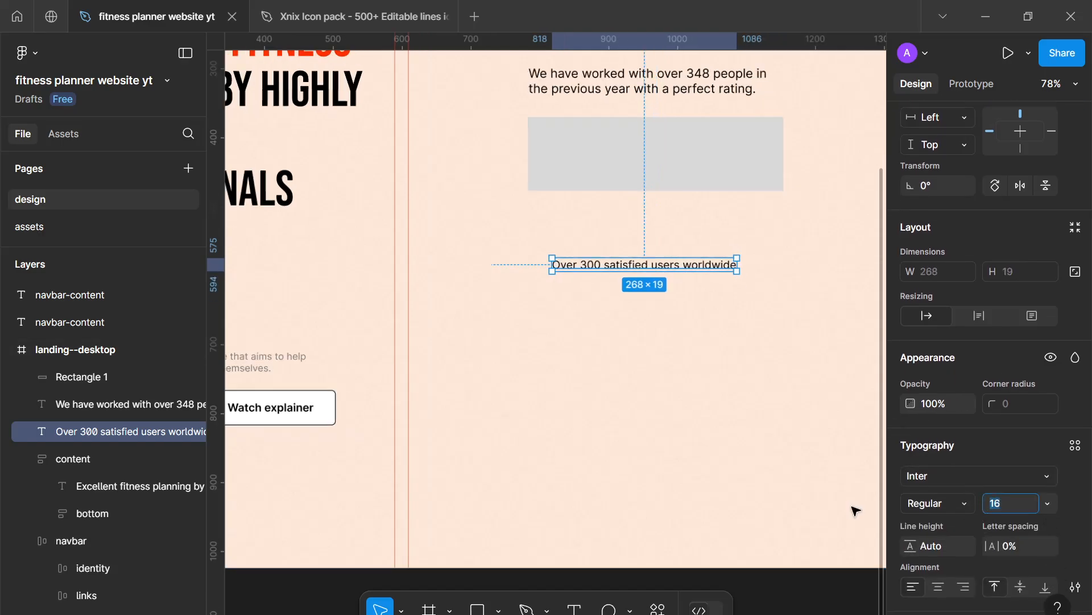
left_click_drag(819, 499, 783, 512)
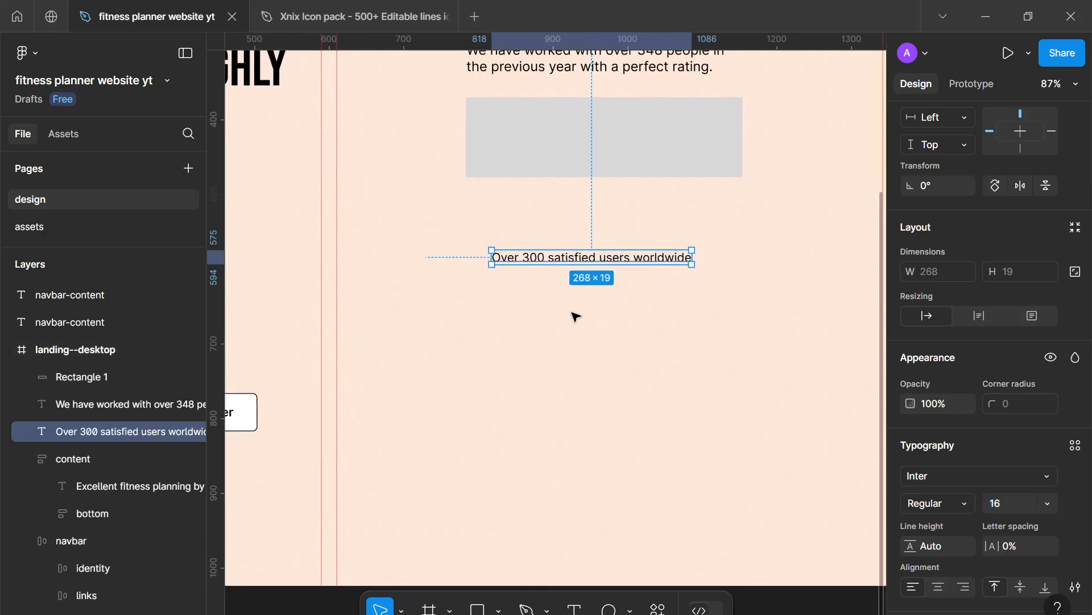
key("shift+a")
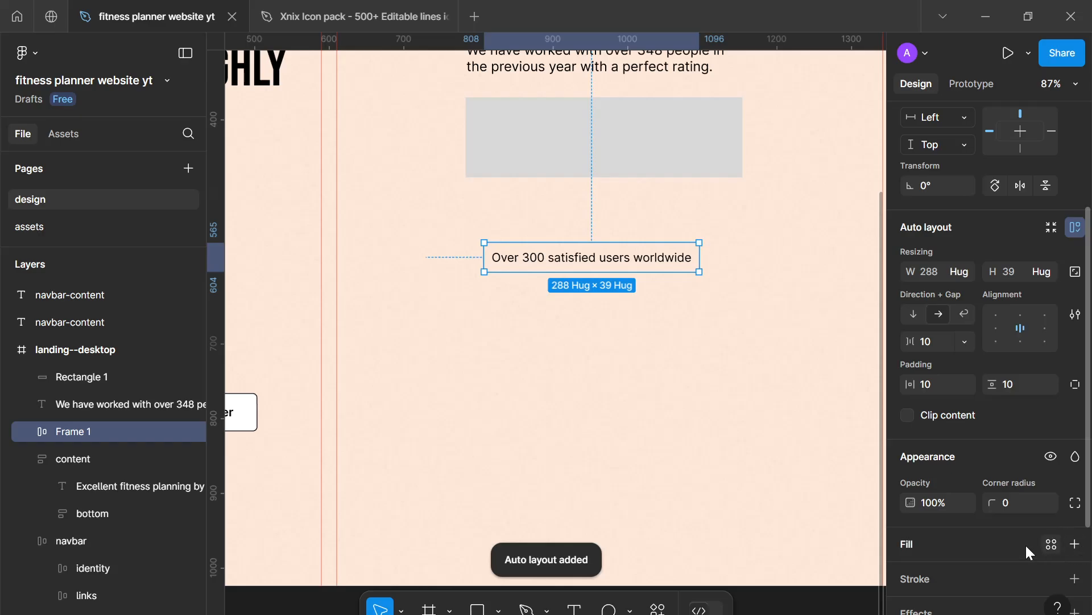
left_click(1051, 544)
left_click(771, 468)
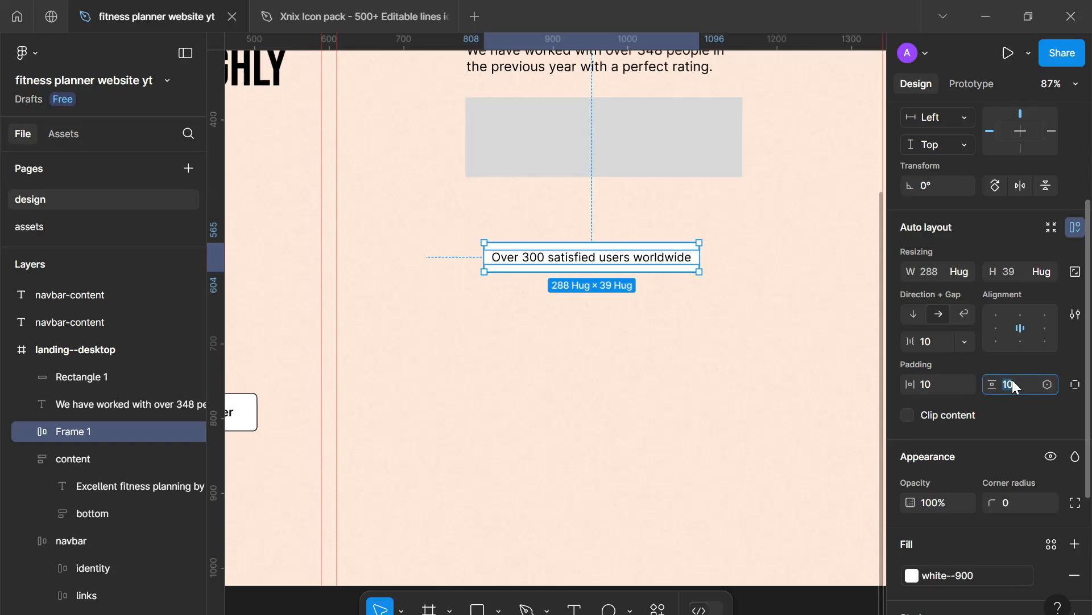
Set both the vertical and horizontal padding of the "Over 300 satisfied users worldwide" frame to 16.
type("16")
key("Return")
key("Up")
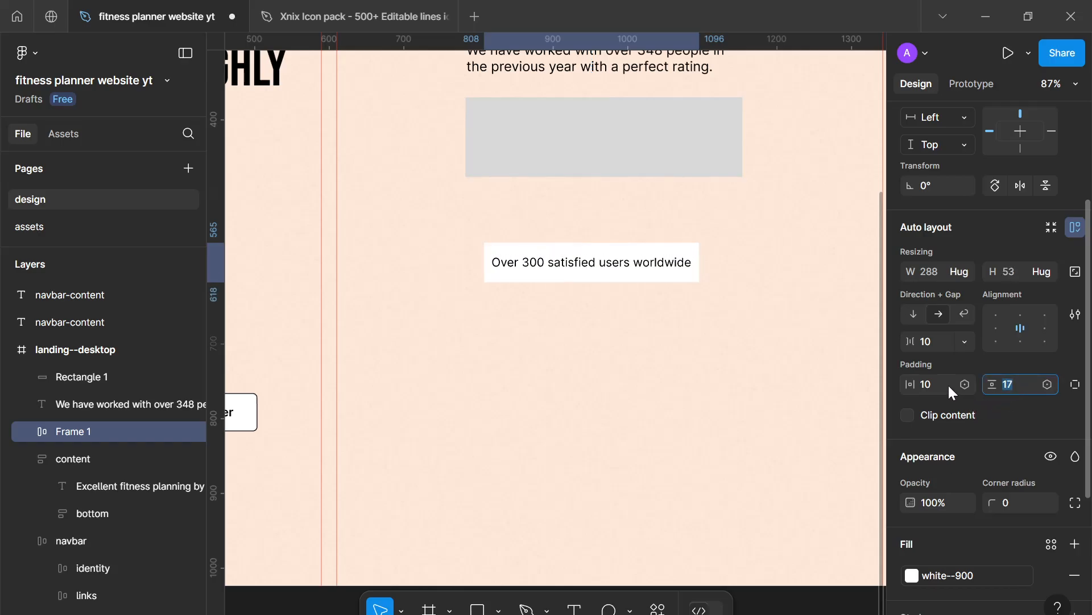
left_click(948, 383)
left_click(1015, 380)
key("Down")
left_click(942, 387)
key("Up")
key("Up")
key("Up")
key("Up")
key("Up")
key("Up")
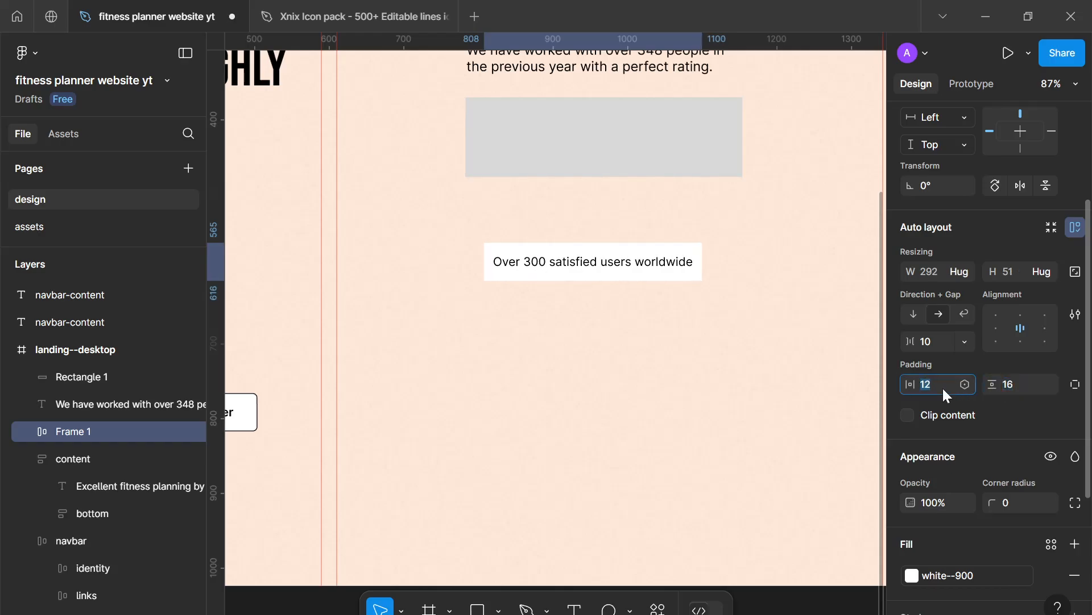
Give the users badge frame a corner radius of 6 and a black 000000 inside stroke of weight 1.
scroll(1043, 502, "down", 3)
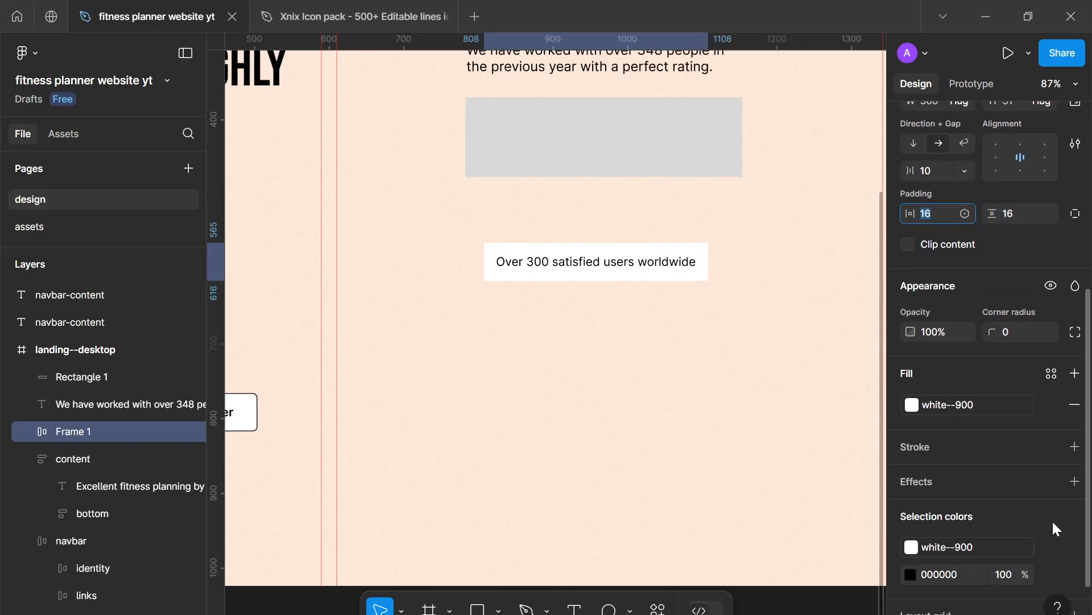
left_click(1013, 332)
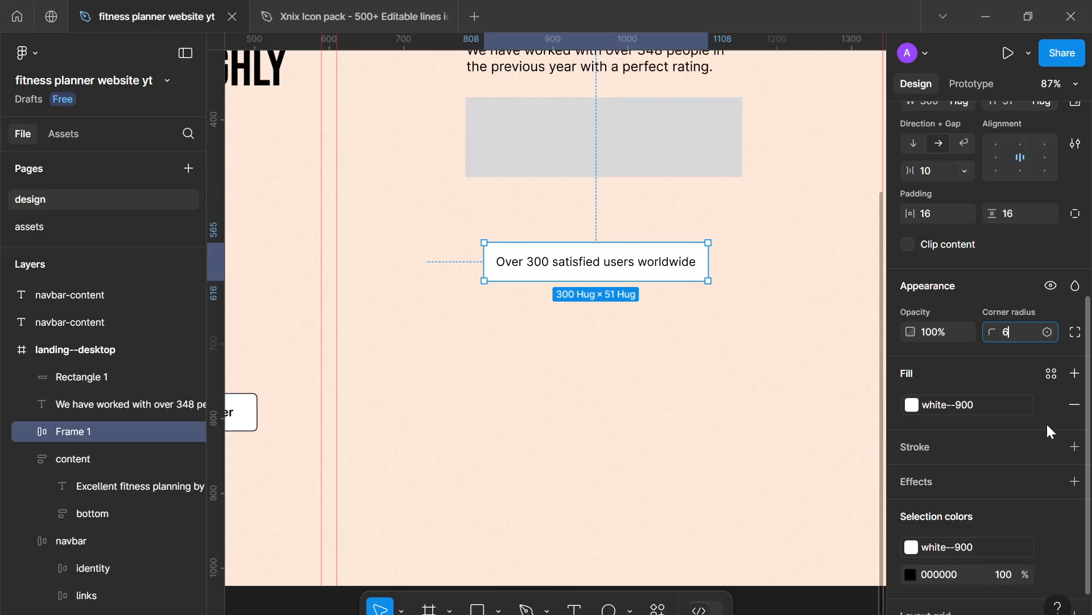
left_click(1074, 446)
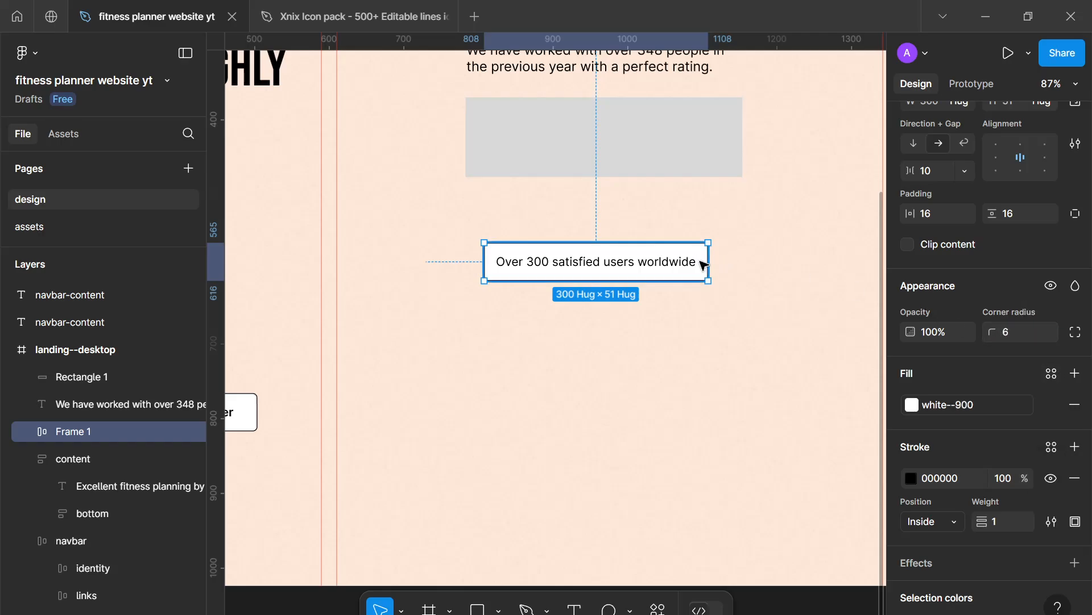
left_click_drag(705, 262, 734, 262)
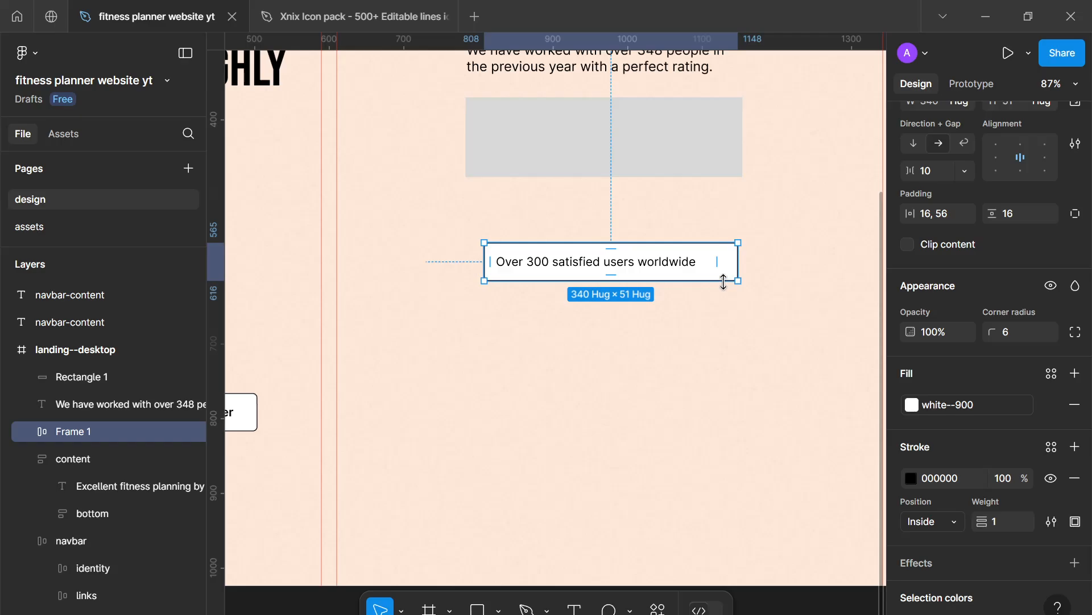
key("ctrl+z")
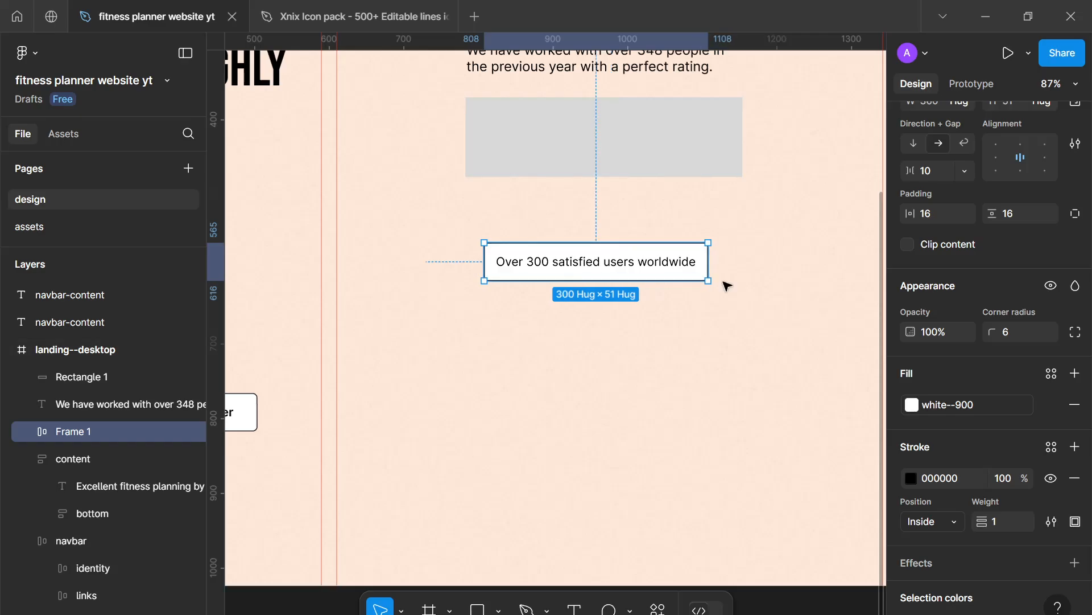
key("ctrl+k")
key("Escape")
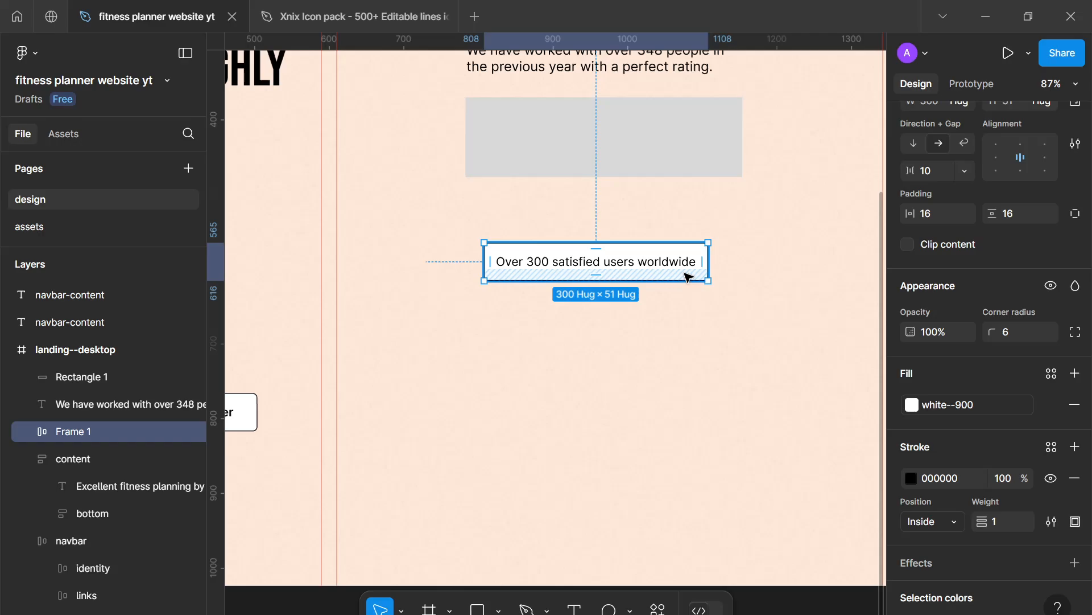
Move the users badge slightly so it is horizontally centred below the grey placeholder rectangle.
mouse_move(694, 261)
left_mouse_down()
mouse_move(704, 247)
mouse_move(705, 267)
mouse_move(685, 275)
left_mouse_up()
left_click(652, 326)
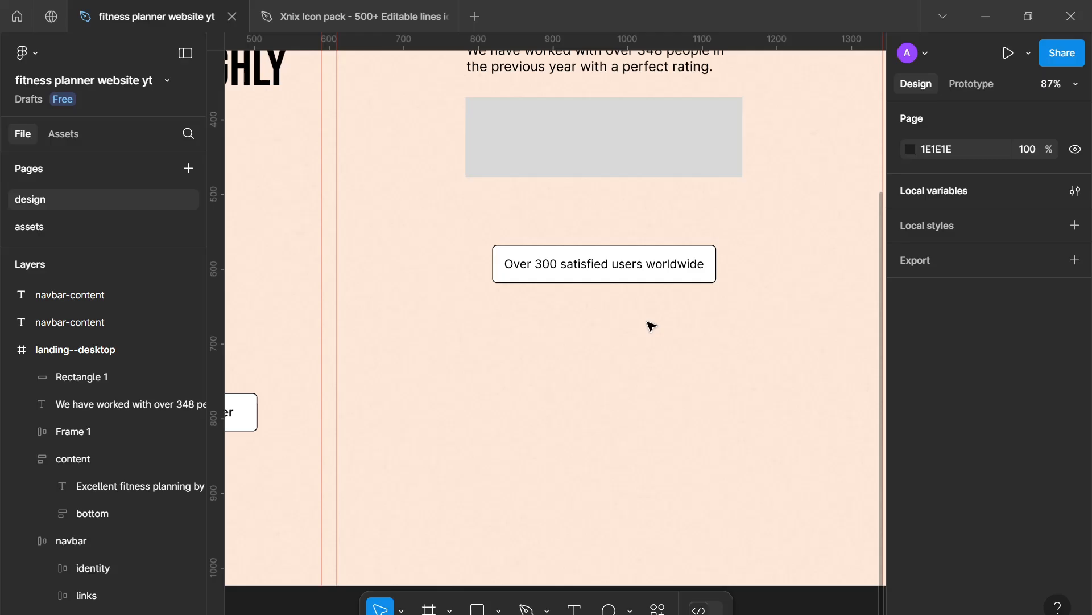
Draw a small square of 16 × 16 below the users badge, near its left end.
scroll(652, 326, "up", 1)
scroll(652, 326, "up", 1)
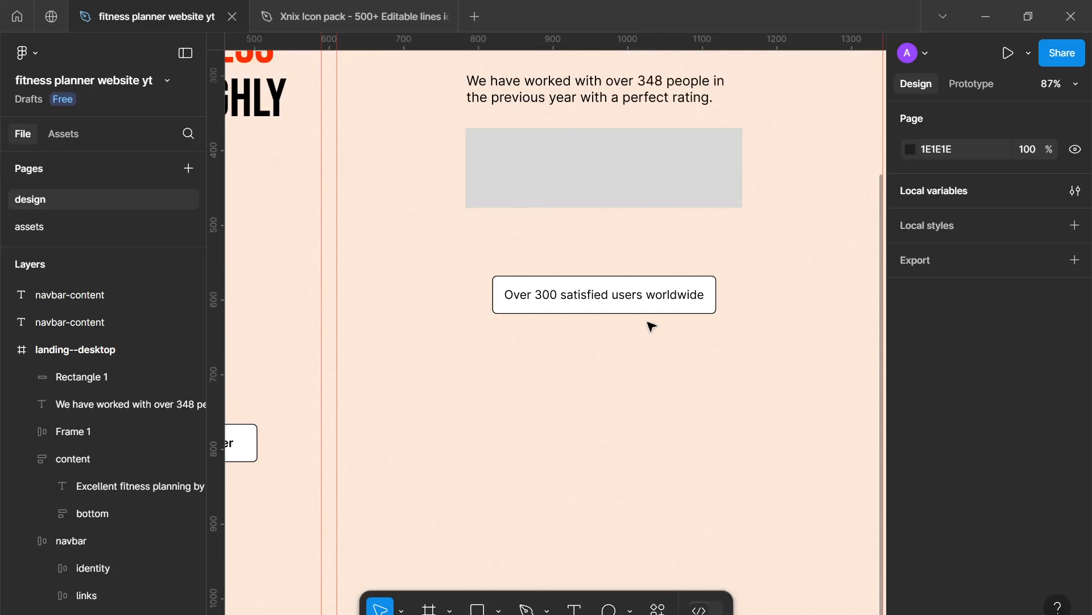
key("r")
scroll(627, 327, "down", 5)
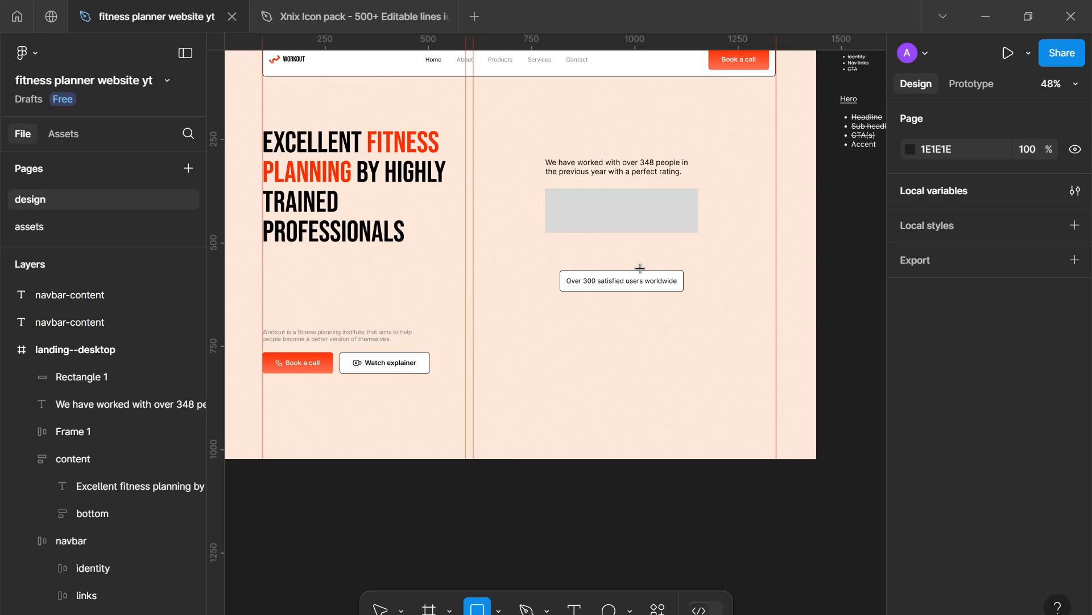
scroll(610, 347, "up", 2)
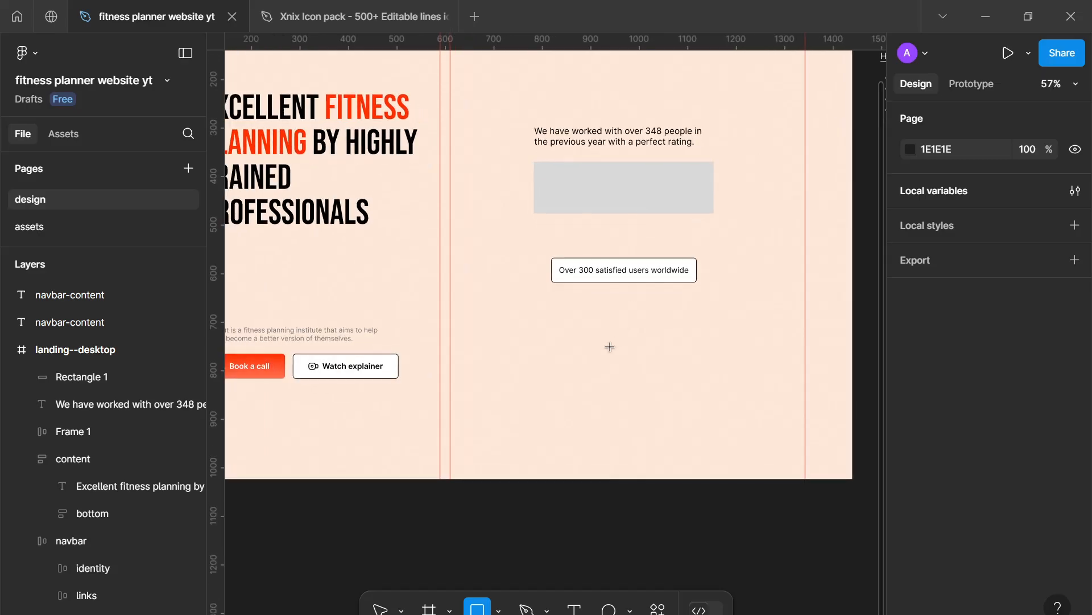
scroll(610, 346, "up", 2)
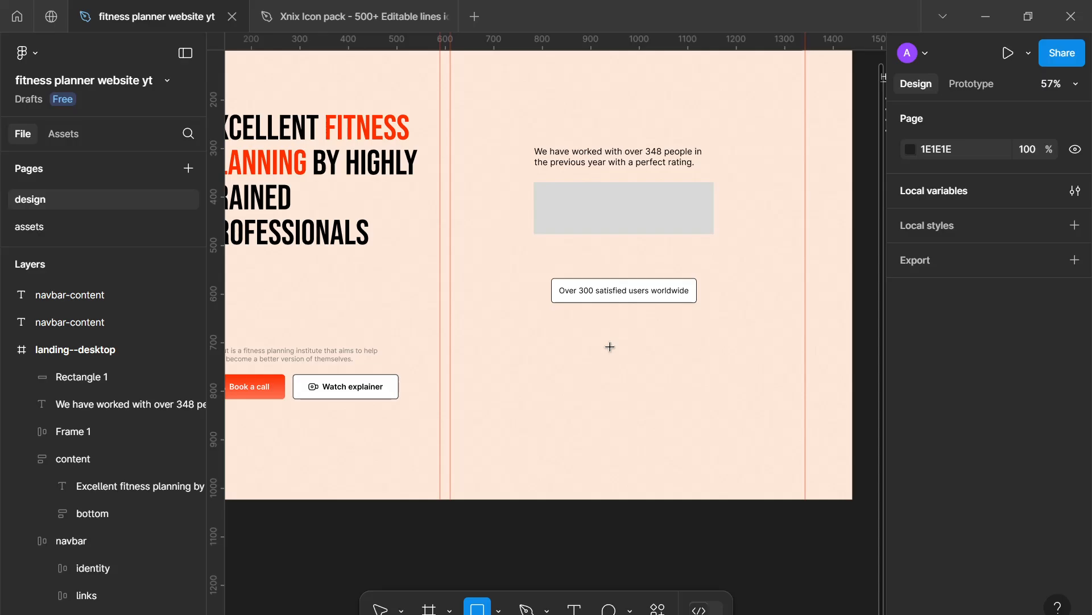
scroll(609, 347, "down", 2)
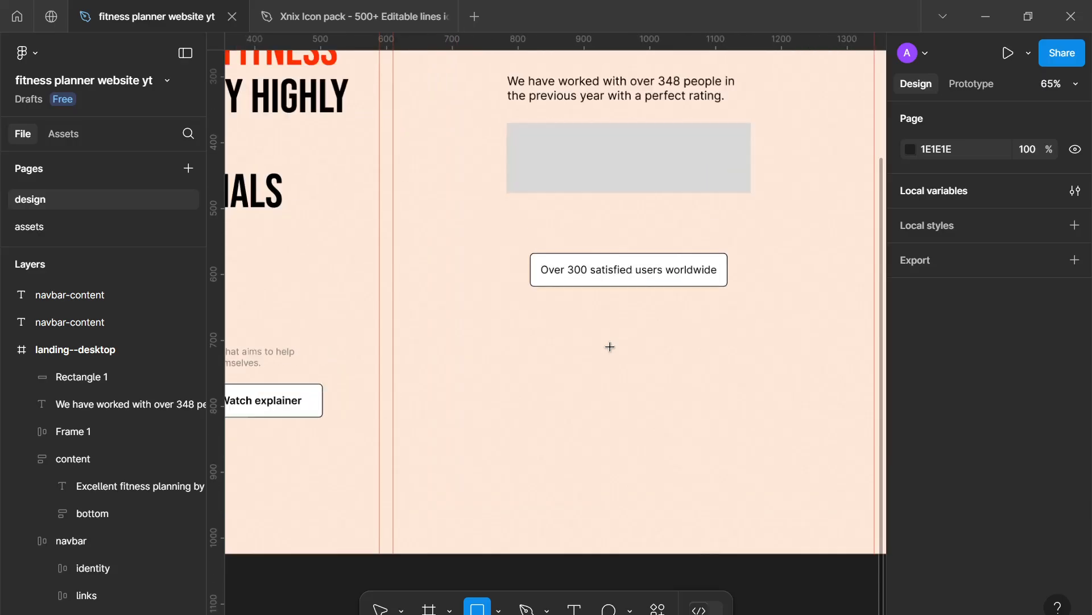
scroll(609, 347, "up", 4)
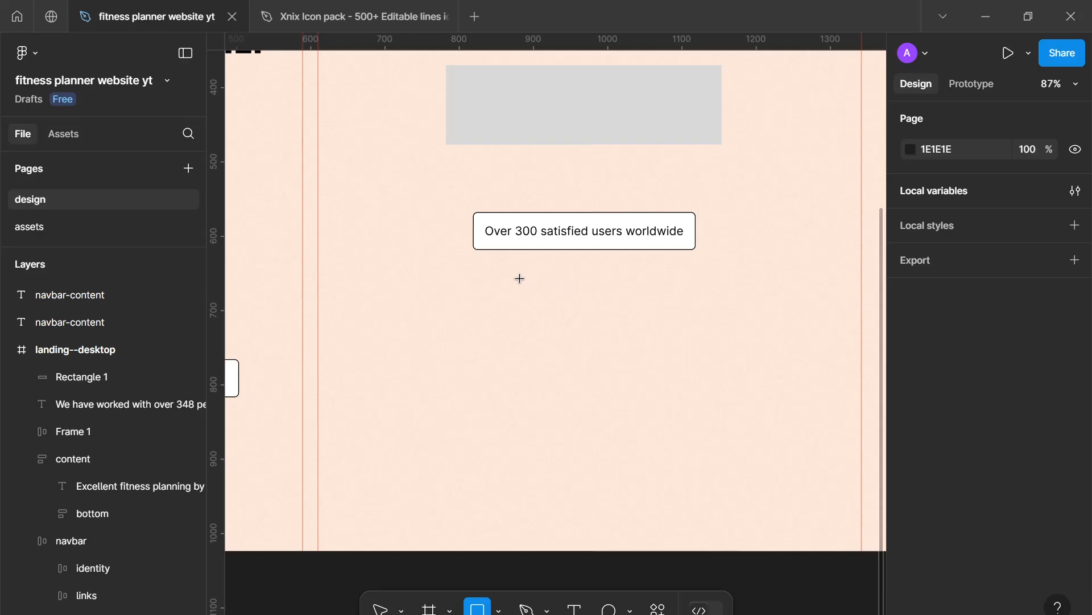
left_click_drag(503, 288, 511, 297)
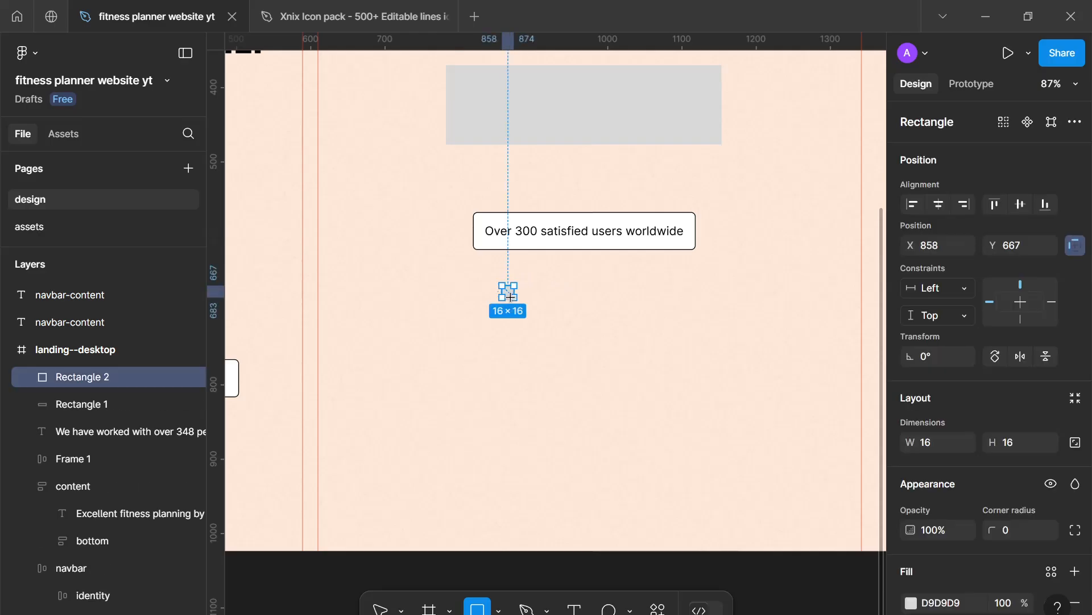
Rotate the small square by 45° and fill it with the orange--500 style.
scroll(501, 304, "up", 5)
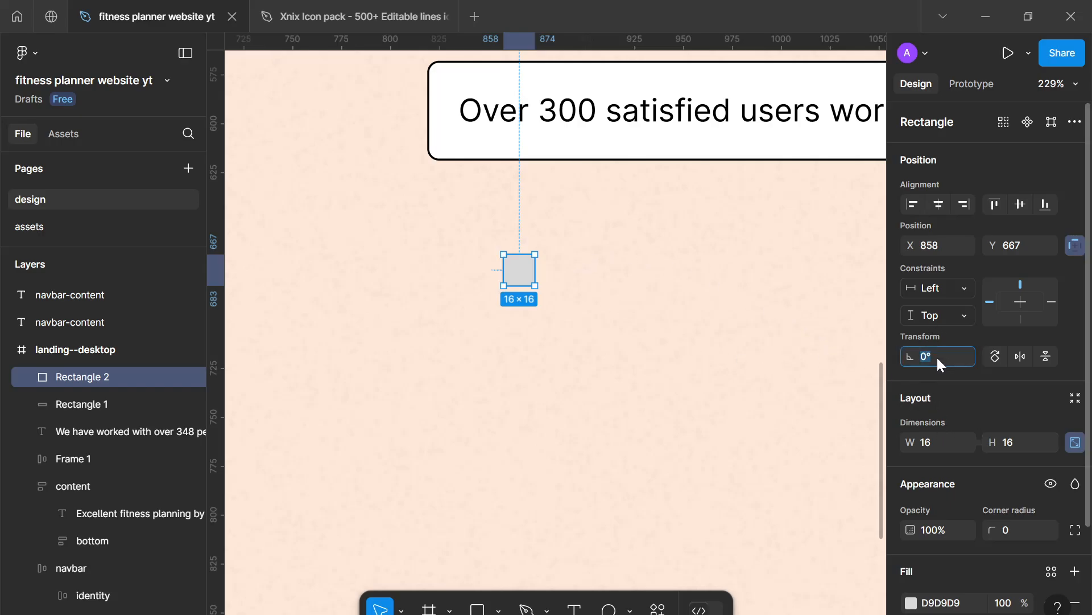
type("45")
key("Return")
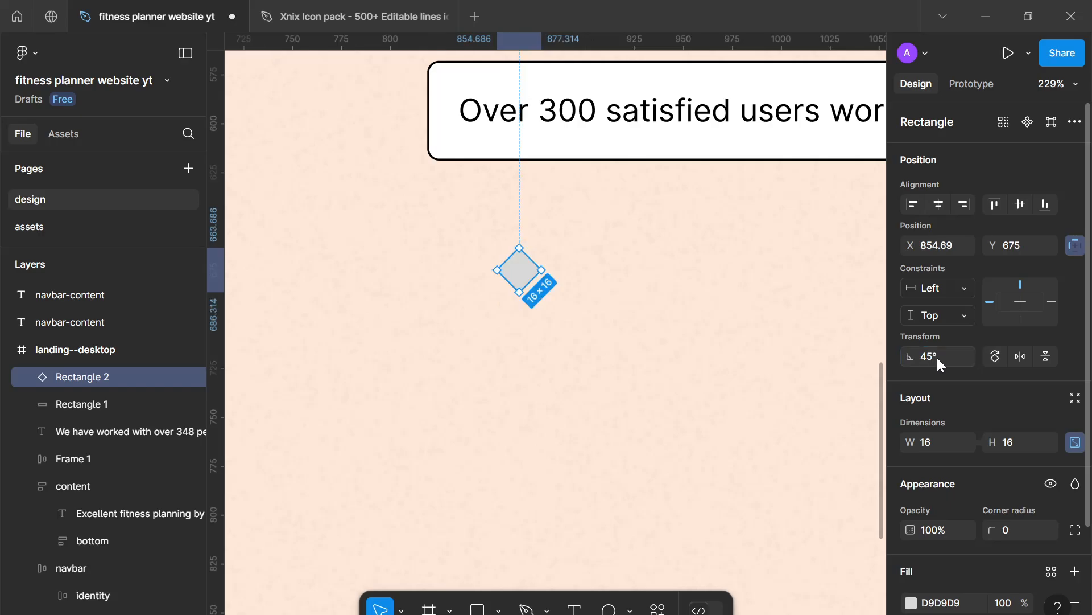
scroll(1010, 476, "down", 3)
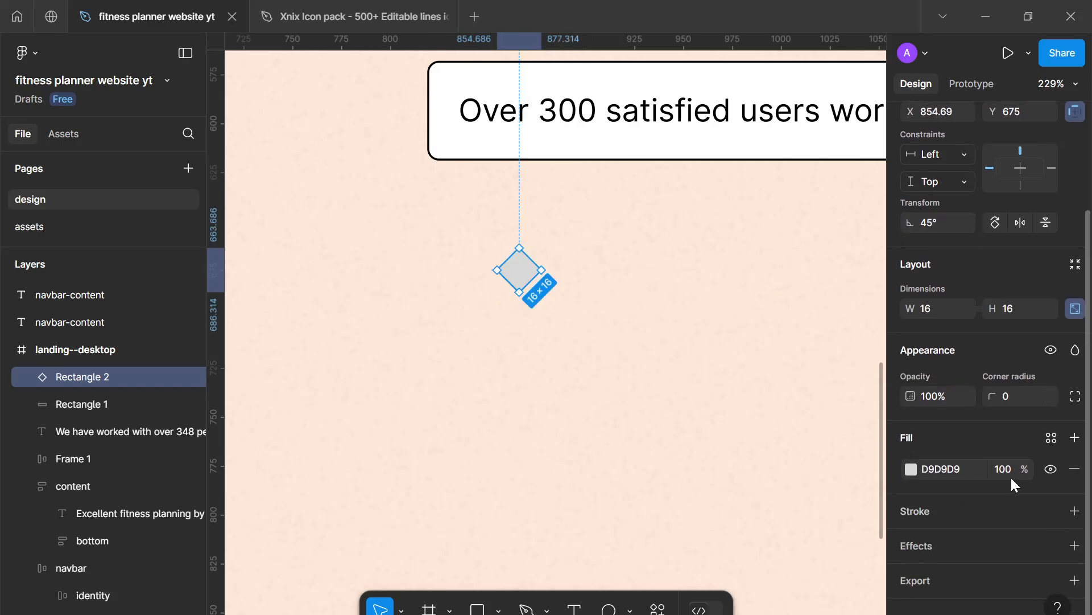
left_click(1048, 443)
left_click(776, 503)
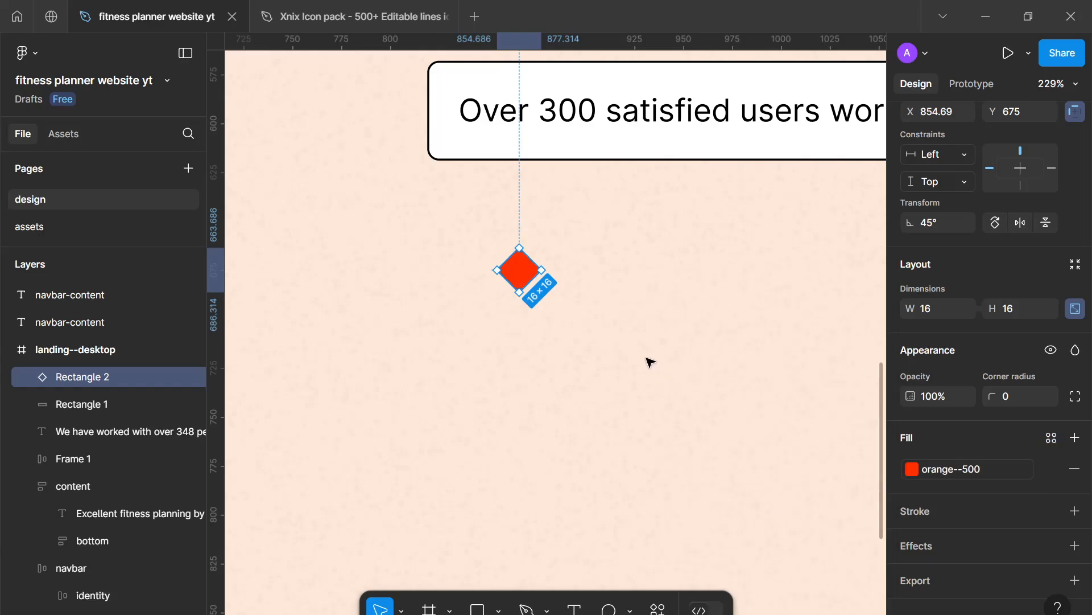
Duplicate the orange diamond to X 861 so the two overlap, then detach the copy's fill style and set its fill opacity to 1%.
left_click_drag(516, 268, 531, 272, "alt")
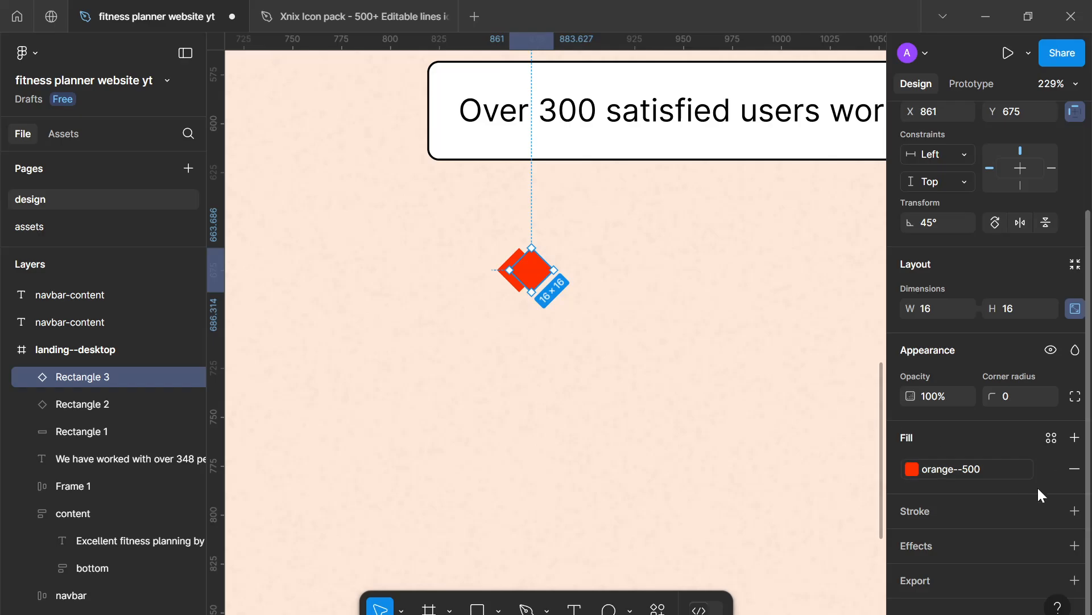
left_click(1052, 470)
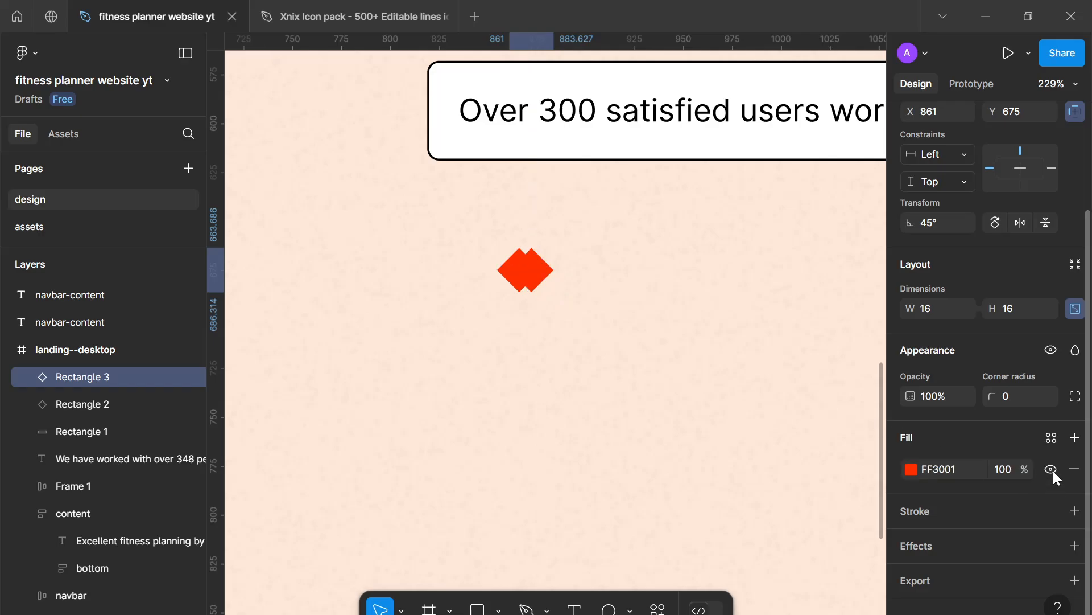
left_click(1003, 470)
type("1")
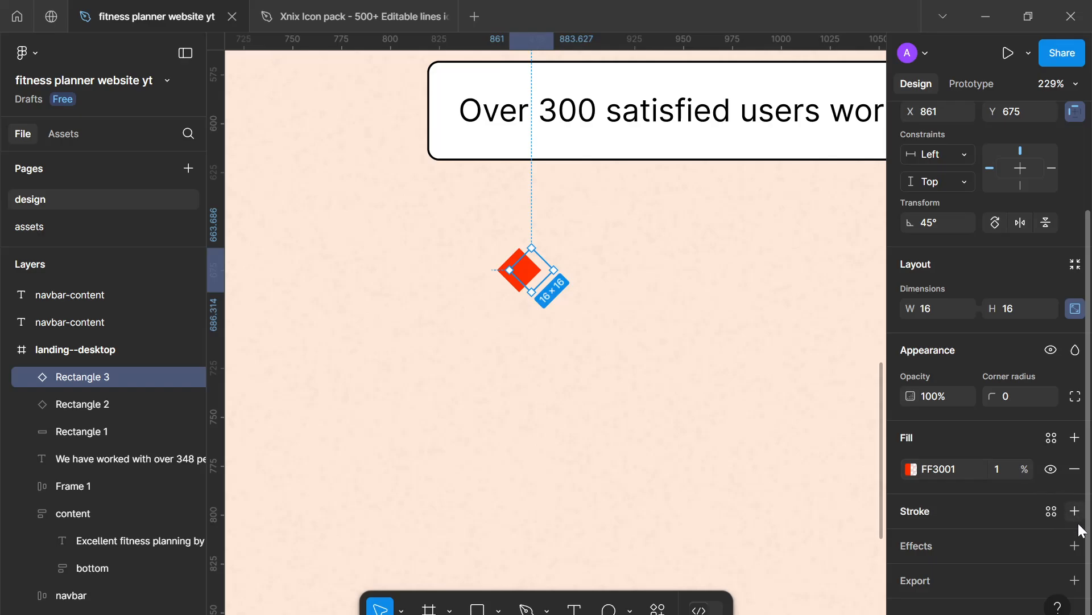
Add a background blur effect with a blur of 16 to the duplicated diamond.
left_click(1074, 546)
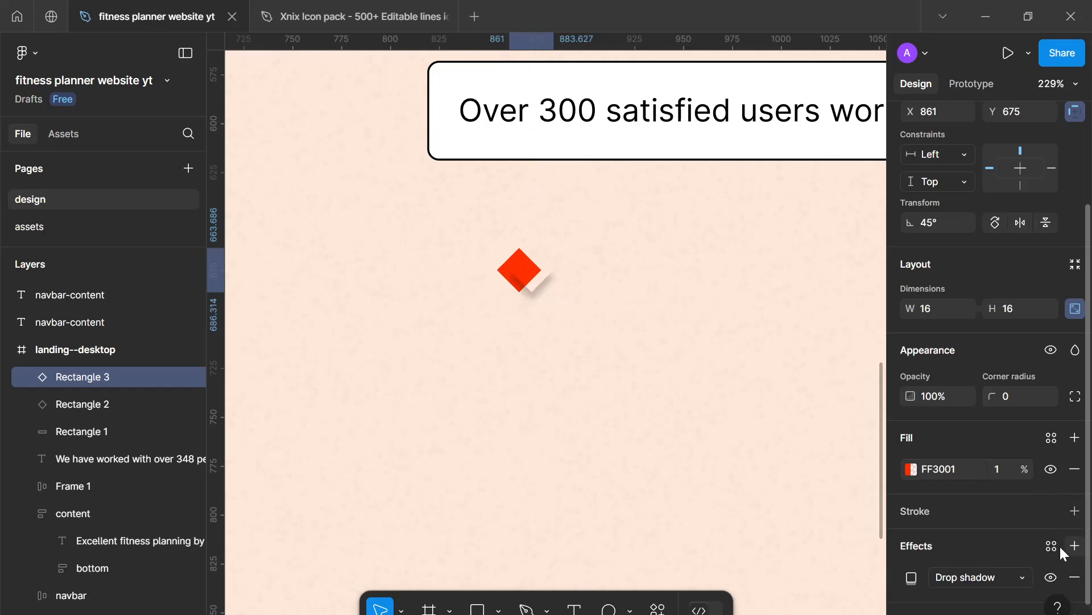
left_click(975, 576)
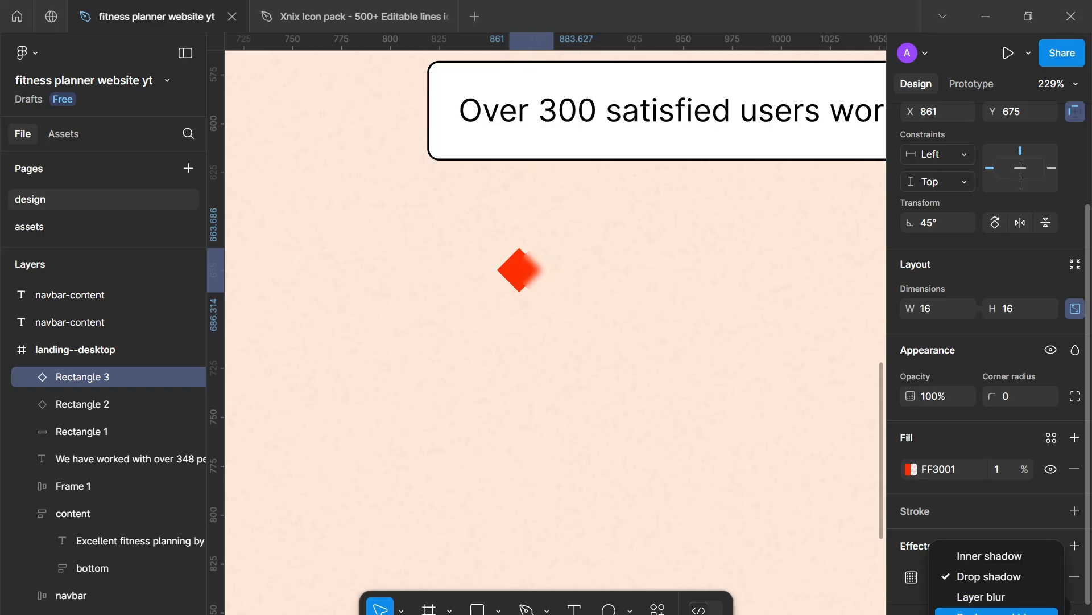
left_click(967, 611)
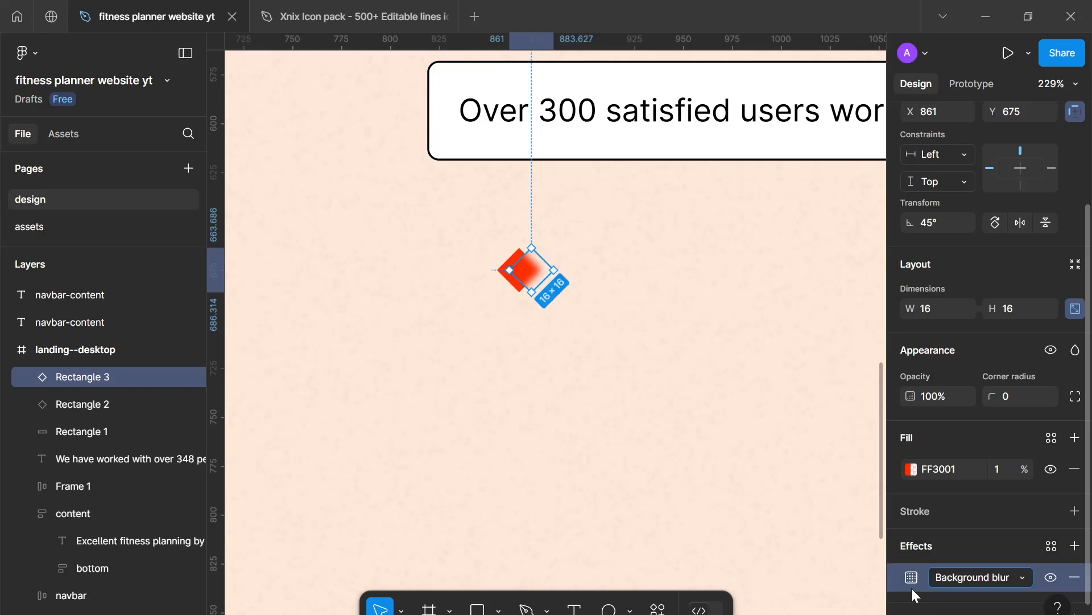
left_click(912, 578)
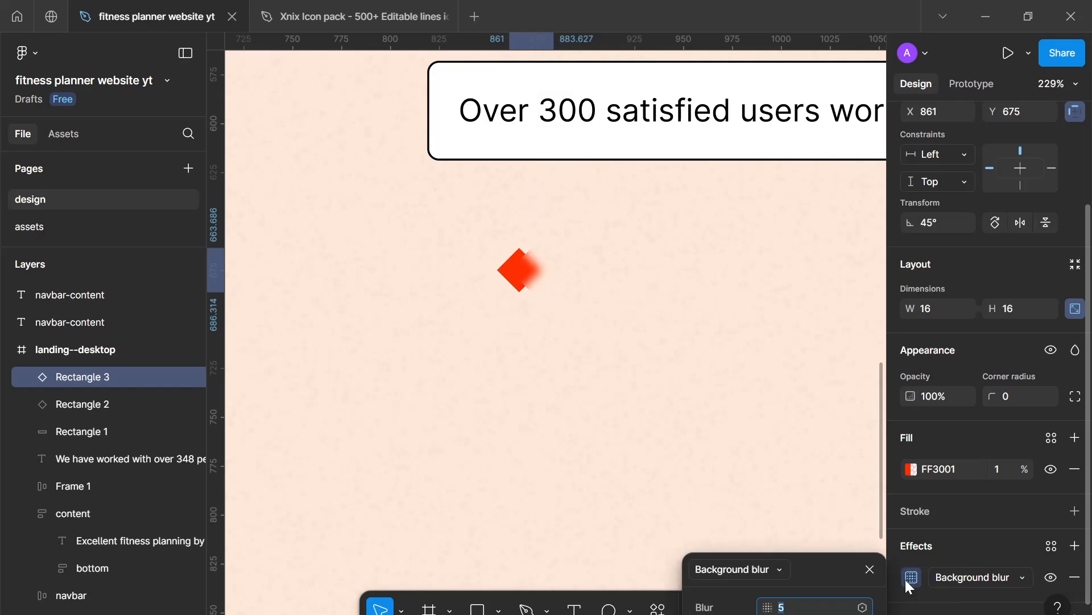
key("Up")
key("Up")
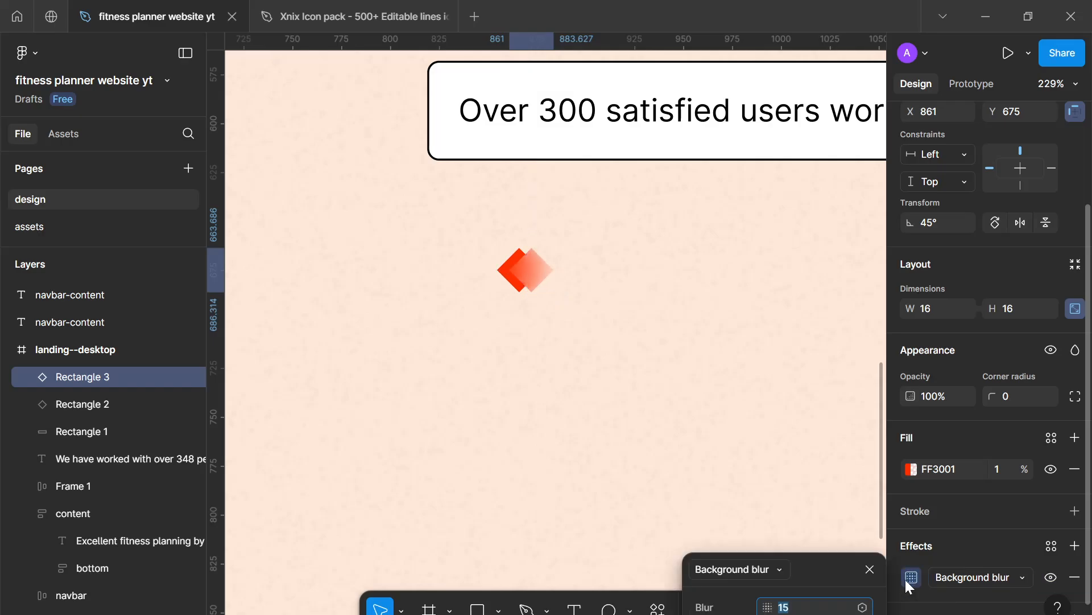
left_click(873, 570)
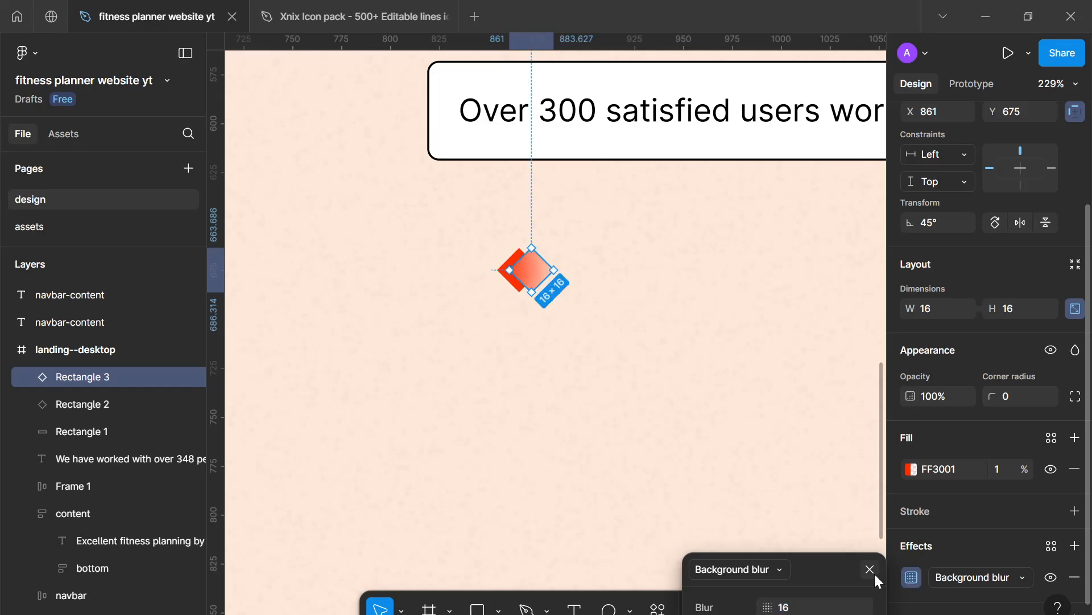
Select both overlapping diamonds and set their corner radius to 4.
left_click(727, 419)
left_click_drag(674, 400, 493, 248)
scroll(1021, 425, "down", 3)
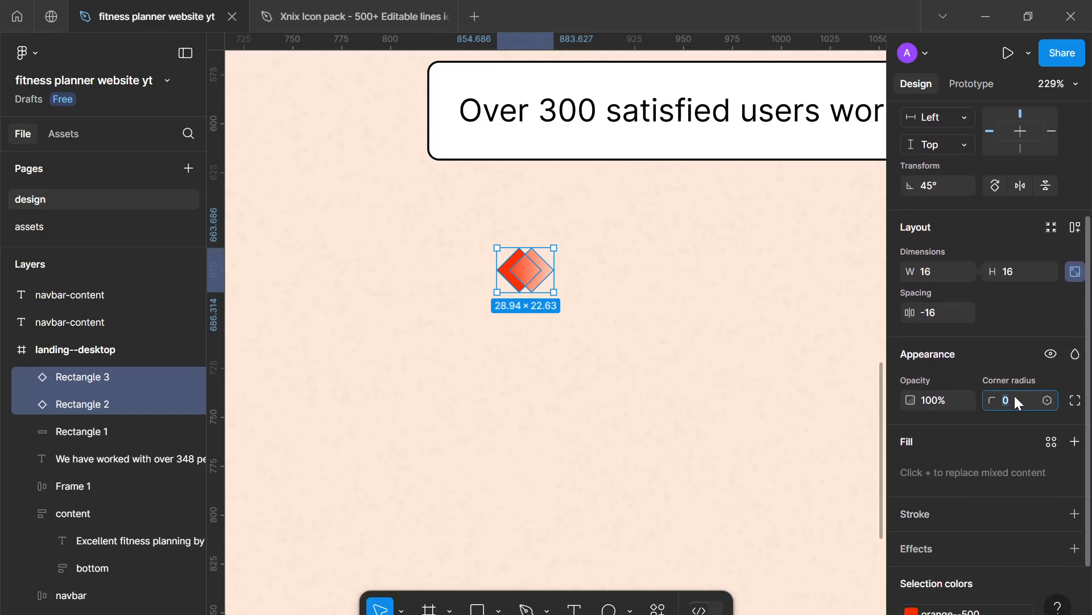
key("Up")
key("Up")
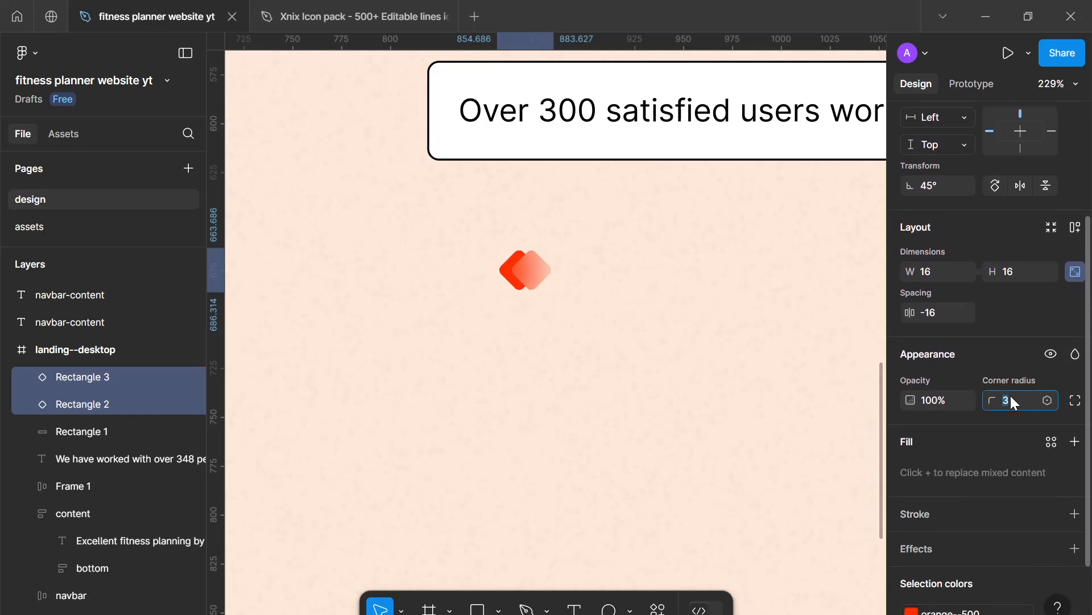
left_click(721, 346)
Wrap the two rounded diamonds in a horizontal auto layout frame and set the gap between them to -16.
left_click_drag(716, 344, 440, 249)
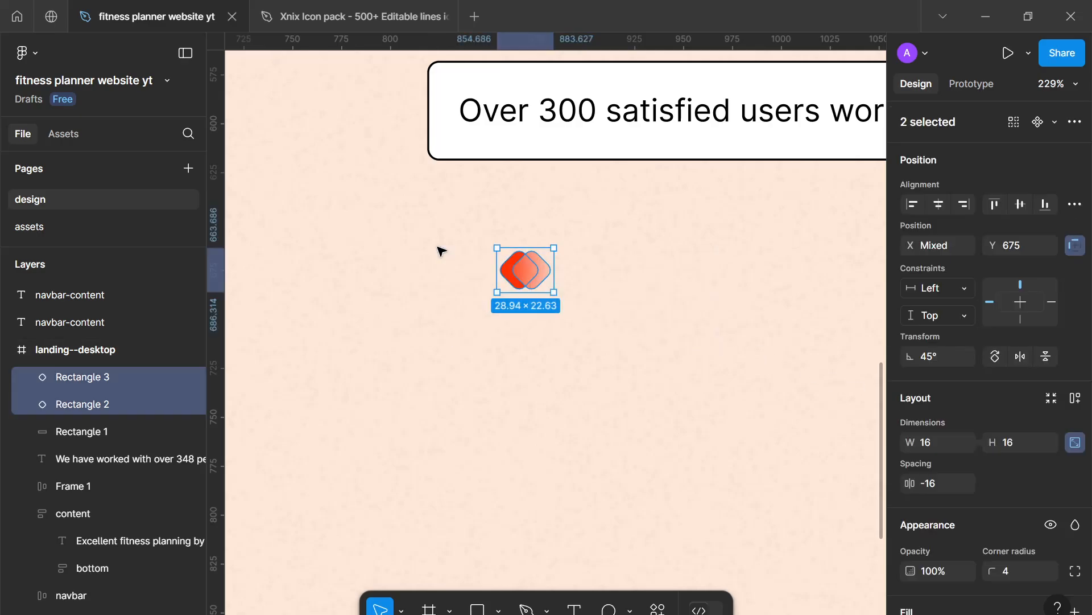
key("shift+a")
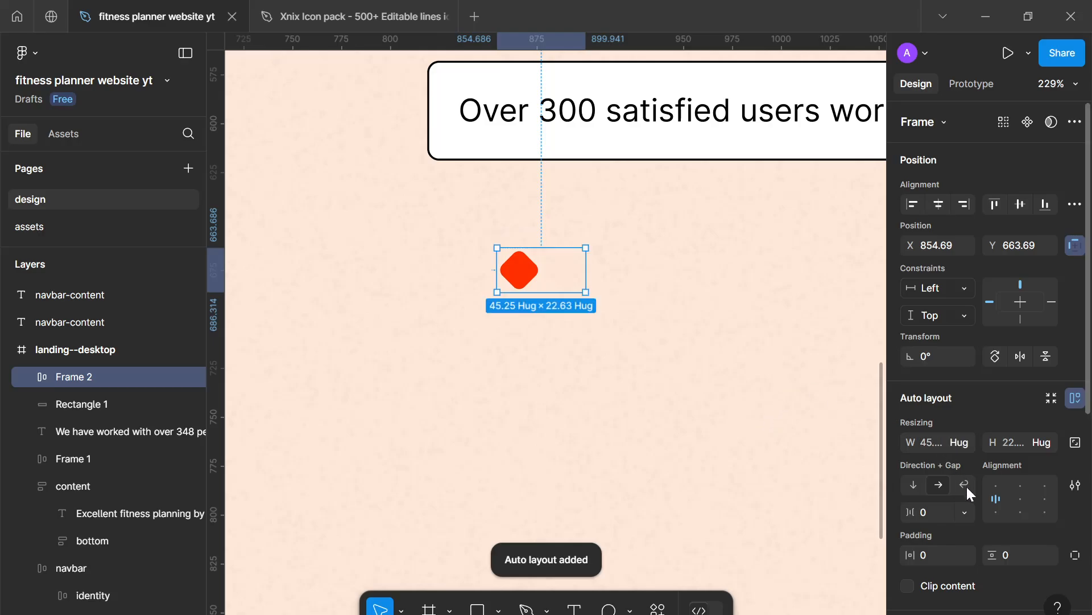
left_click(934, 515)
key("Down")
key("Down")
key("Down")
key("Down")
key("Down")
key("Down")
key("Down")
key("Down")
key("Down")
key("Down")
key("Down")
key("Down")
key("Down")
key("Down")
key("Down")
key("Down")
key("Down")
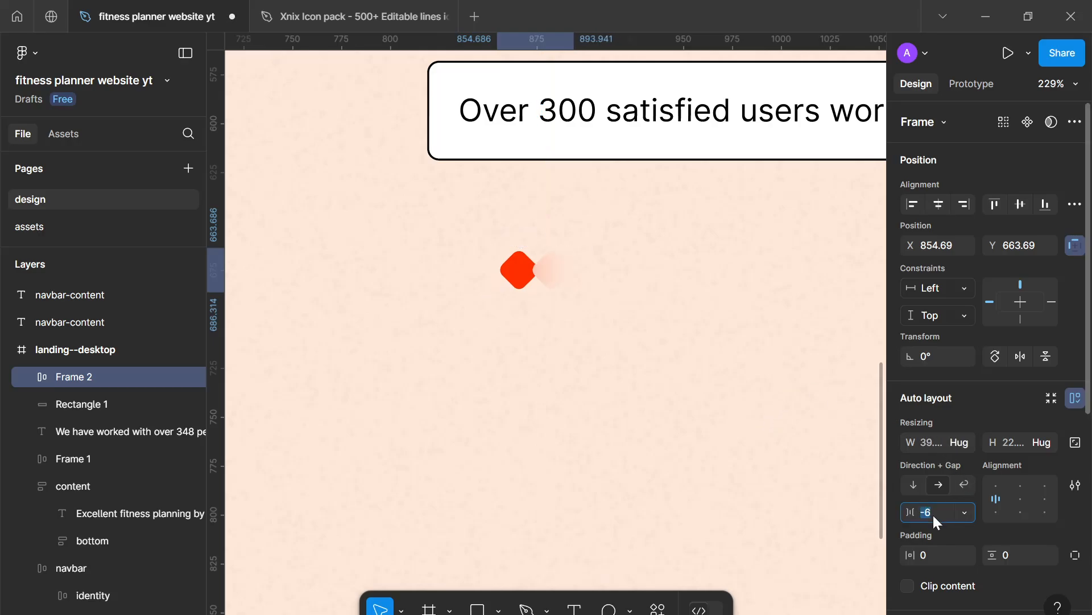
key("Up")
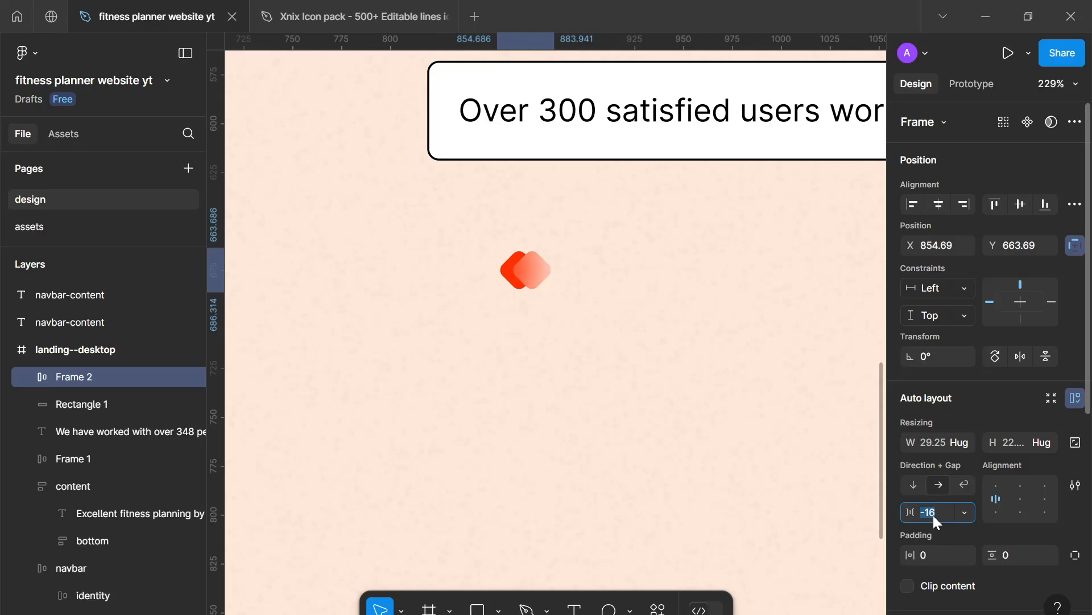
Place the overlapping diamond icon before the text inside the users badge, and a duplicate of it after the text.
left_click(675, 403)
scroll(673, 402, "down", 3)
left_click_drag(672, 395, 646, 390)
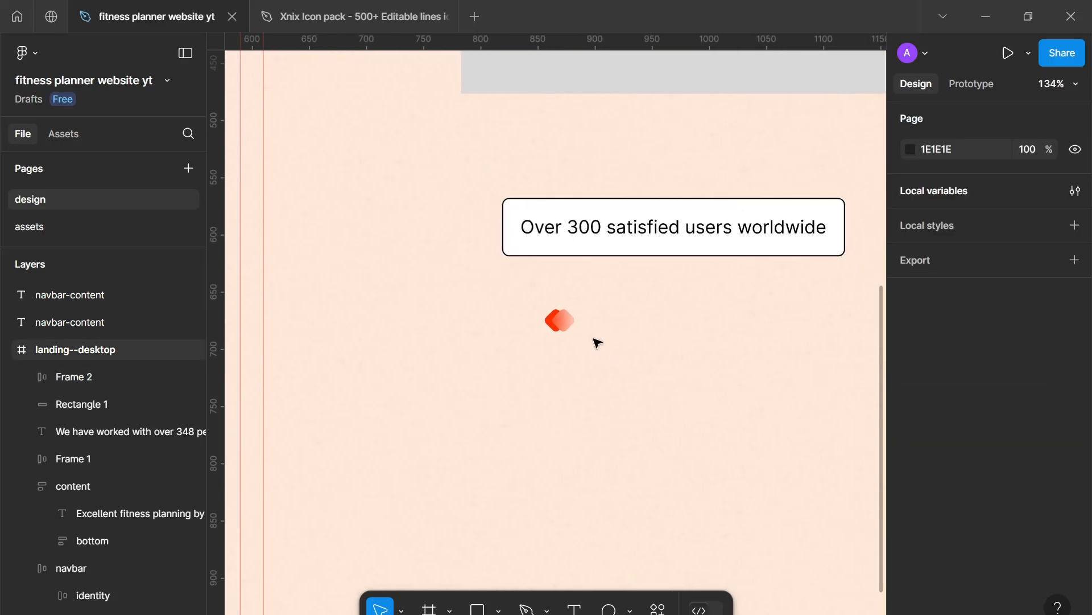
left_click_drag(569, 323, 488, 252)
key("ctrl+d")
scroll(571, 244, "down", 1)
key("Right")
left_click(673, 356)
scroll(673, 356, "down", 5)
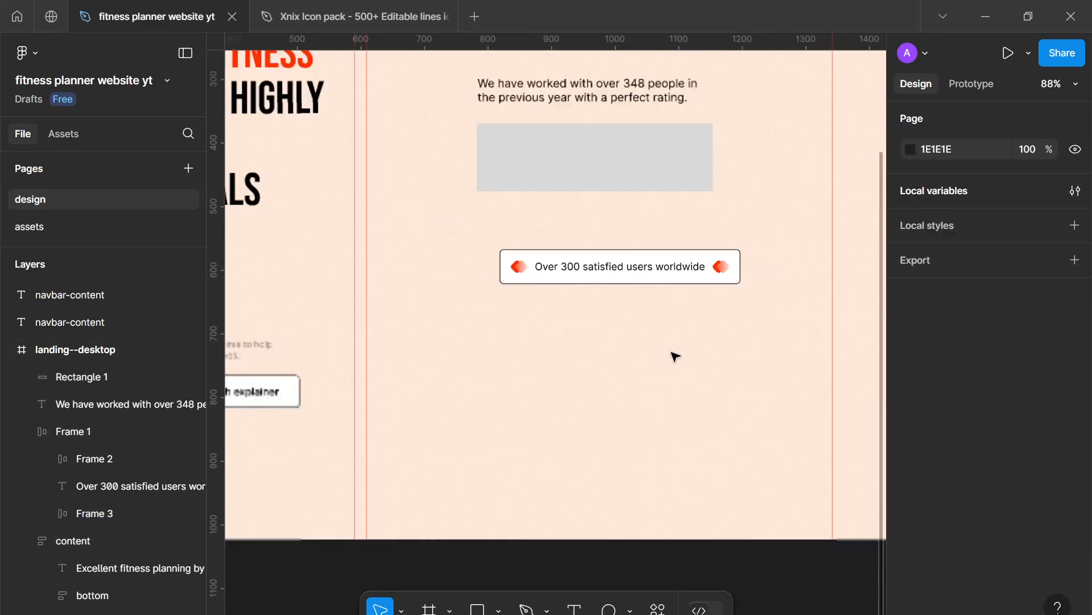
scroll(672, 354, "up", 3)
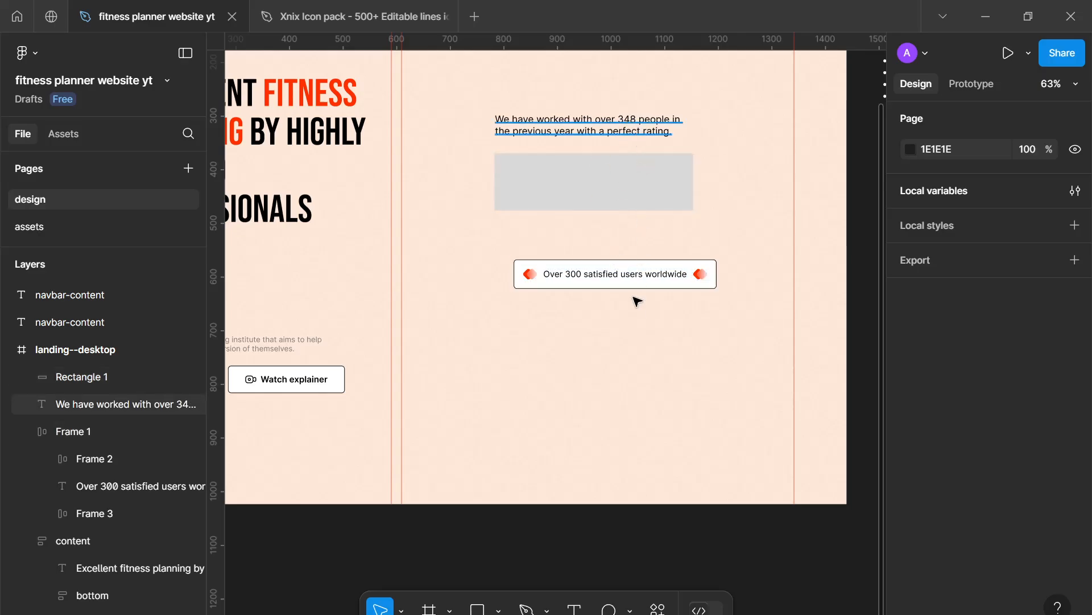
Place the rating text below the users badge at font size 14, about 297 wide and aligned with the badge's left edge.
left_click_drag(628, 126, 635, 356)
scroll(945, 431, "down", 5)
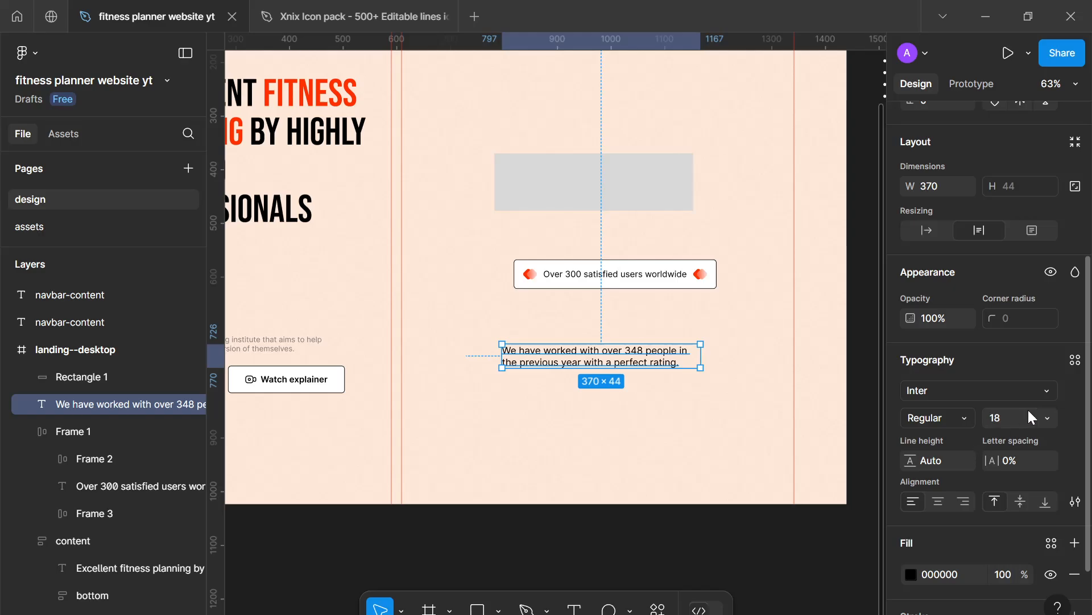
left_click(998, 422)
type("14")
key("Return")
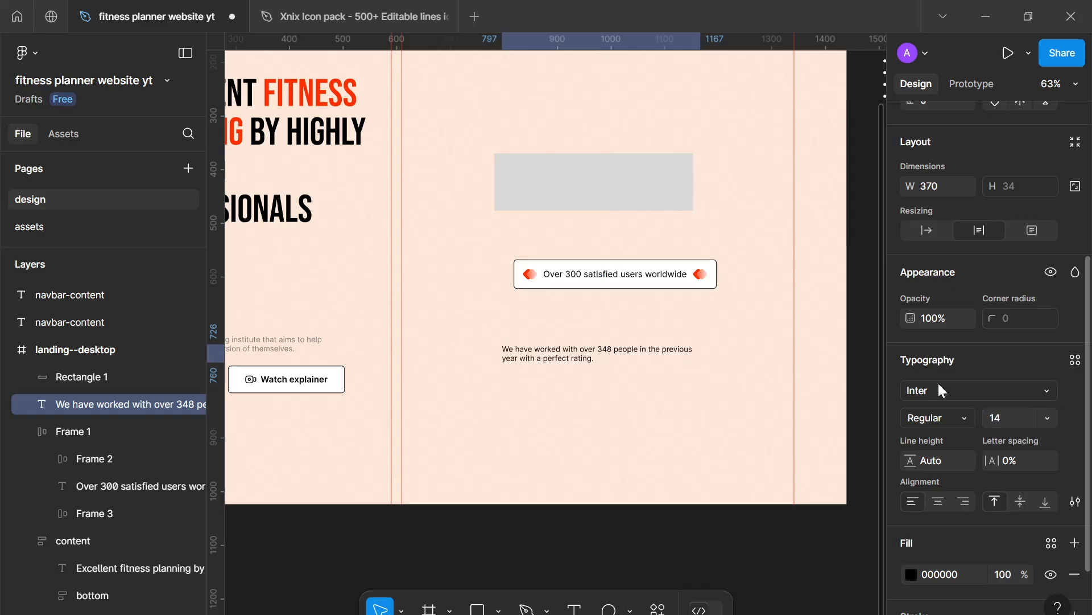
left_click_drag(691, 357, 622, 342)
left_click(703, 413)
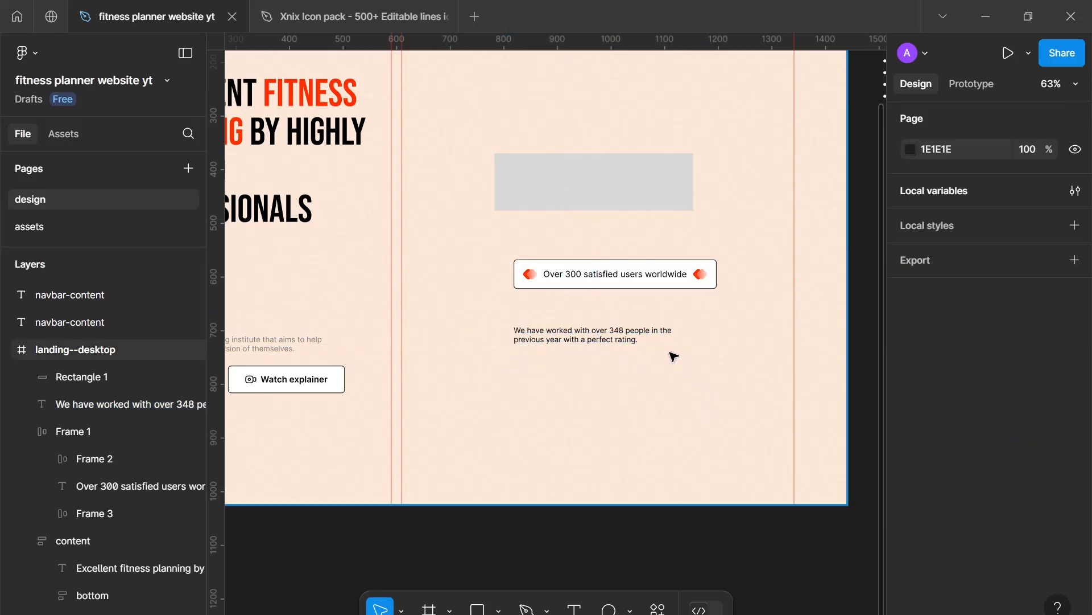
Delete the gray placeholder rectangle and wrap the users badge and rating text in a vertical auto layout frame.
left_click(615, 206)
key("Delete")
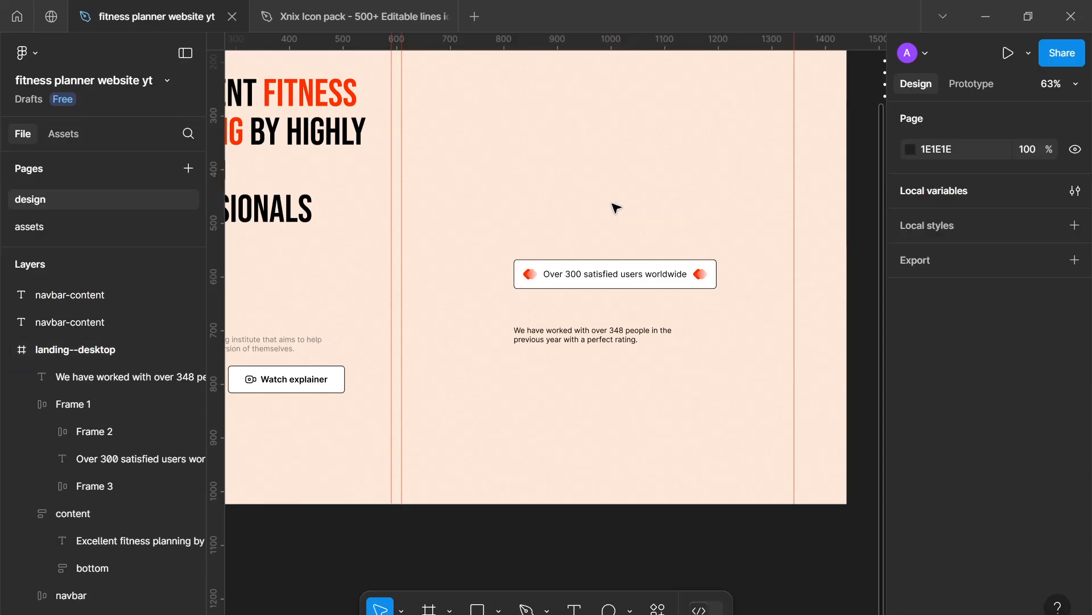
left_click_drag(658, 390, 526, 218)
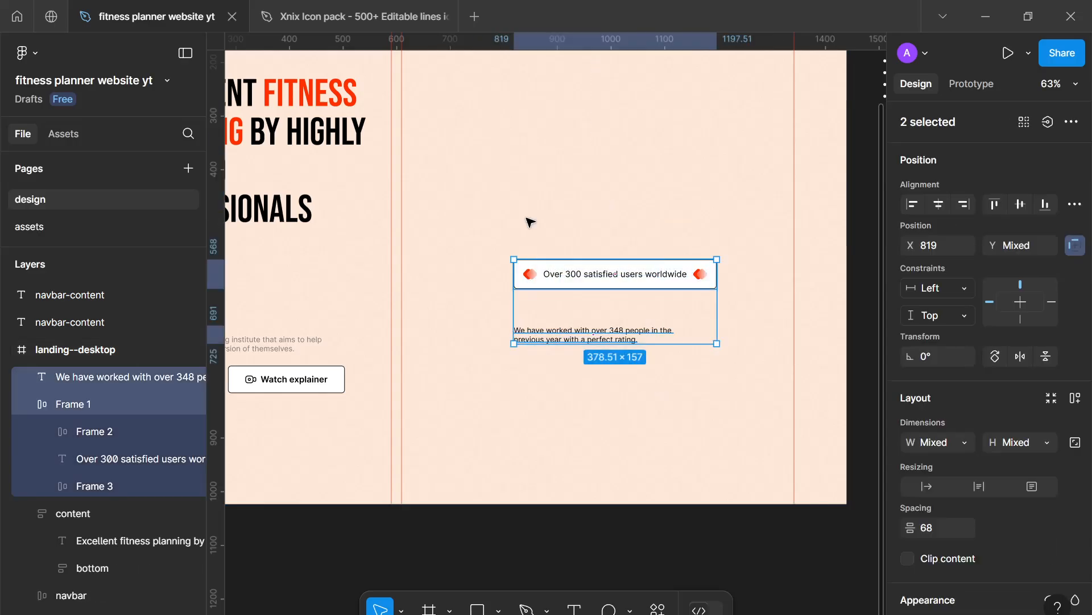
key("shift+a")
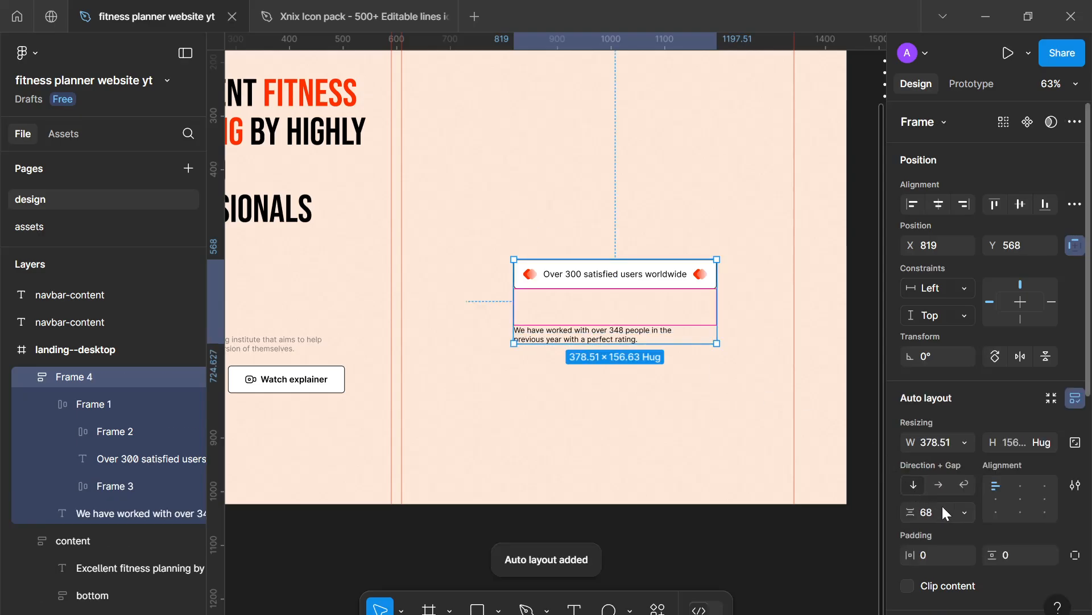
Set the new frame's gap to Auto and enlarge it to about 555 × 198, positioned at about X 688, Y 426.
left_click(964, 511)
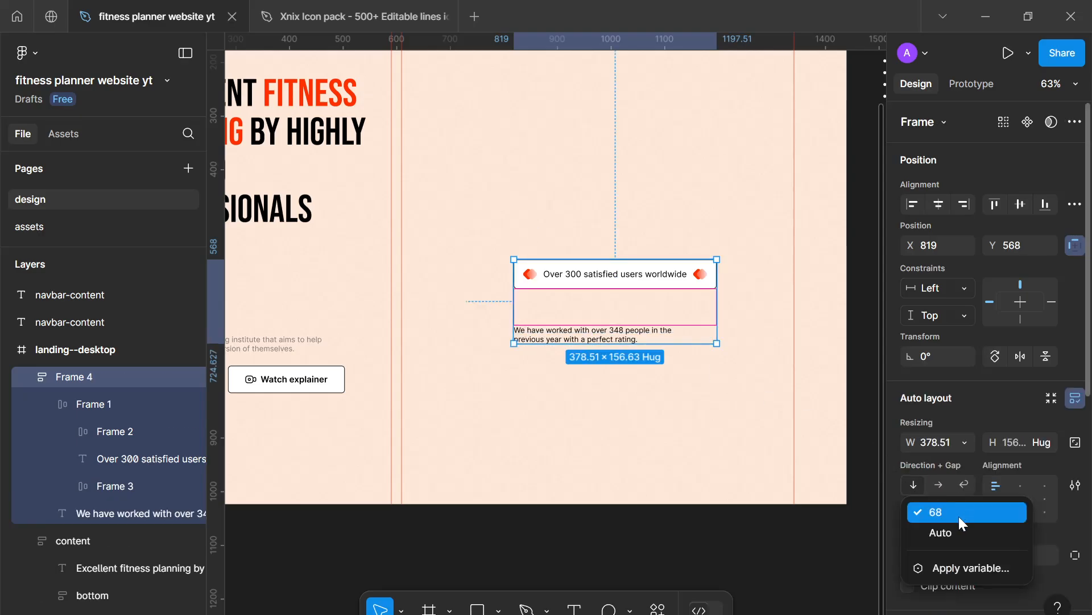
left_click(957, 532)
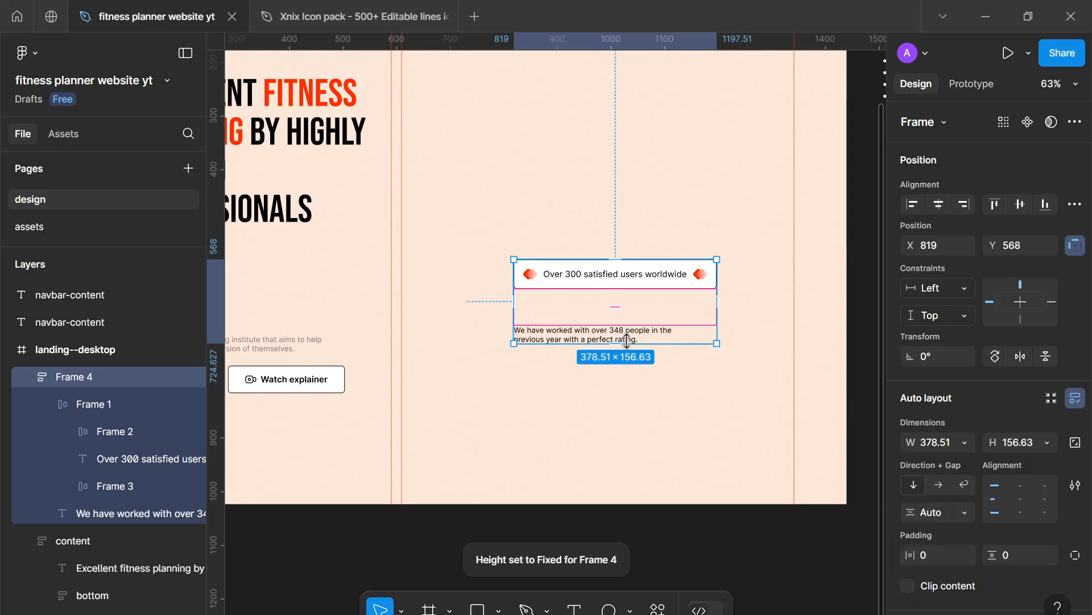
left_click_drag(629, 362, 630, 366)
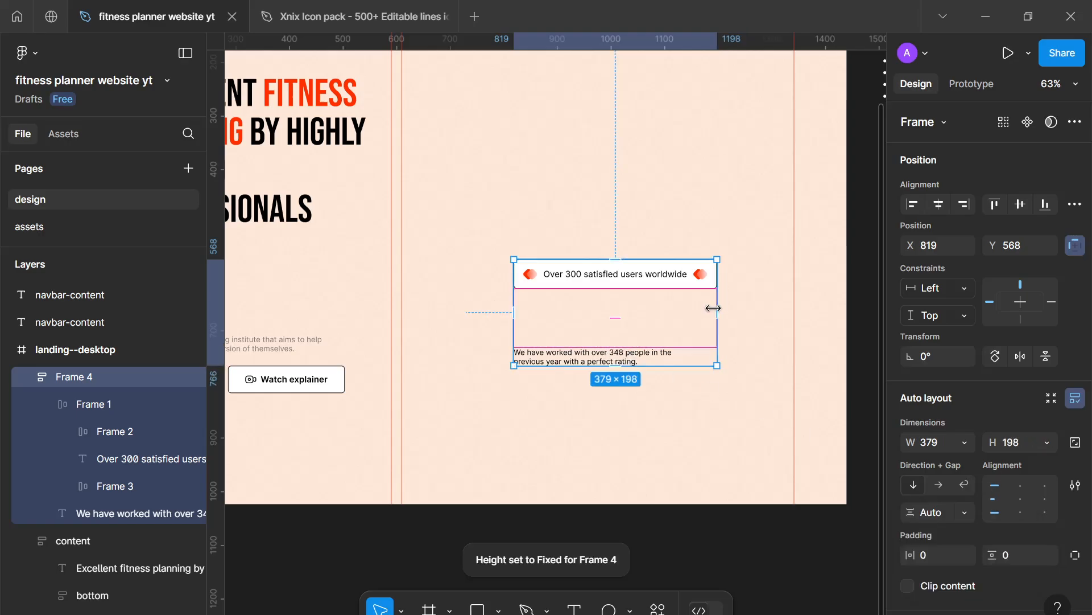
left_click(741, 312)
left_click_drag(663, 272, 595, 194)
left_click_drag(647, 237, 739, 234)
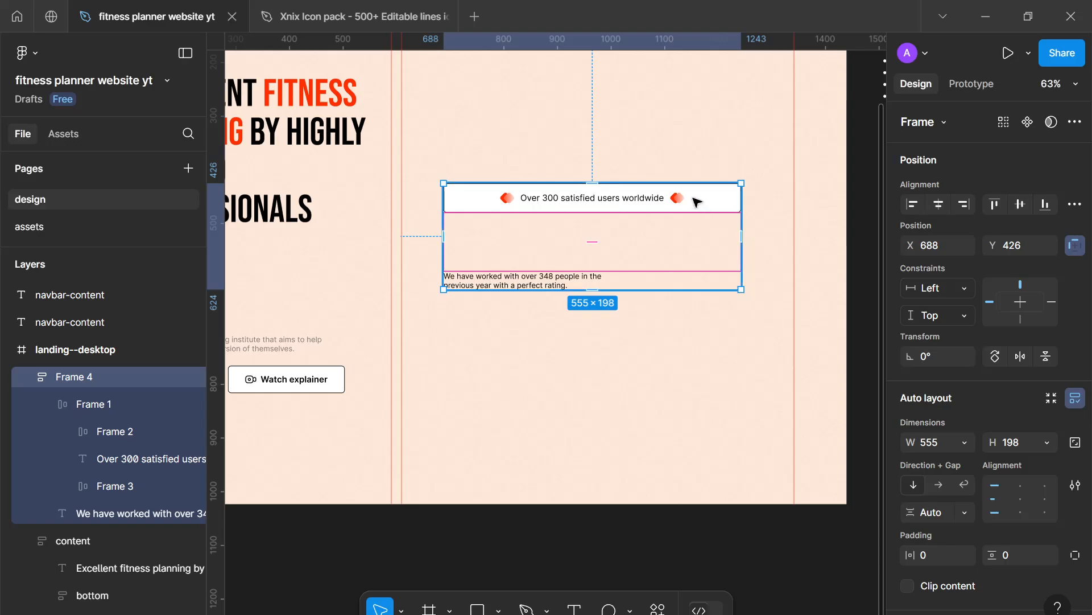
Set the users badge's width to Hug contents inside its container frame.
double_click(697, 201)
left_click(957, 378)
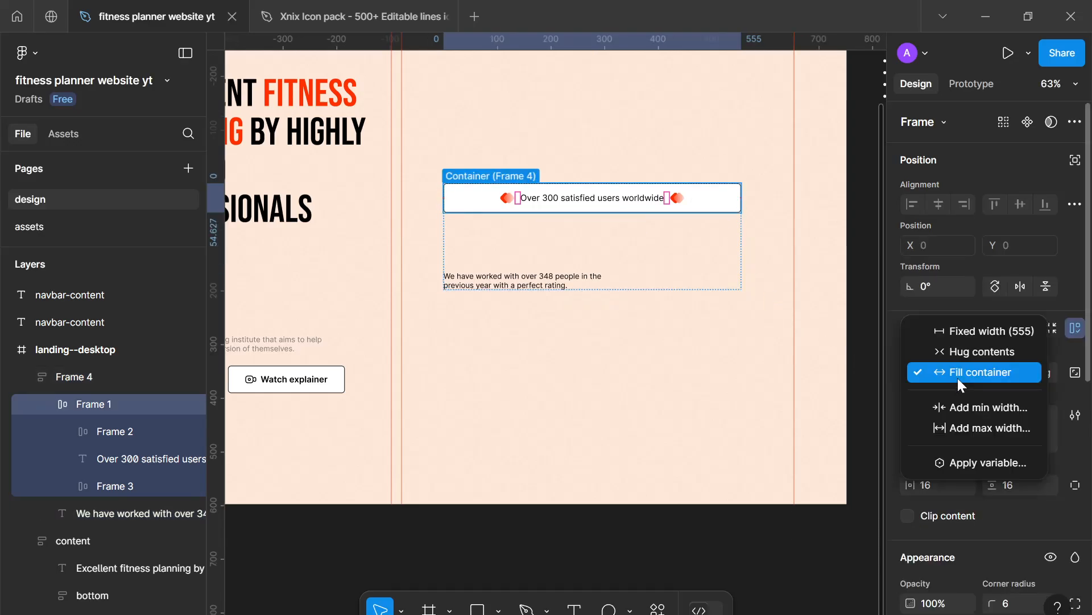
left_click(973, 351)
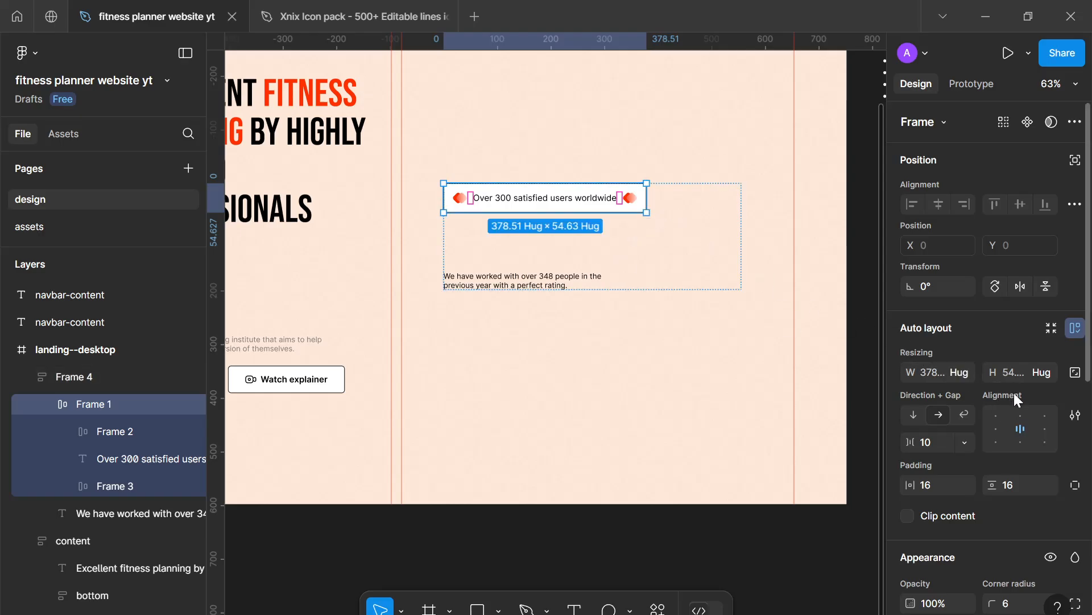
left_click(593, 282)
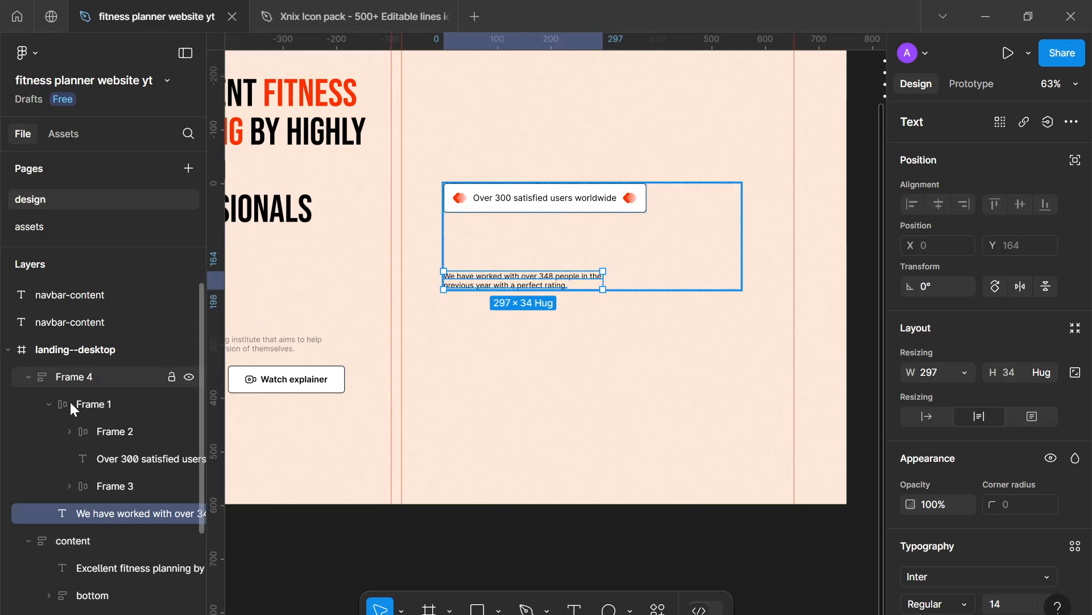
Rename the users badge frame to title and both of its diamond icon frames to accent.
double_click(93, 401)
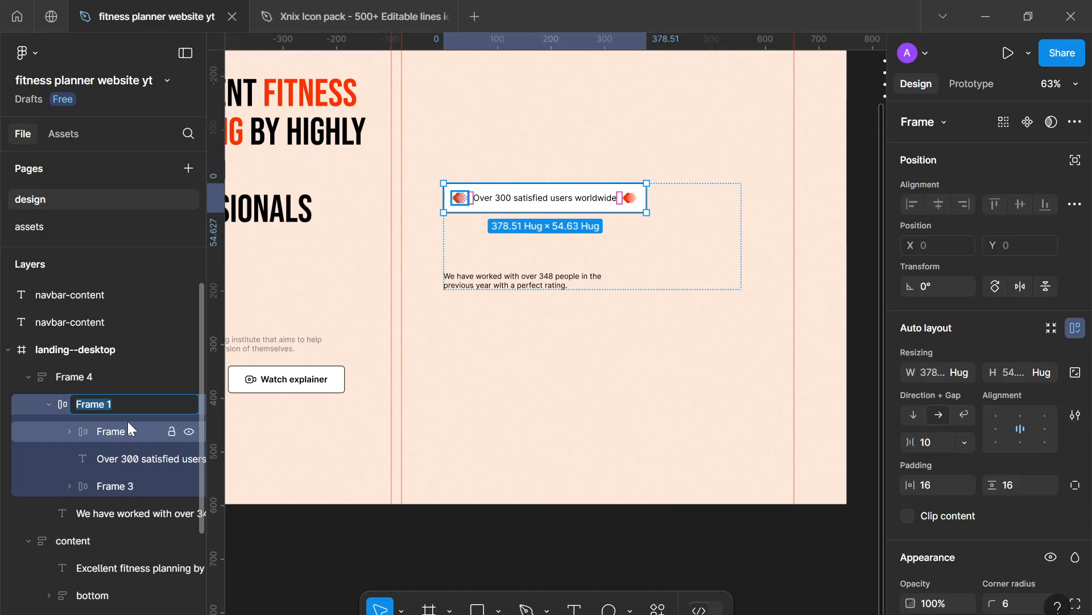
type("title")
key("Return")
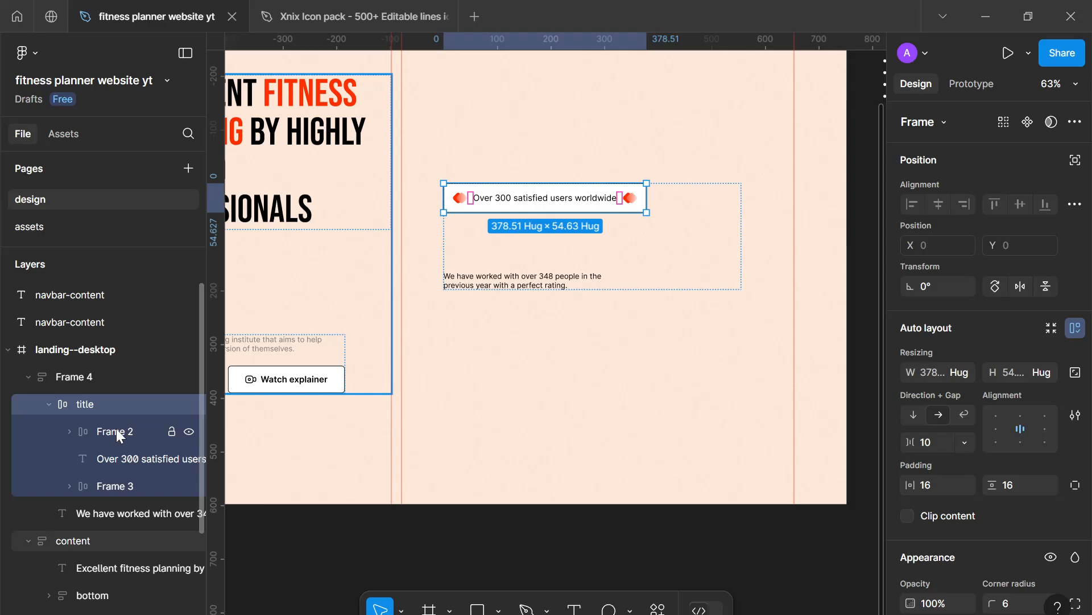
double_click(117, 430)
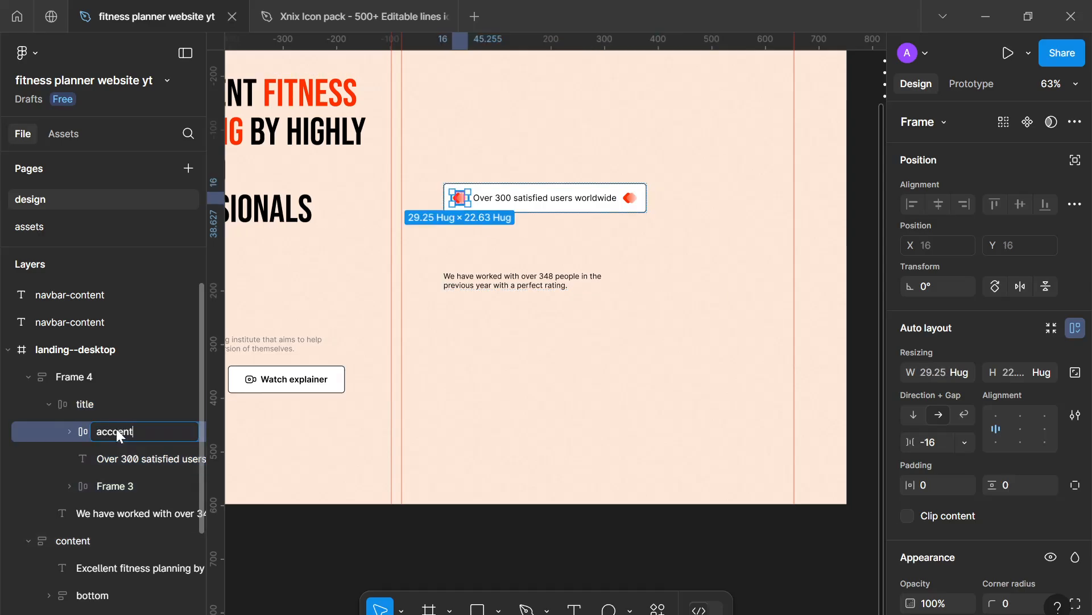
type("accent")
double_click(122, 485)
type("accent")
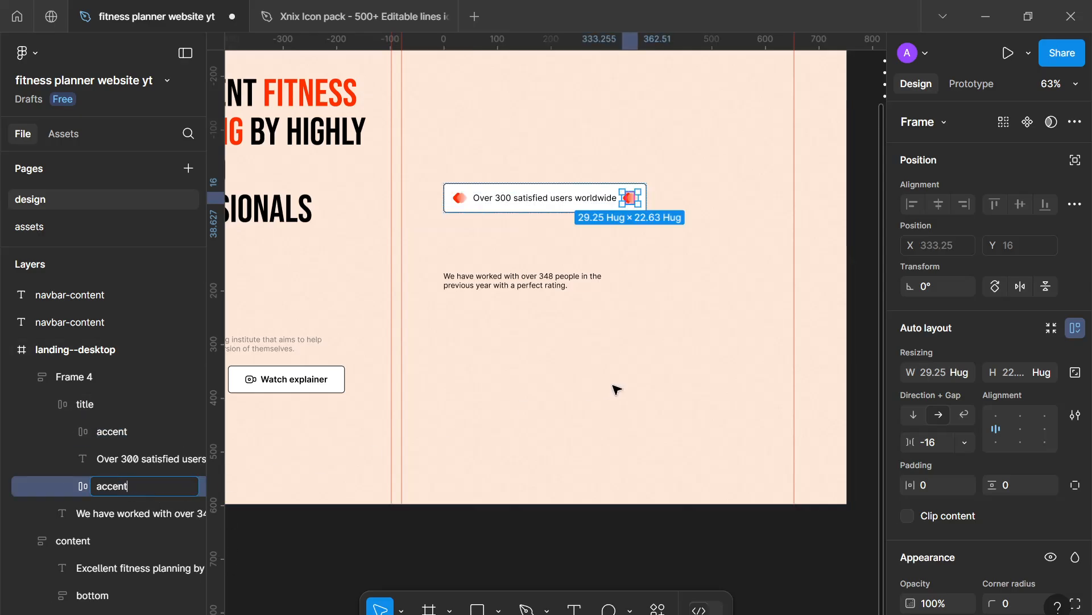
left_click(605, 329)
scroll(598, 308, "up", 3)
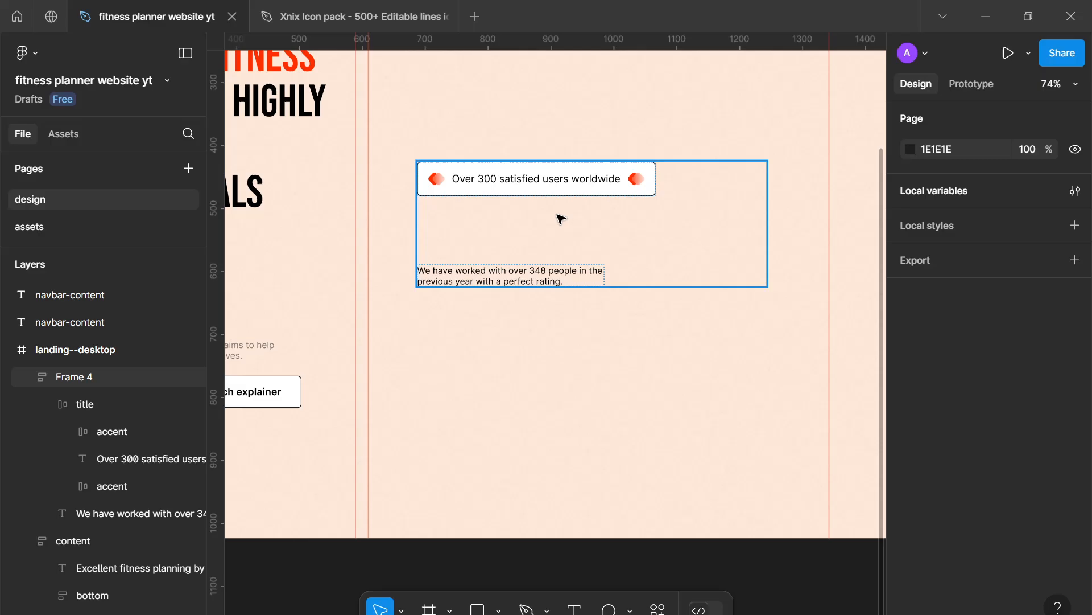
Wrap the rating text in its own auto layout frame and rename that frame description.
left_click(557, 190)
double_click(557, 189)
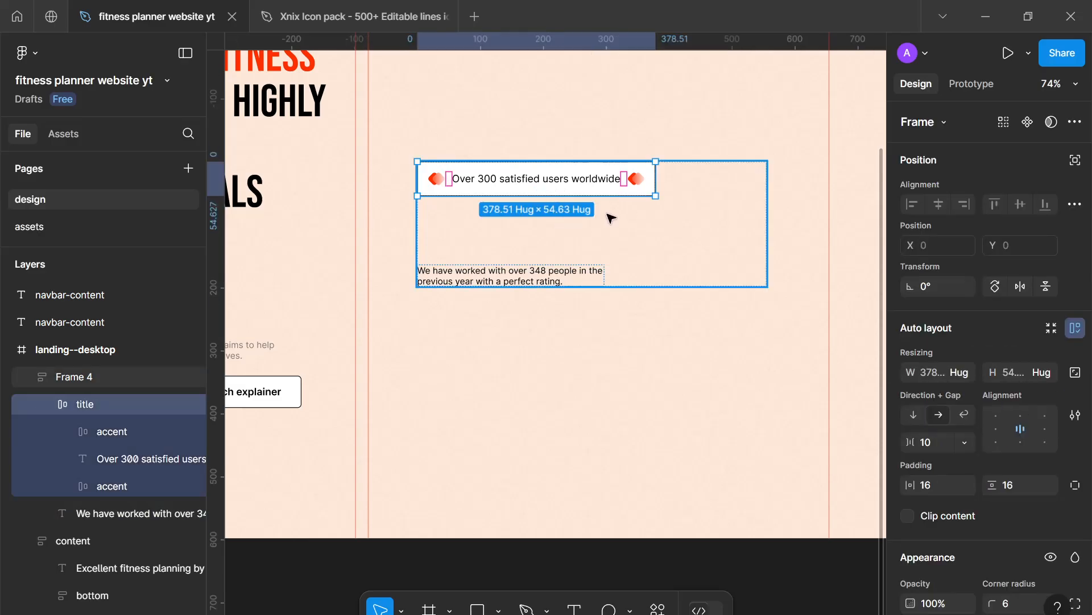
left_click(562, 280)
key("shift+a")
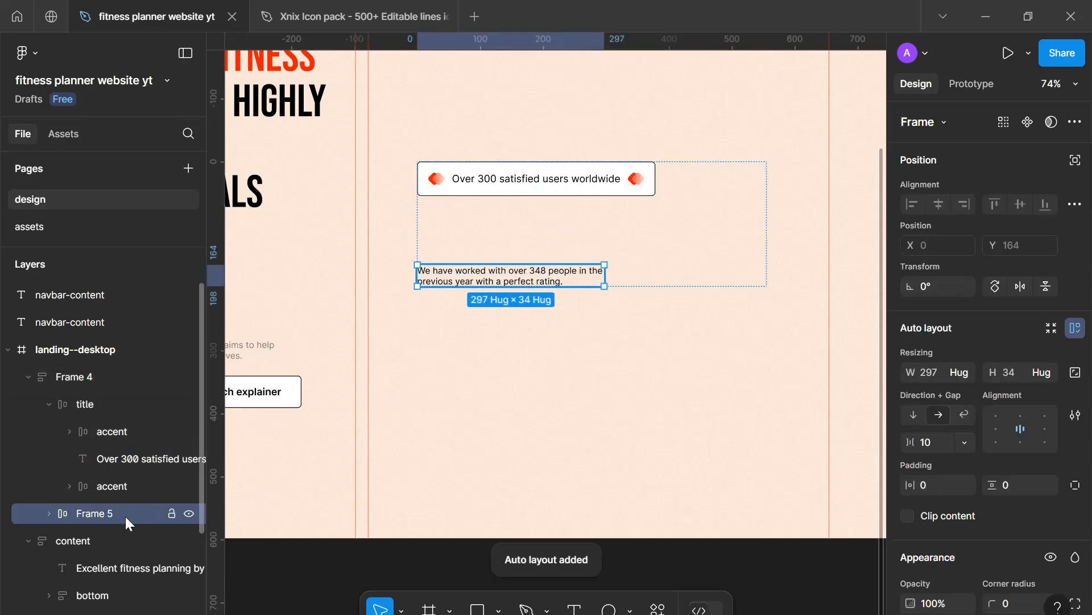
double_click(121, 517)
type("description")
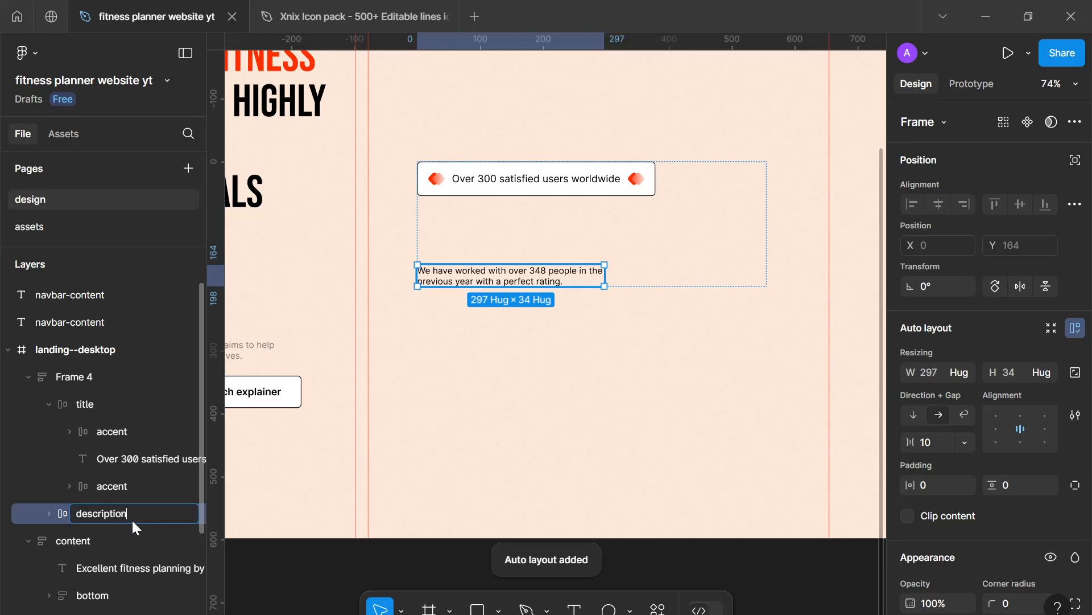
key("Return")
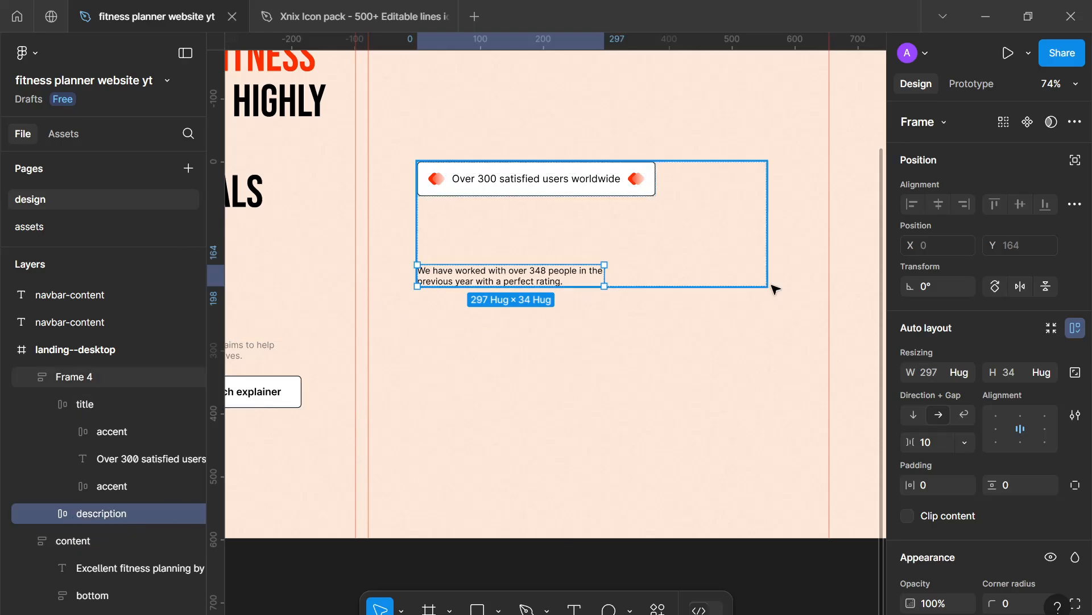
Set the description frame's width to Fill container and align its content to the bottom left.
left_click(958, 372)
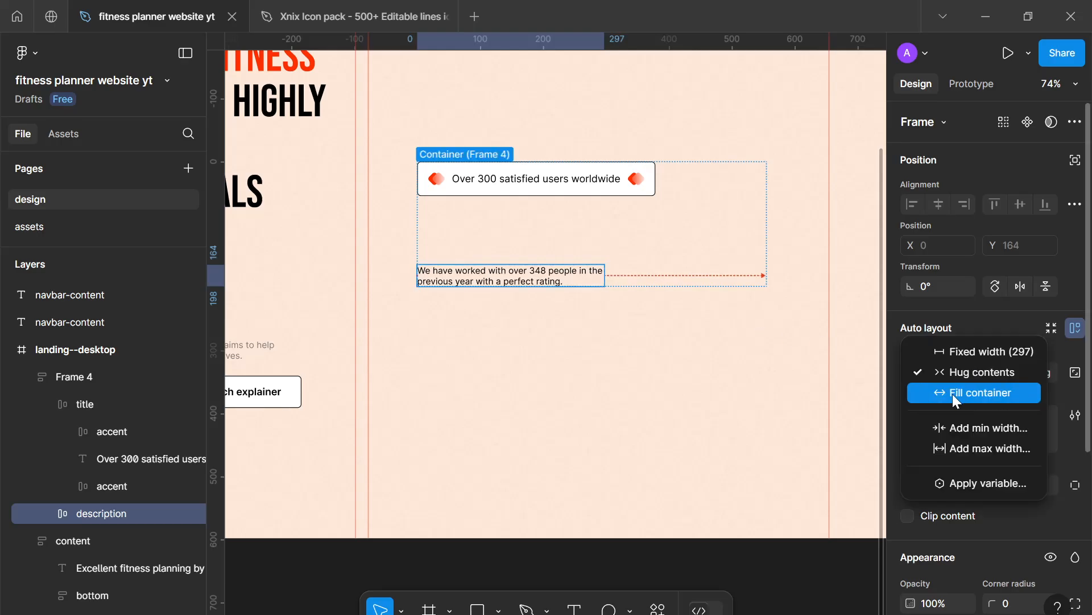
left_click(953, 393)
left_click(630, 281)
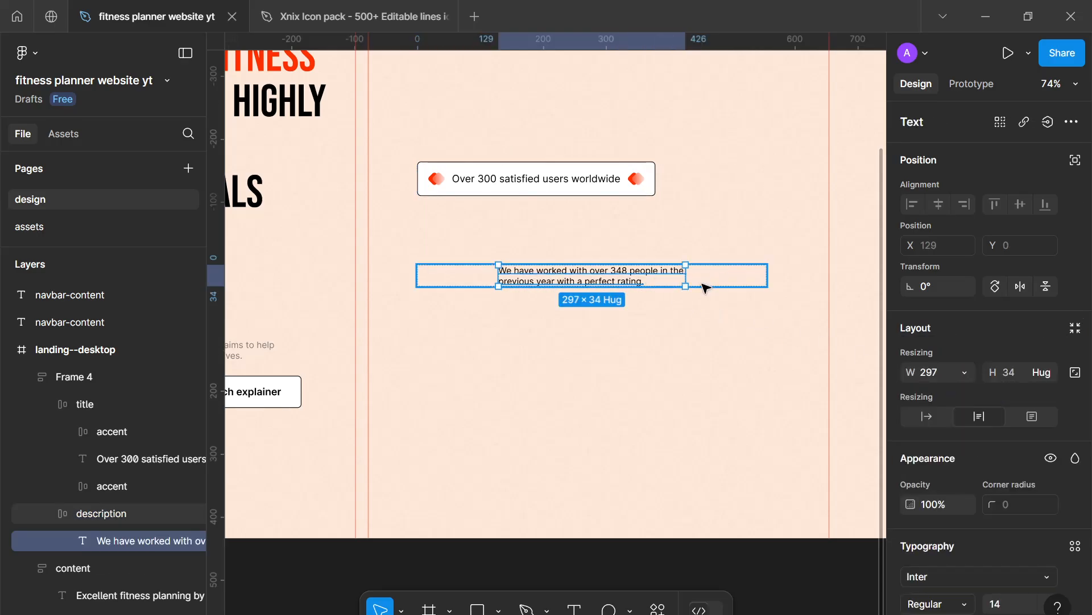
scroll(944, 492, "down", 5)
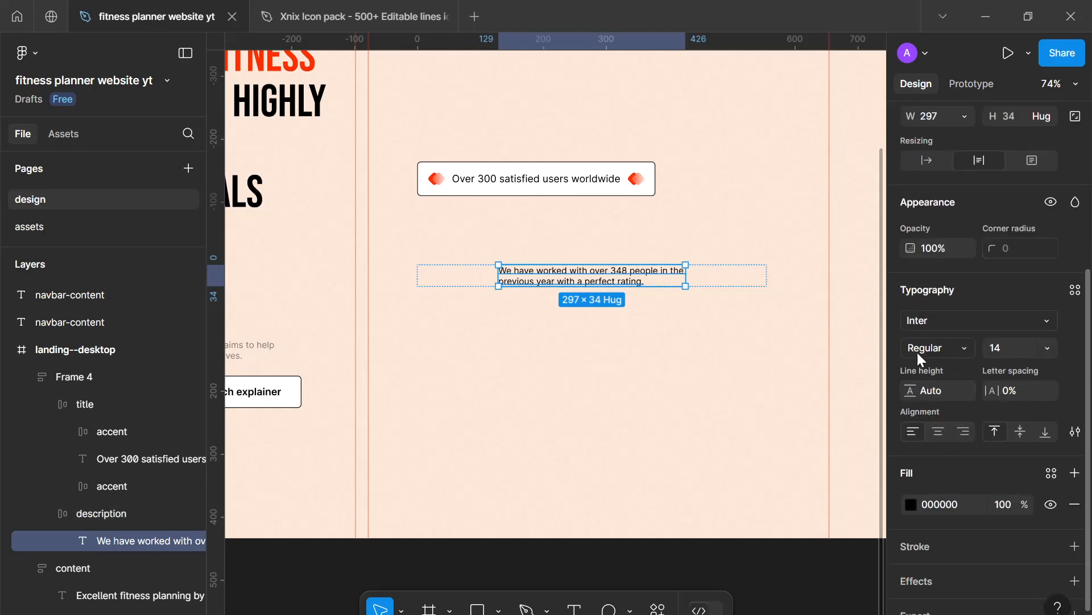
scroll(921, 426, "up", 5)
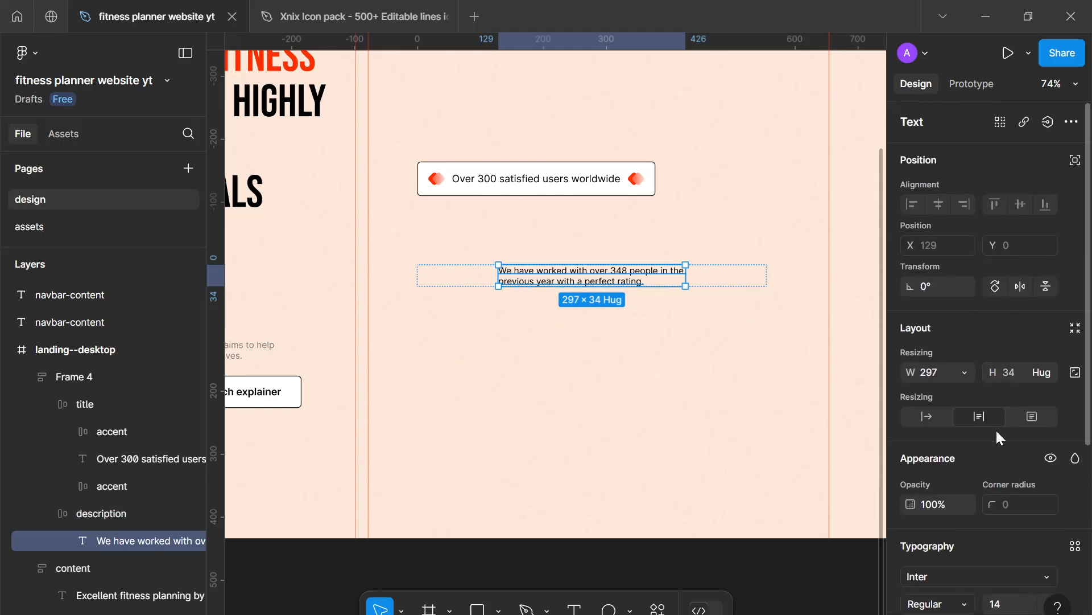
left_click(68, 513)
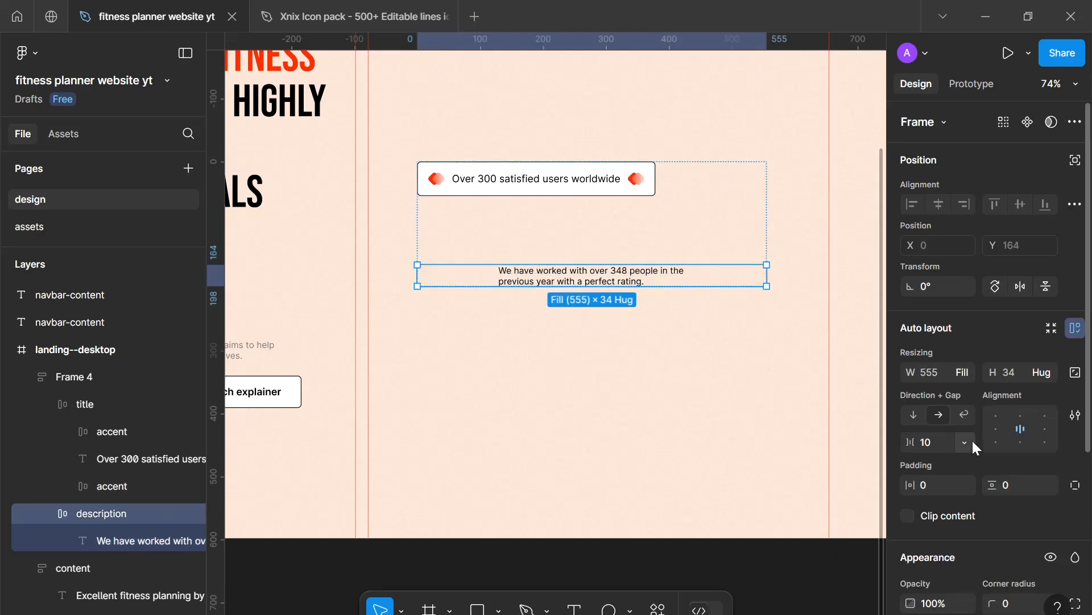
left_click(994, 439)
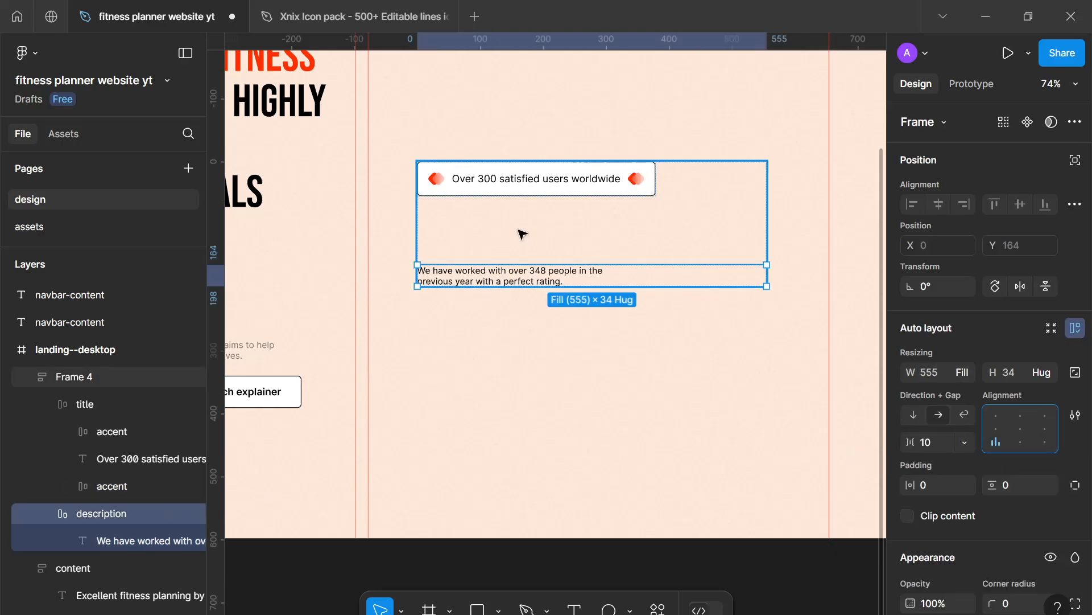
Align the outer container frame's contents to the right so the users badge sits against its right edge.
left_click(673, 210)
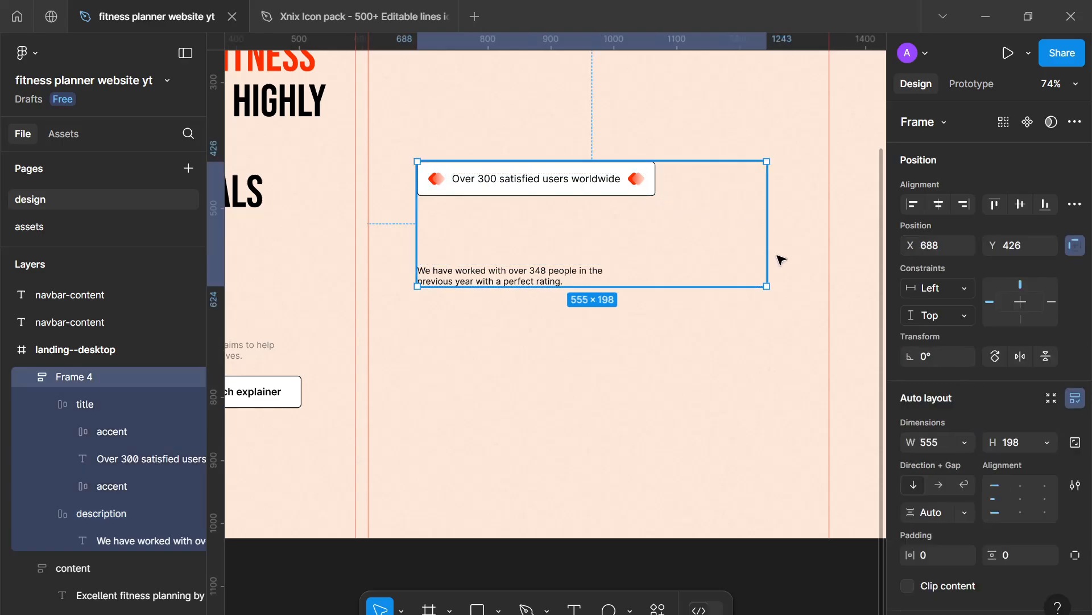
left_click(1035, 482)
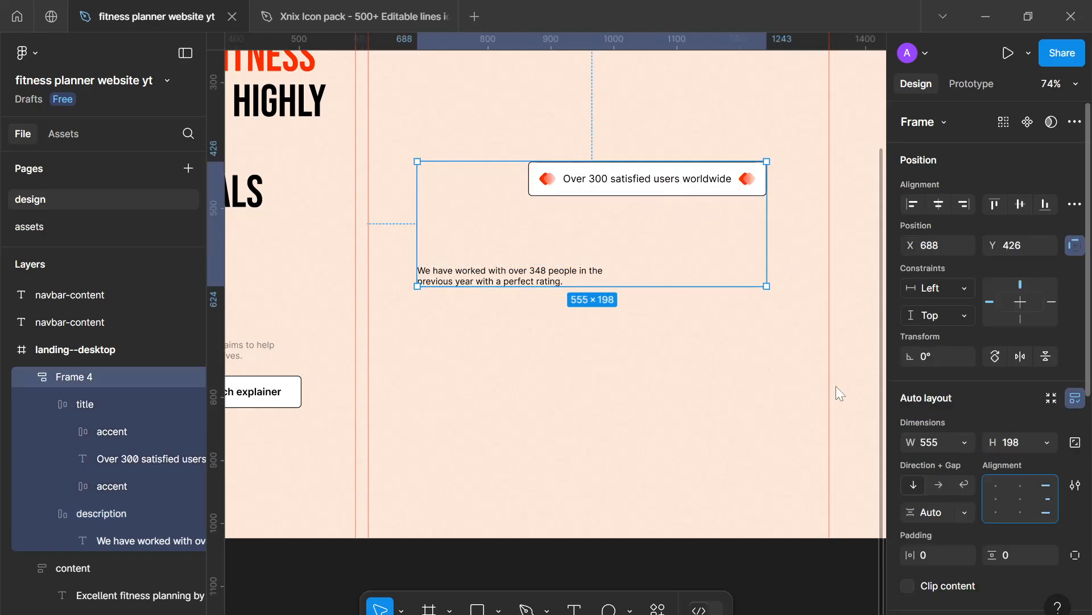
left_click(564, 359)
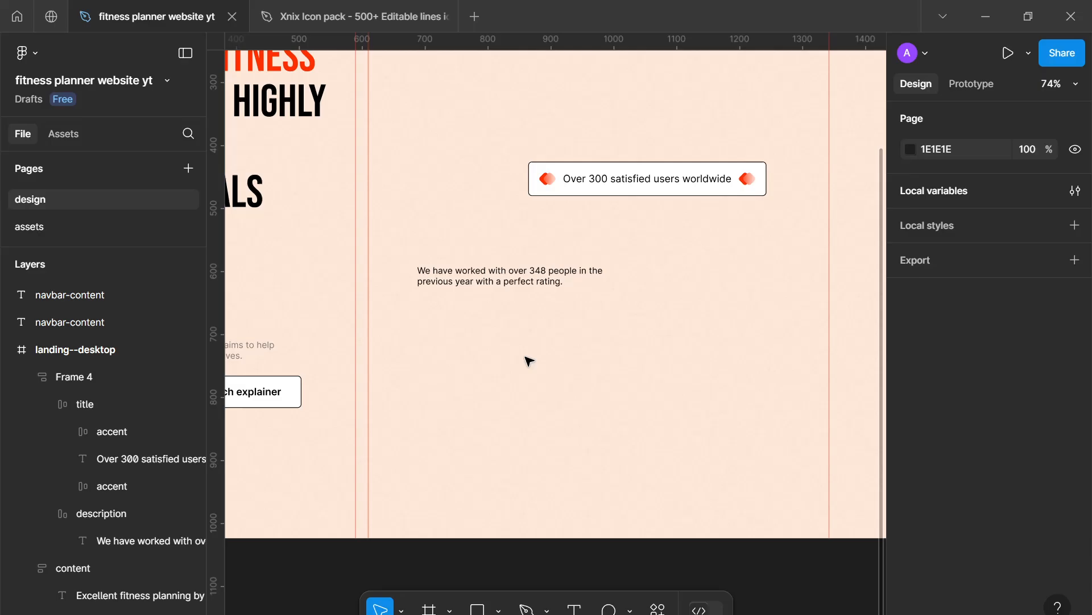
left_click(599, 190)
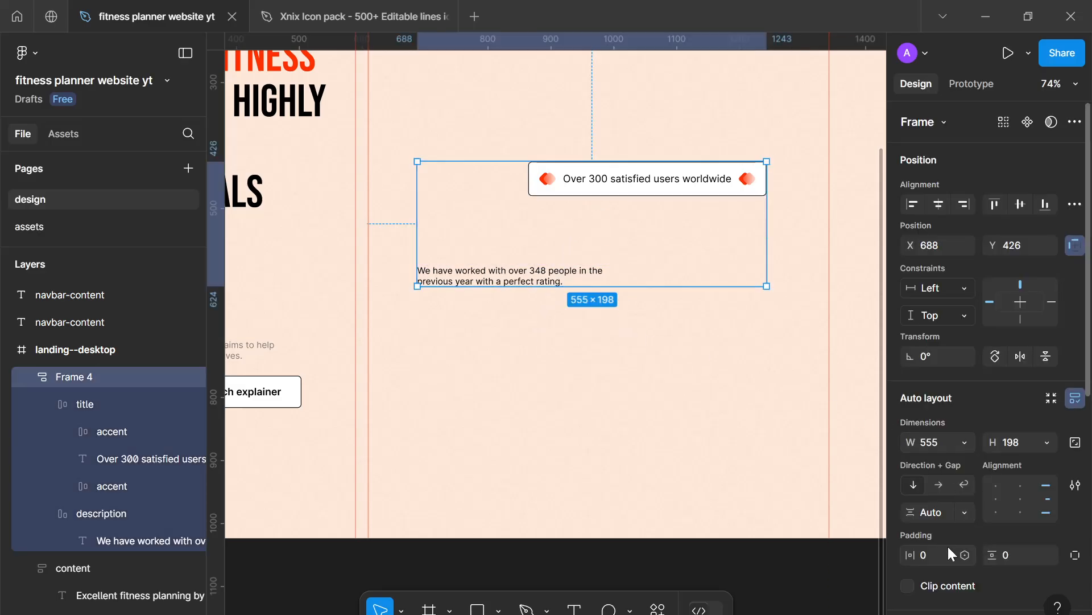
Set the outer container frame's horizontal and vertical padding to 16.
type("16")
left_click(1013, 555)
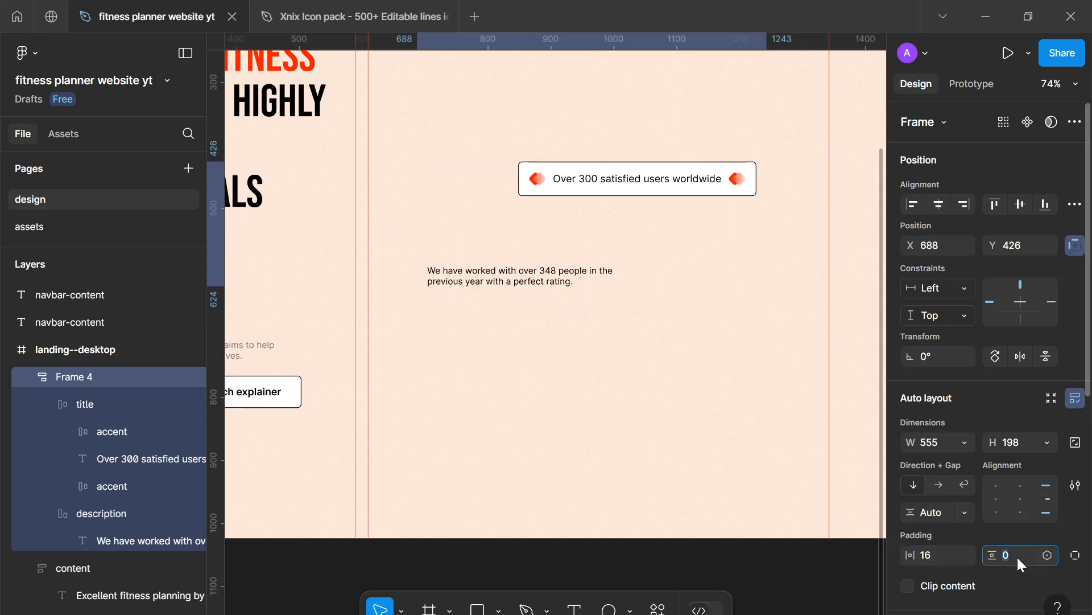
type("16")
Add a 000000 inside stroke of weight 1 to the container frame and set its corner radius to 8.
scroll(1003, 530, "down", 5)
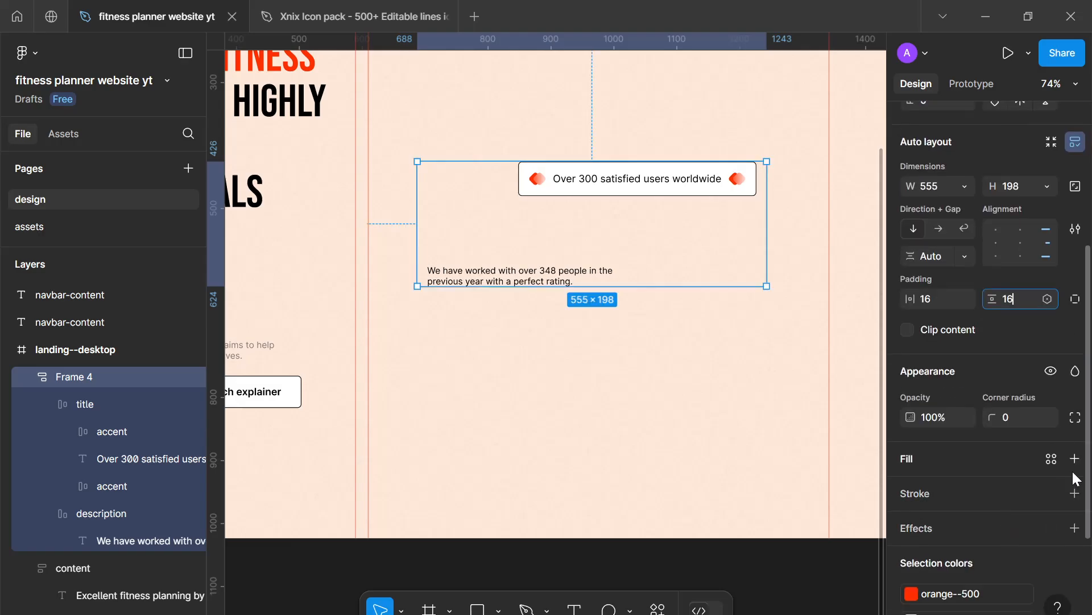
left_click(1074, 493)
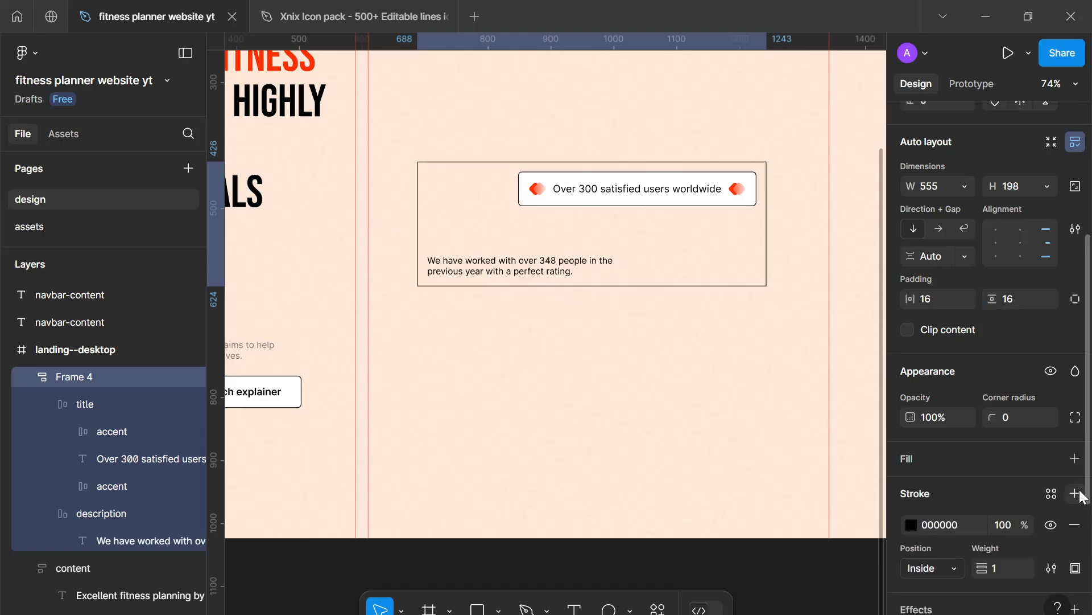
left_click(1019, 417)
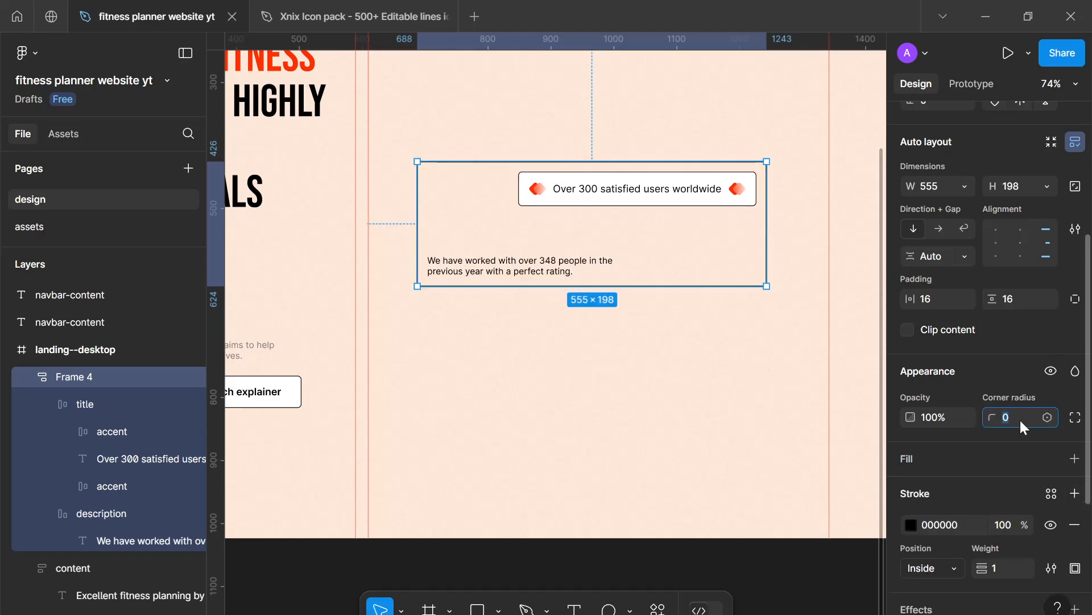
type("8")
scroll(734, 202, "up", 3)
scroll(738, 203, "up", 3)
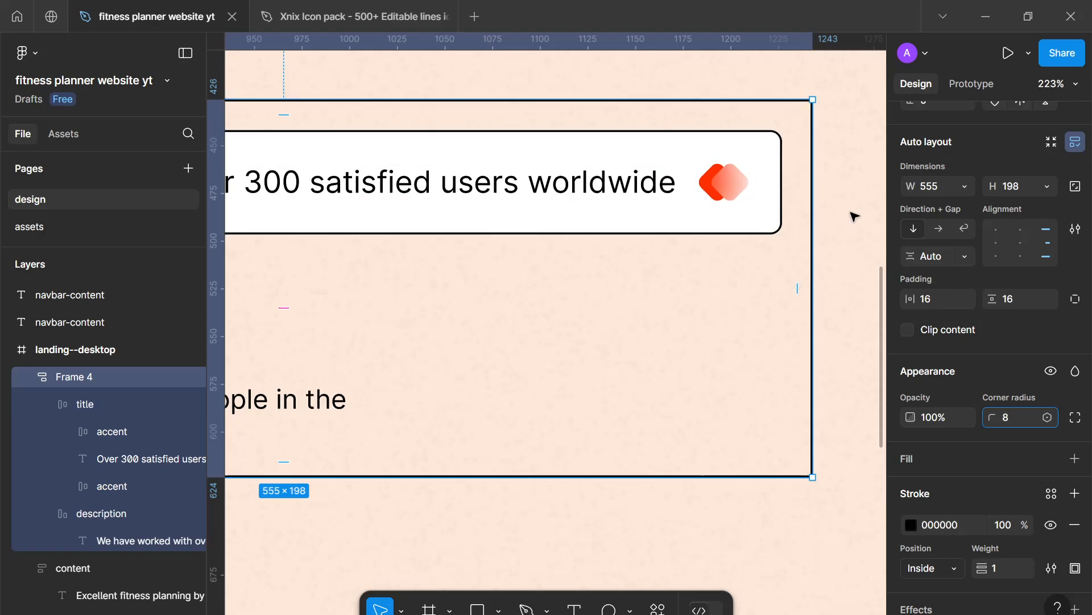
left_click(820, 118)
scroll(690, 317, "down", 4)
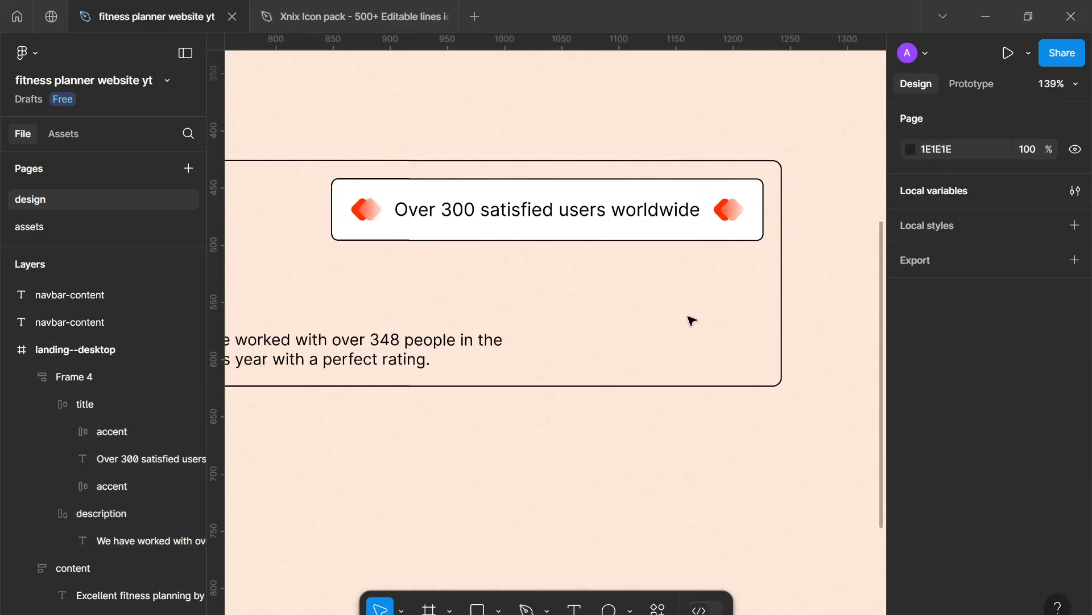
Extend the container frame's lower edge so its height is about 282.
left_click(726, 309)
left_click_drag(636, 348, 647, 408)
scroll(989, 500, "down", 5)
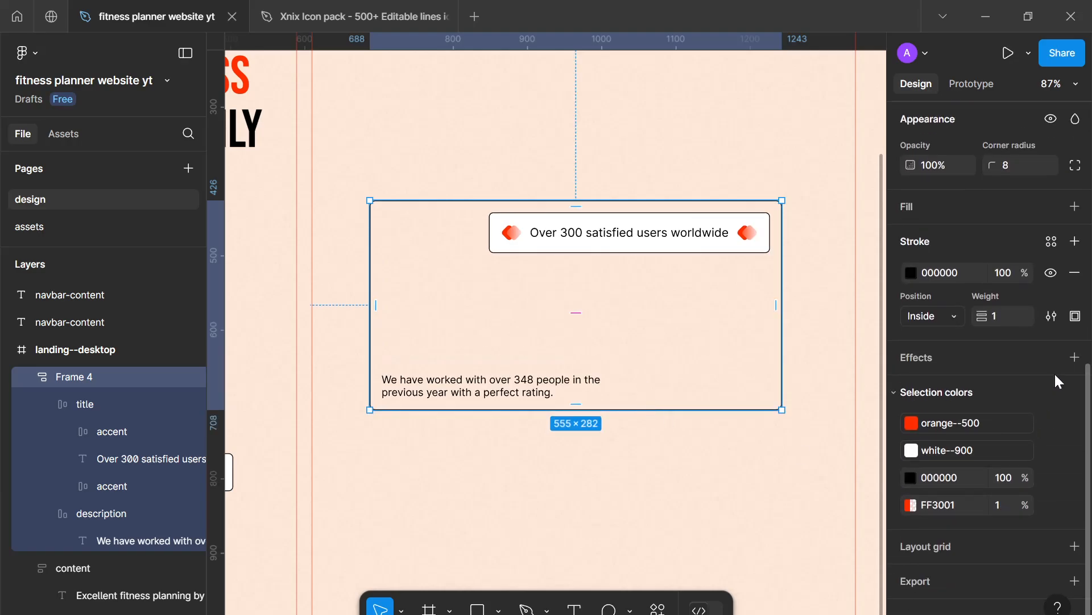
Open the Unsplash plugin for the container frame and search for workout.
right_click(703, 330)
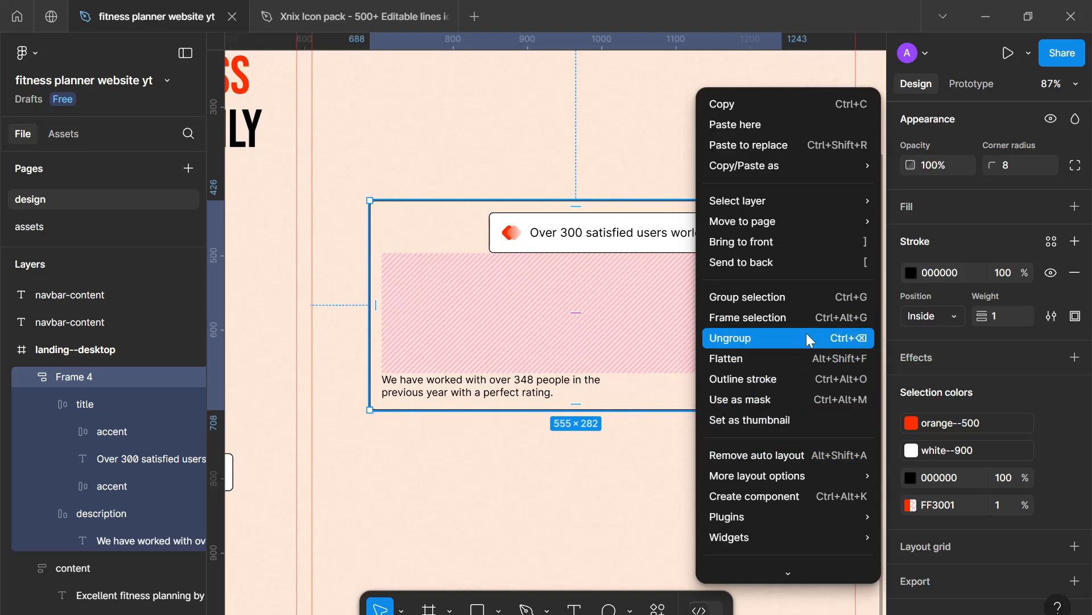
mouse_move(797, 516)
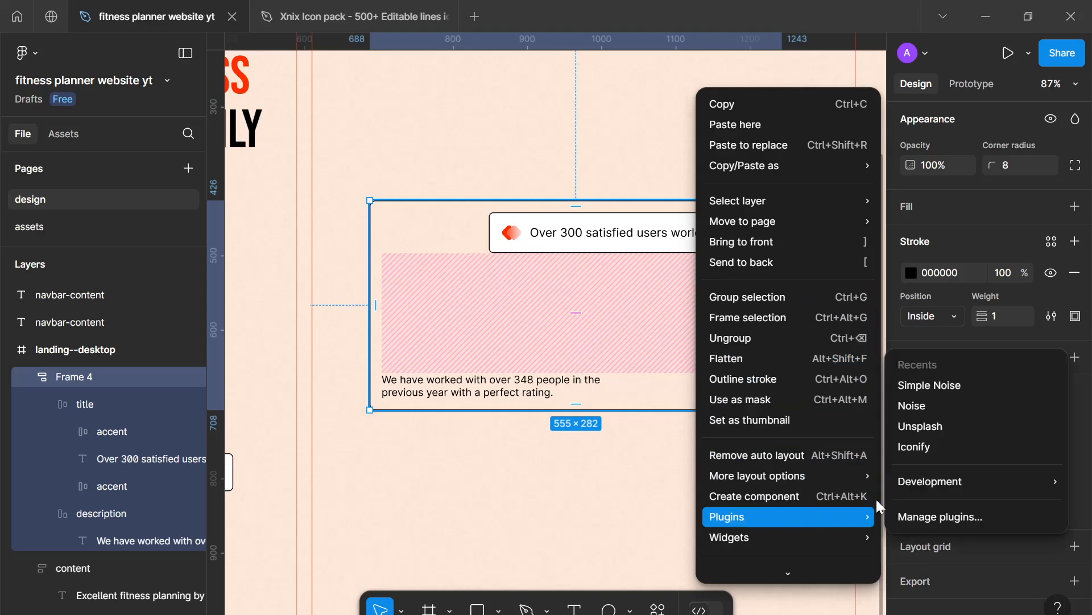
left_click(938, 424)
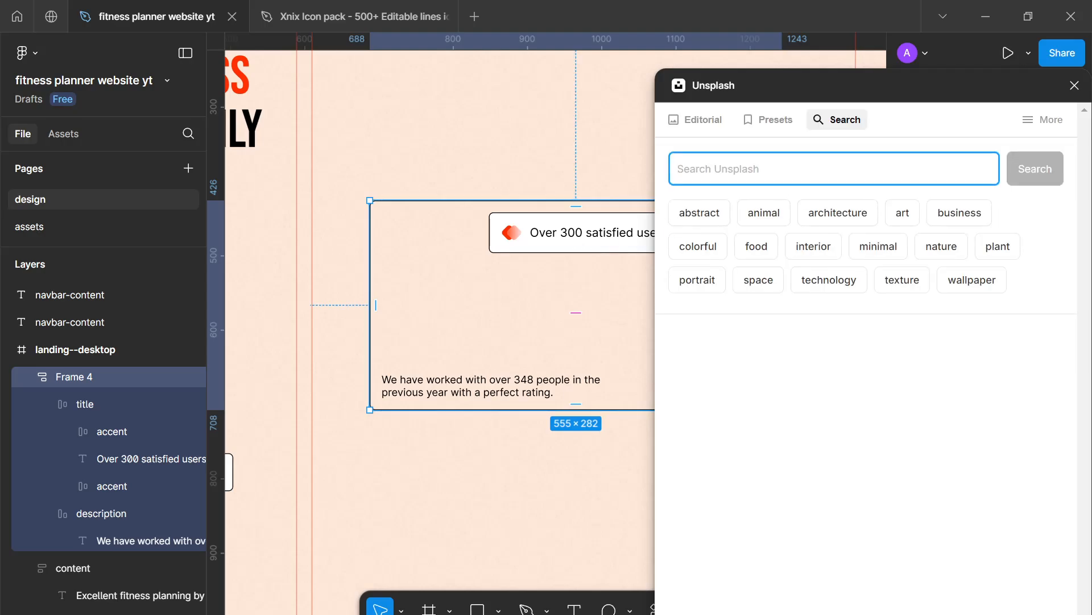
type("workout")
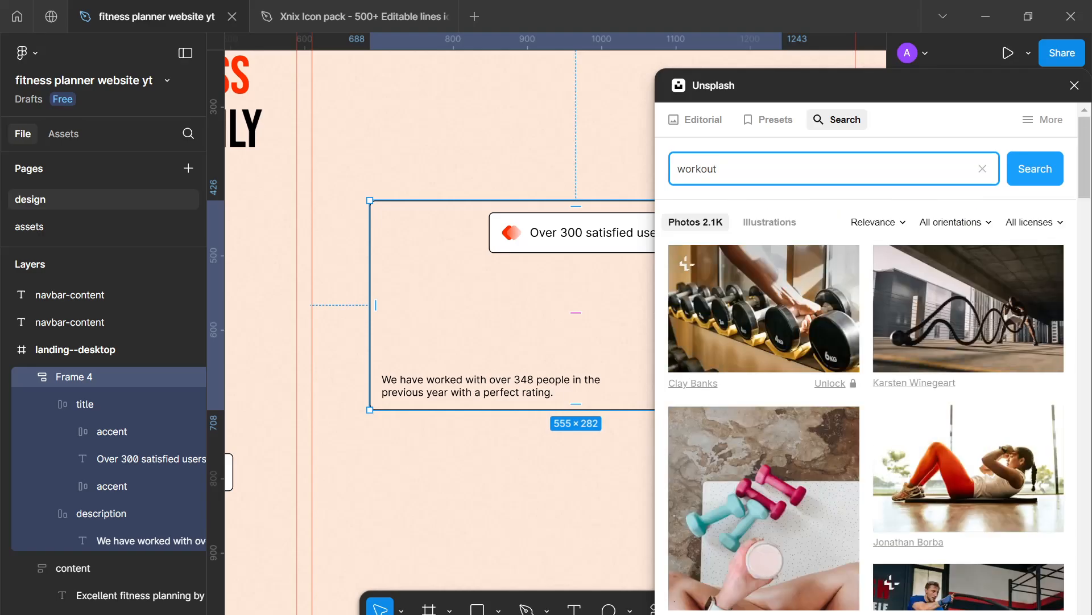
Look through the workout photo results for an image that suits the frame's background.
scroll(905, 447, "down", 10)
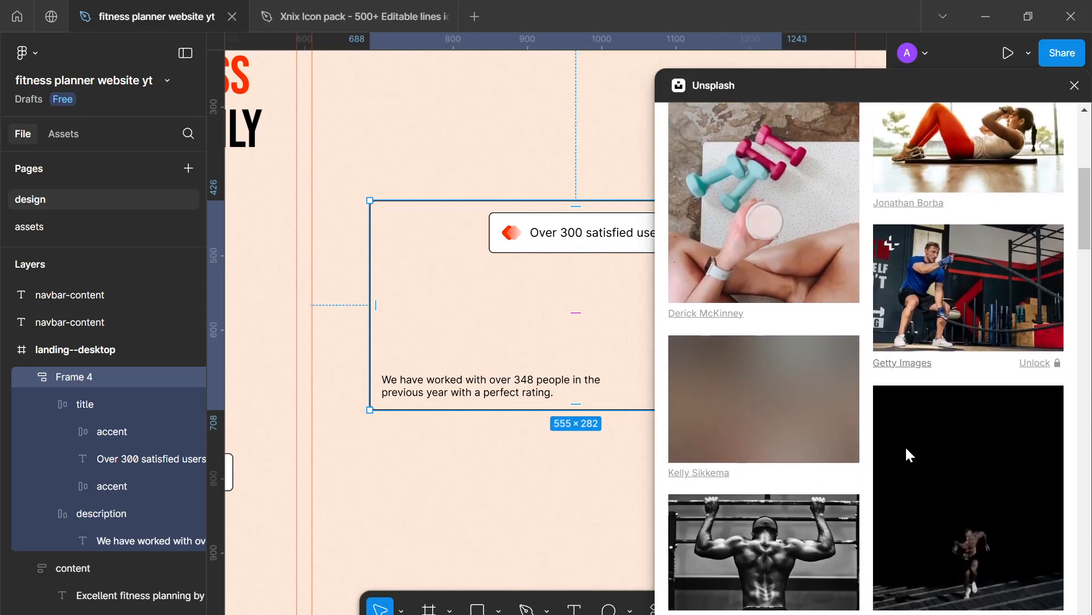
scroll(906, 448, "down", 5)
scroll(905, 448, "down", 7)
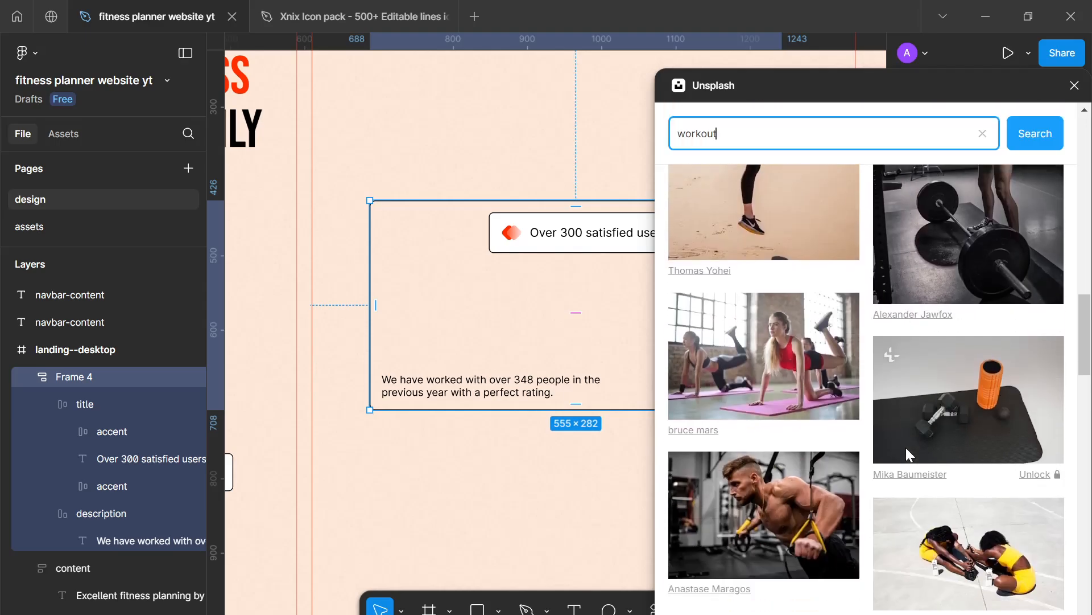
scroll(906, 448, "down", 5)
scroll(906, 447, "down", 8)
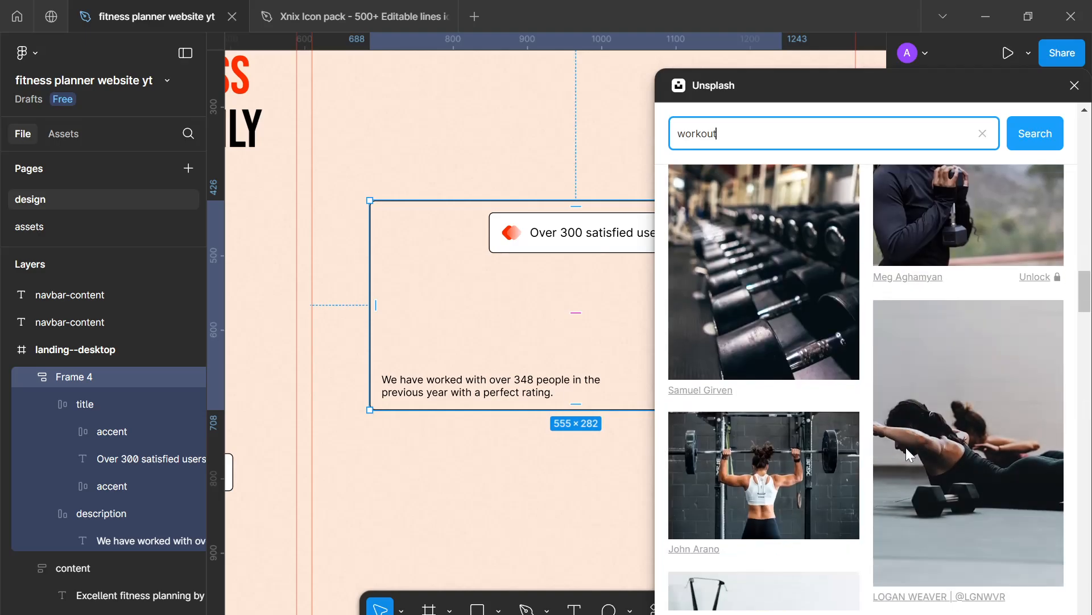
scroll(907, 452, "down", 10)
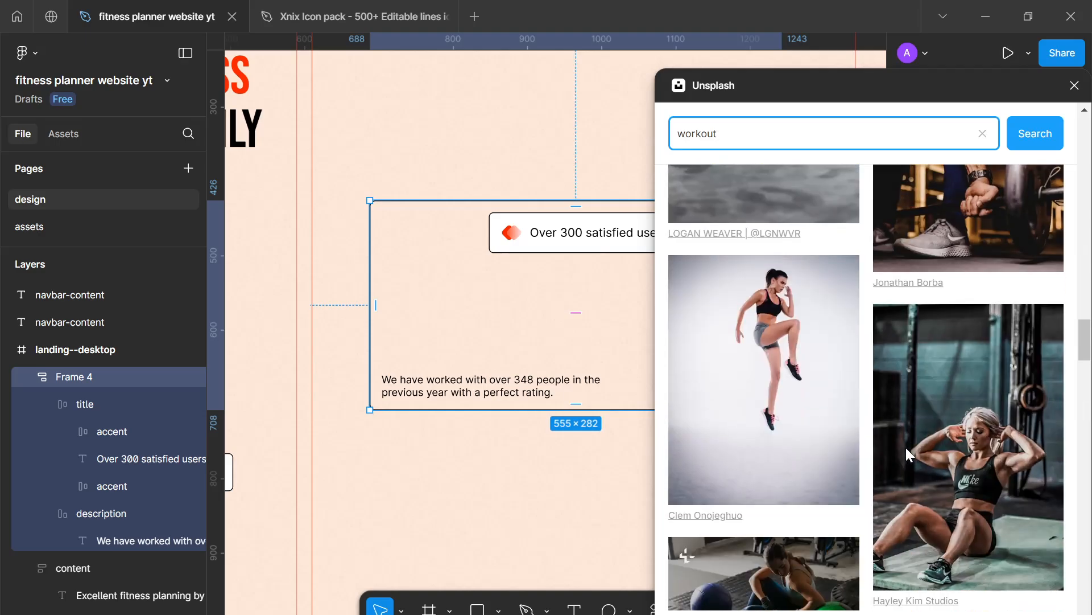
scroll(906, 451, "up", 5)
scroll(906, 447, "down", 5)
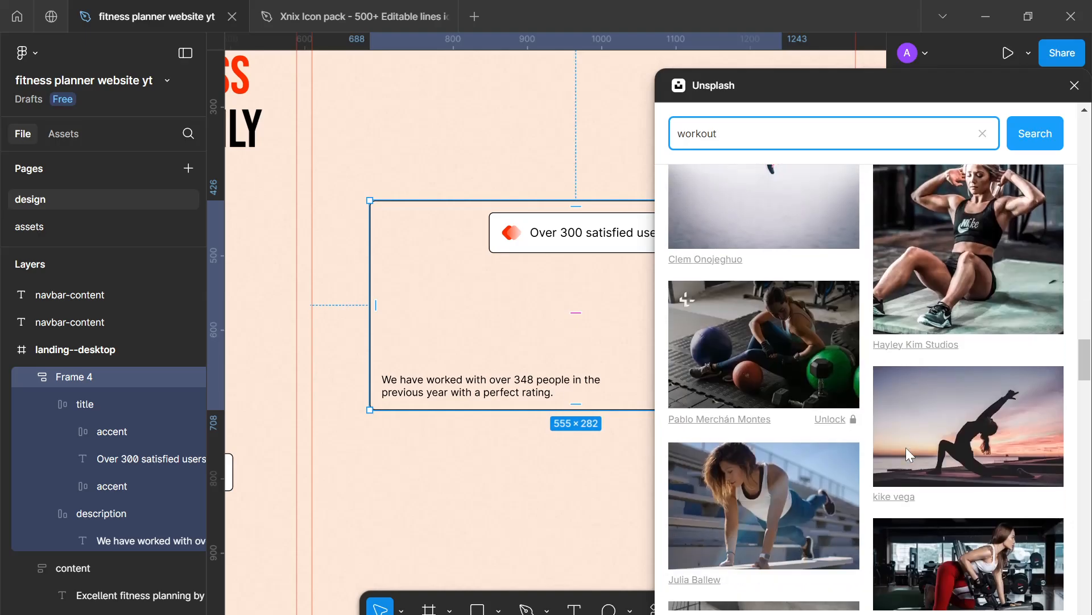
scroll(906, 448, "down", 10)
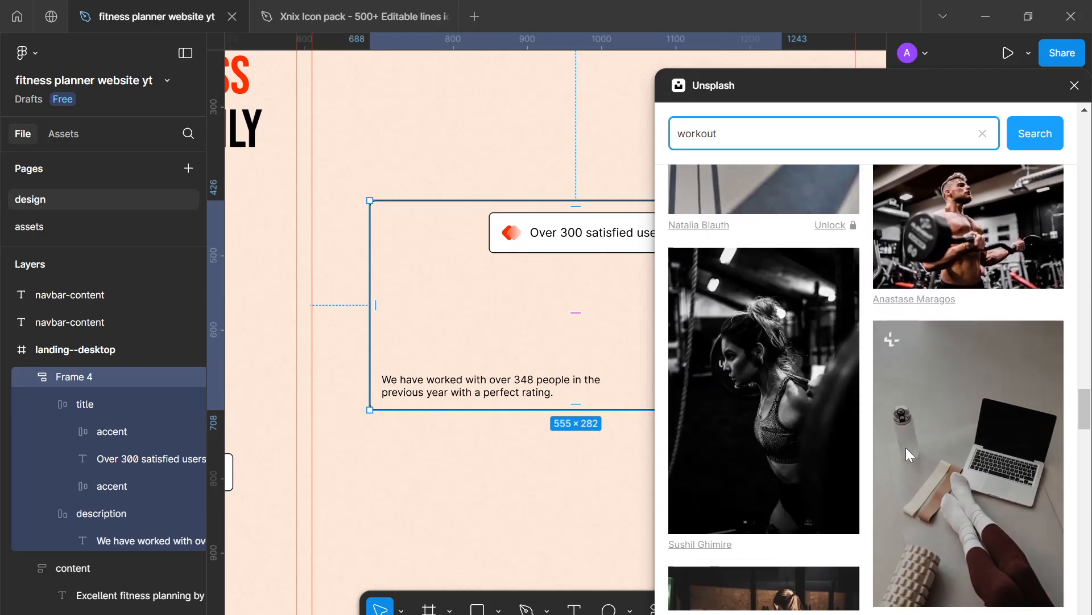
scroll(905, 448, "up", 4)
scroll(944, 290, "down", 10)
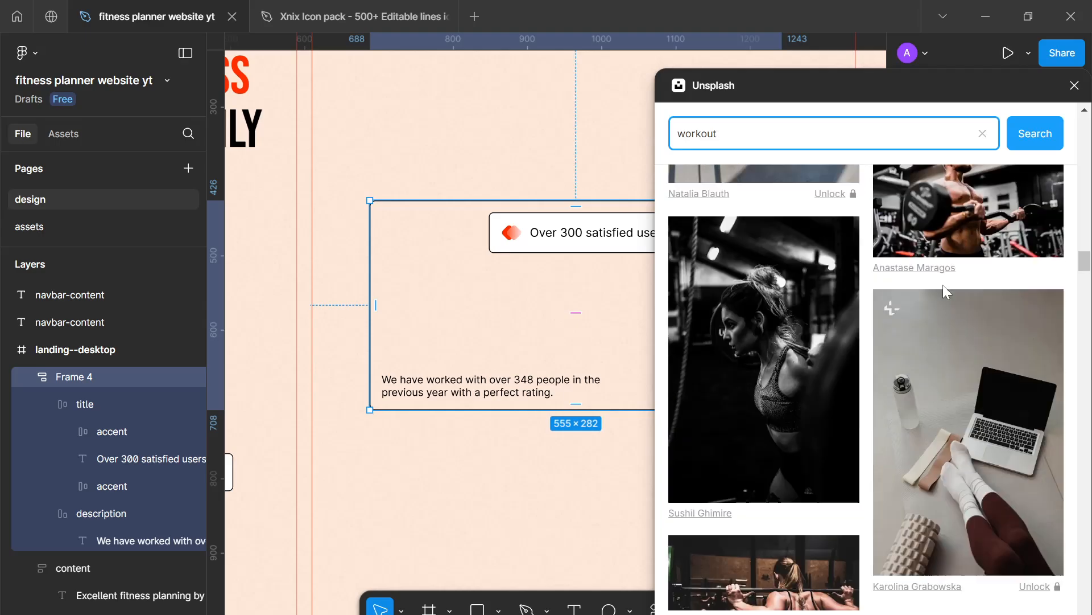
scroll(943, 284, "down", 15)
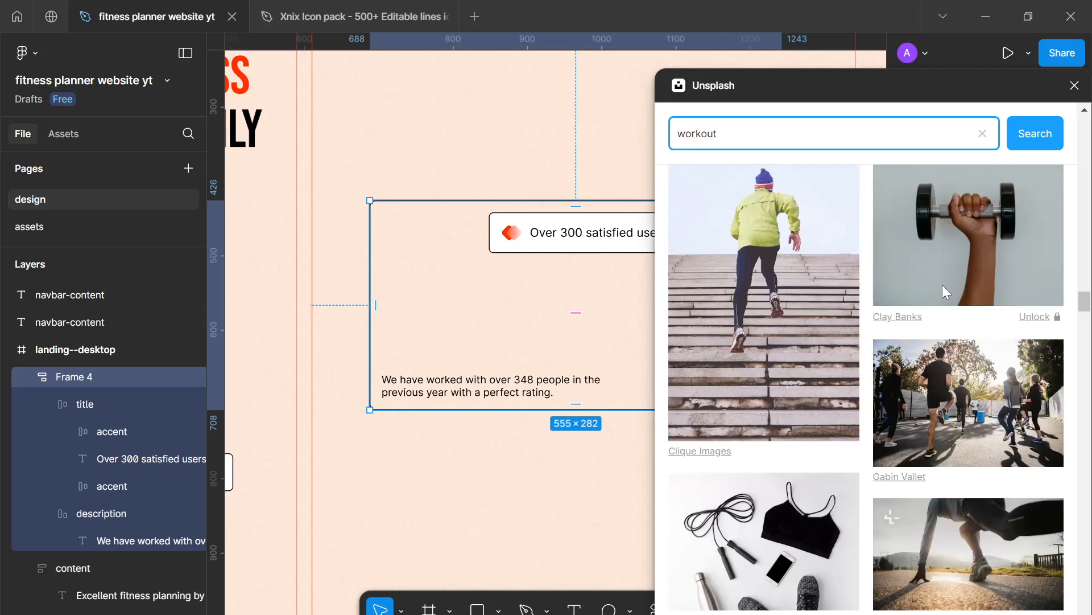
scroll(942, 285, "down", 6)
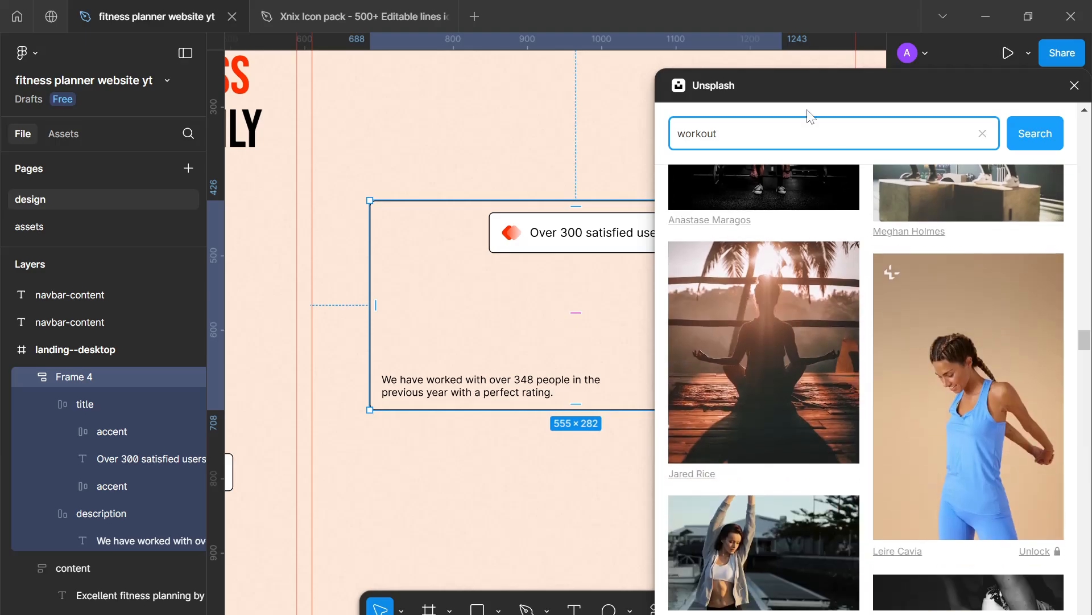
Refine the Unsplash search to people workout and examine the results for photos of people training together.
type("people")
key("Return")
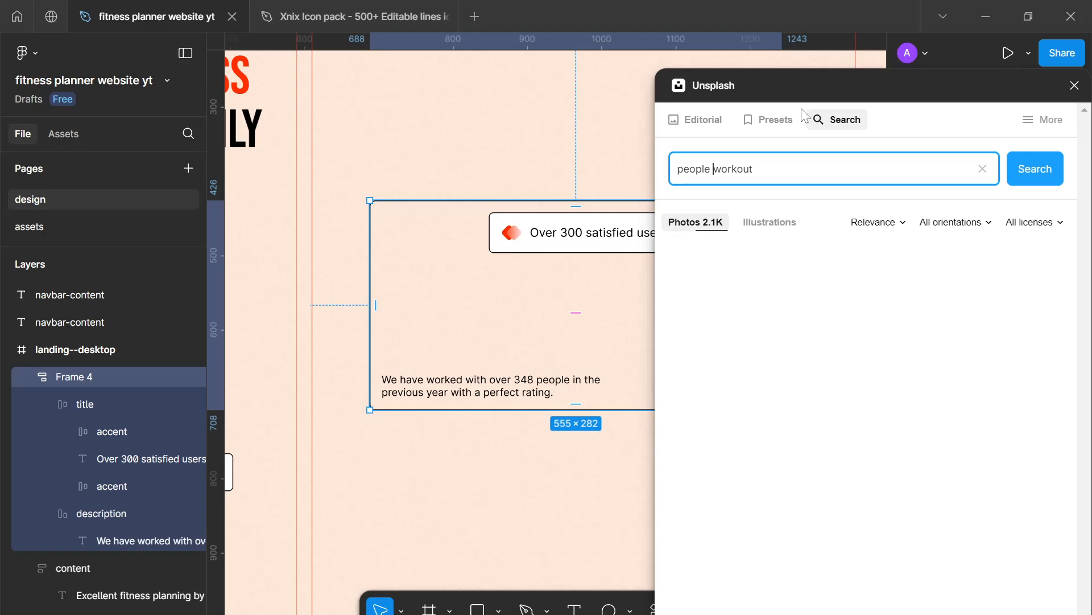
scroll(866, 333, "down", 5)
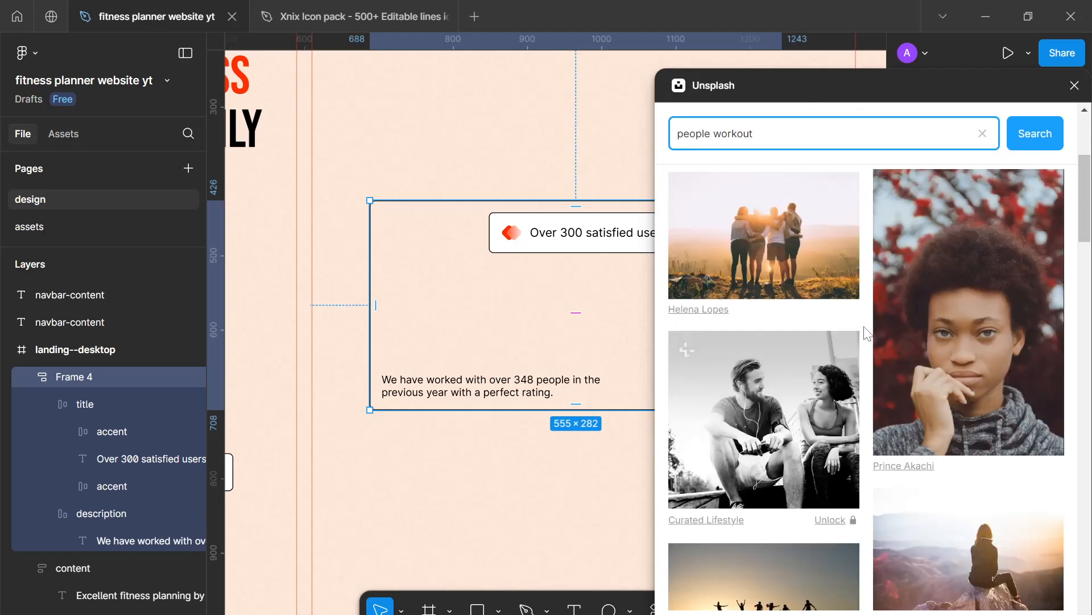
scroll(866, 333, "down", 6)
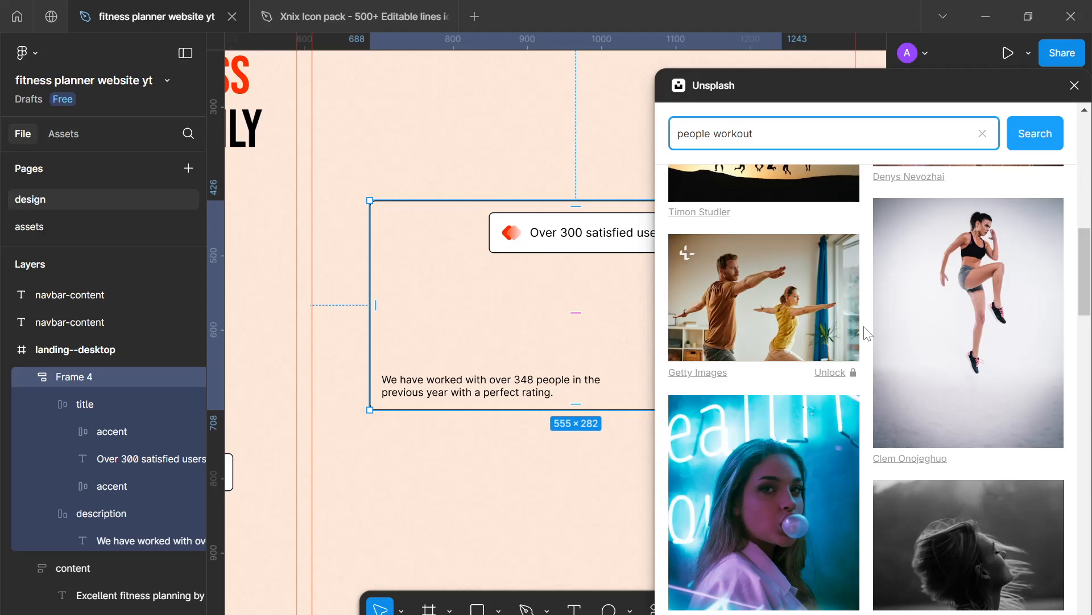
scroll(866, 333, "down", 5)
scroll(866, 332, "down", 10)
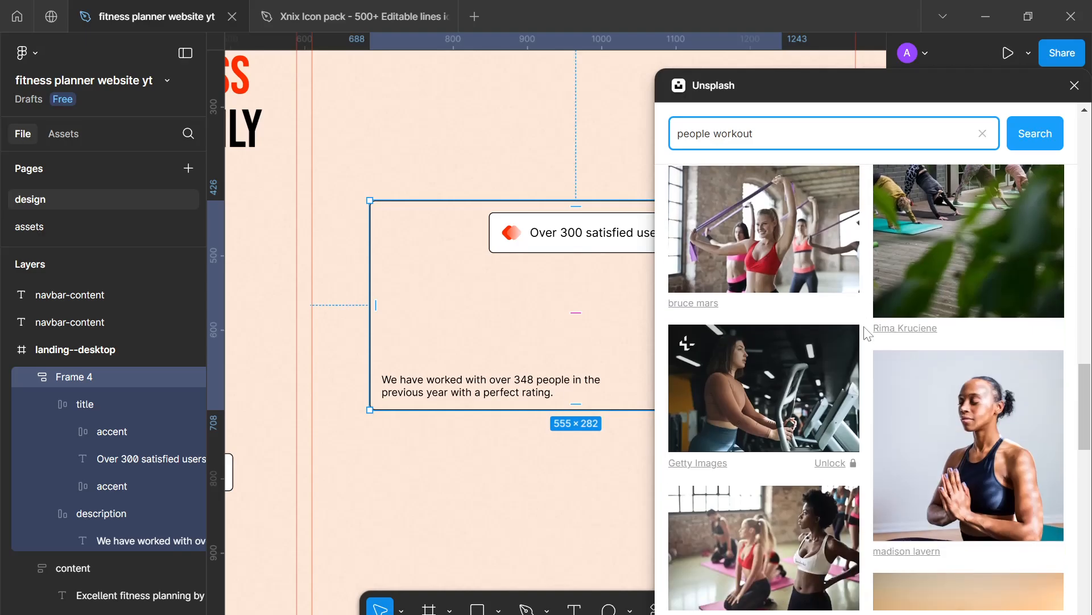
scroll(867, 333, "down", 1)
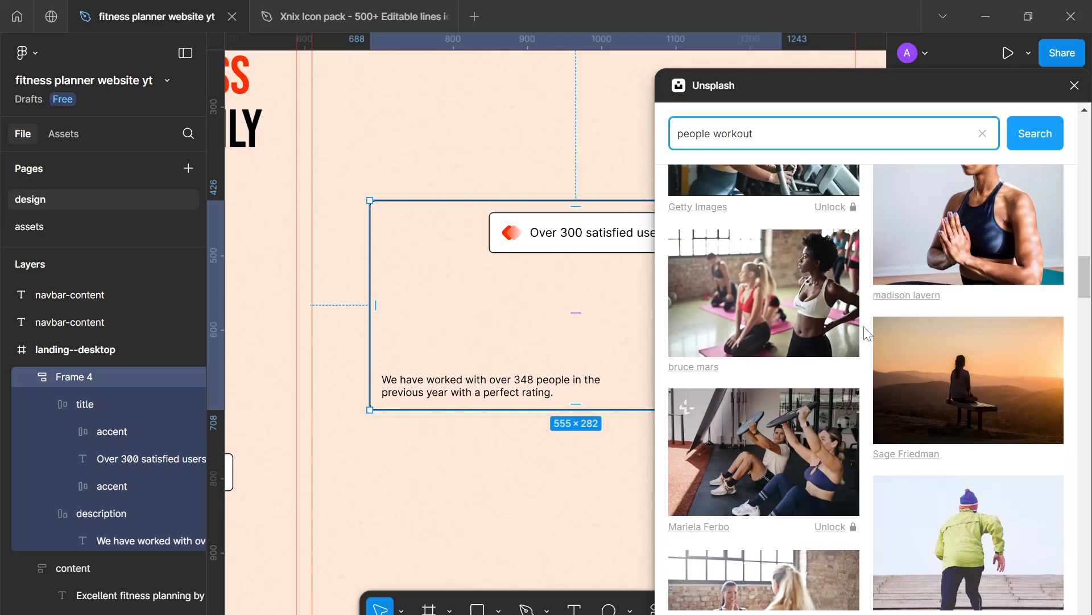
Try the photo of a pair lifting weight plates and the one of women on pink mats as the frame's fill.
left_click(779, 426)
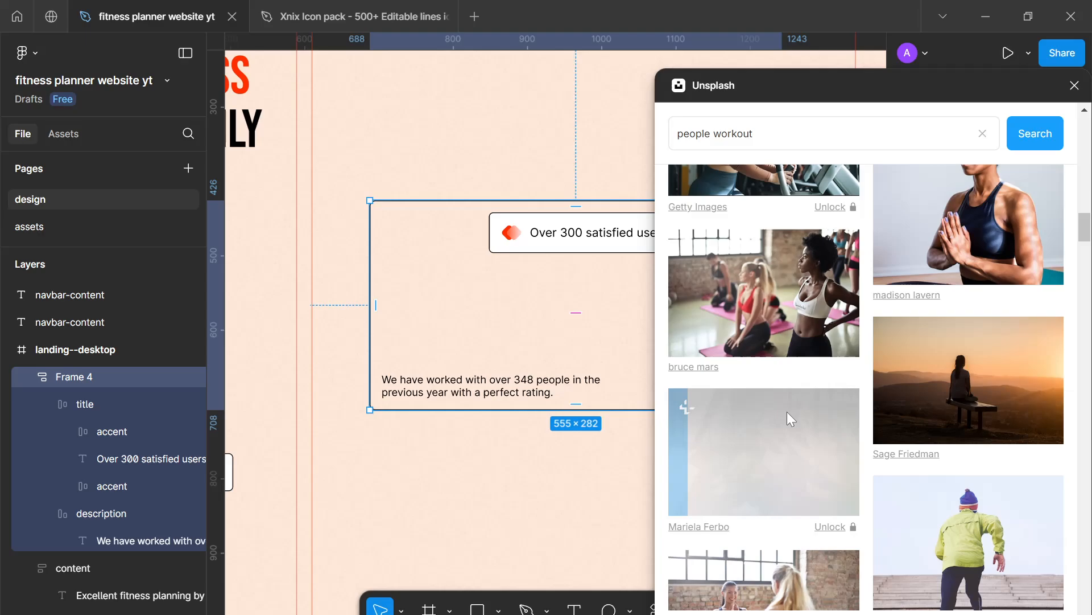
scroll(787, 412, "down", 5)
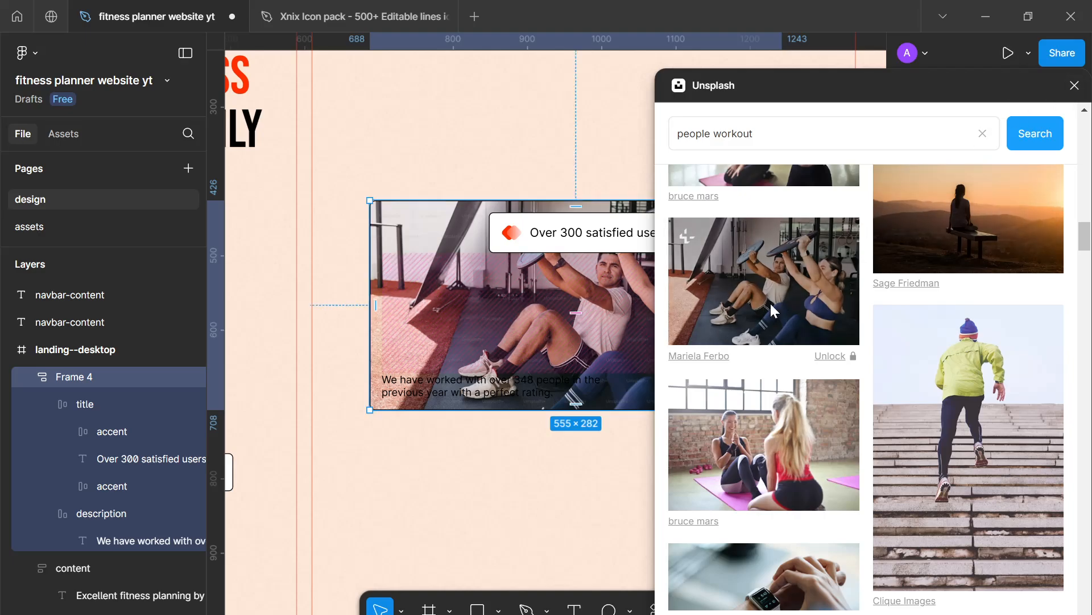
scroll(495, 300, "right", 2)
scroll(735, 312, "up", 3)
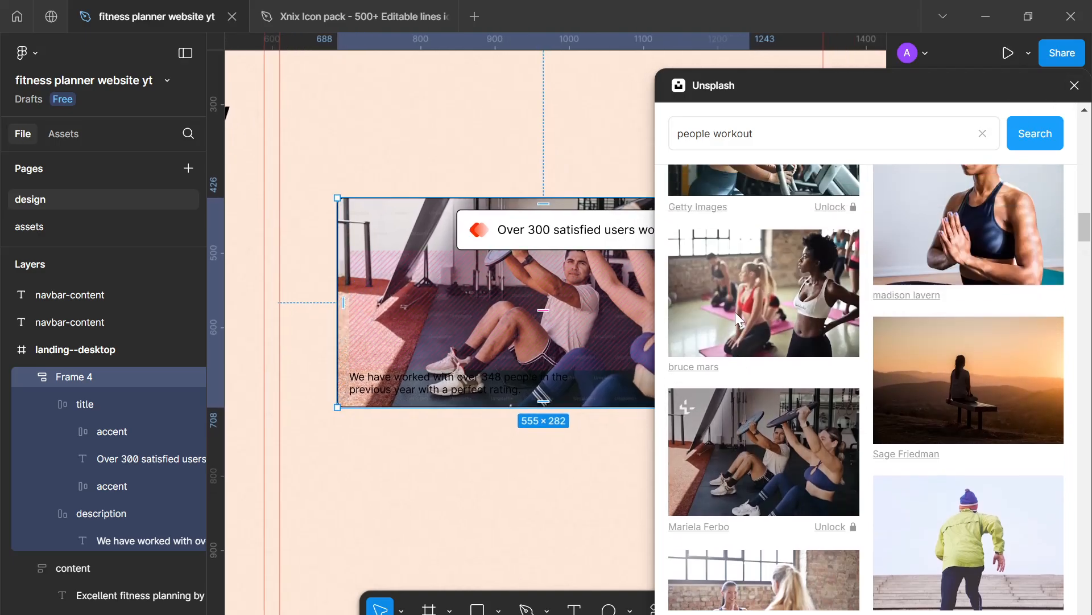
left_click(743, 313)
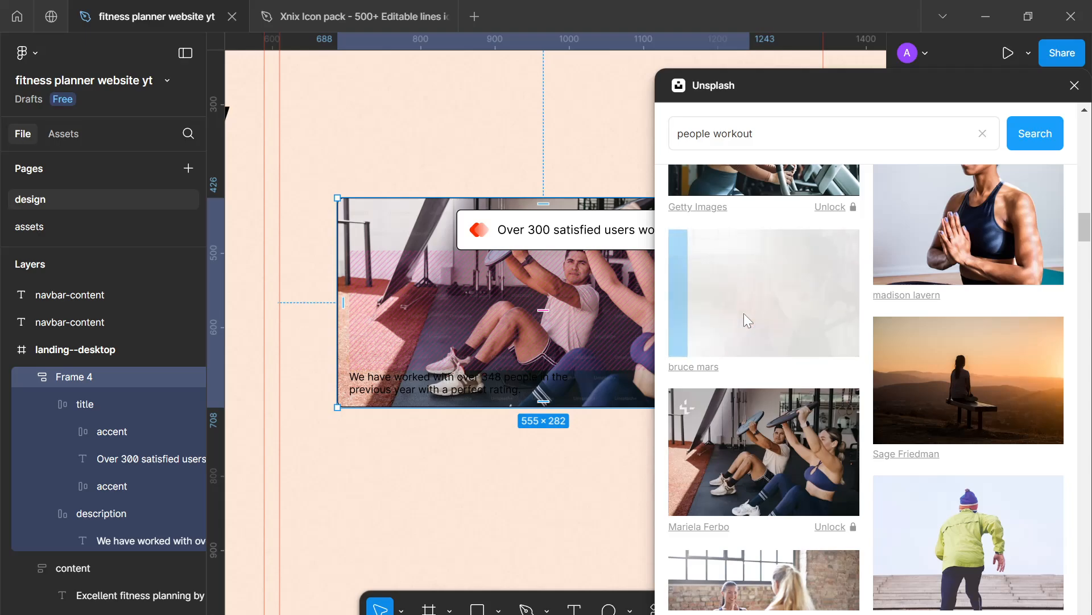
scroll(910, 449, "down", 1)
left_click(909, 449)
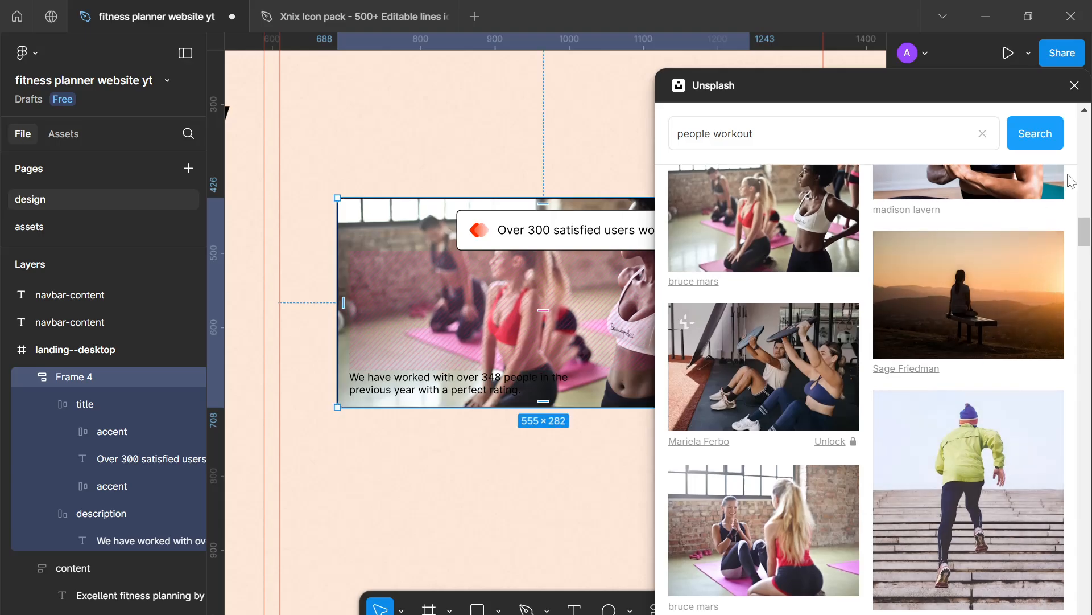
Fill the container frame with the photo of runners seen from behind.
scroll(1020, 233, "down", 10)
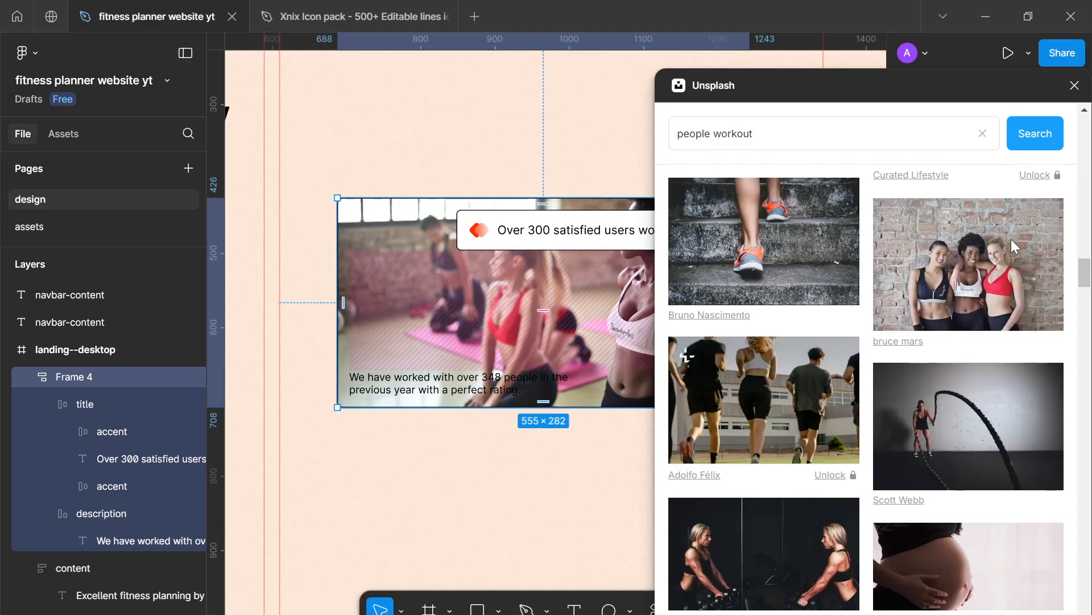
scroll(881, 310, "down", 3)
scroll(880, 310, "up", 3)
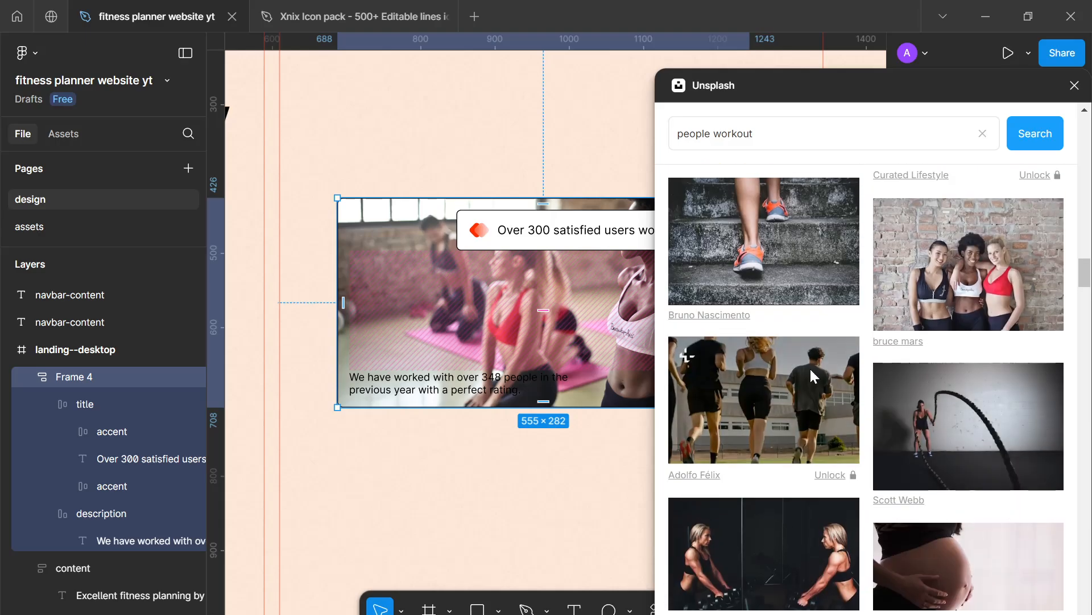
left_click(808, 370)
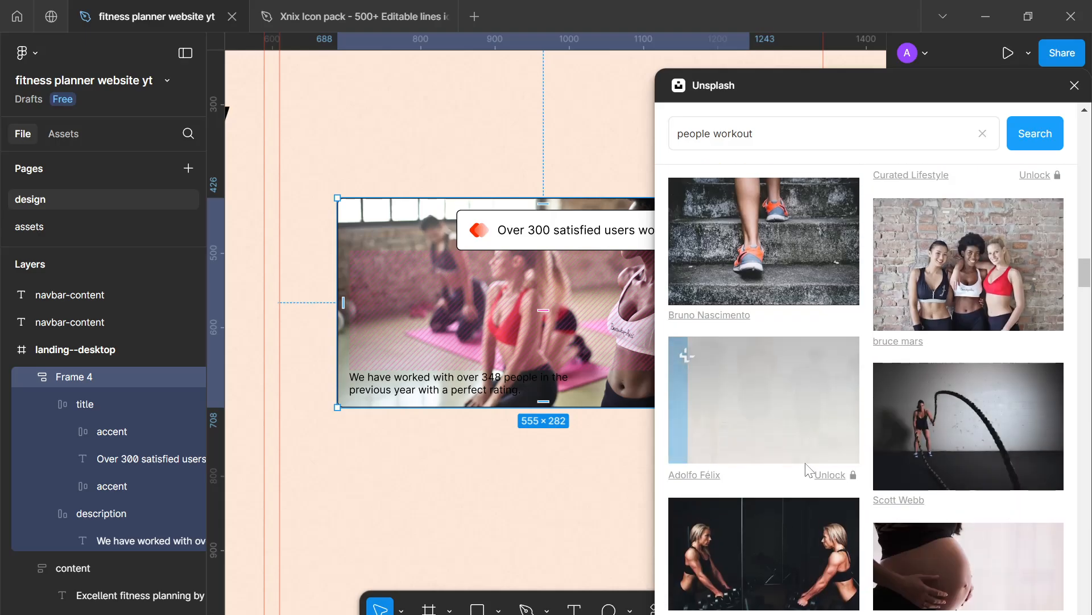
Replace the frame's fill with the Unsplash photo of a man and woman training on the gym floor, and close Unsplash.
scroll(806, 468, "down", 7)
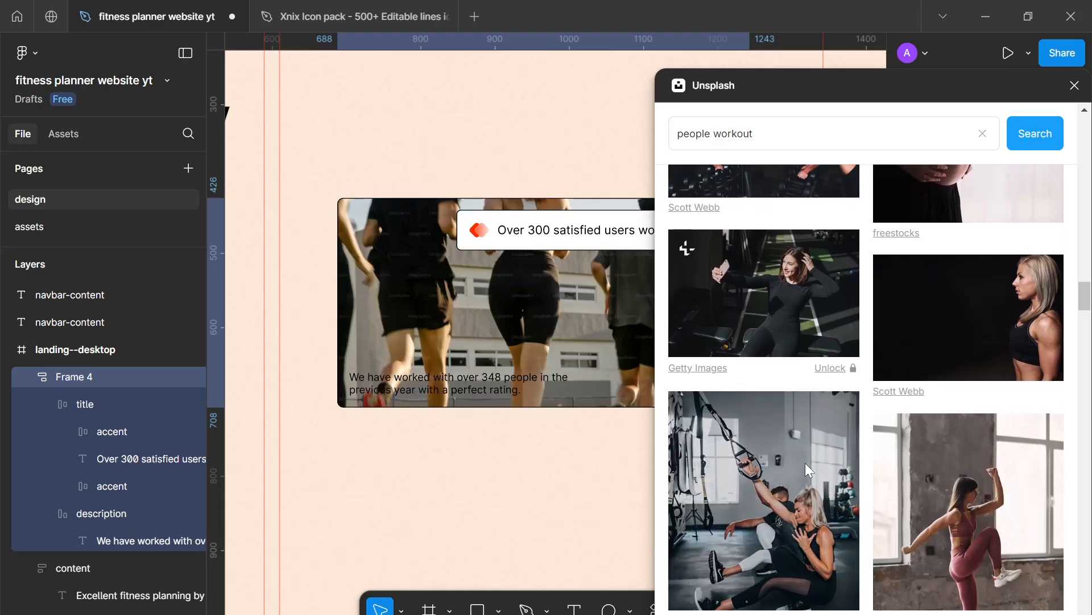
scroll(804, 462, "down", 3)
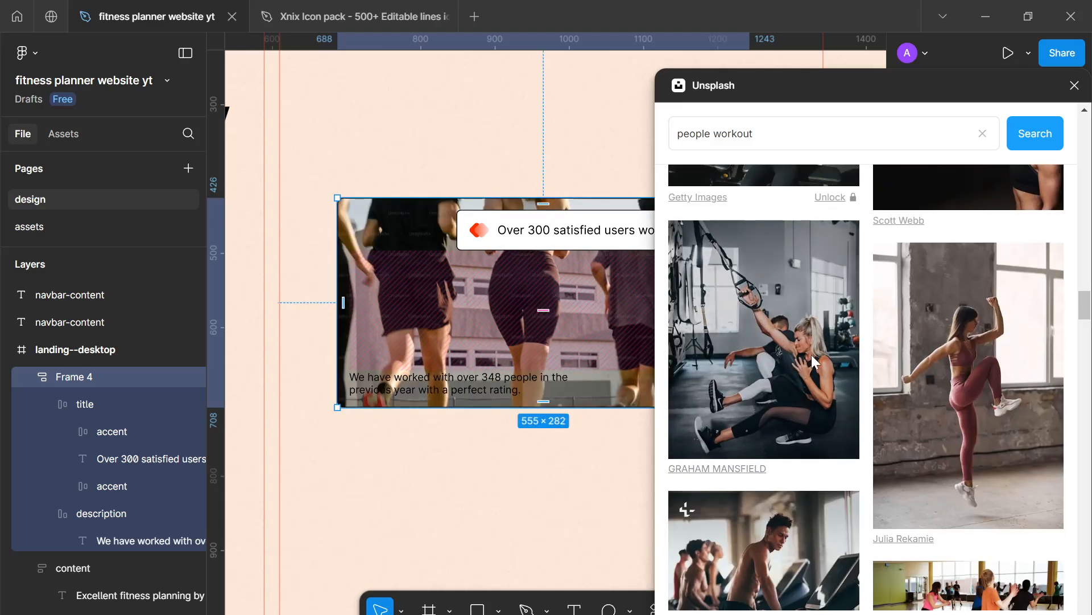
left_click(815, 361)
scroll(834, 394, "down", 4)
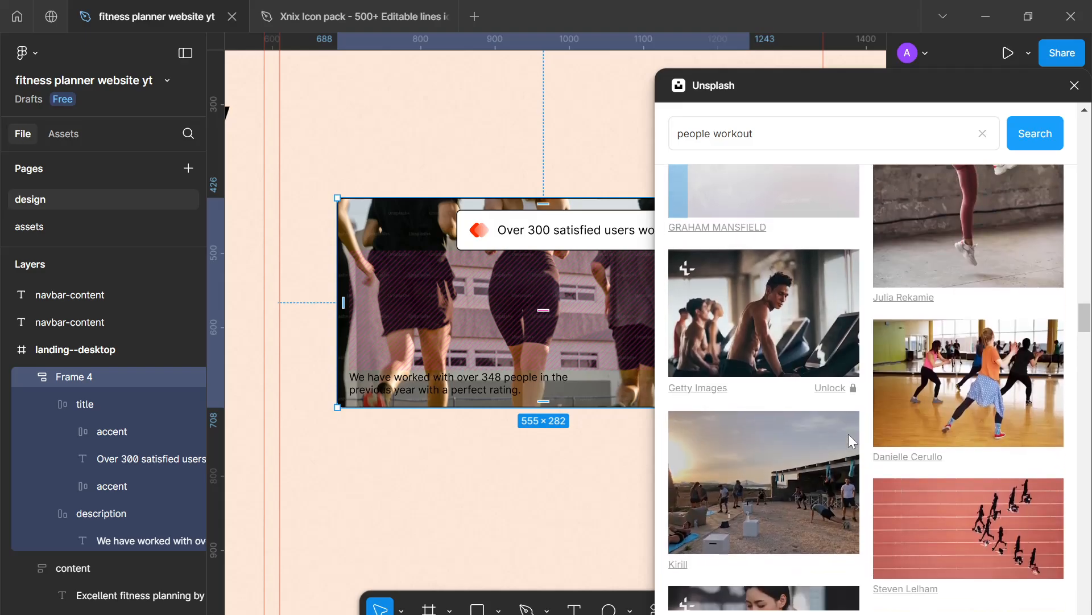
scroll(848, 434, "up", 4)
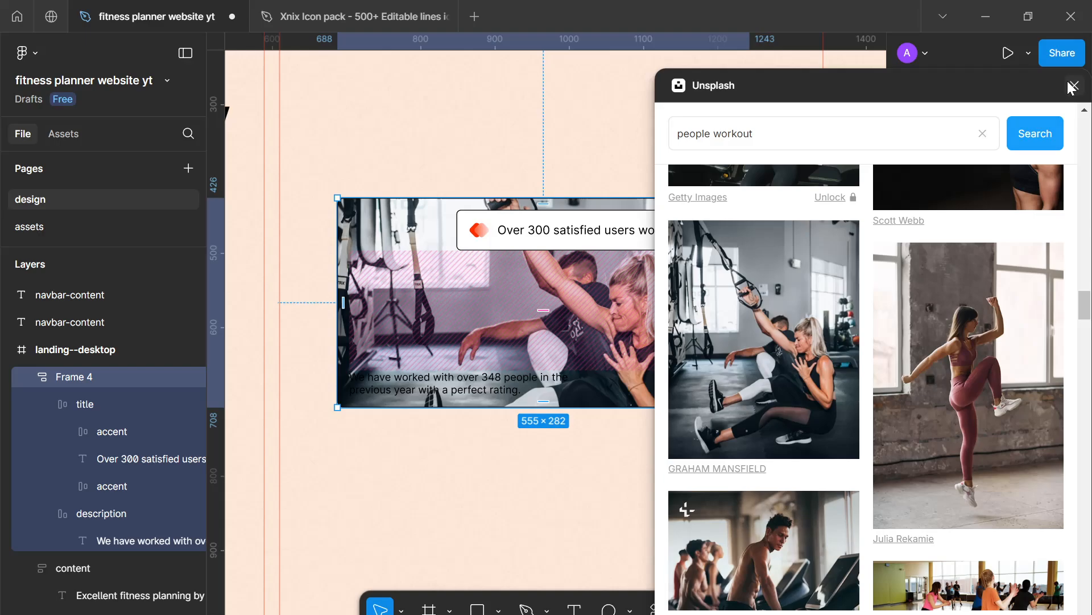
scroll(549, 265, "down", 3)
left_click_drag(502, 271, 431, 244)
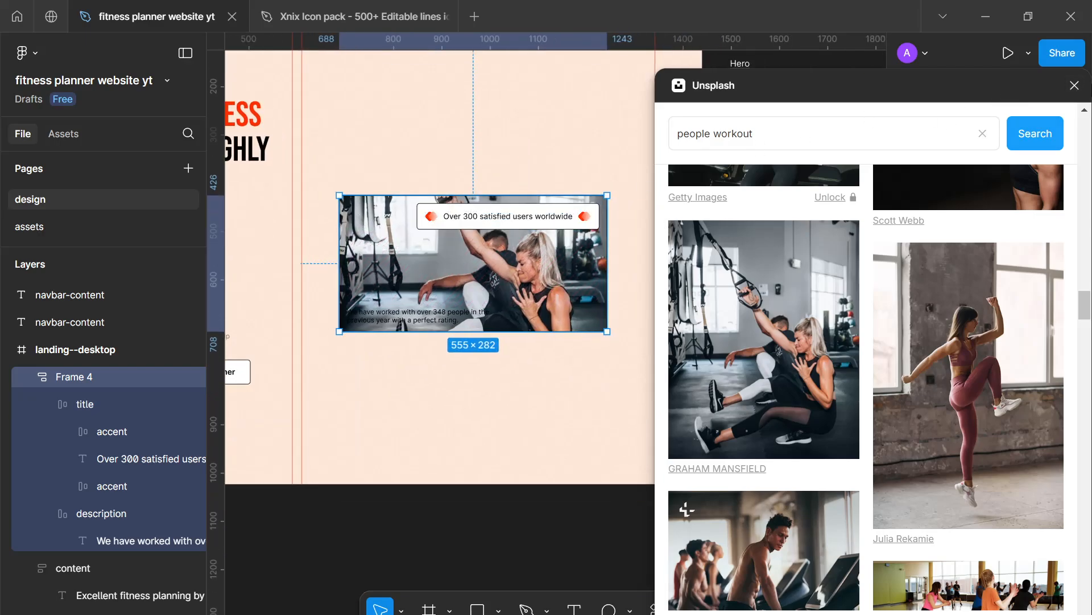
left_click(1074, 85)
scroll(663, 378, "up", 3)
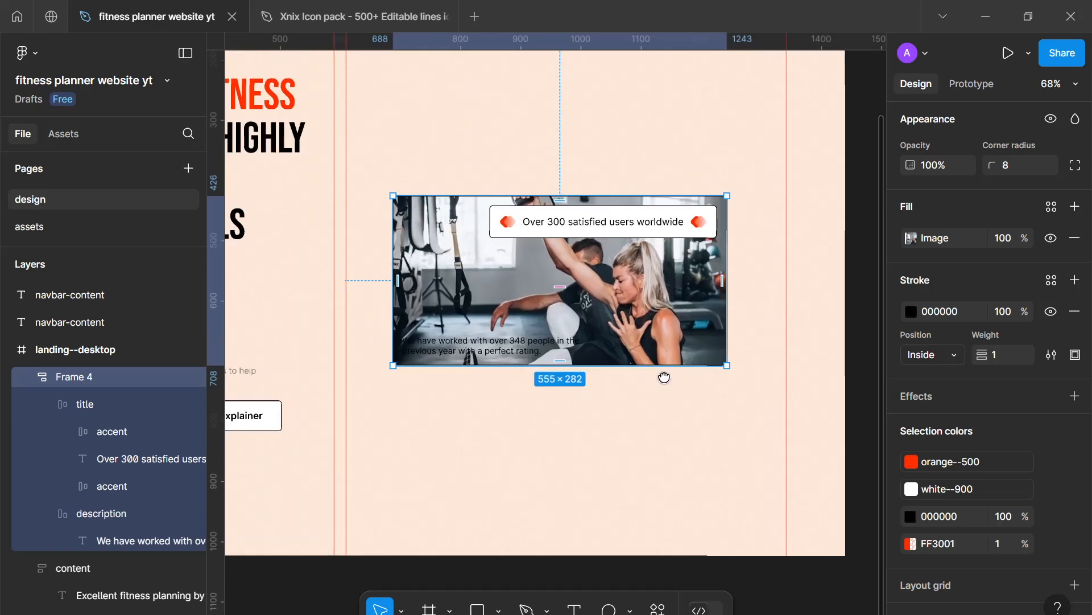
scroll(668, 378, "up", 2)
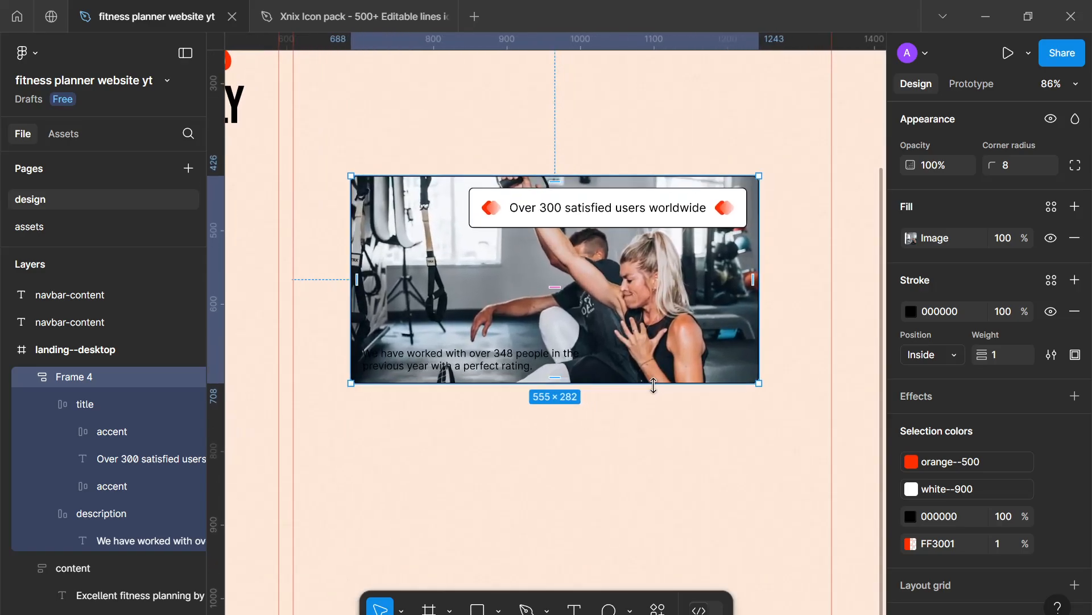
Desaturate the frame's image fill completely so the workout photo is black and white.
left_click(911, 237)
scroll(547, 321, "down", 4)
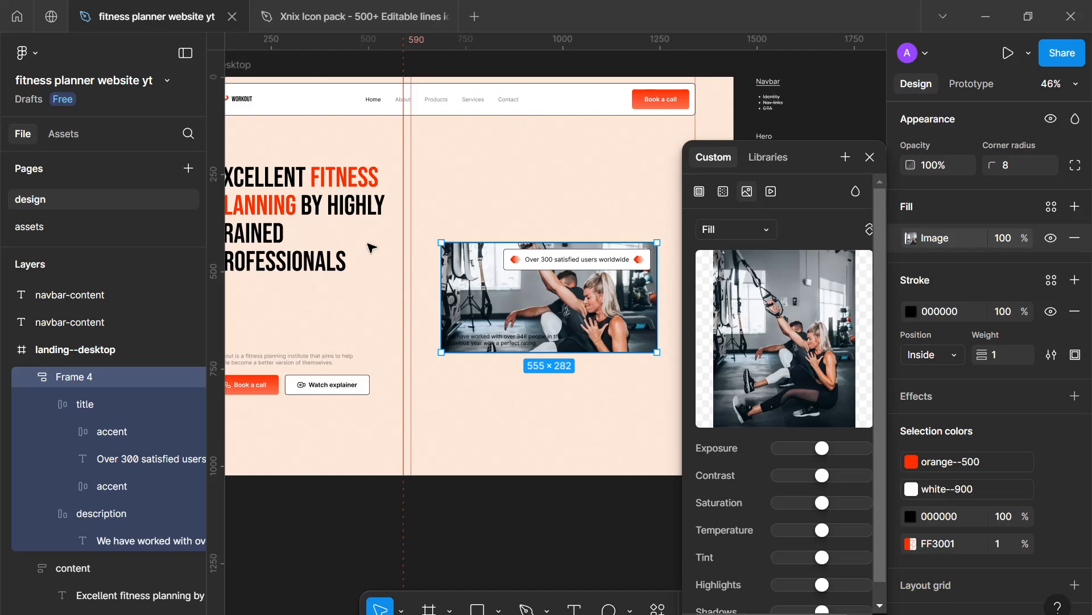
scroll(654, 353, "up", 1)
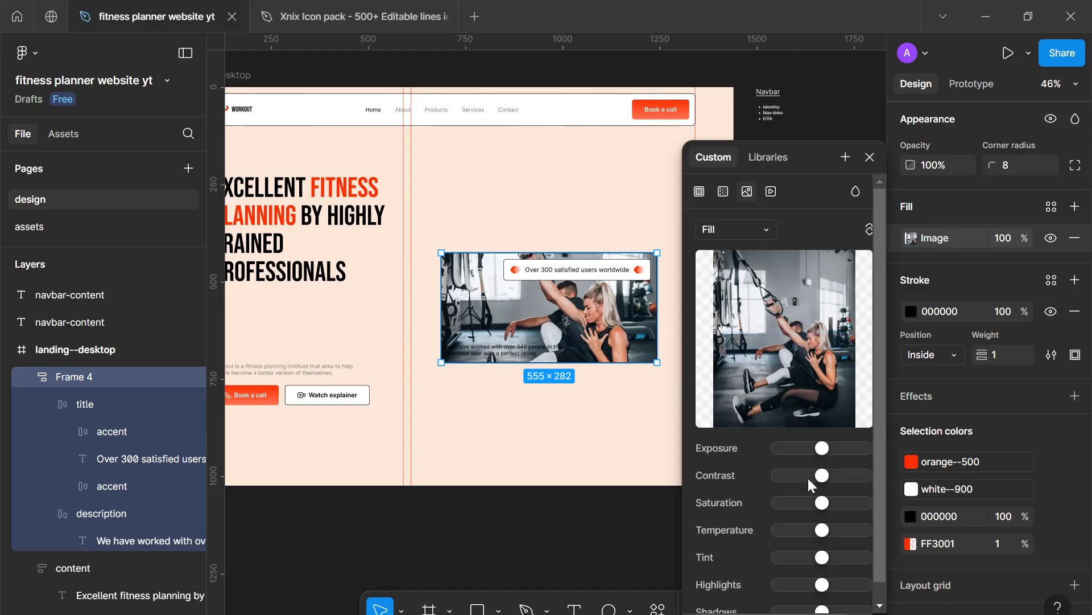
left_click_drag(797, 503, 732, 505)
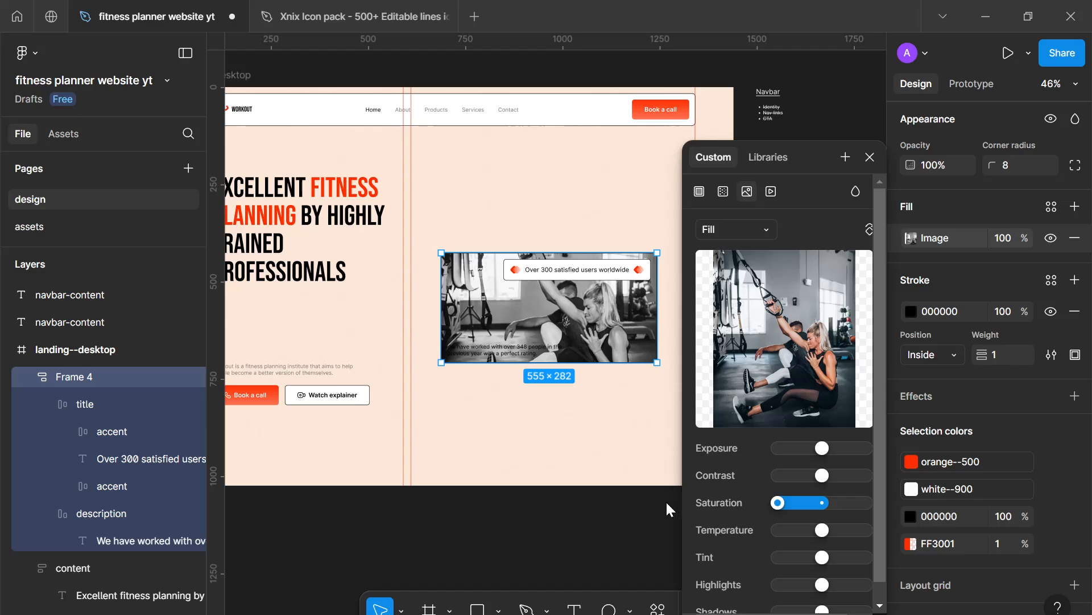
left_click(868, 160)
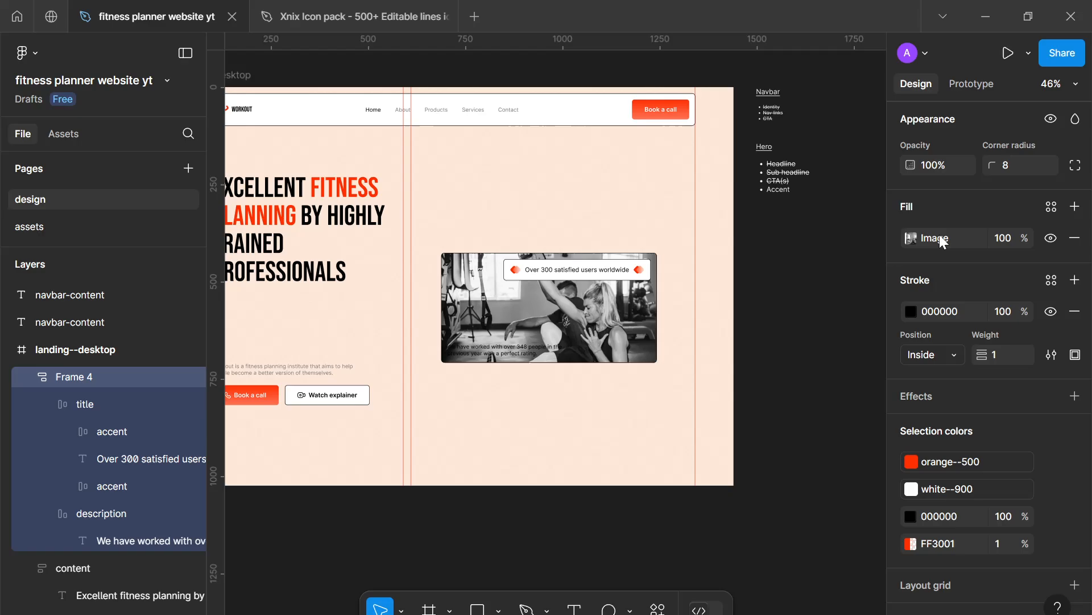
Add a second fill at 100% opacity over the photo as a linear gradient whose 100% stop is FF3001.
left_click(1072, 207)
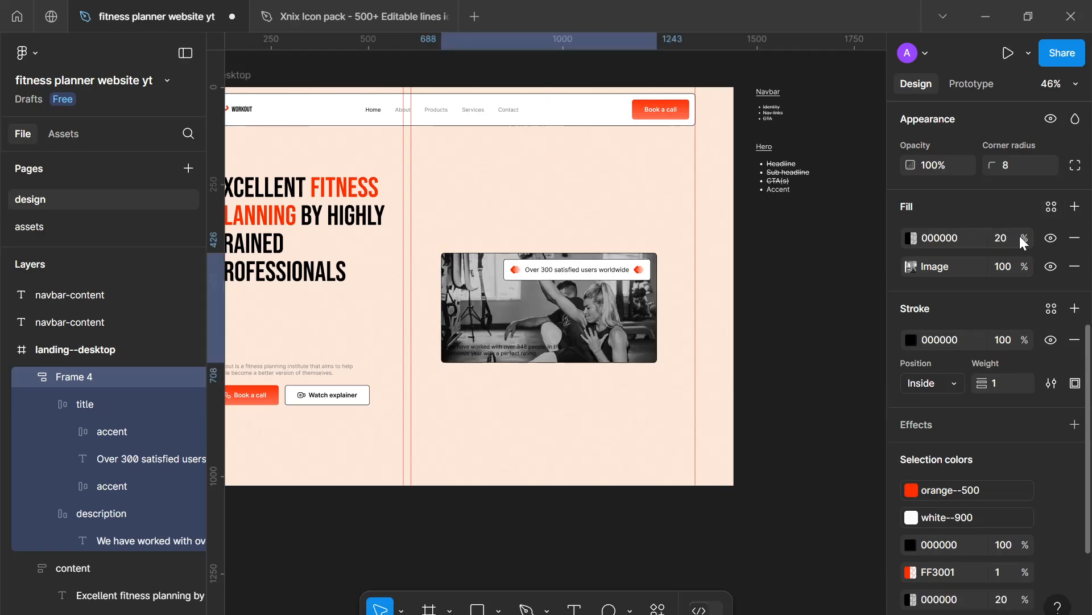
left_click(1002, 238)
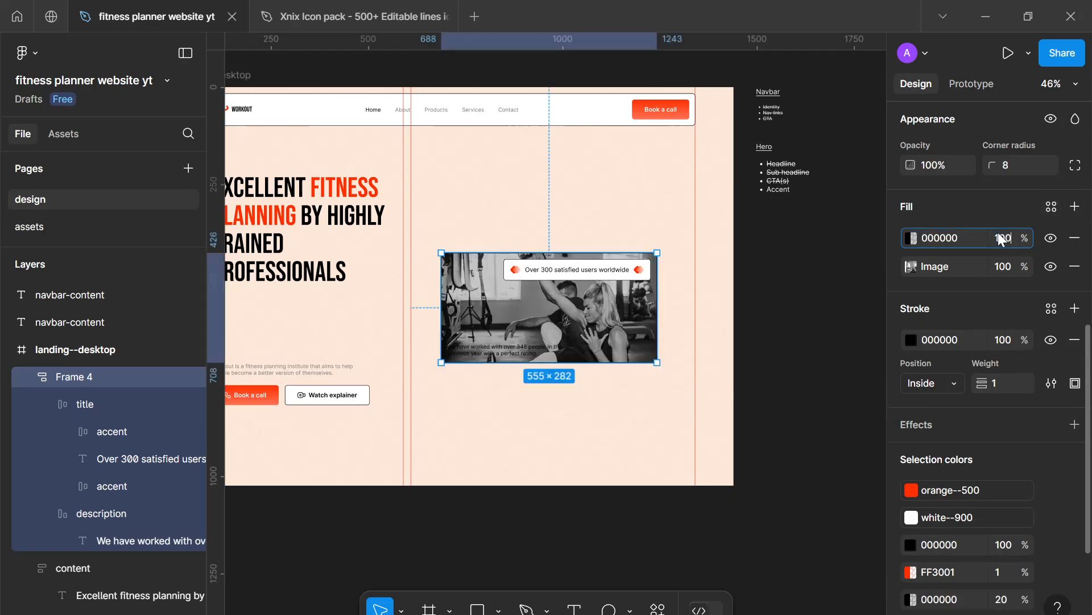
type("100")
key("Return")
left_click(911, 238)
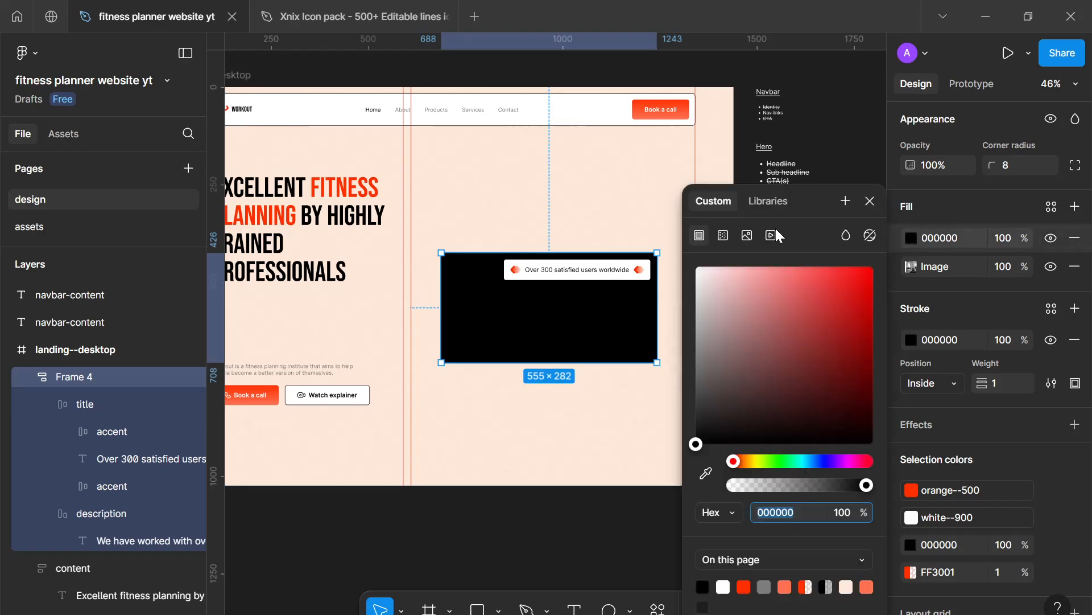
left_click(722, 236)
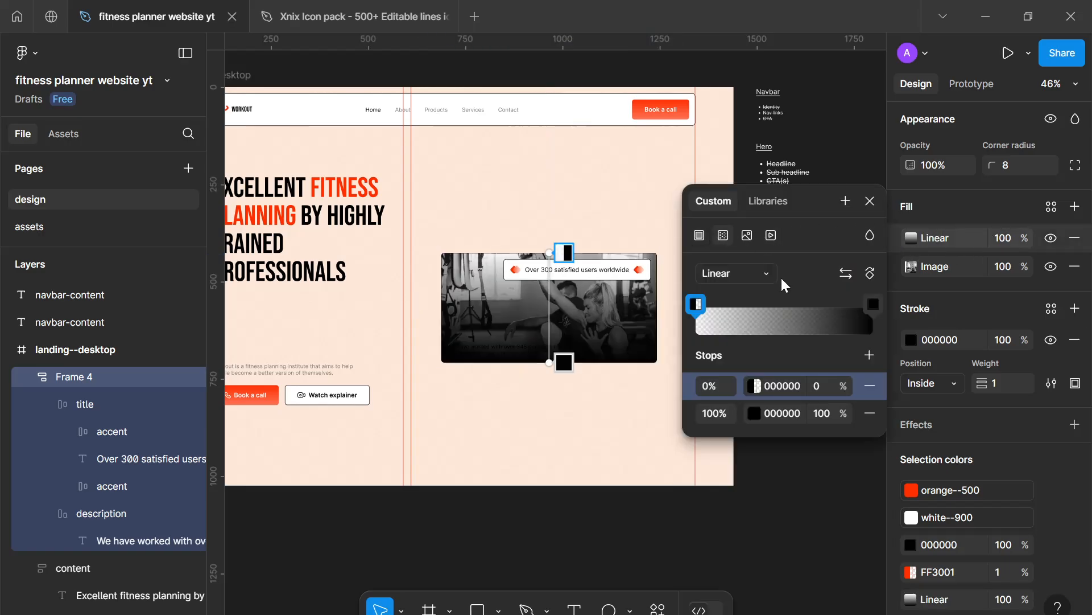
left_click(753, 414)
left_click(539, 586)
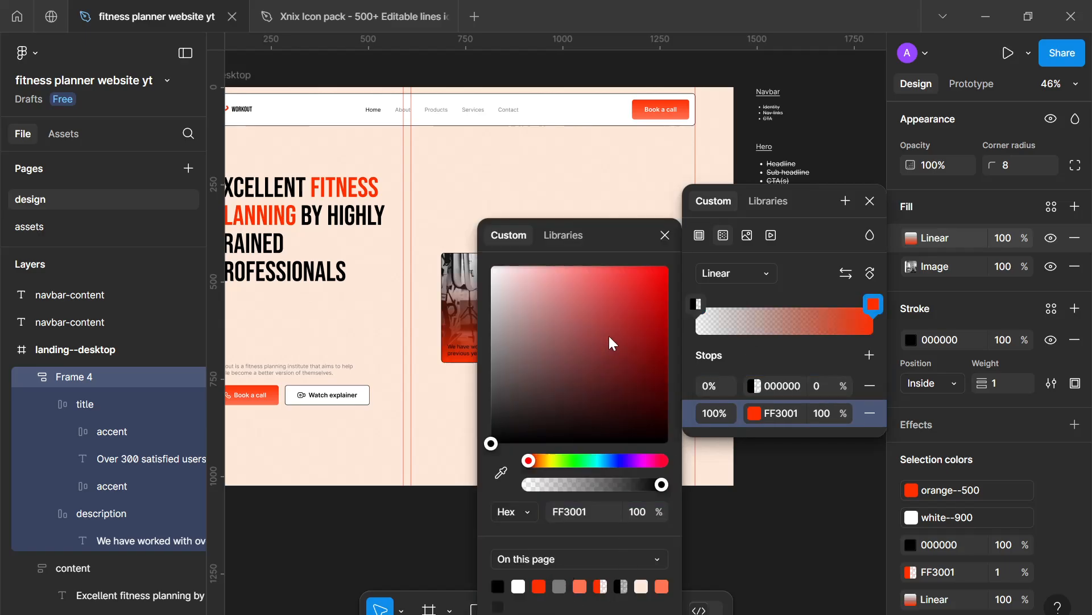
left_click(666, 236)
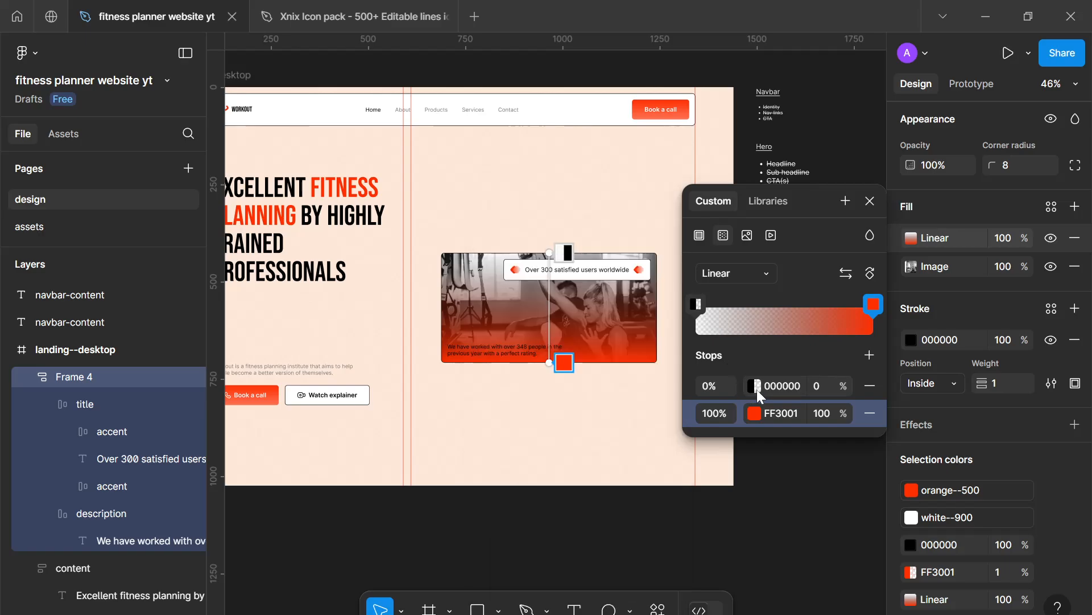
Recolor the gradient's transparent stop to FF3001 and shift it to the 45% position.
key("ctrl+a")
key("ctrl+c")
left_click(797, 386)
key("ctrl+v")
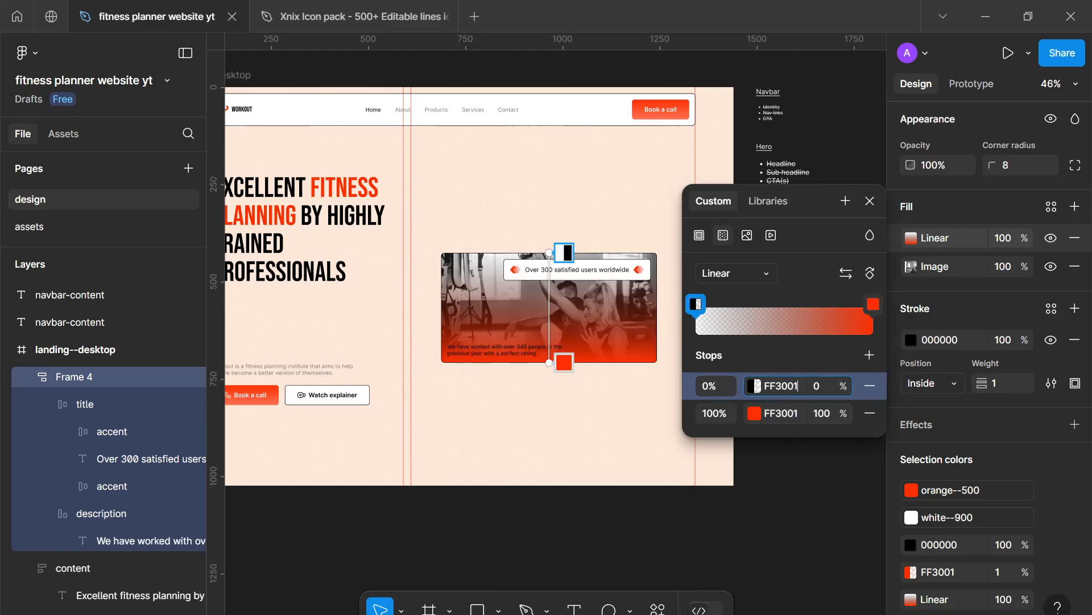
key("Return")
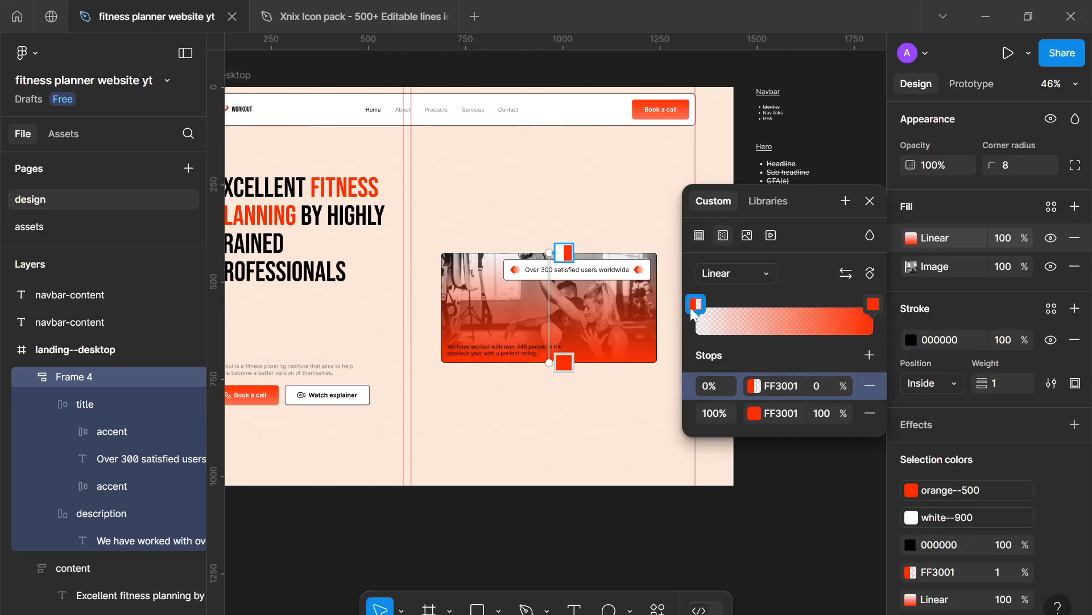
left_click_drag(691, 307, 778, 319)
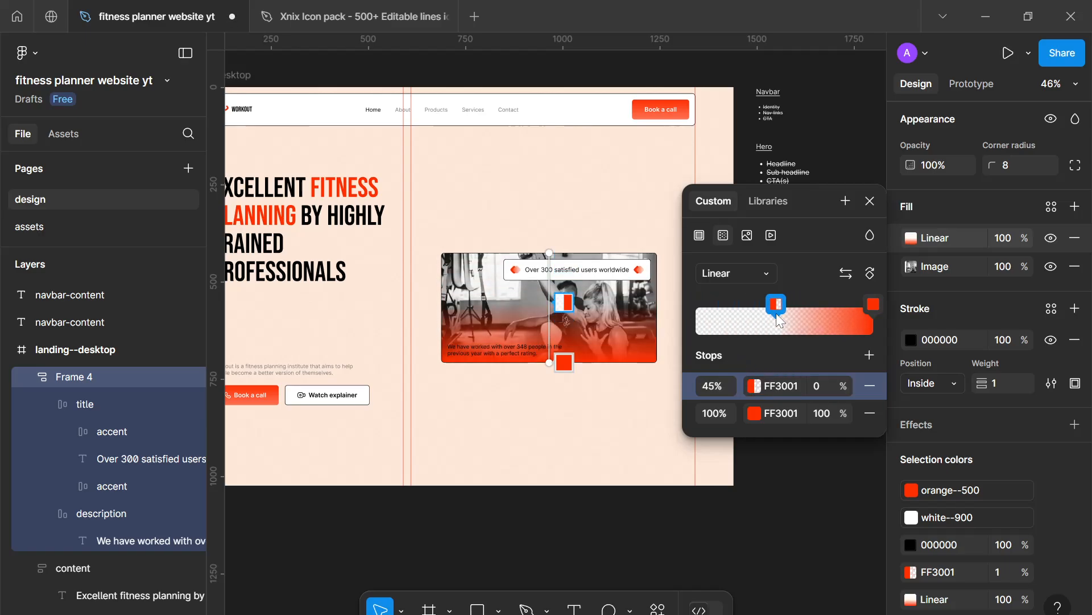
left_click(870, 207)
Apply the white--900 color style to the description text over the card's gradient.
scroll(518, 397, "up", 3)
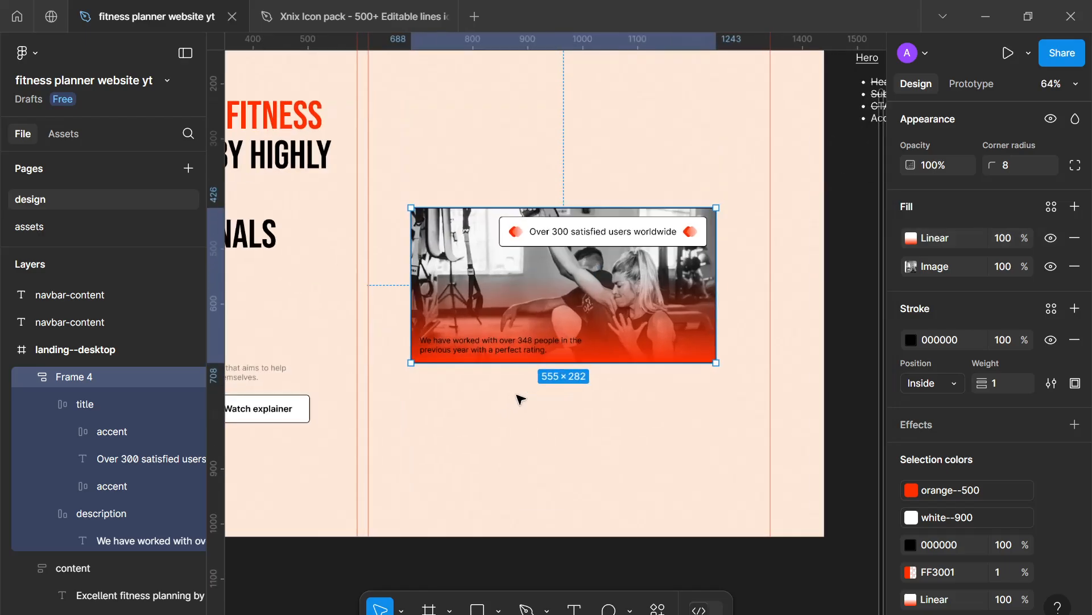
double_click(515, 349)
double_click(515, 348)
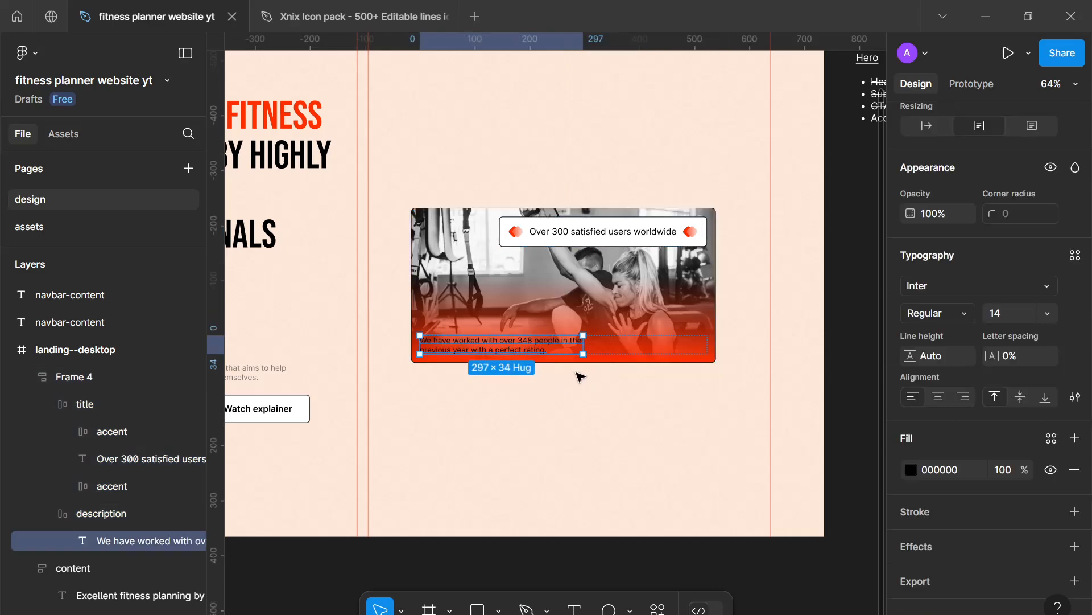
left_click(610, 344)
scroll(894, 501, "up", 1)
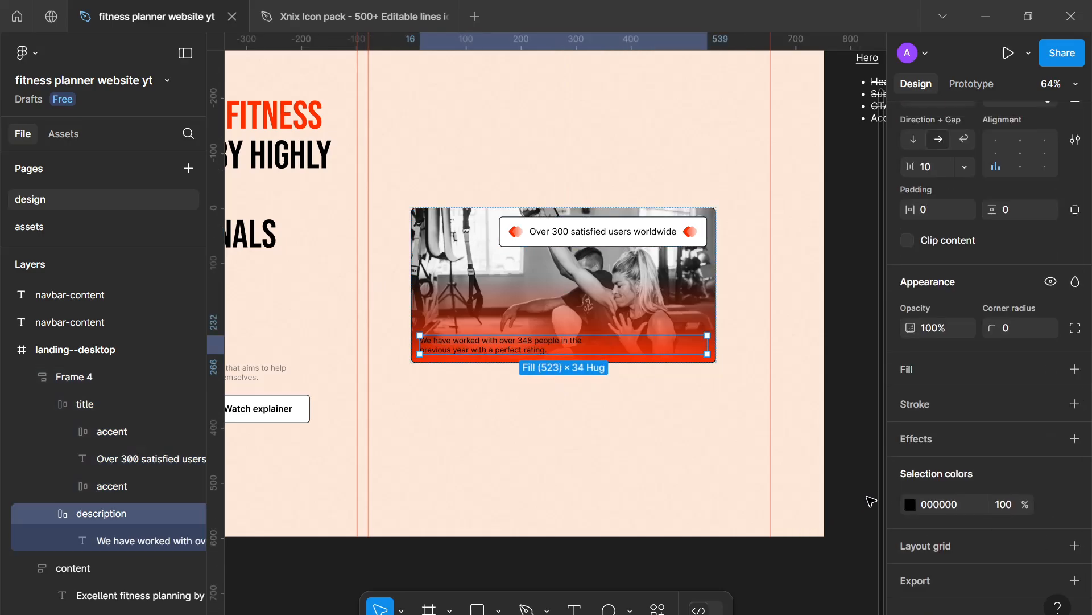
left_click(1044, 505)
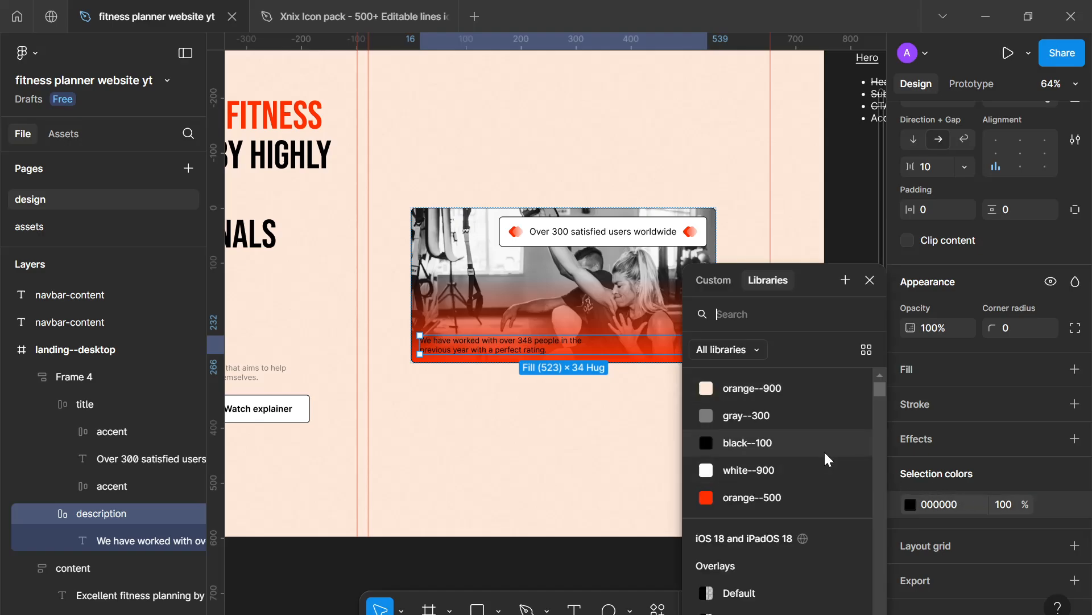
left_click(706, 470)
left_click(544, 429)
scroll(544, 429, "down", 1)
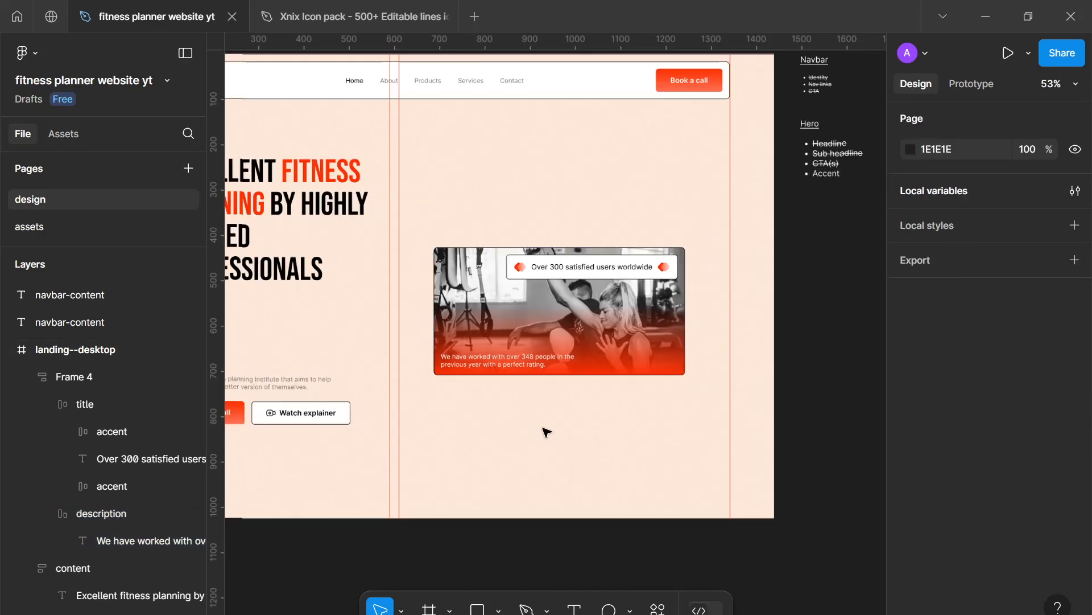
Move the photo card up to Y 213, level with the headline, and widen it to 732 between the column guides.
scroll(543, 428, "down", 1)
left_click_drag(543, 428, 598, 400)
scroll(610, 410, "down", 1)
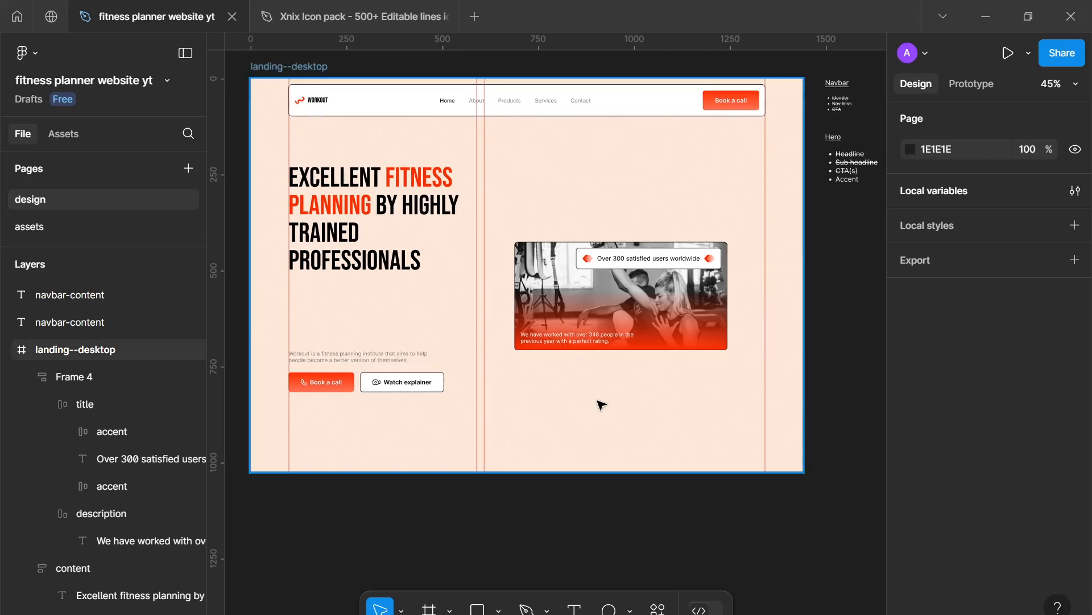
scroll(601, 404, "up", 3)
left_click(626, 315)
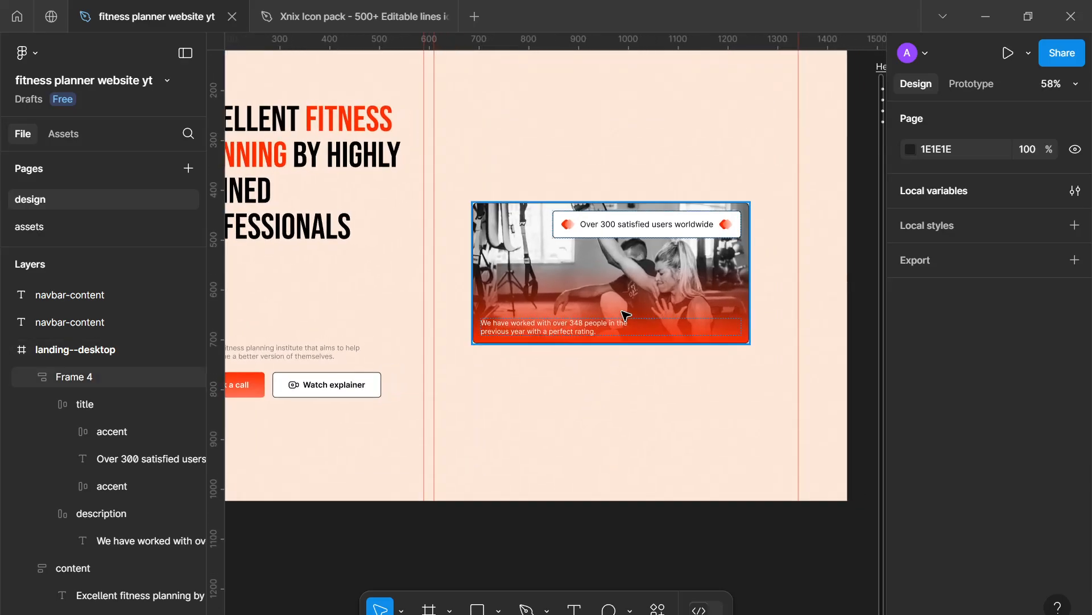
left_click(632, 340)
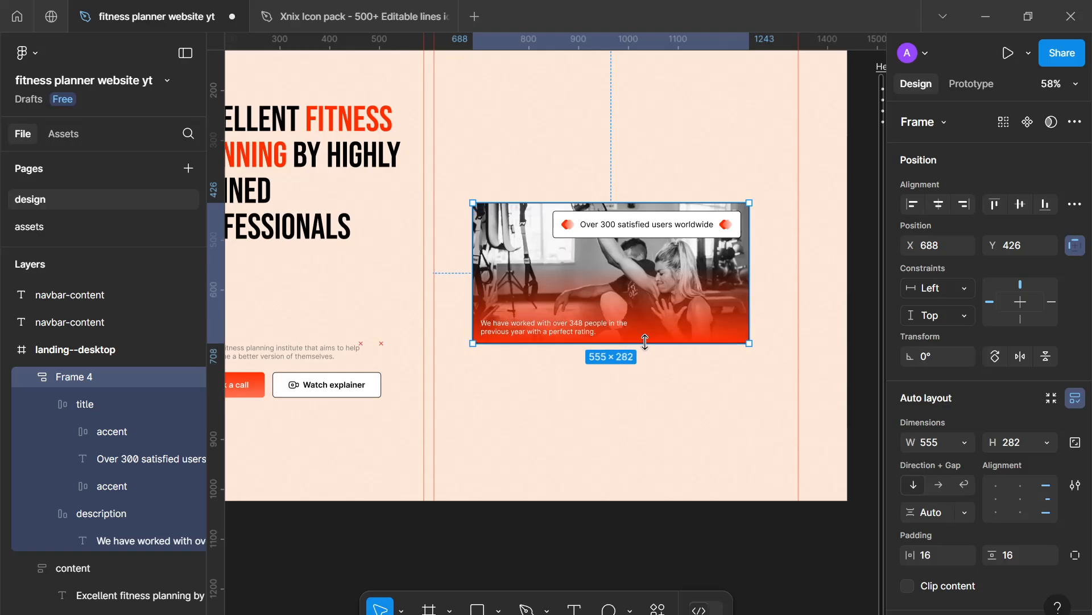
left_click_drag(638, 275, 637, 187)
scroll(629, 267, "down", 1)
left_click_drag(629, 269, 630, 414)
left_click_drag(751, 313, 799, 315)
left_click_drag(526, 339, 526, 322)
left_click_drag(483, 283, 447, 281)
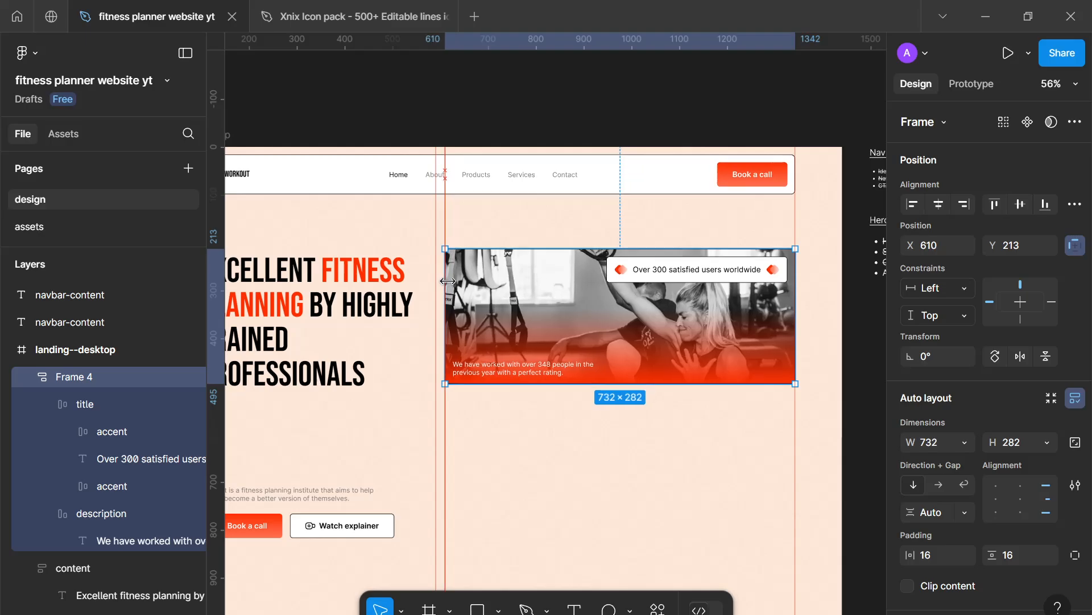
Increase the photo card's height to 299 by extending its lower edge.
left_click_drag(574, 388, 588, 385)
scroll(598, 422, "down", 3)
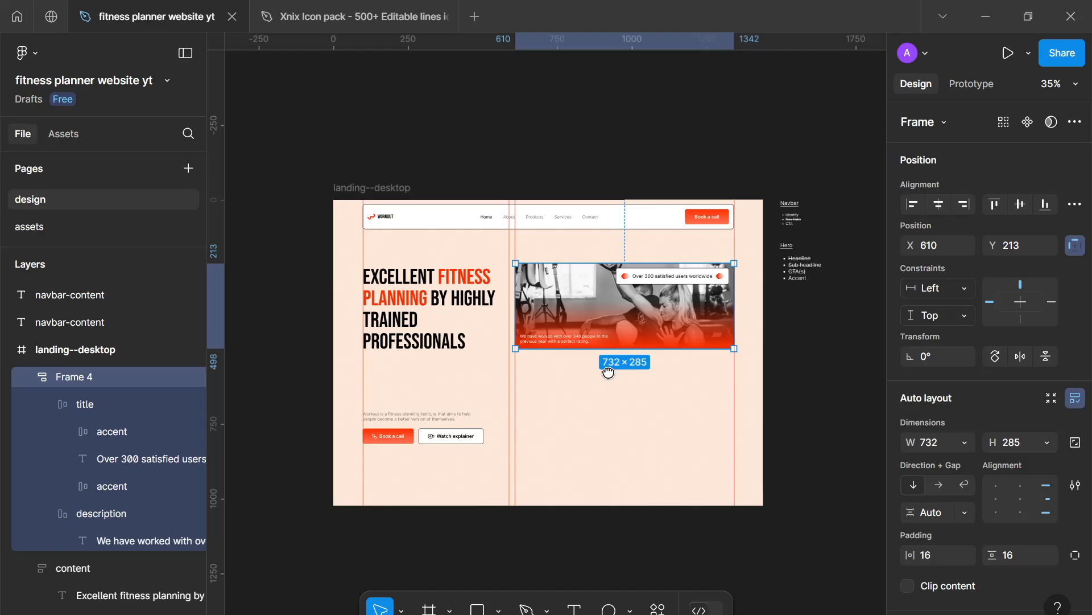
left_click_drag(619, 428, 648, 349)
scroll(638, 377, "up", 4)
left_click(643, 378)
scroll(642, 378, "down", 2)
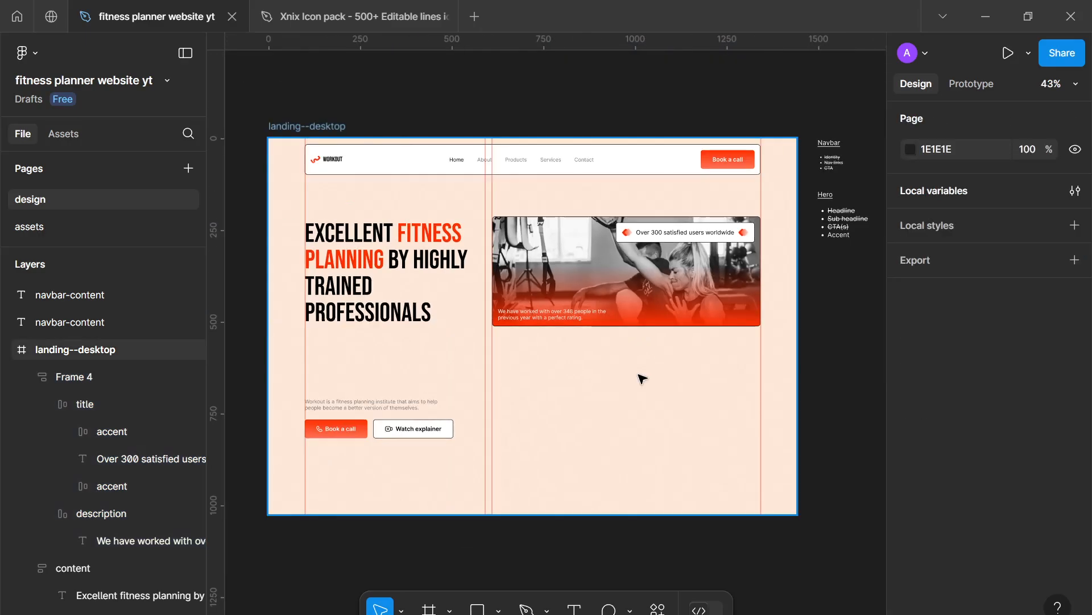
Rename the photo card's frame to accent and place a duplicate directly beneath it at X 610, Y 521.
left_click(665, 312)
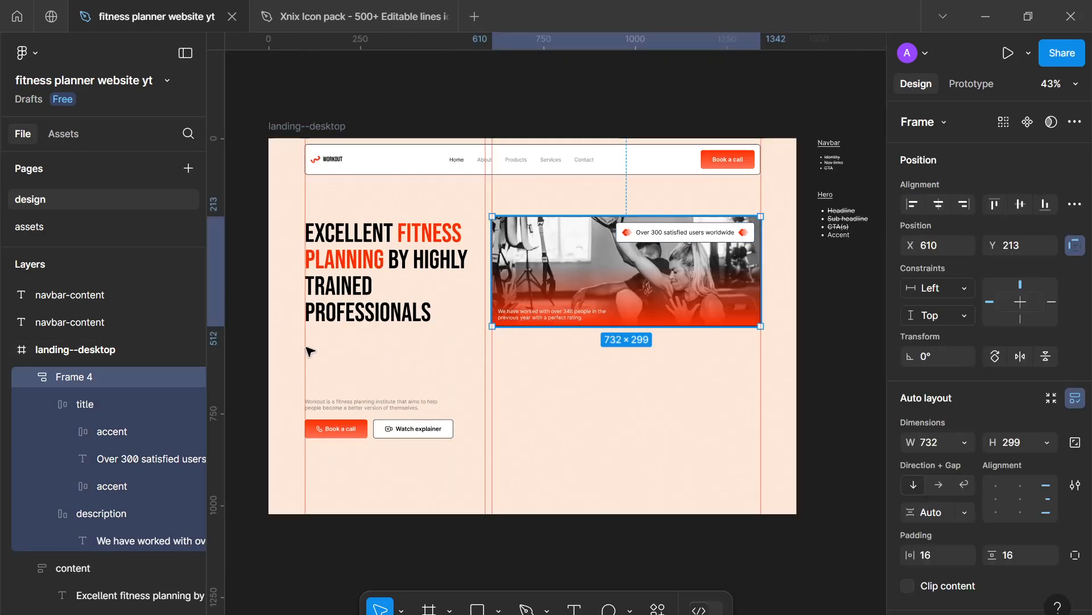
double_click(90, 378)
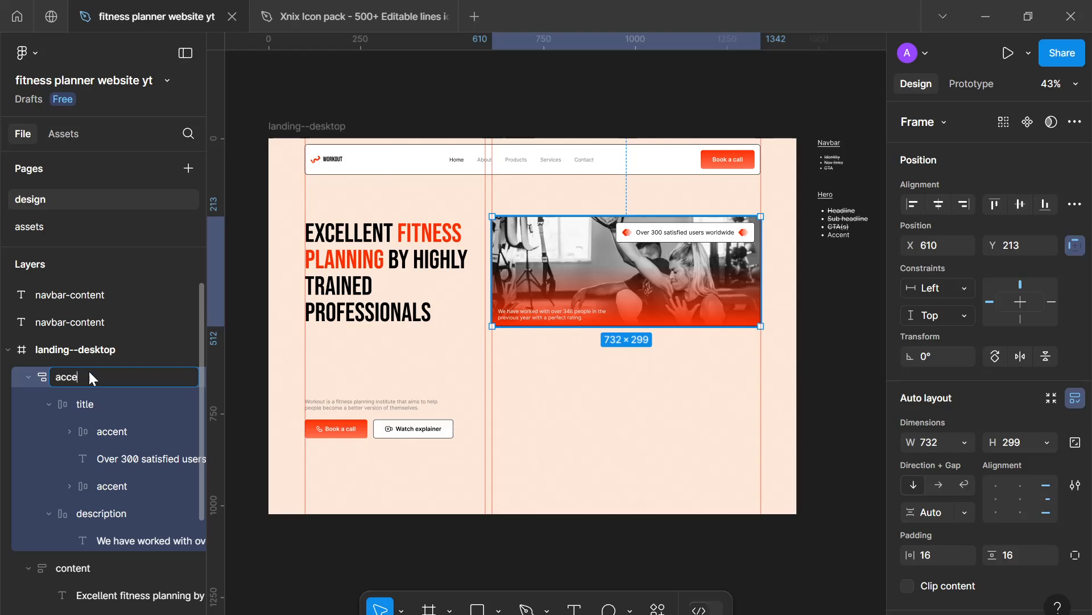
key("Return")
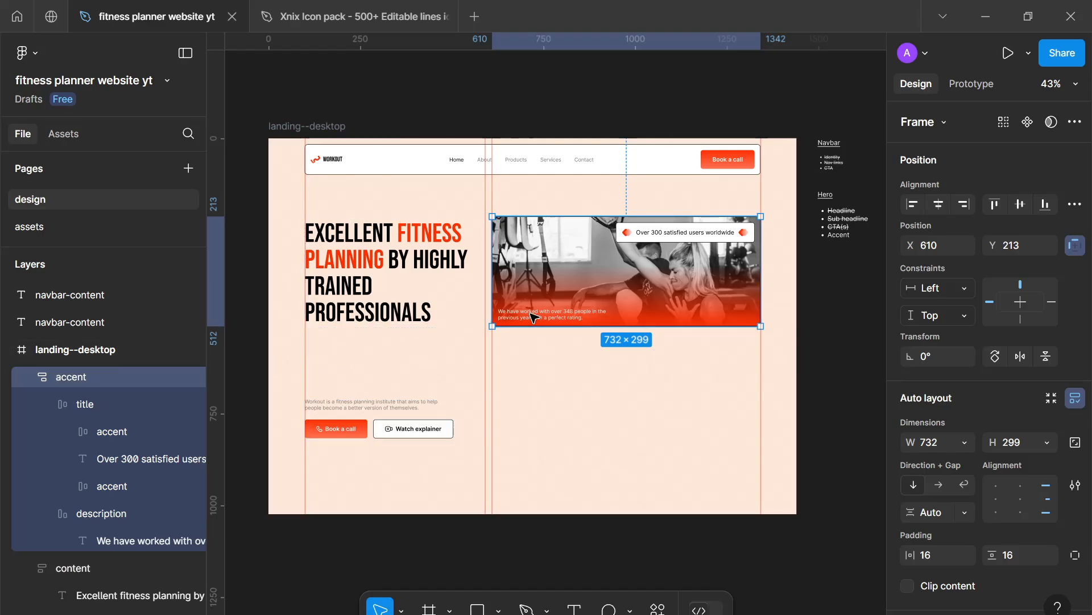
key("ctrl+d")
left_click_drag(645, 264, 635, 379)
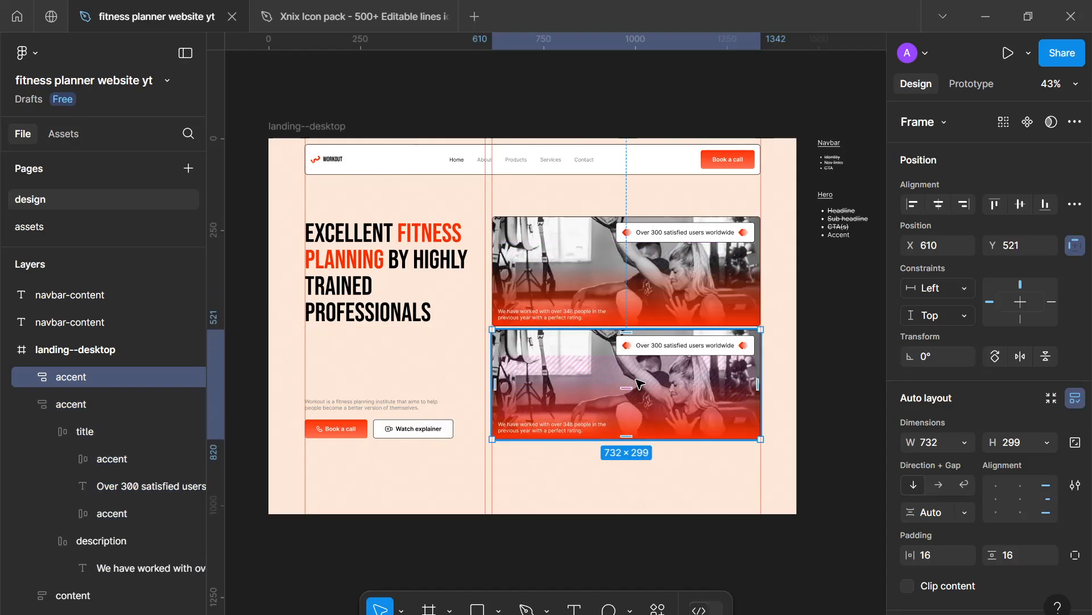
Reduce the height of both accent cards together to 236 by raising their shared lower edge.
scroll(638, 421, "down", 1)
left_click_drag(637, 421, 647, 342)
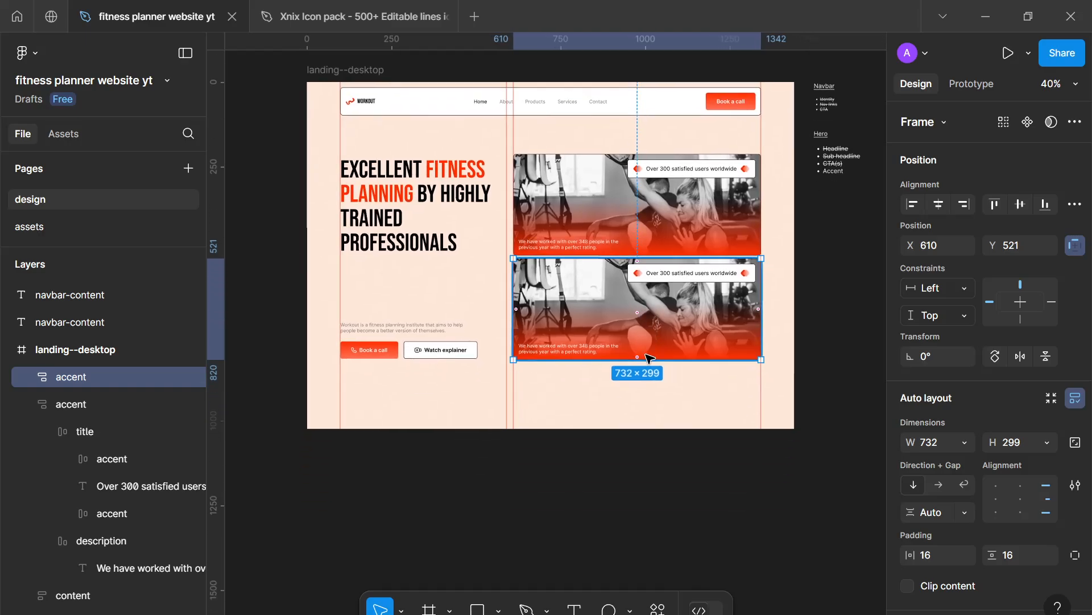
left_click(652, 387)
scroll(652, 387, "up", 1)
left_click_drag(652, 388, 657, 325)
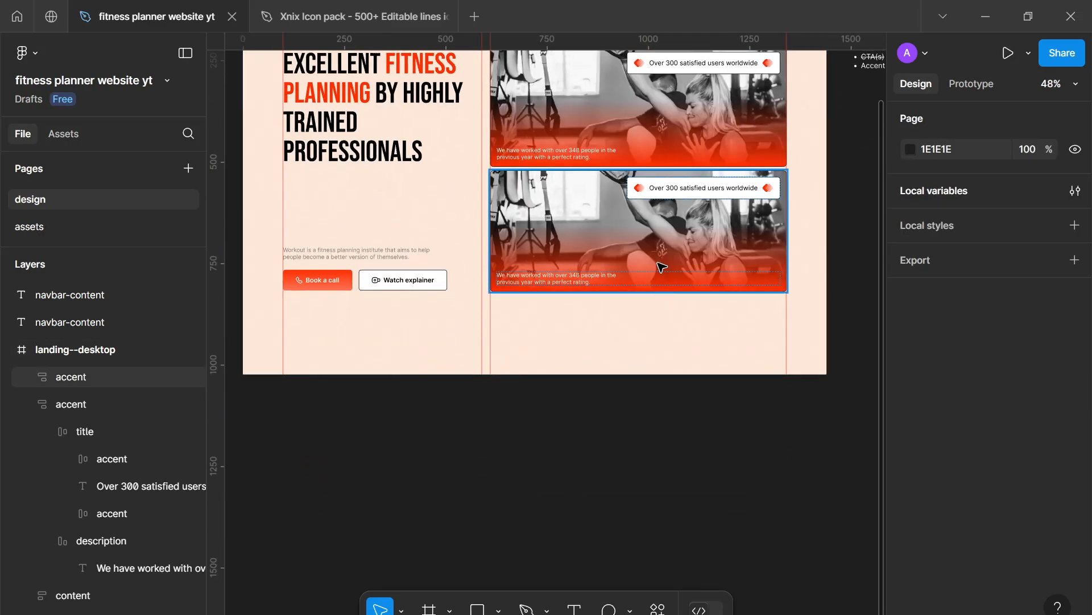
left_click(662, 267)
scroll(662, 267, "down", 1)
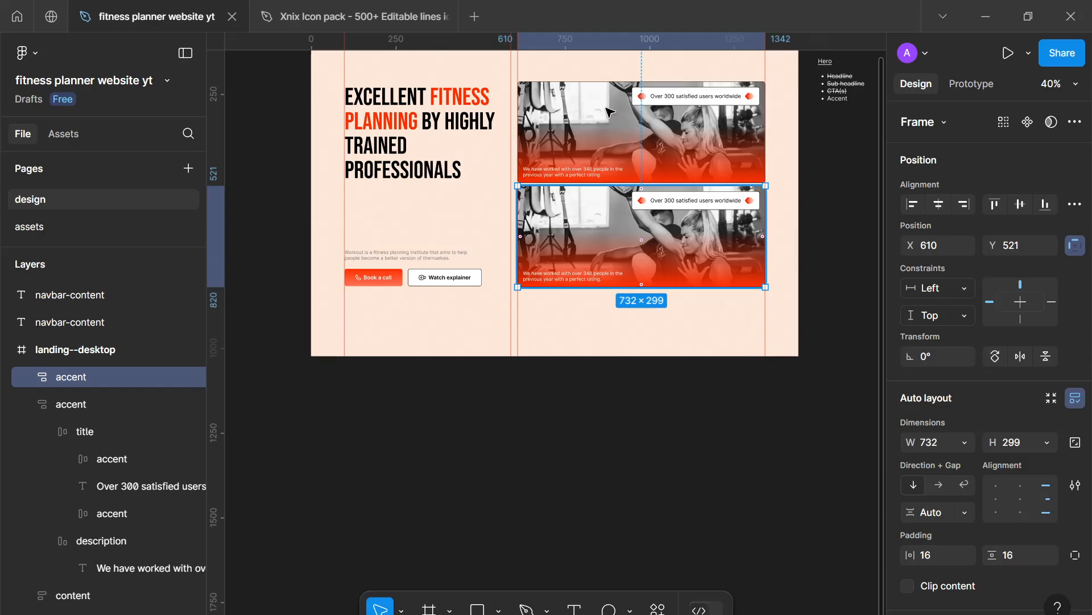
left_click(608, 112, "shift")
left_click_drag(621, 288, 630, 243)
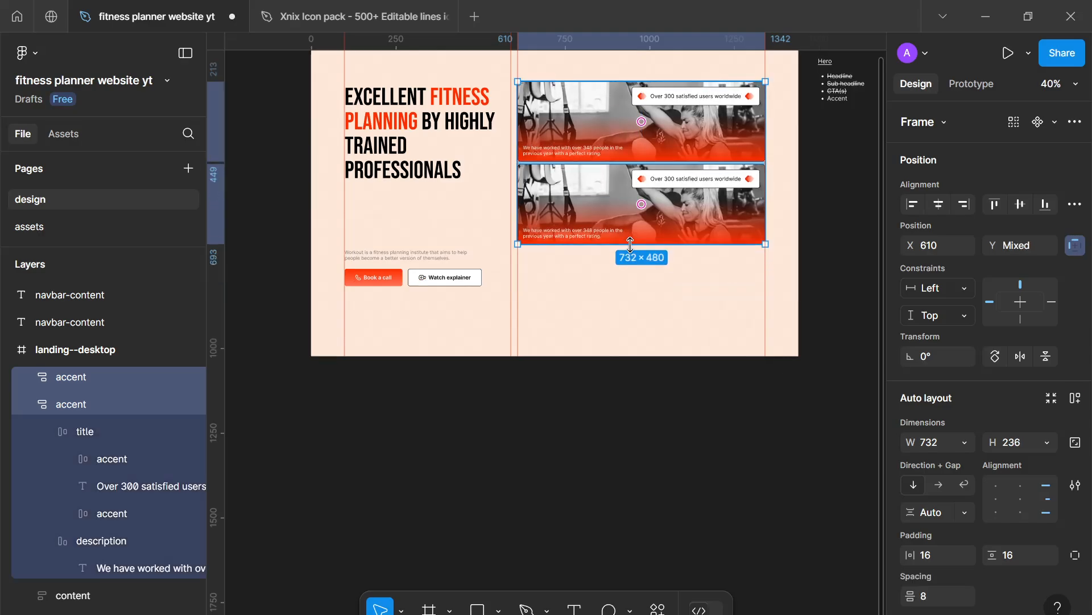
Duplicate the lower accent card and place the copy directly beneath it at X 610, Y 701.
left_click(659, 224)
key("ctrl+d")
left_click_drag(667, 201, 671, 284)
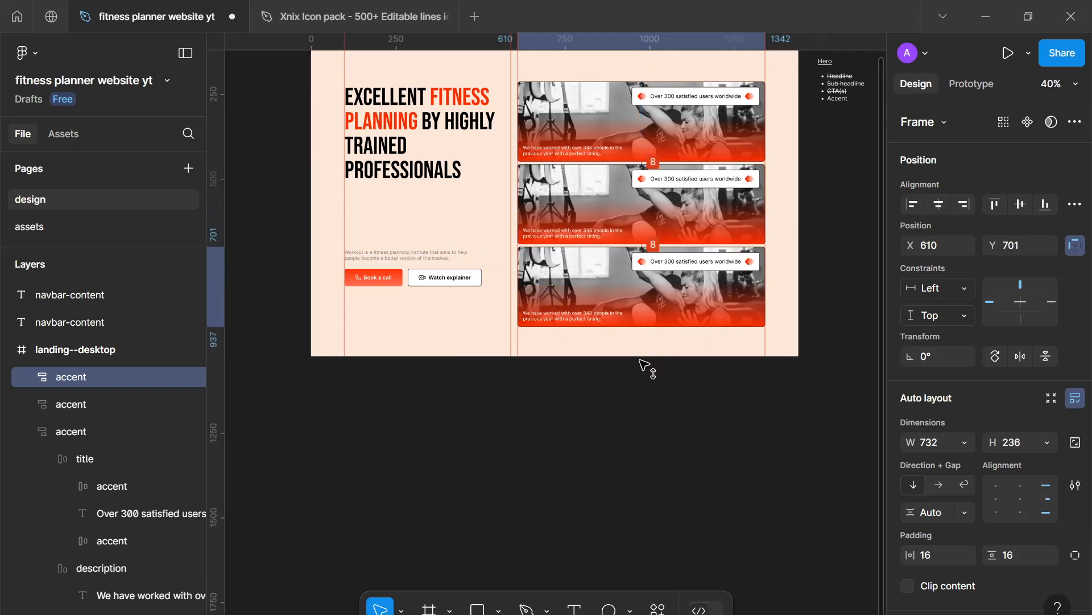
scroll(632, 381, "down", 4)
left_click_drag(633, 383, 607, 541)
scroll(633, 417, "up", 5)
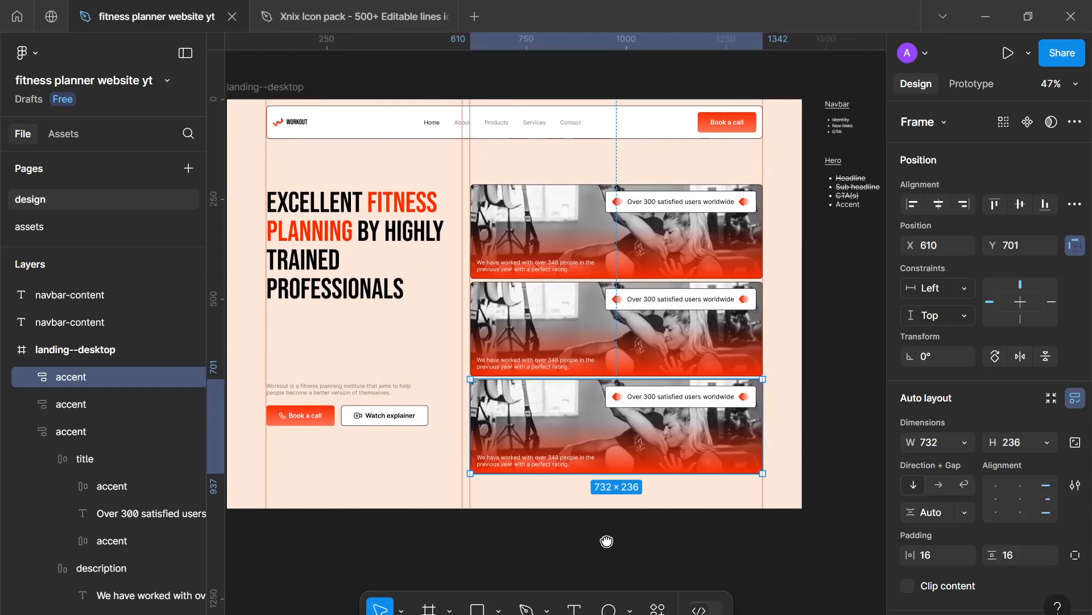
Delete the third accent card from the bottom of the stack.
scroll(608, 539, "down", 1)
left_click(622, 475)
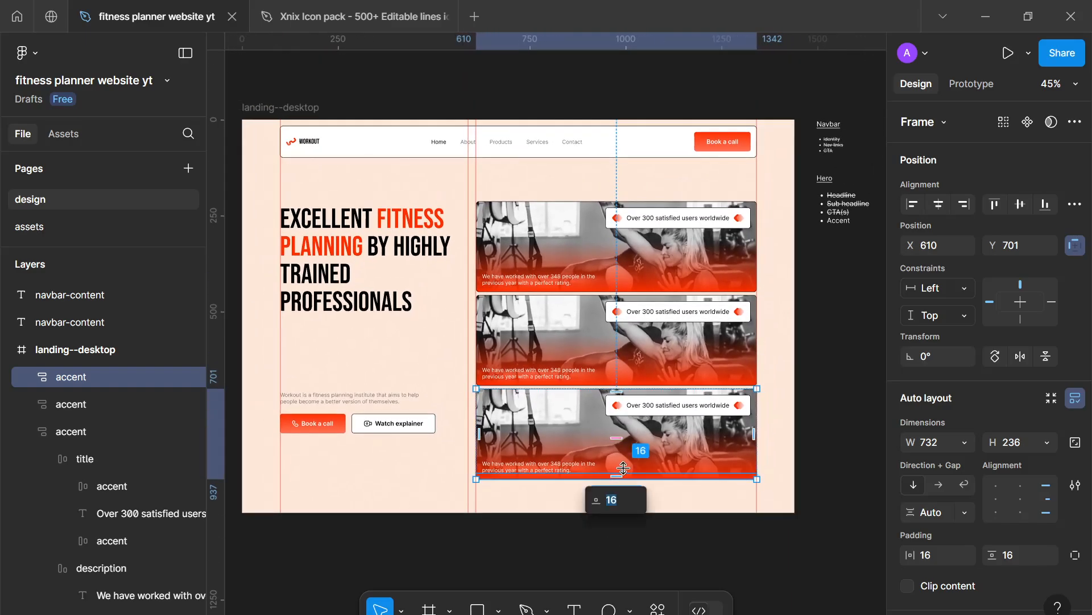
left_click(686, 495)
left_click(678, 464)
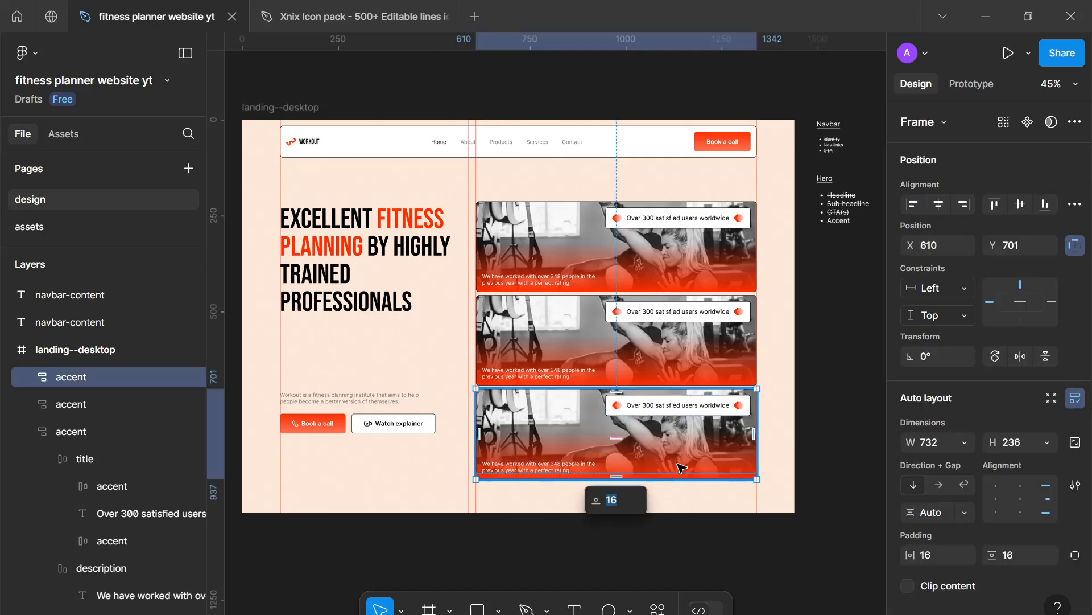
left_click(674, 482)
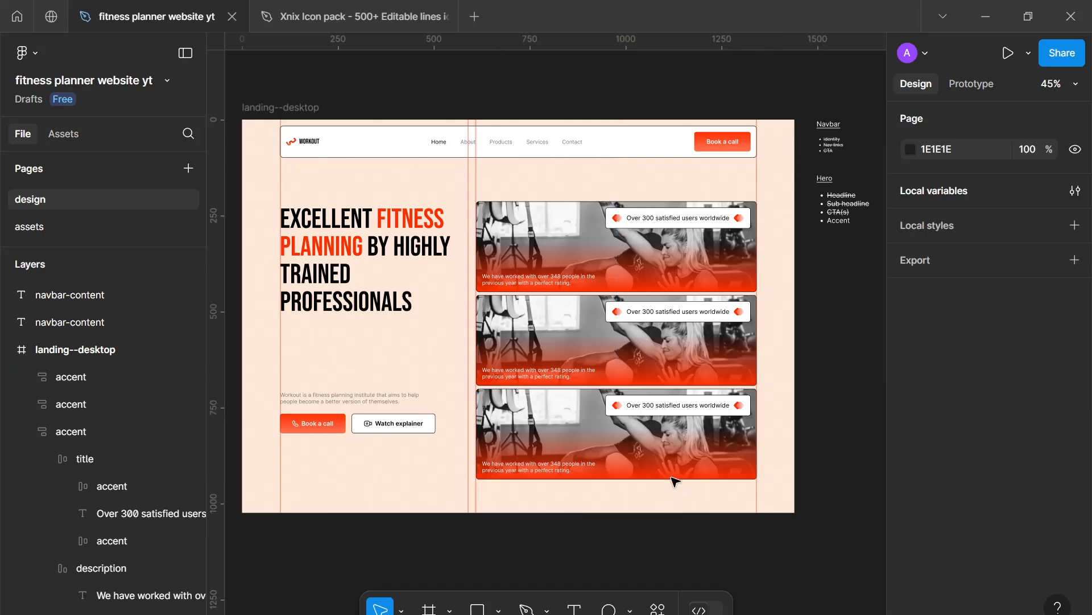
left_click(676, 452)
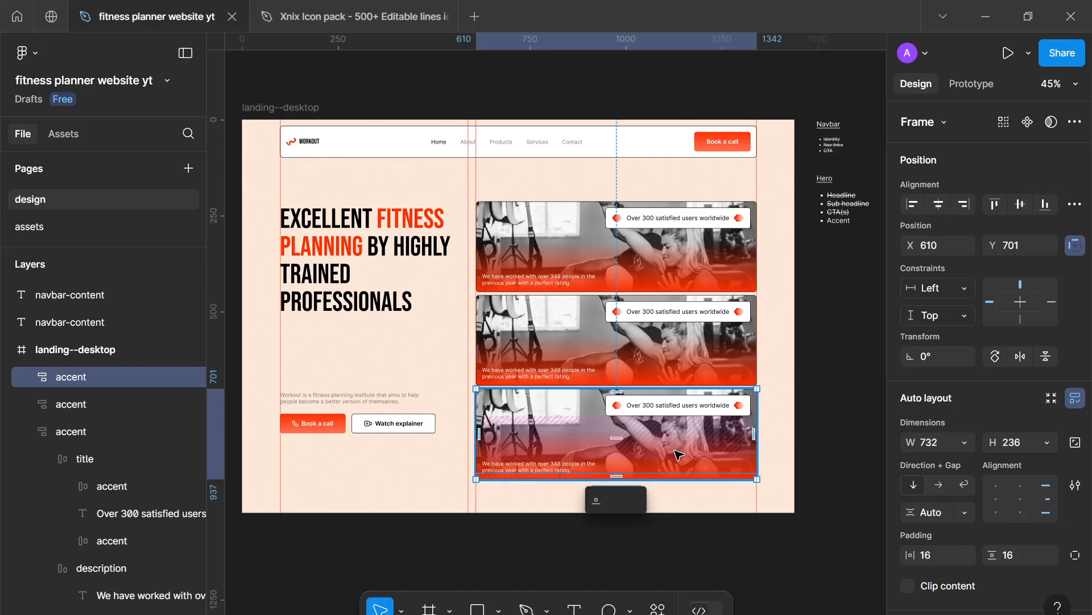
left_click_drag(539, 407, 549, 445)
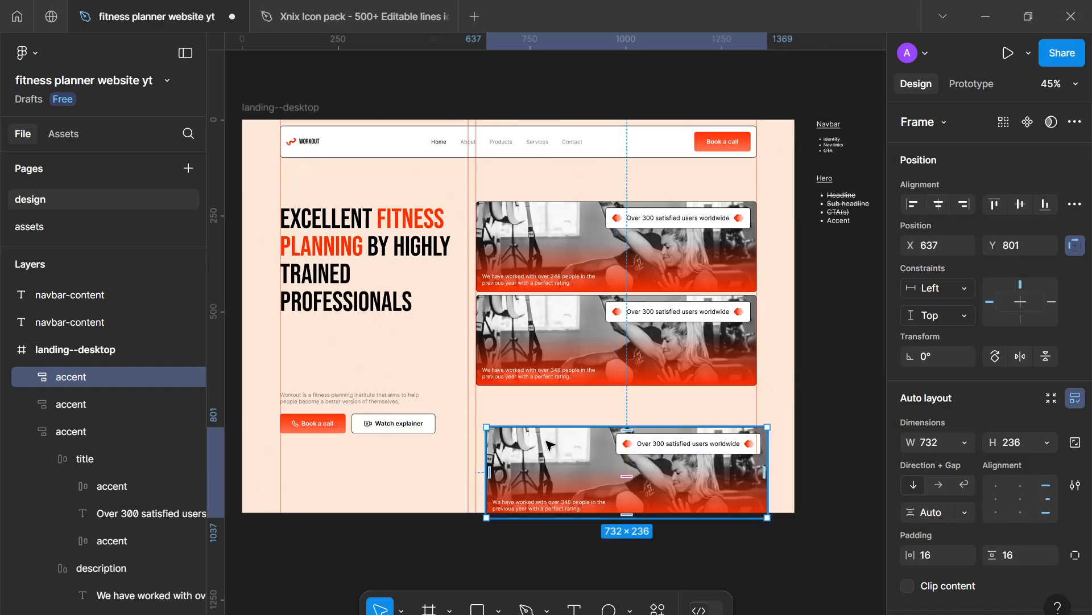
key("Delete")
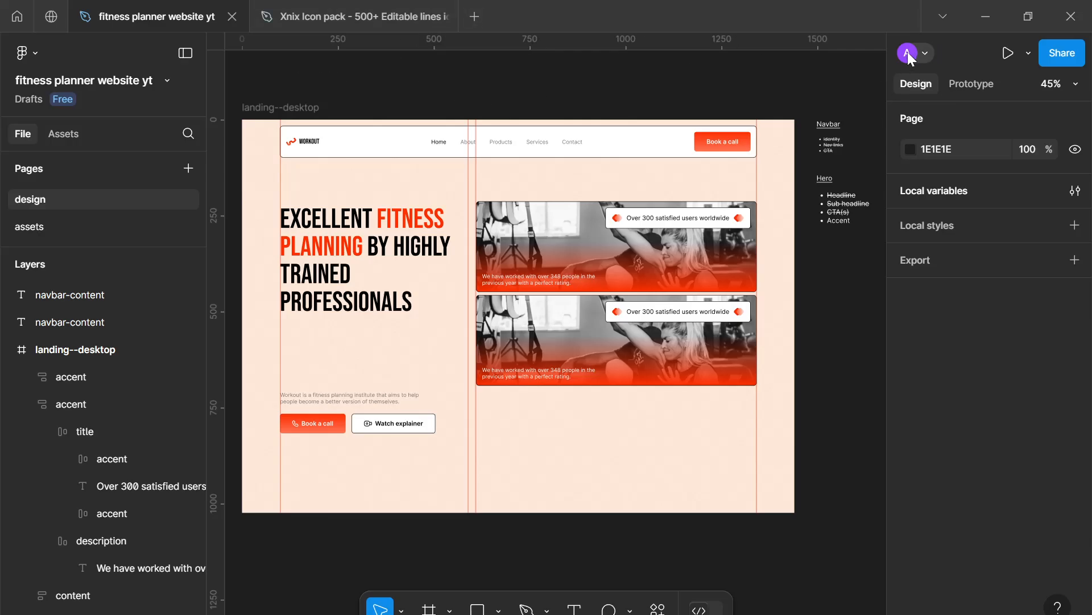
Increase the height of both remaining accent cards together to 280 by extending their lower edge.
left_click(653, 293)
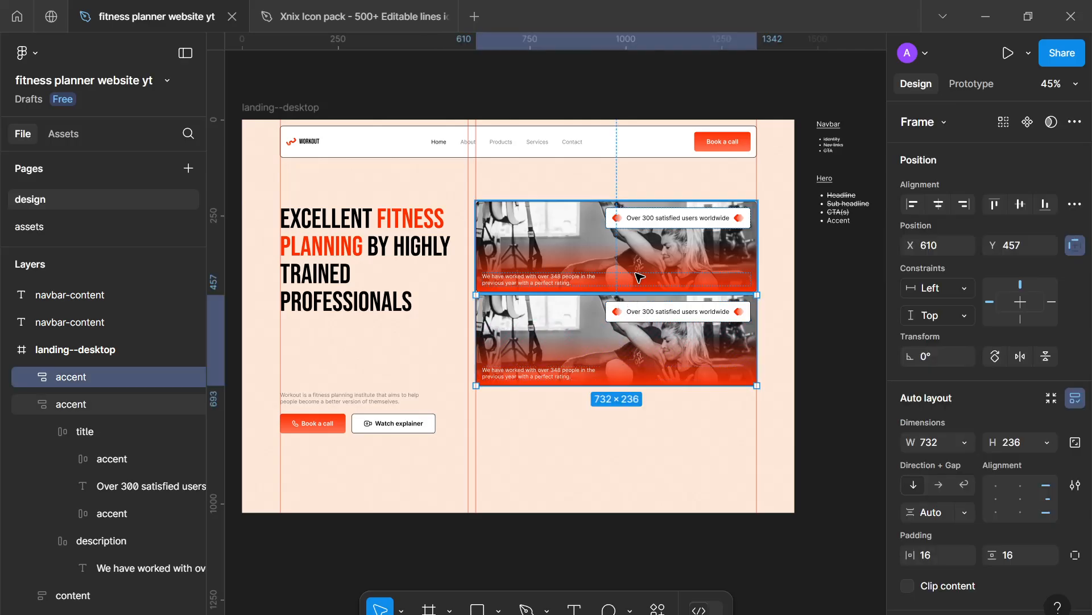
left_click(642, 385, "shift")
left_click_drag(641, 397, 643, 417)
left_click(670, 455)
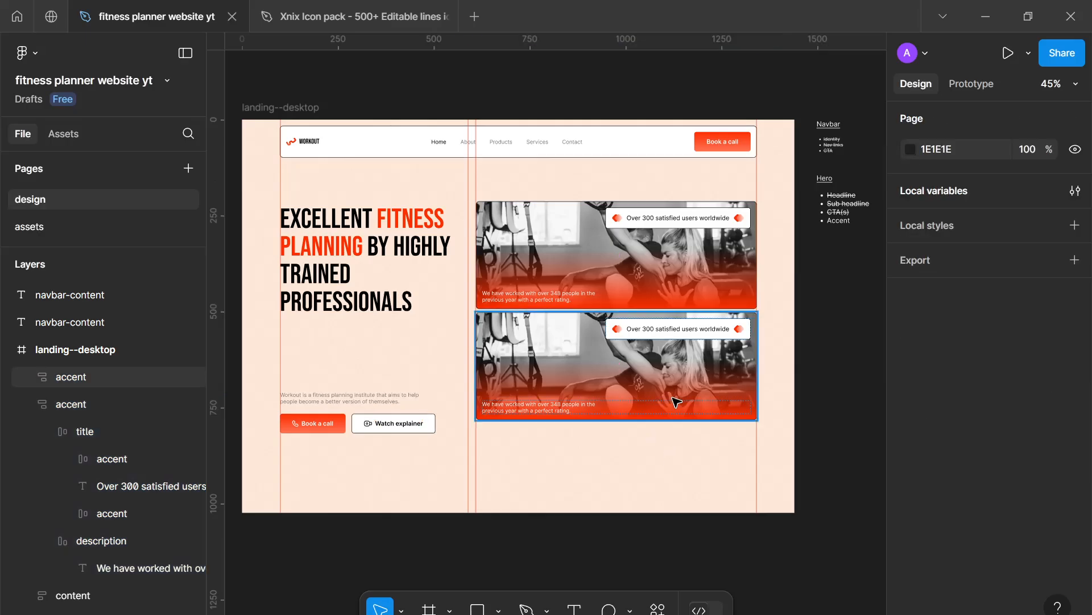
Narrow both accent cards to 637 wide by moving their left edges to X 705.
left_click(712, 367)
left_click(583, 244, "shift")
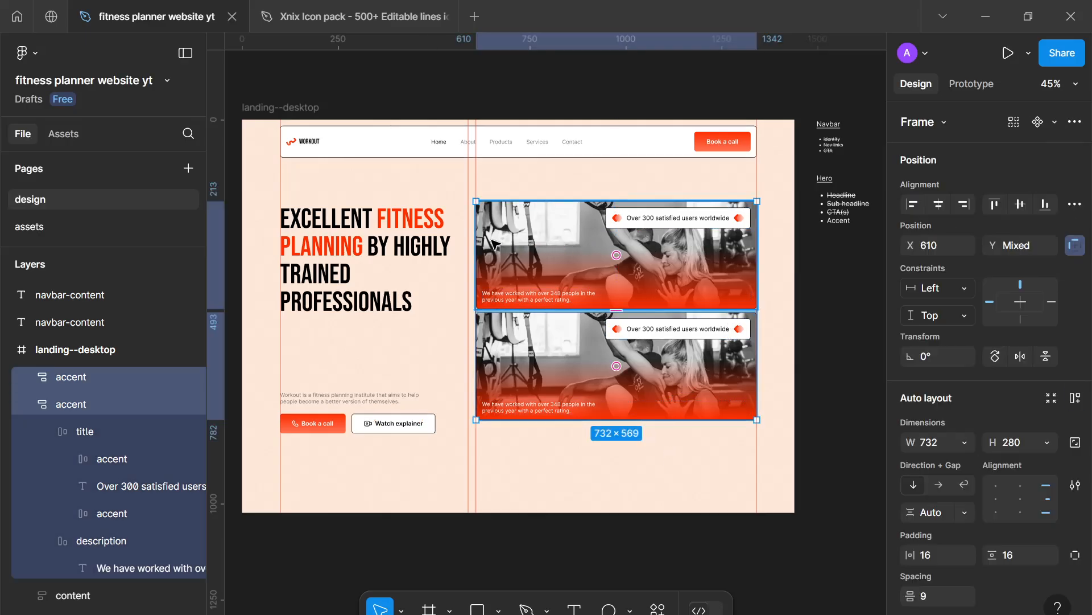
left_click_drag(477, 243, 512, 248)
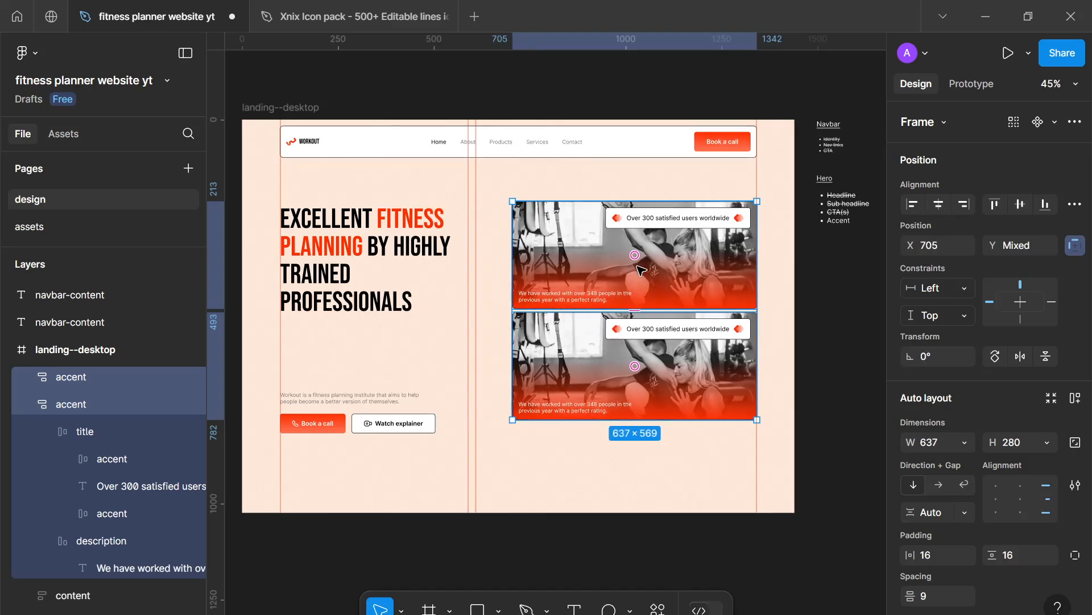
left_click_drag(696, 263, 701, 267)
Hide the rulers and guides to check the hero layout with the narrower cards.
key("shift+r")
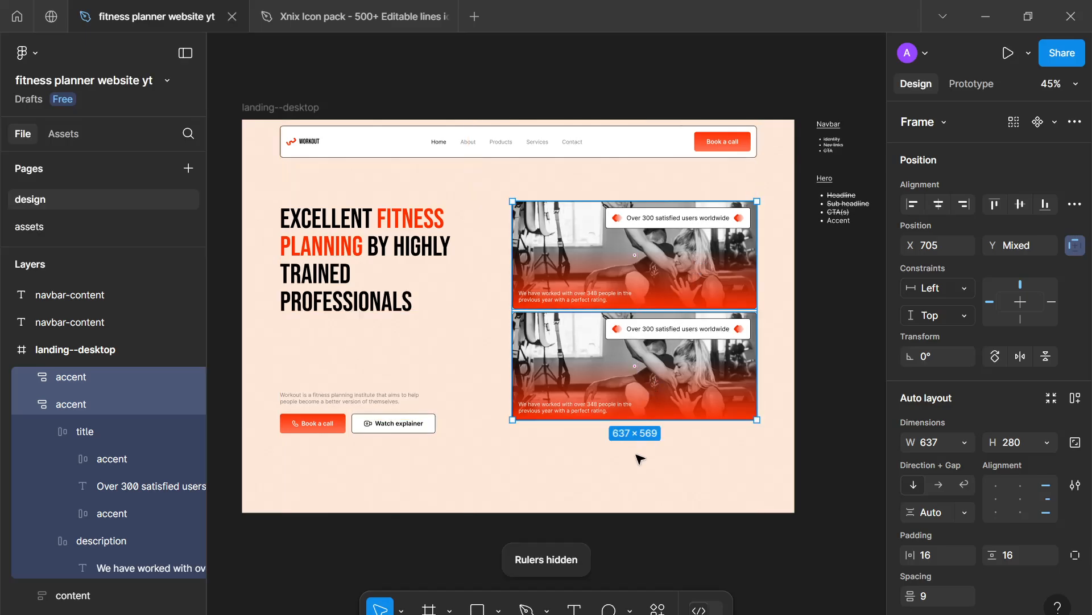
left_click(640, 458)
left_click_drag(468, 323, 474, 317)
key("ctrl+z")
Show the rulers again and resize both accent cards to 664 wide, with their left edges at X 678.
left_click_drag(476, 215, 524, 343)
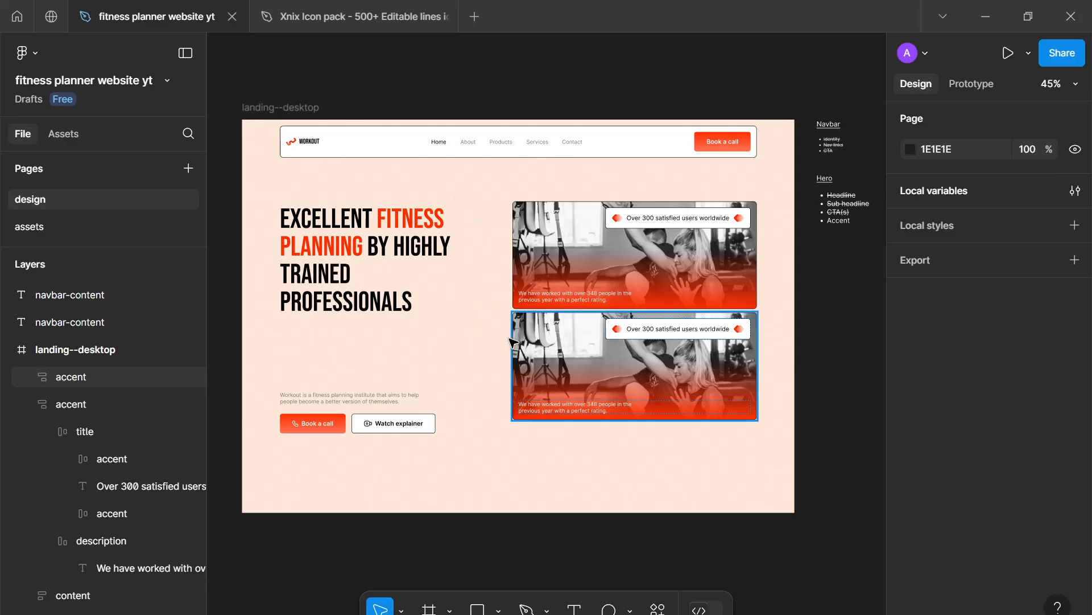
key("shift+r")
left_click(553, 276, "shift")
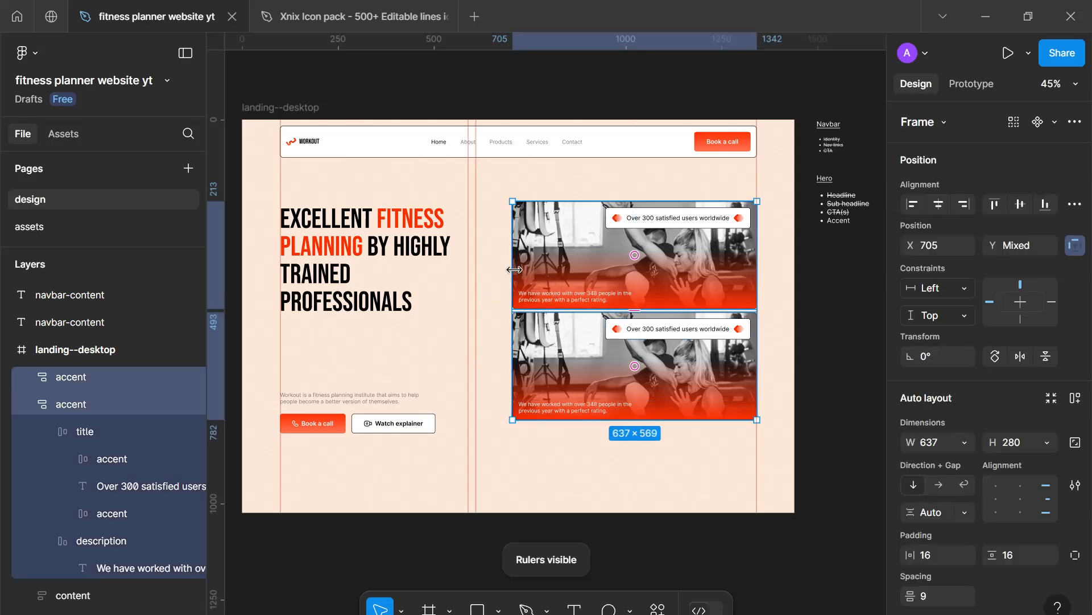
left_click_drag(508, 268, 500, 273)
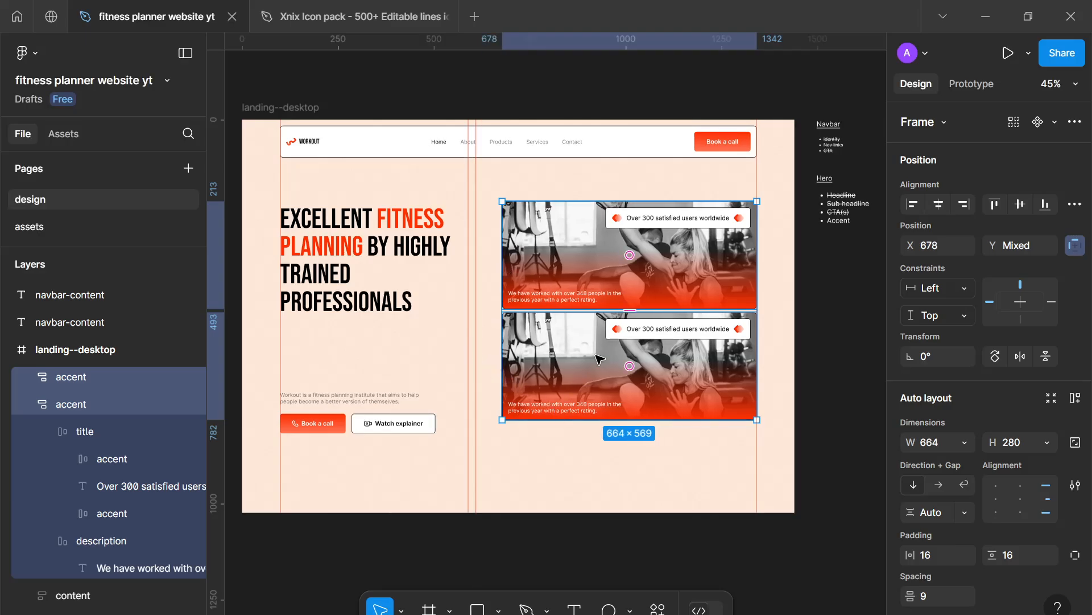
Wrap the two accent cards in a vertical auto layout frame and rename it accents.
key("shift+a")
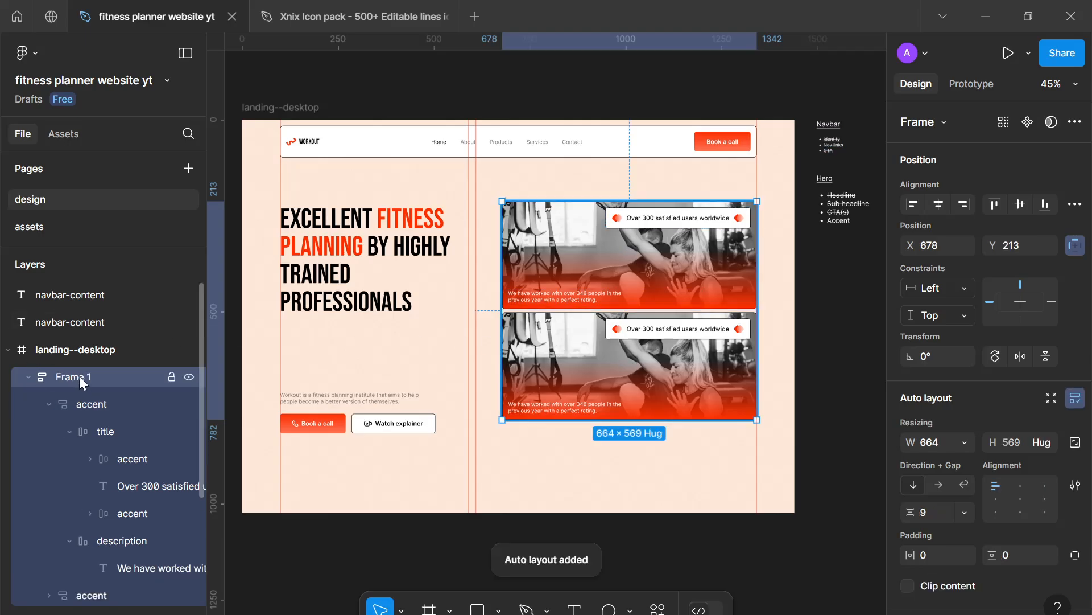
double_click(80, 375)
type("accent")
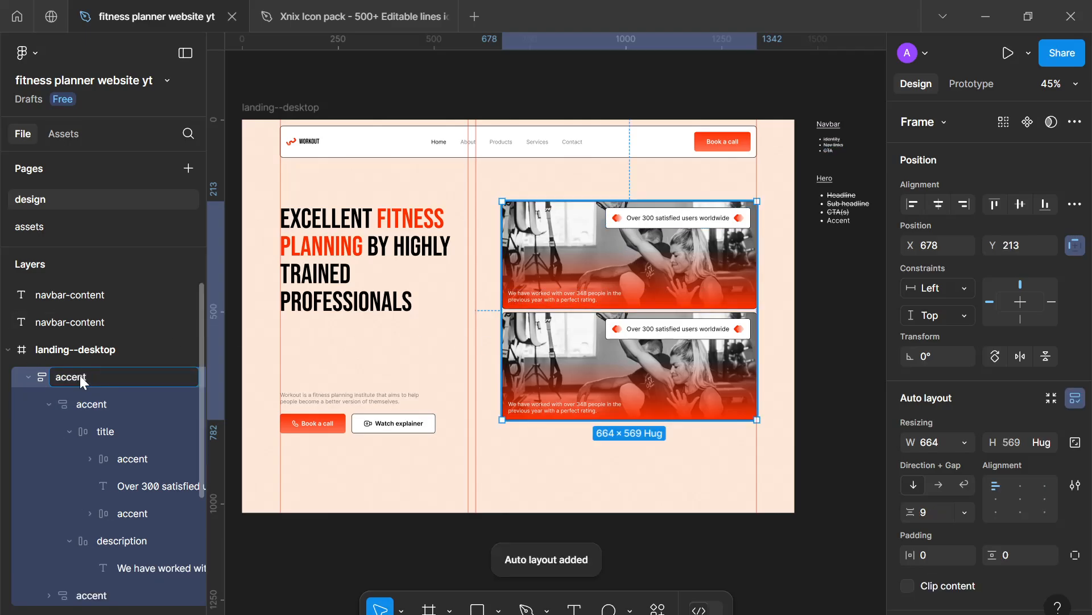
type("s")
key("Return")
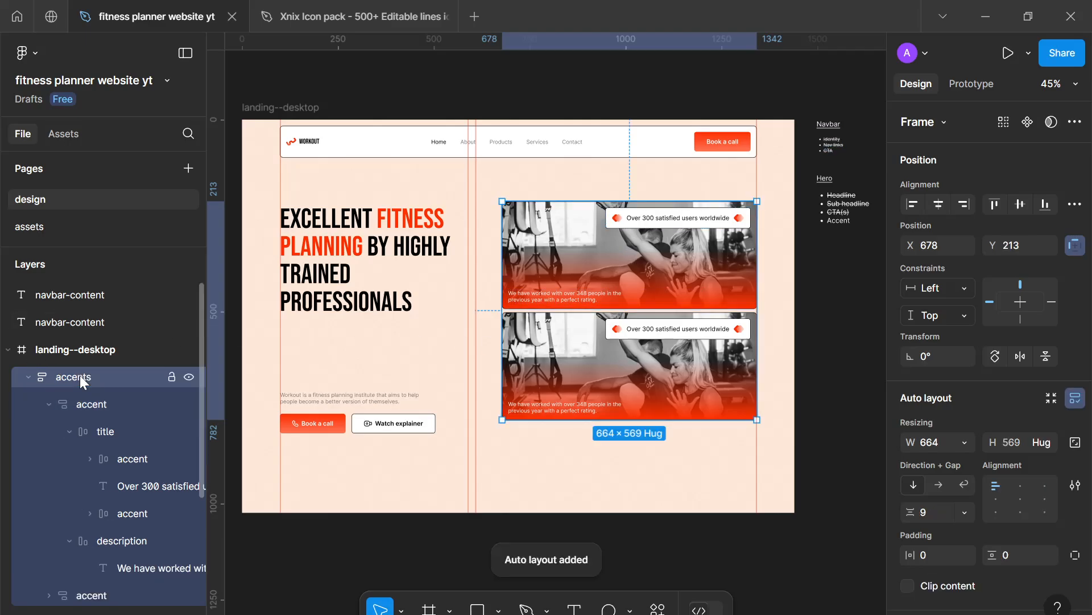
Try a gap of 16 between the stacked cards in the accents frame.
left_click(940, 506)
type("16")
key("Return")
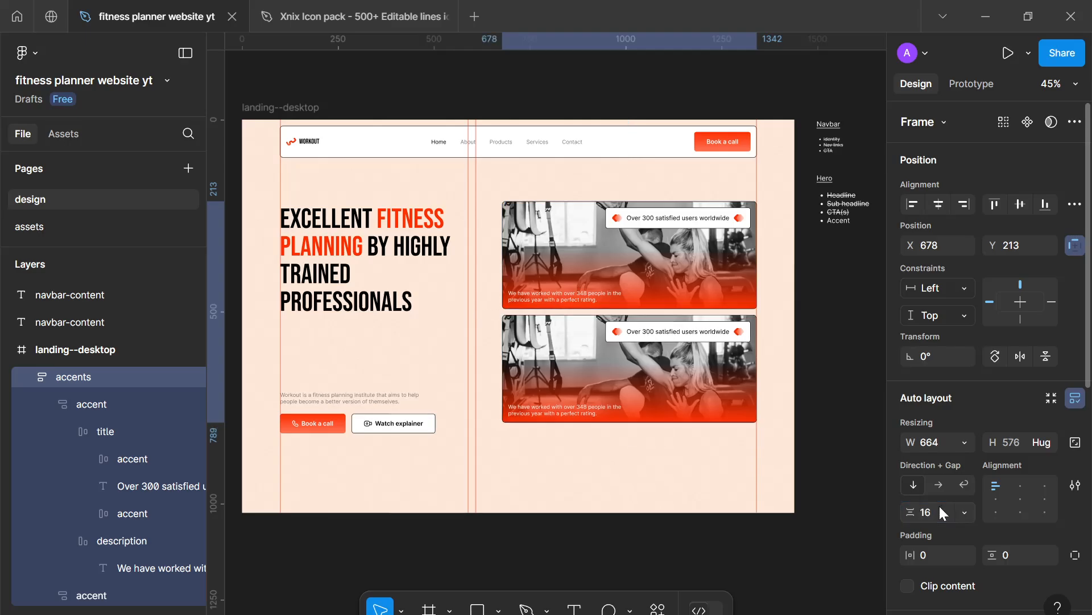
Set the accents frame's vertical gap to 24 and align its contents to the middle left.
left_click(939, 506)
type("24")
key("Return")
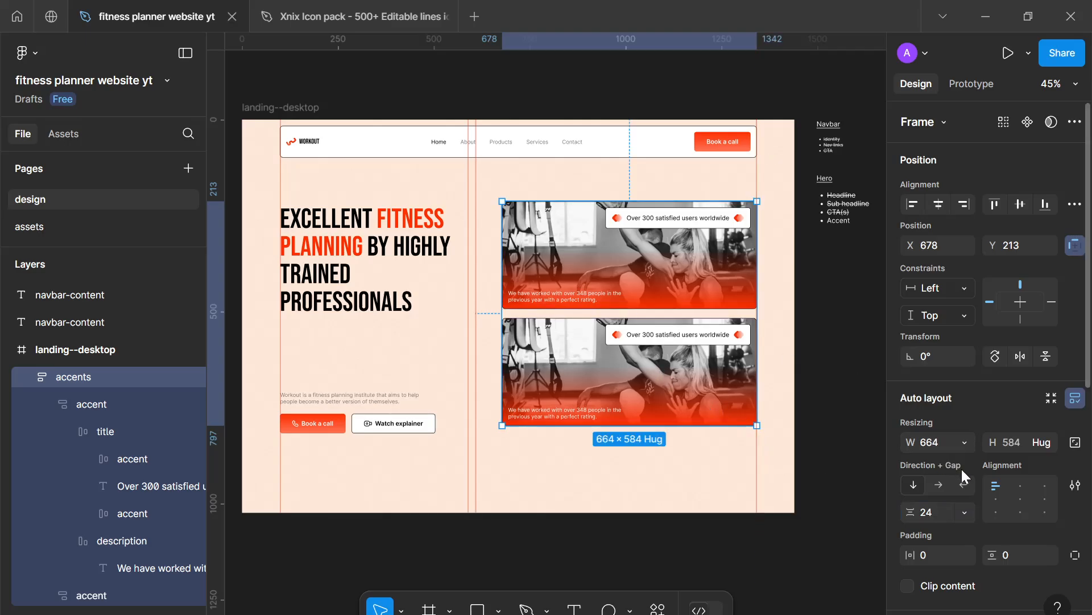
left_click(997, 493)
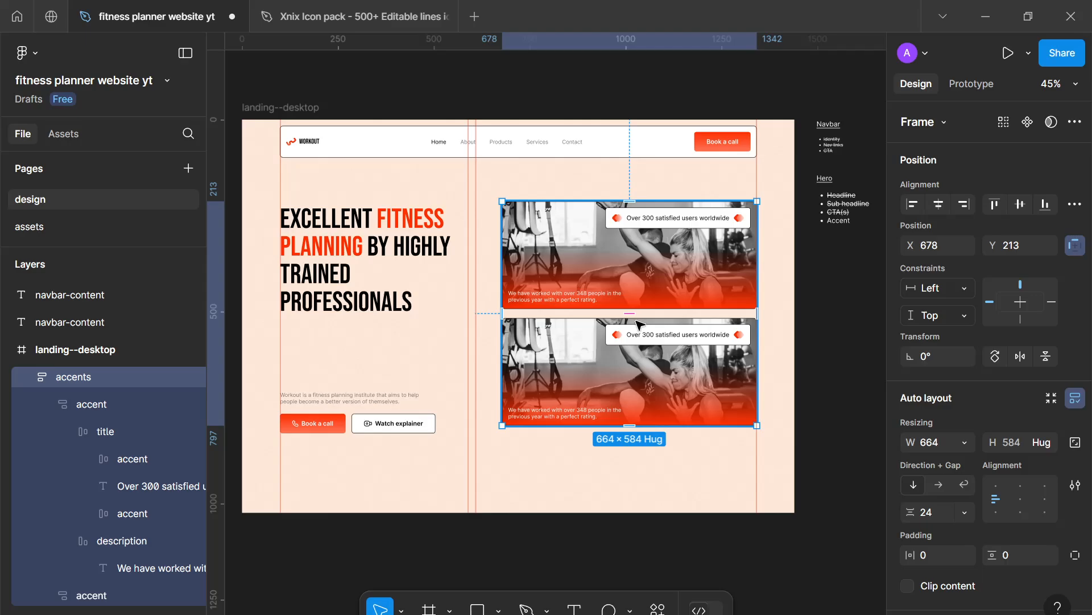
Combine the accents frame and the headline content frame into one horizontal auto layout with the gap set to Auto.
left_click_drag(636, 308, 636, 320)
left_click(363, 314, "shift")
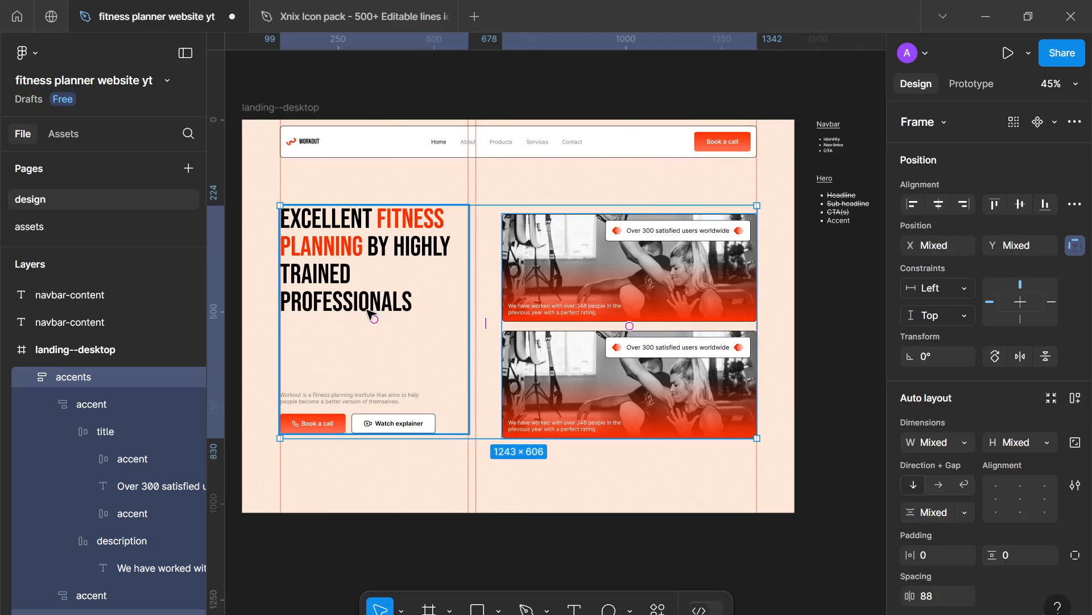
key("shift+a")
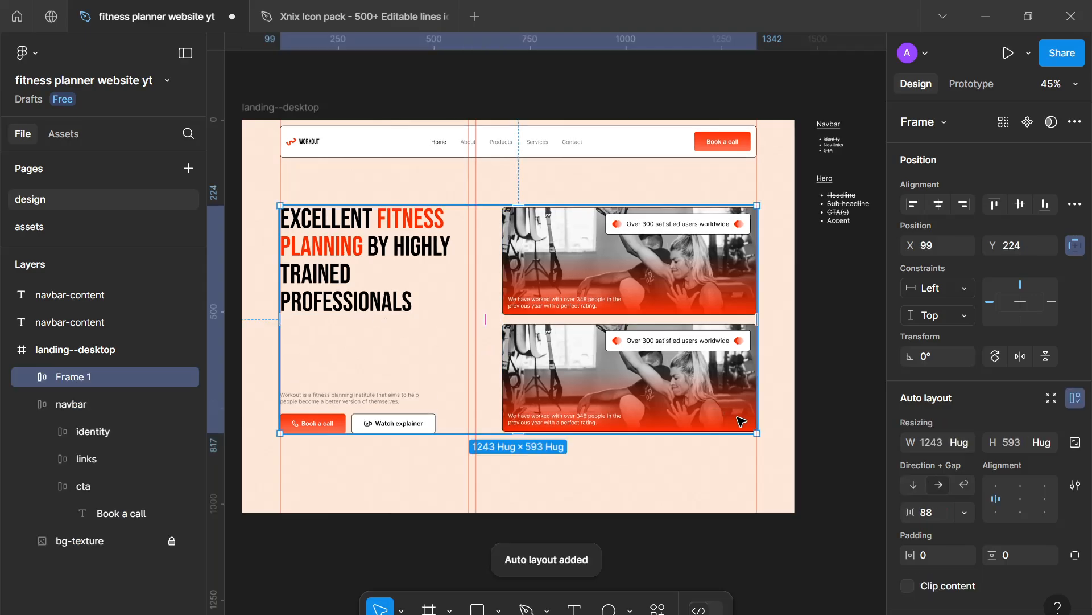
left_click(963, 512)
left_click(955, 528)
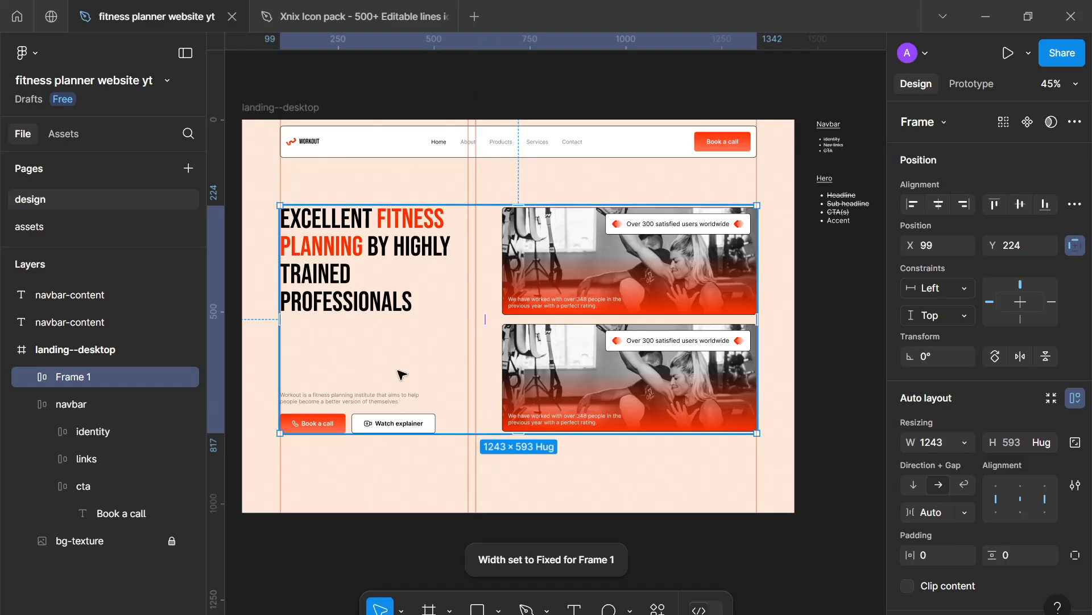
Set the height of the headline content frame to Fill container so it matches the accent cards.
double_click(347, 354)
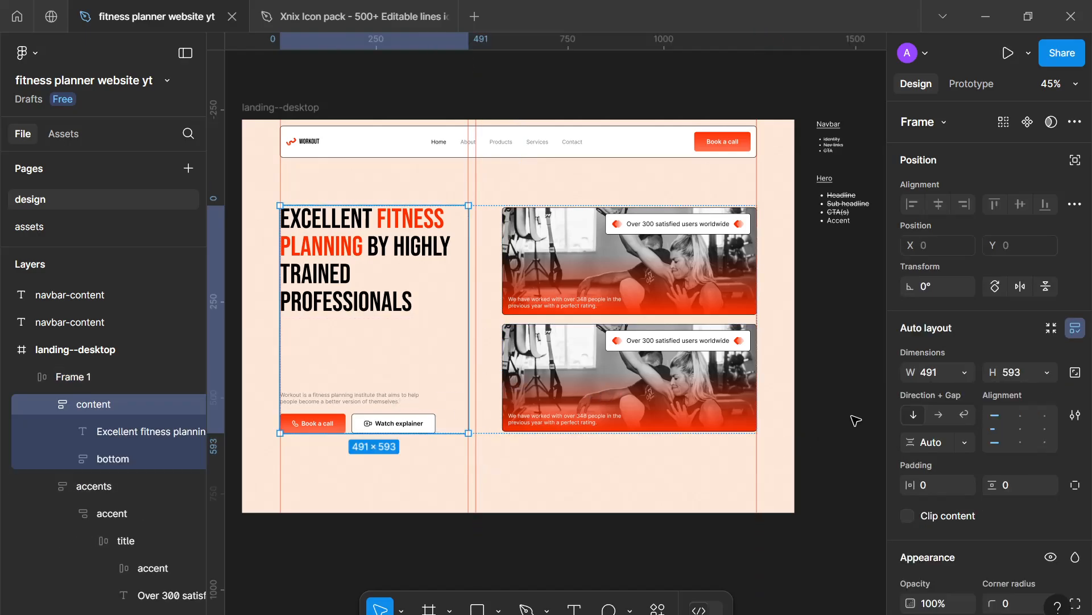
left_click(1046, 372)
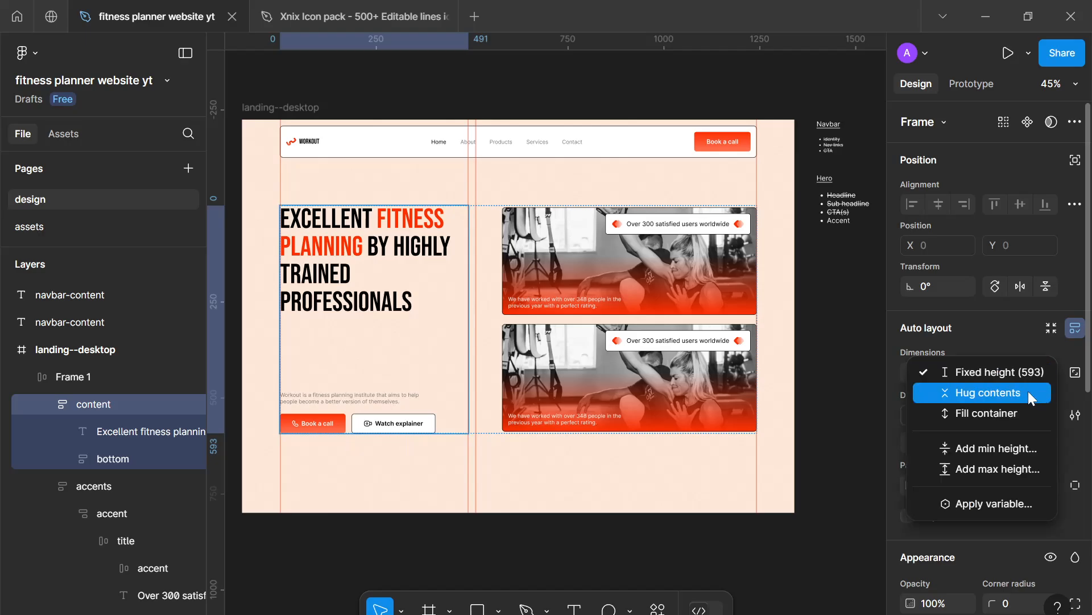
left_click(988, 412)
left_click(559, 488)
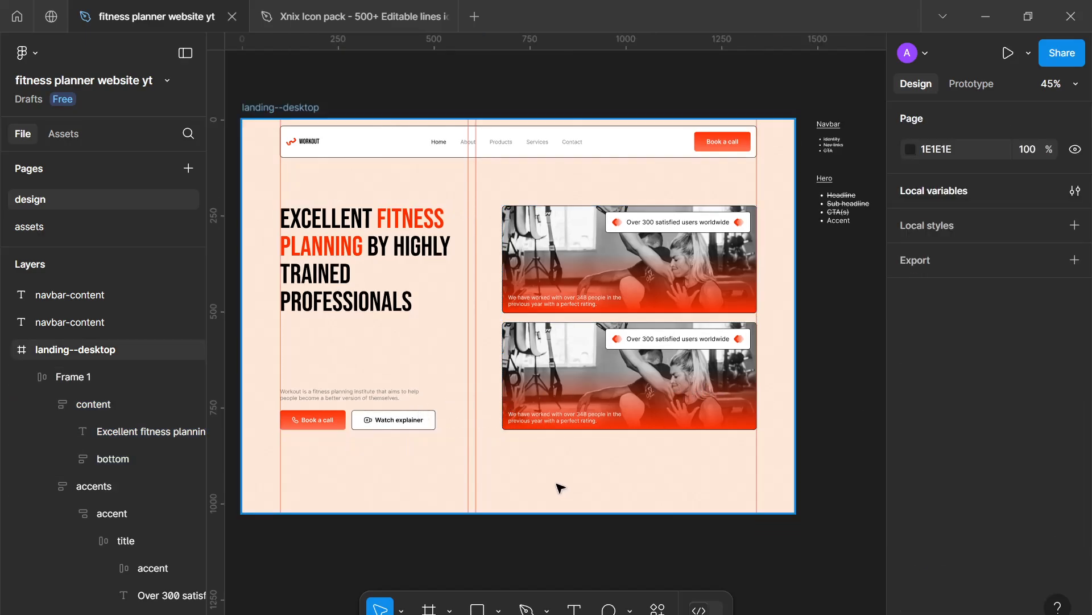
Hide the rulers and guides and review the overall hero section layout.
scroll(558, 487, "down", 1)
key("shift+r")
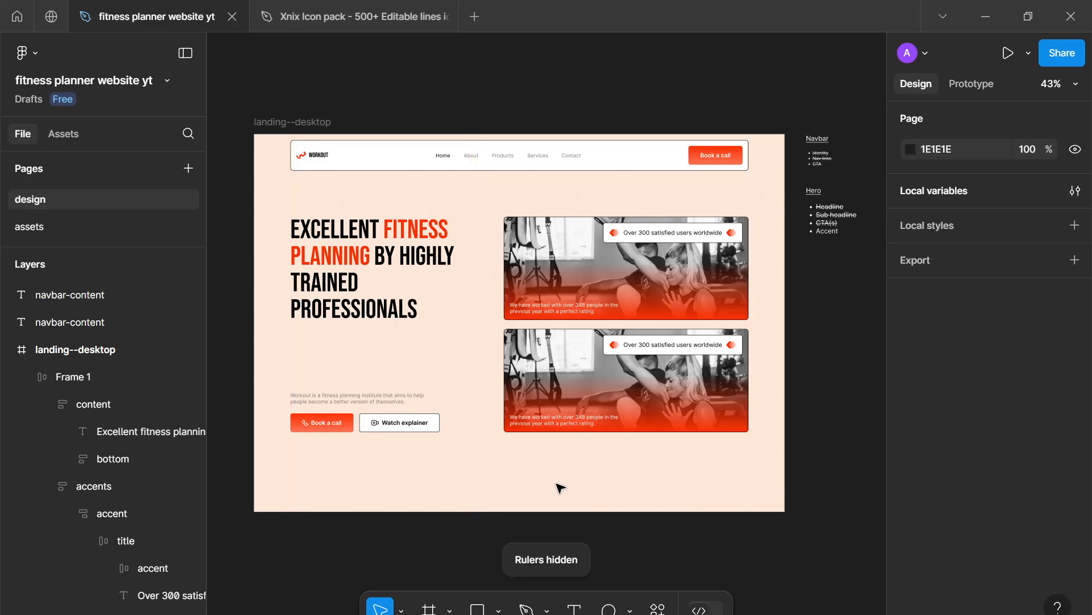
scroll(559, 488, "down", 2)
scroll(631, 462, "up", 3)
scroll(579, 463, "up", 1)
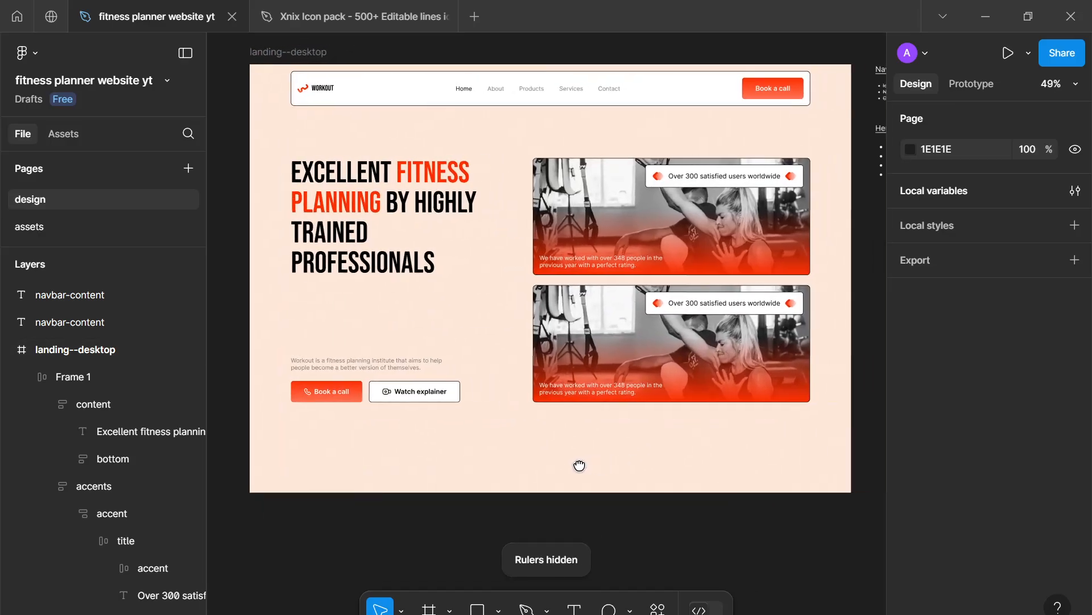
scroll(578, 463, "down", 2)
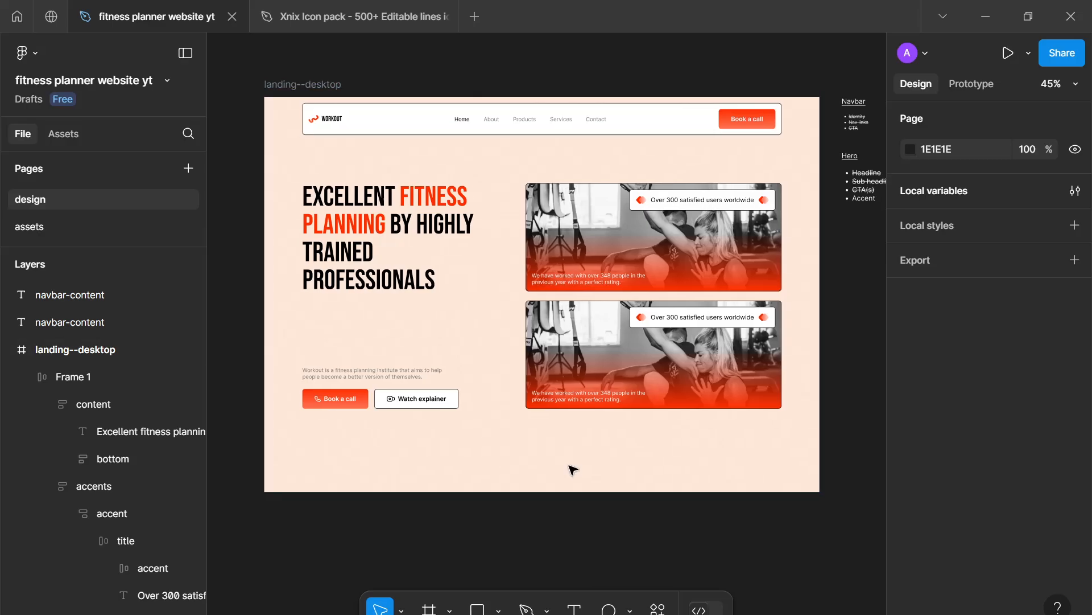
Move the hero auto layout frame up so it sits 96 px below the navbar, at Y 195.
scroll(571, 469, "down", 1)
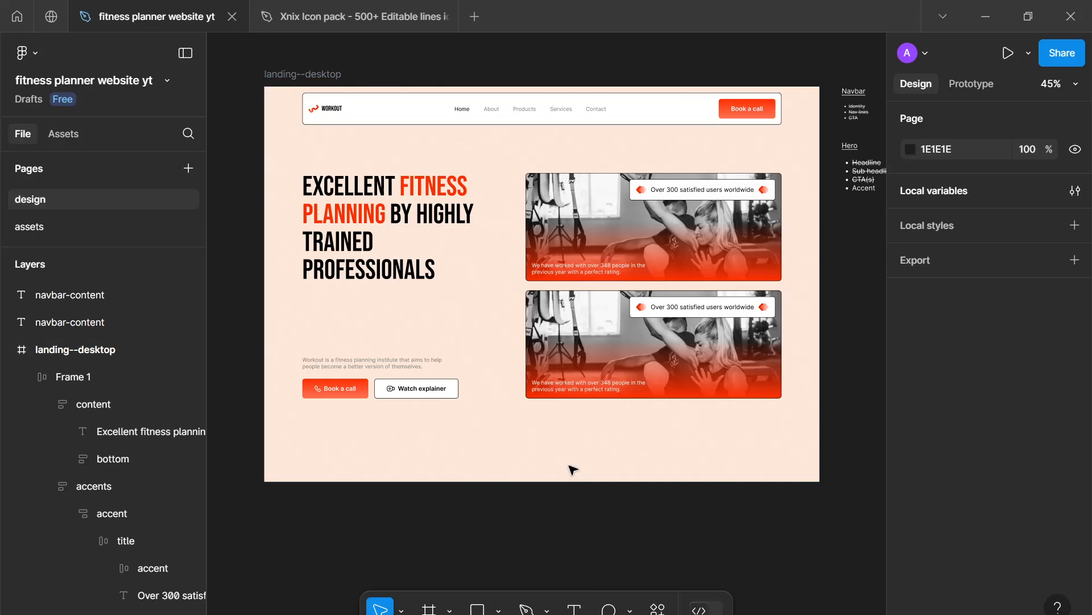
left_click(609, 366)
mouse_move(628, 334)
left_mouse_down()
mouse_move(628, 319)
mouse_move(628, 336)
left_mouse_up()
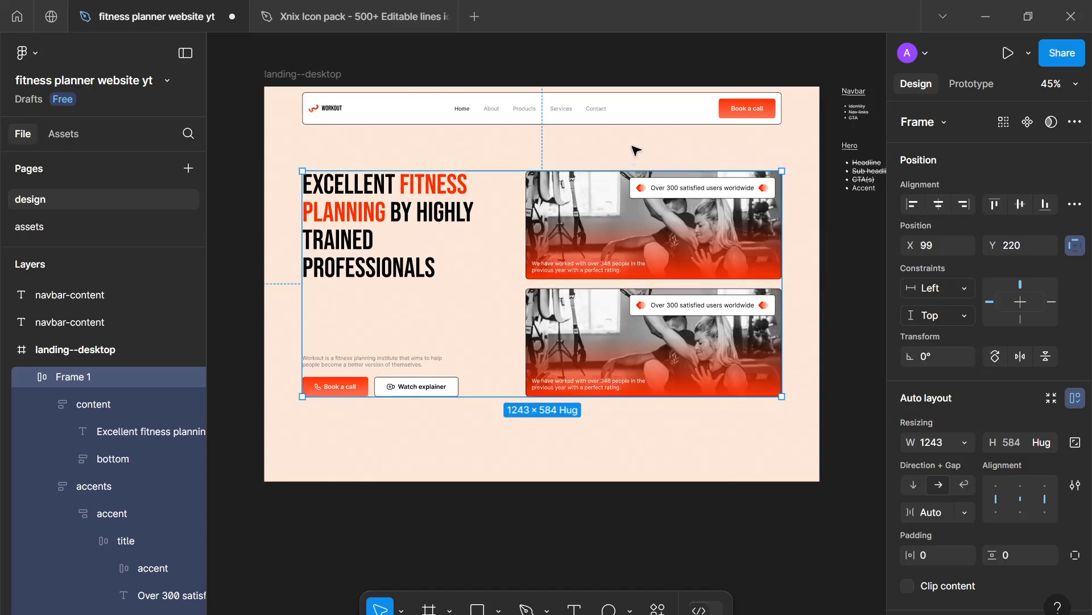
key("Up")
key("Up")
key("Up")
key("Up")
key("Up")
key("Up")
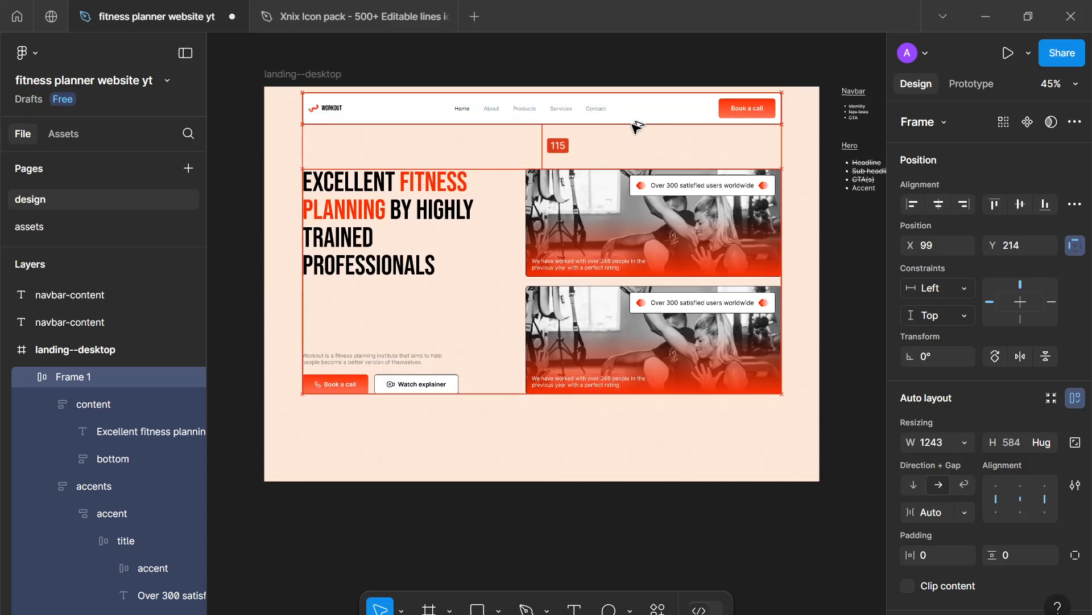
key("Up")
key("Up")
key("Up")
key("Up")
key("Up")
key("Up")
key("Up")
key("Up")
key("Up")
key("Up")
key("Up")
key("Up")
key("Up")
key("Up")
key("Up")
key("Up")
key("Up")
key("Up")
key("Up")
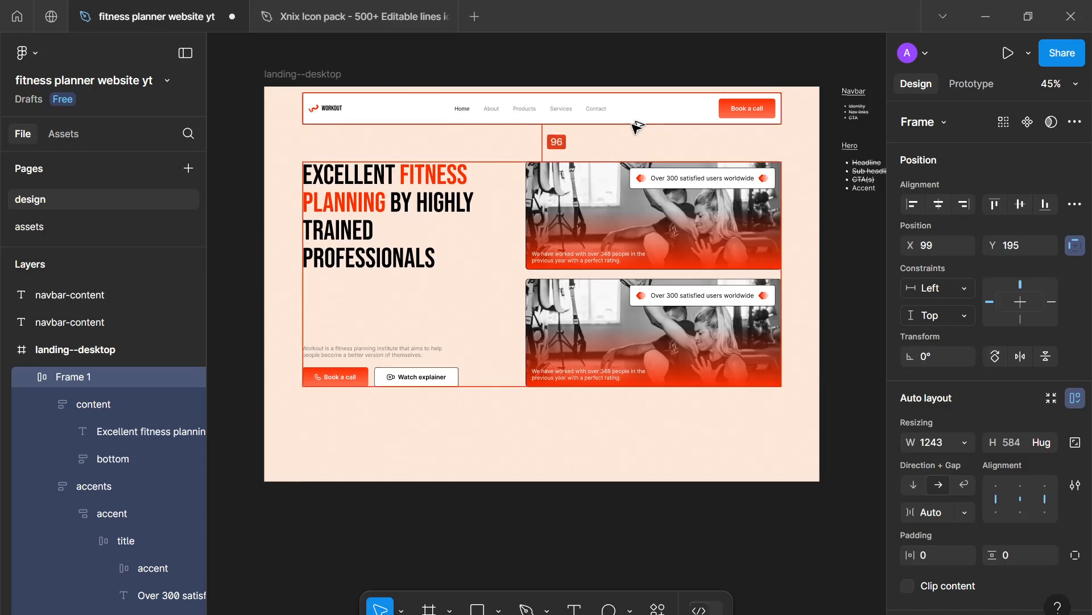
Shorten the landing--desktop frame to a height of about 940 px by raising its lower edge.
left_click(277, 74)
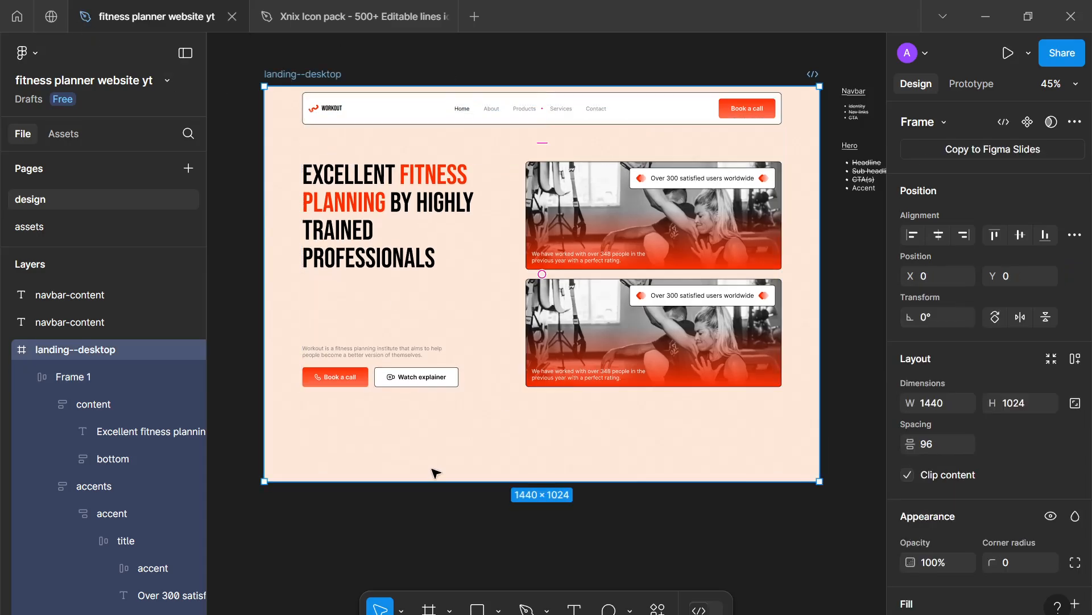
left_click_drag(432, 482, 436, 450)
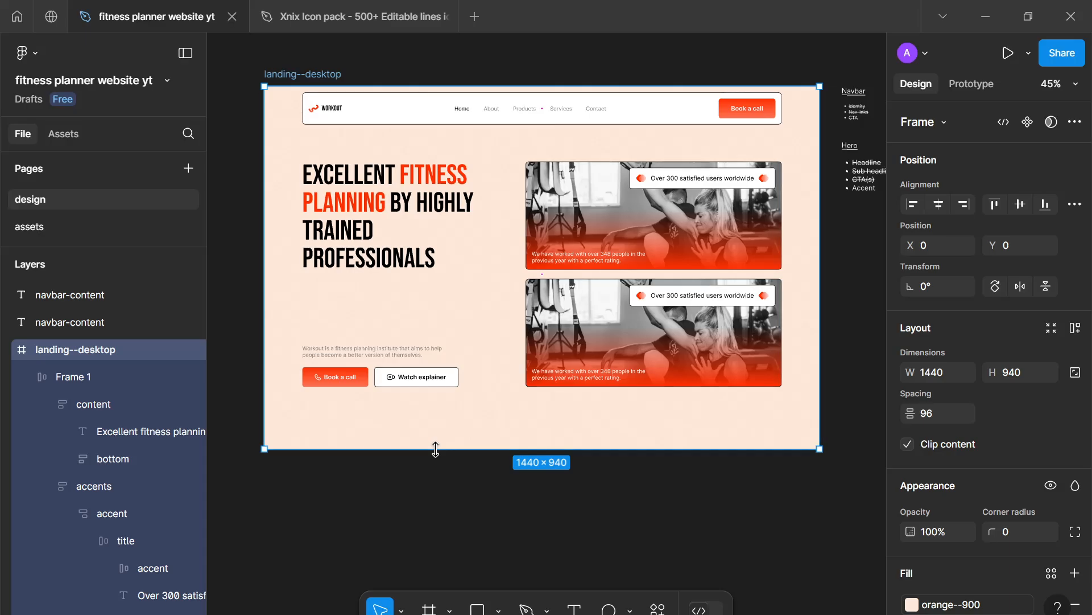
left_click(422, 502)
scroll(422, 502, "down", 2)
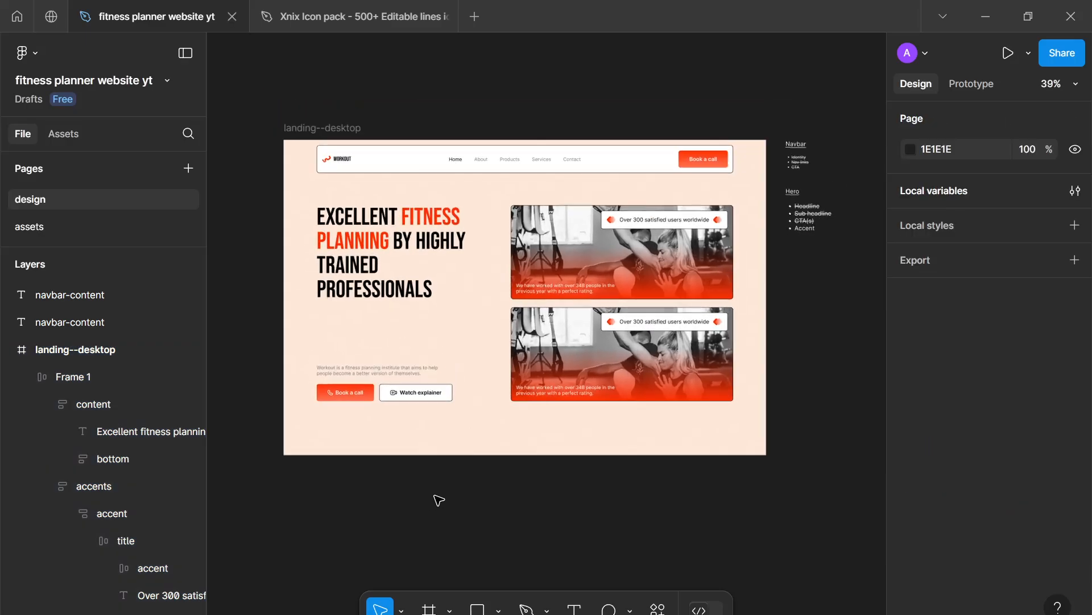
scroll(439, 501, "up", 4)
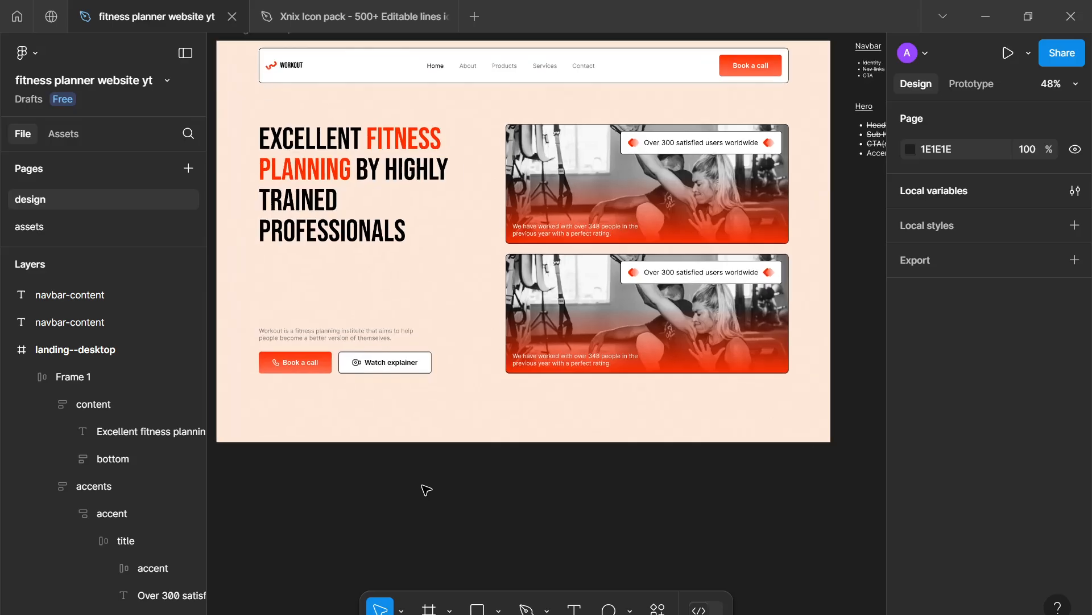
scroll(426, 490, "down", 2)
scroll(443, 492, "up", 1)
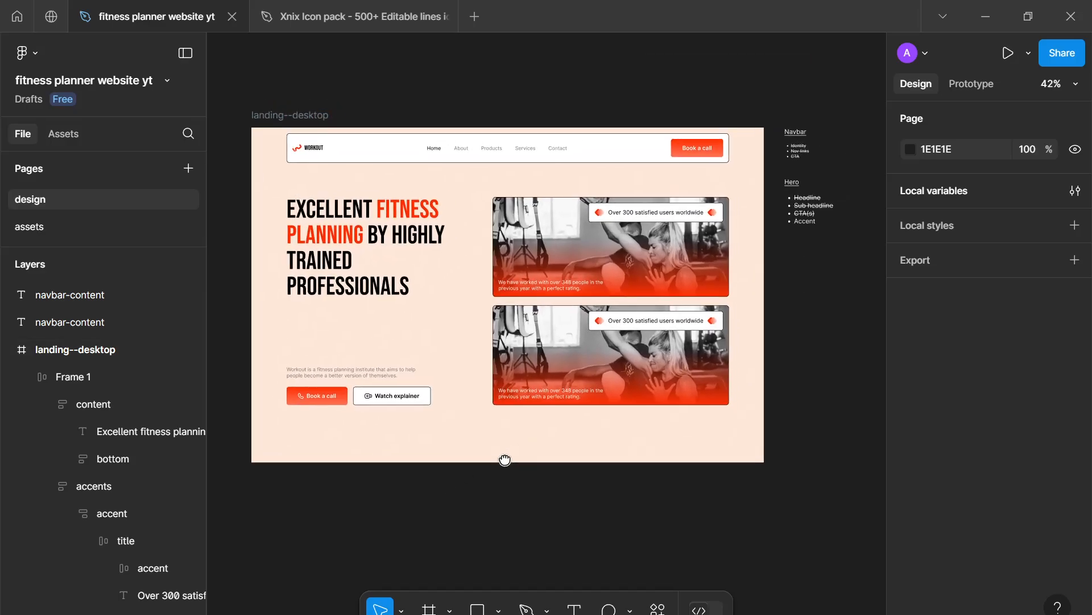
Apply strikethrough to the Accent item in the Hero checklist.
left_click(786, 234)
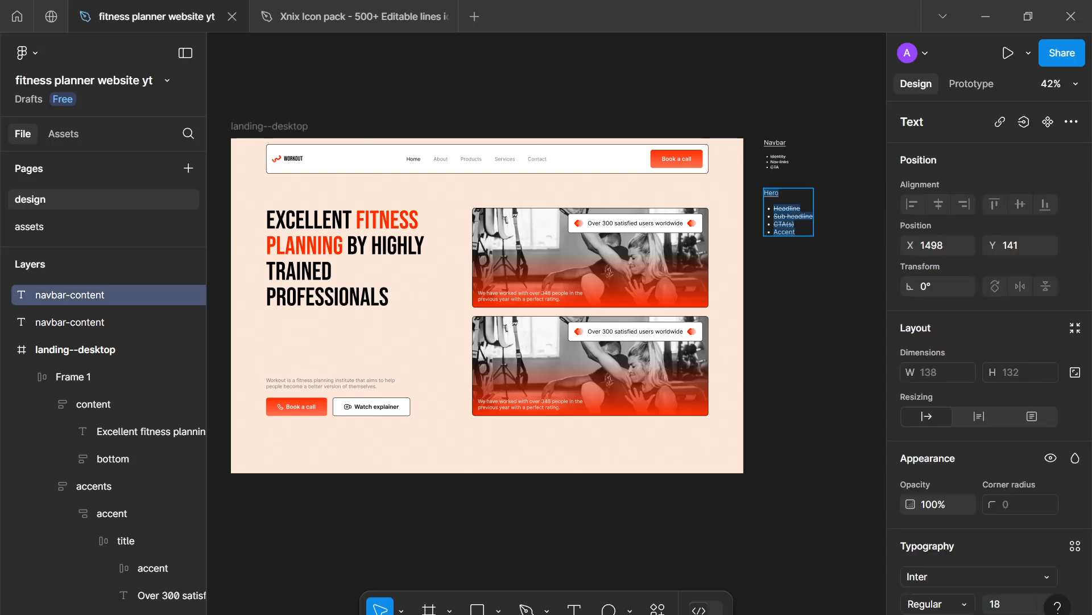
scroll(997, 401, "down", 3)
scroll(1032, 453, "down", 2)
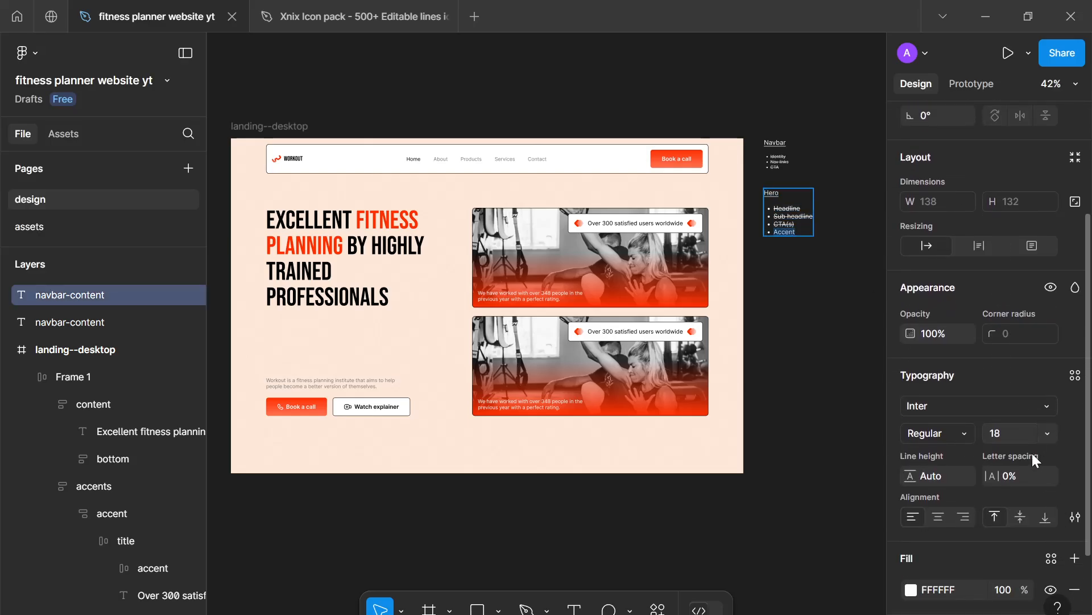
scroll(1032, 395, "up", 3)
scroll(1055, 302, "down", 4)
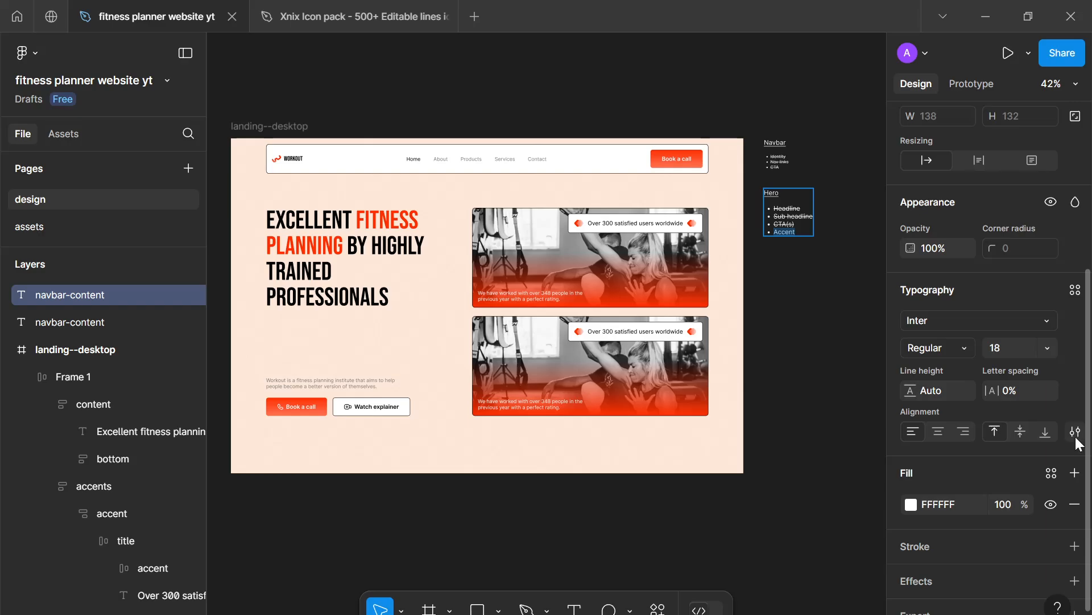
left_click(1074, 432)
left_click(841, 392)
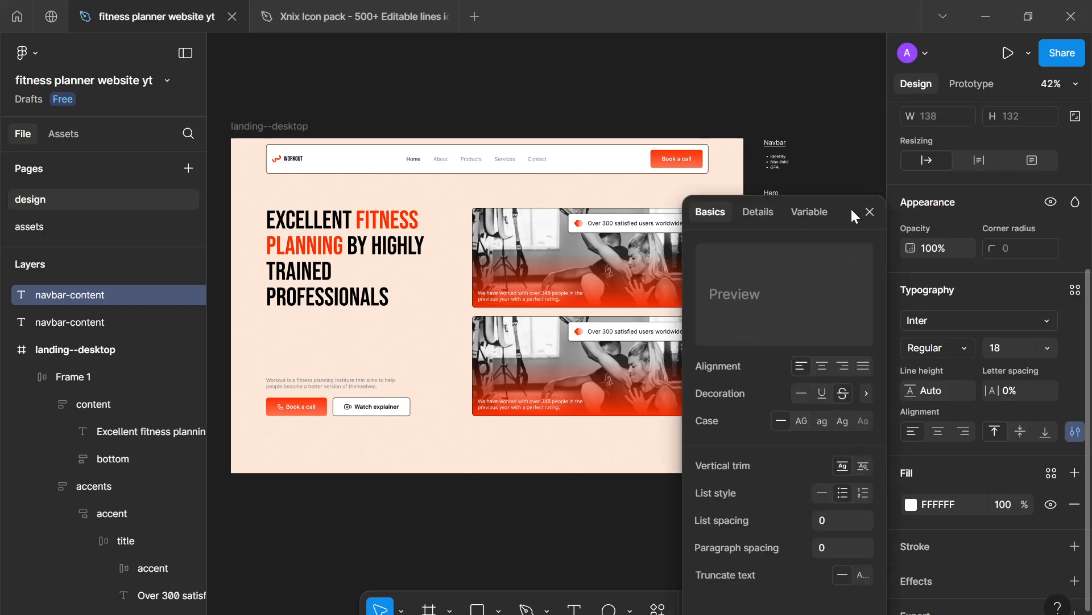
left_click(870, 211)
left_click(749, 507)
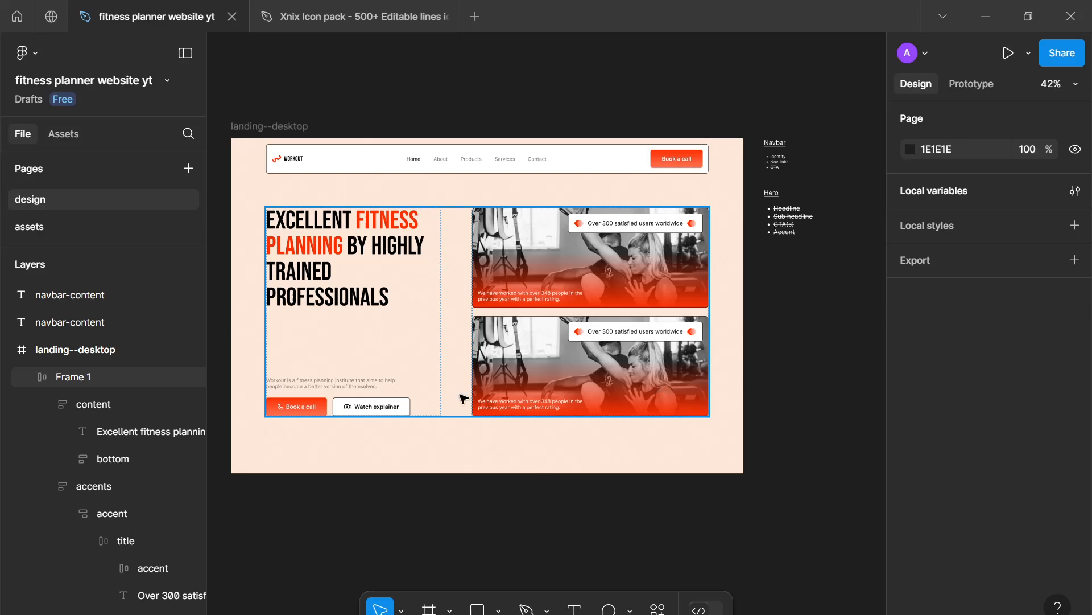
Stretch the headline content frame to a height of about 666 px and extend the landing--desktop frame to about 1024 px high.
double_click(398, 378)
left_click_drag(380, 412, 380, 441)
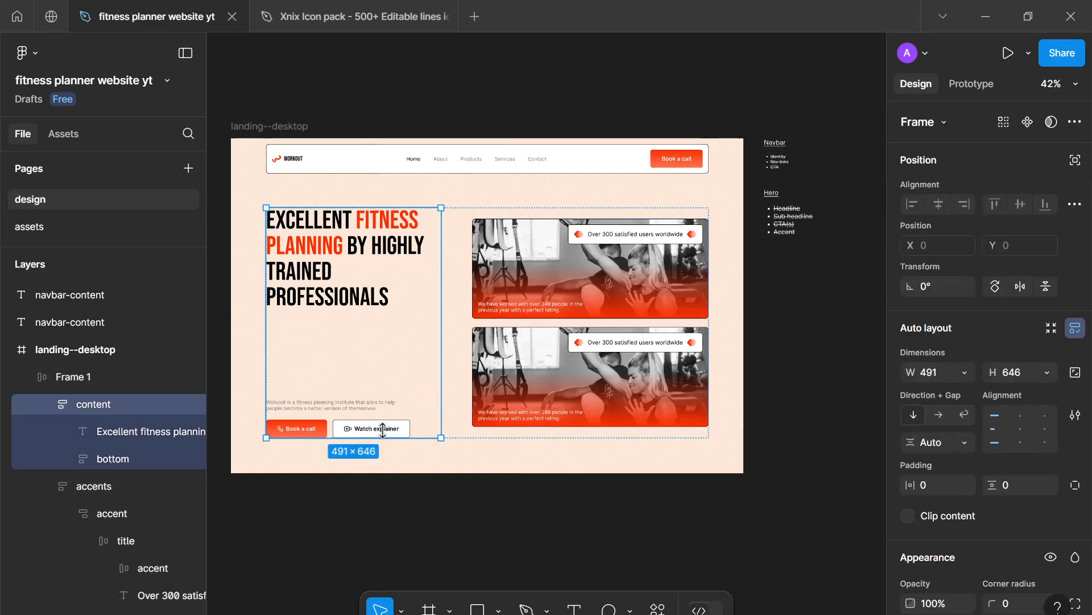
left_click(413, 503)
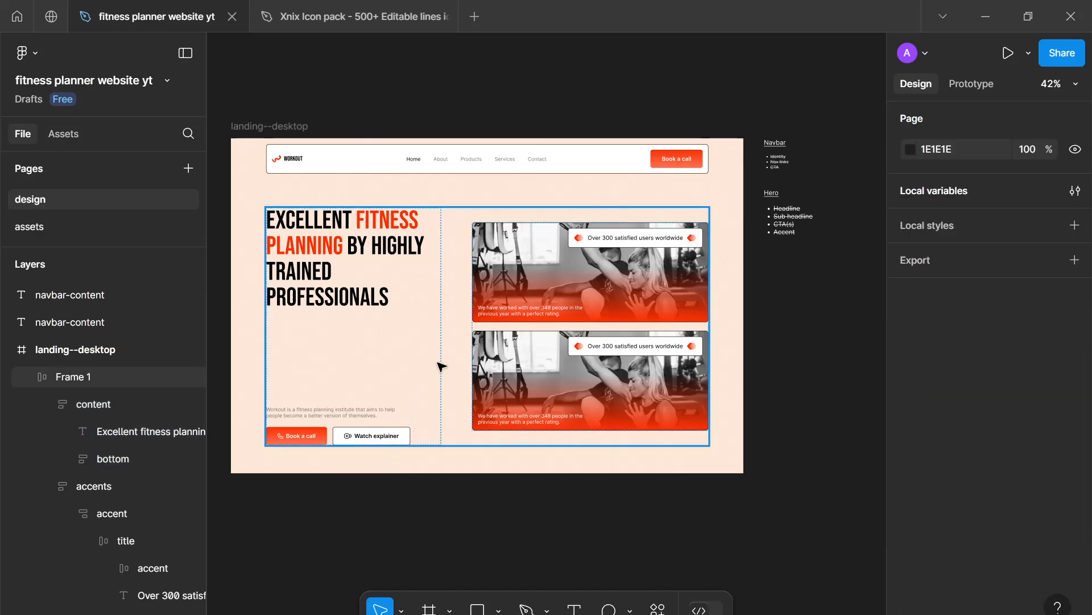
left_click(402, 387)
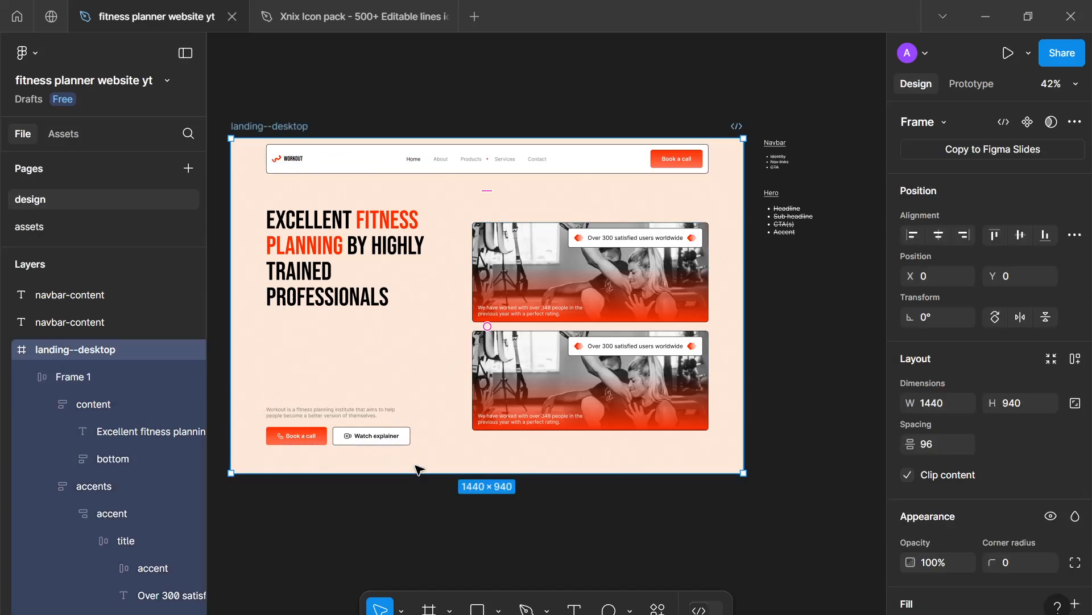
left_click_drag(429, 481, 429, 502)
left_click(347, 414)
left_click(348, 413)
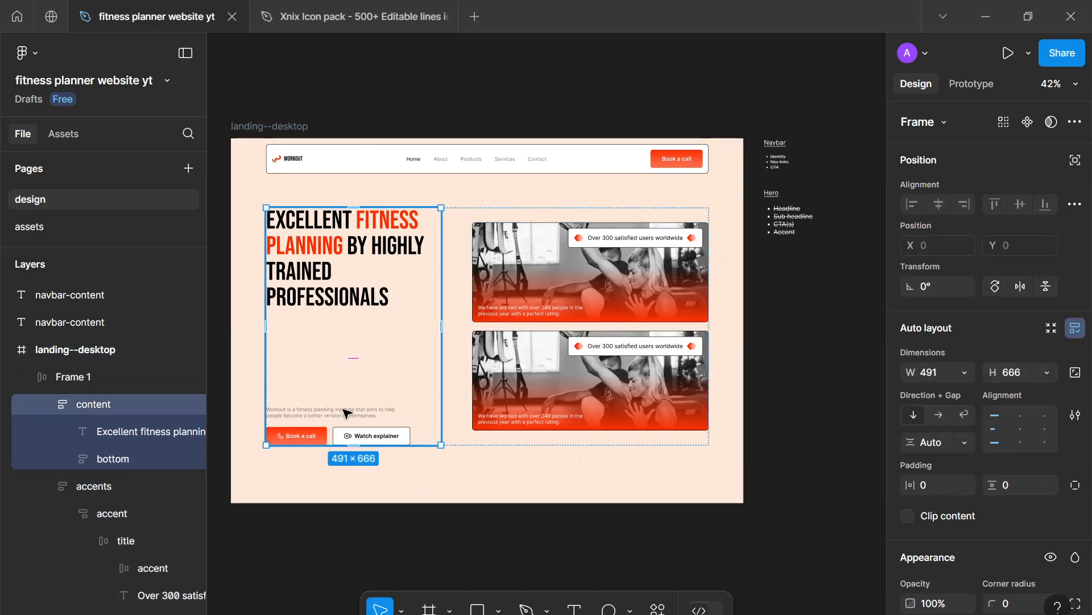
left_click(349, 407)
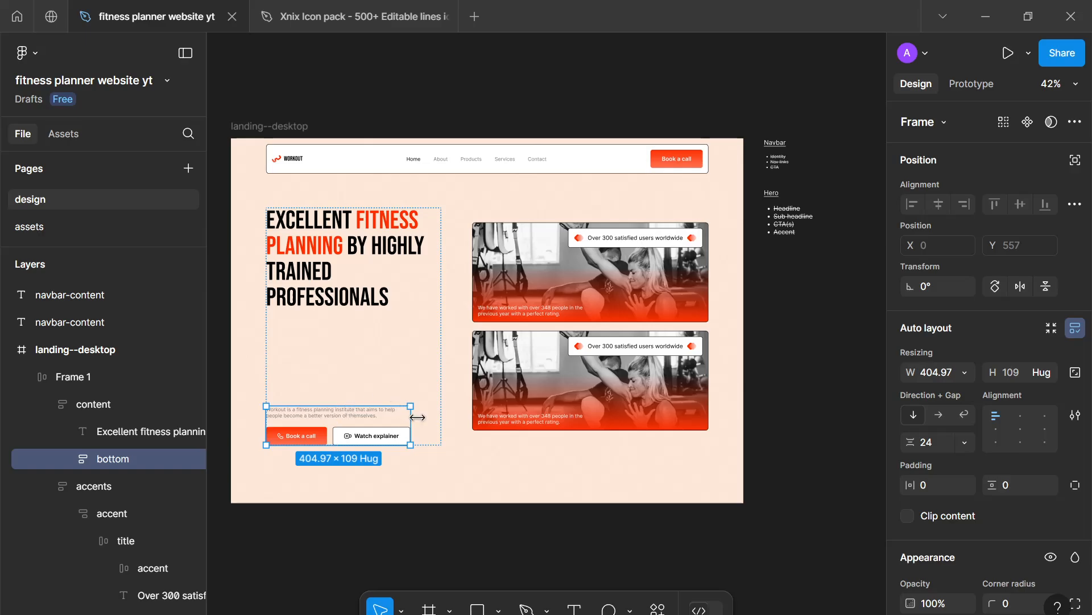
left_click(415, 438)
left_click_drag(403, 446, 392, 433)
key("ctrl+z")
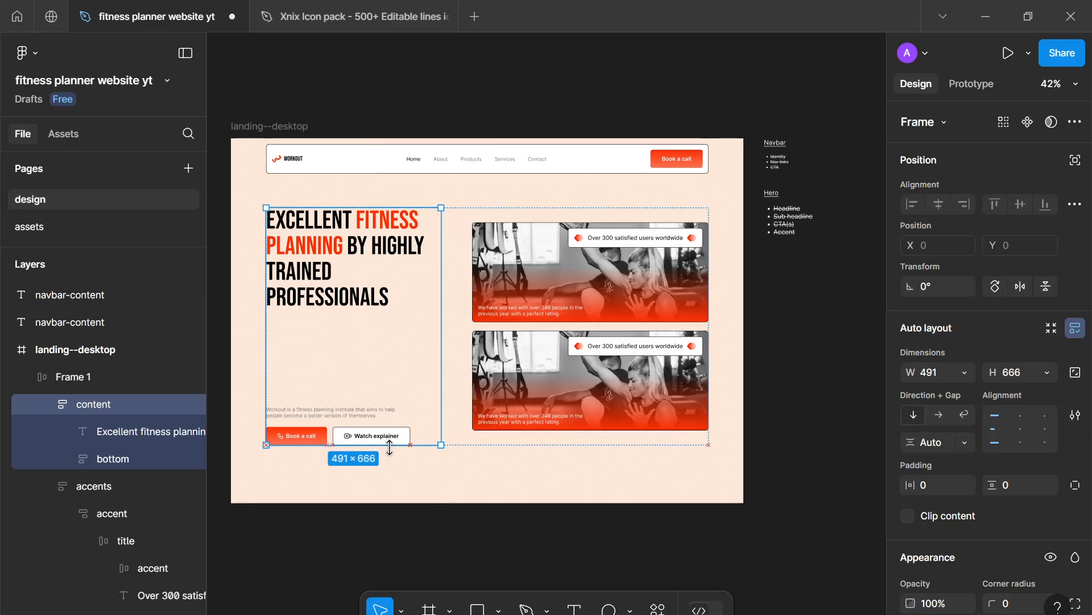
left_click(401, 482)
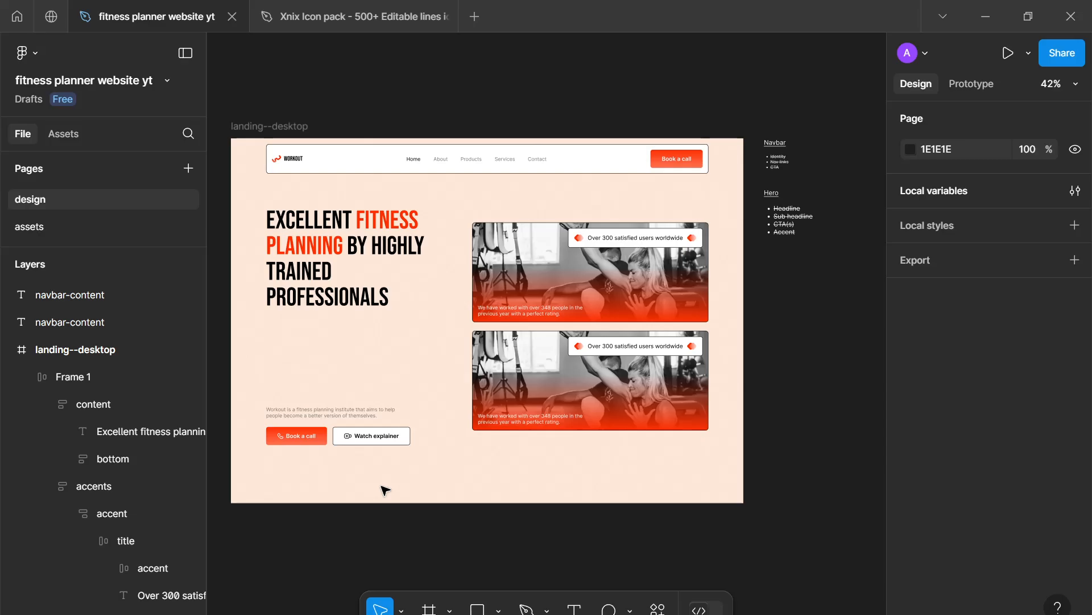
Increase the font size of the hero headline text to 84.
left_click(387, 285)
left_click(364, 300)
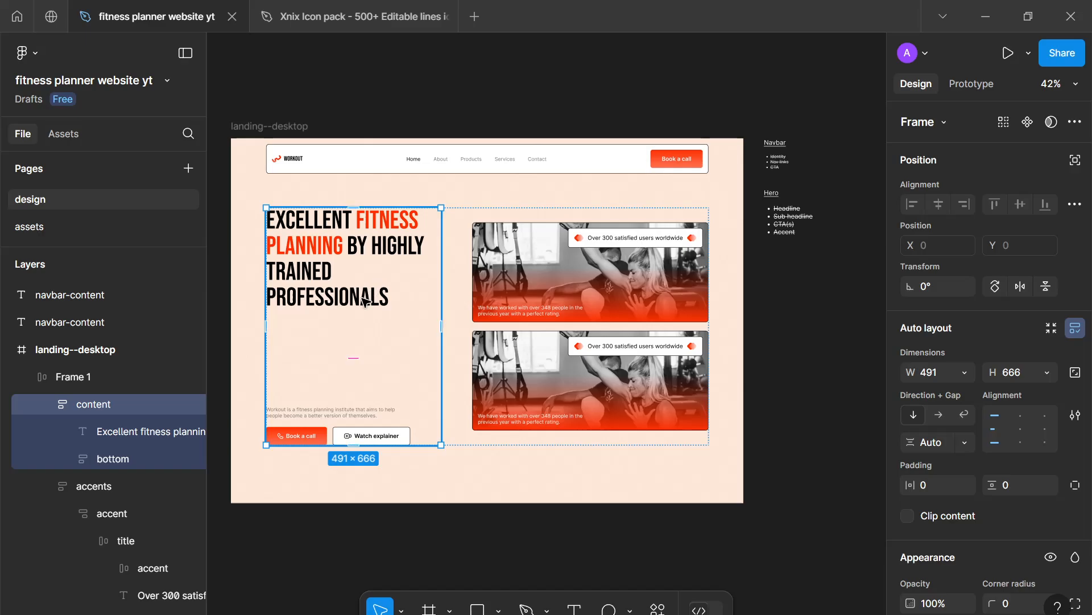
left_click(364, 300)
left_click(1017, 608)
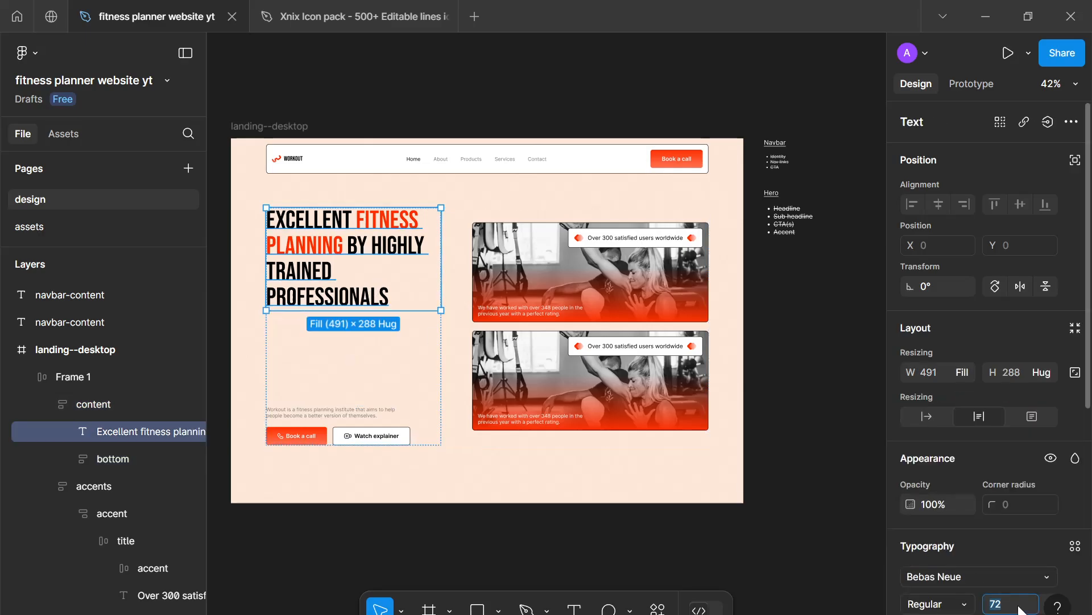
key("Up")
key("Up")
key("Up")
key("Up")
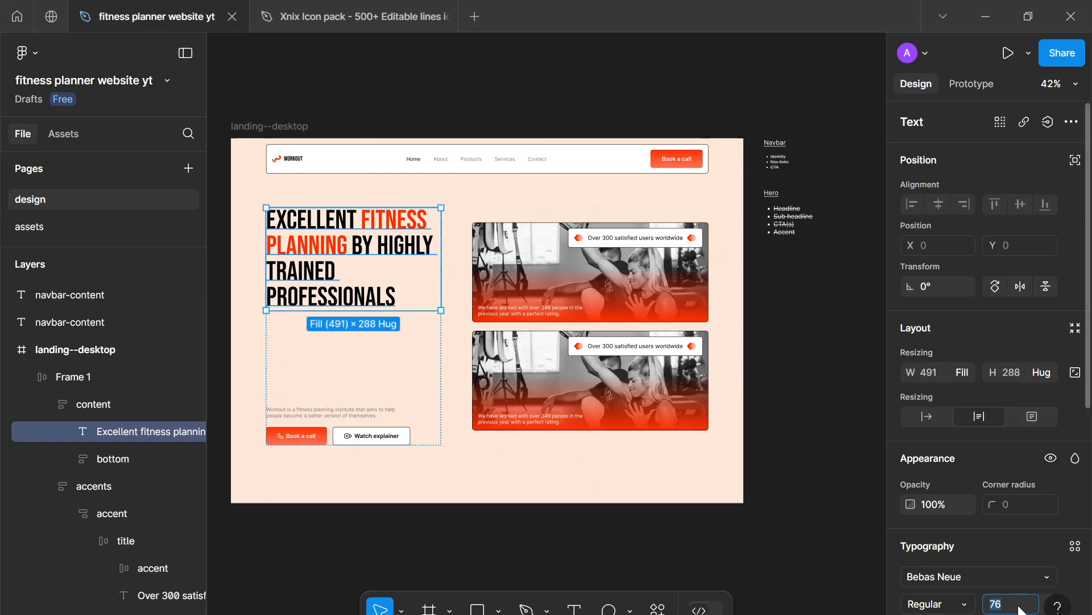
key("Up")
key("Up")
key("Up")
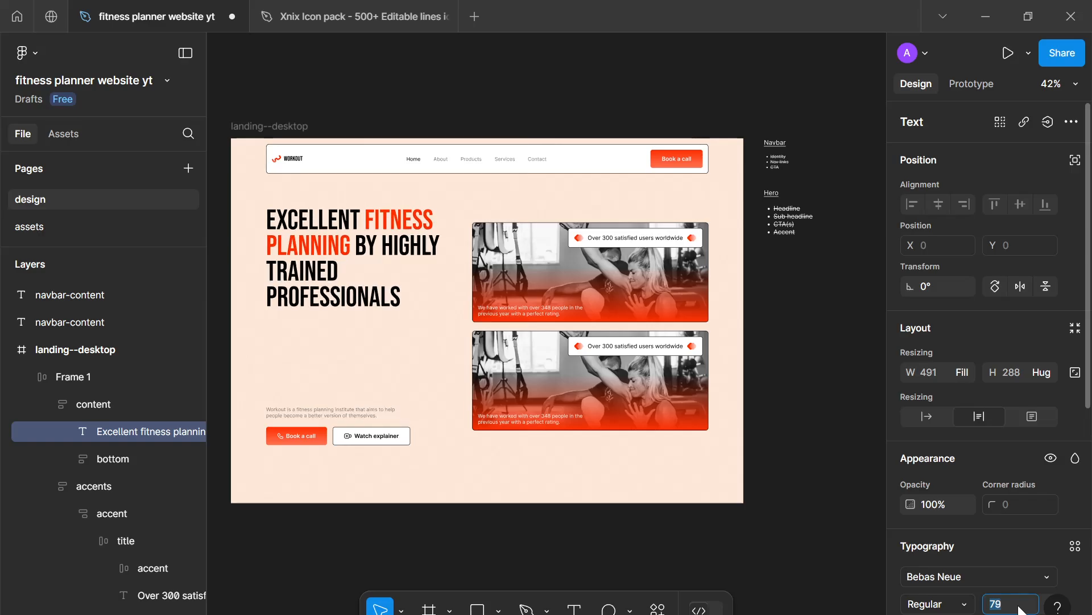
key("Up")
key("Up")
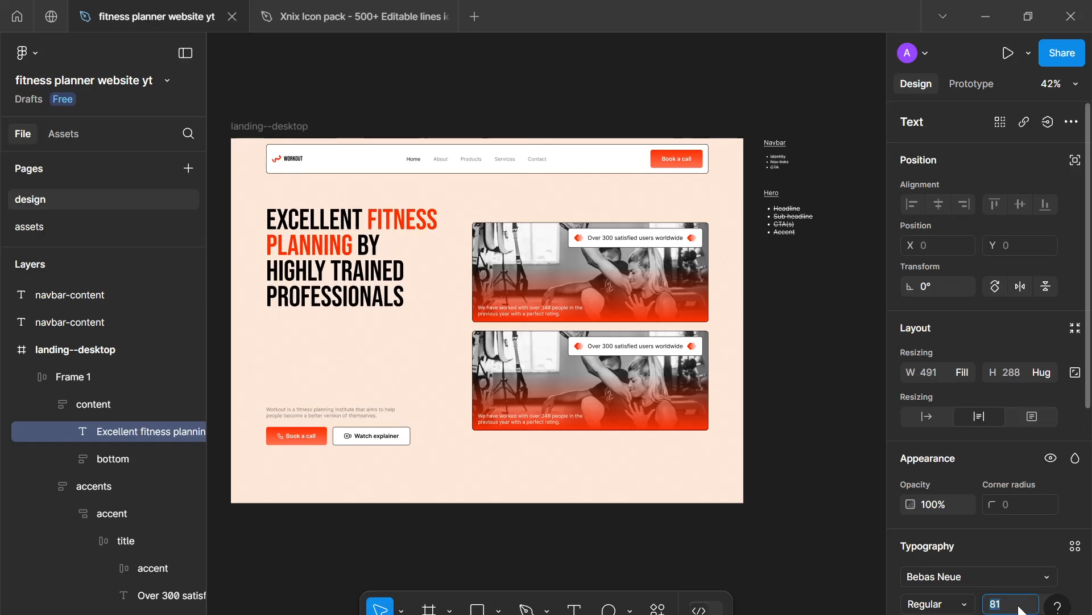
key("Up")
key("Up")
key("Up")
key("Up")
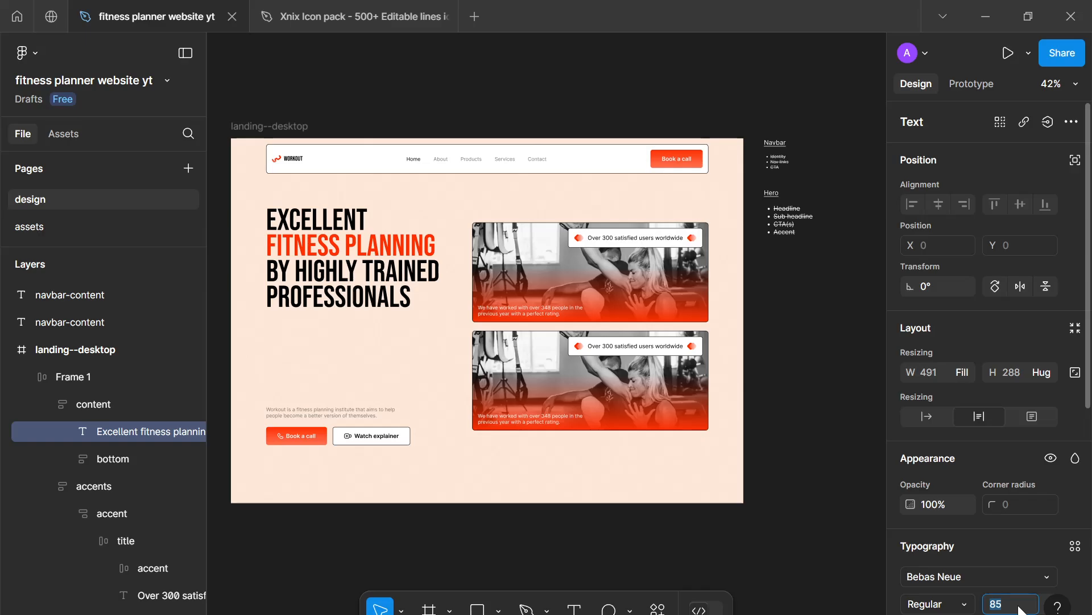
key("Up")
key("Down")
key("Down")
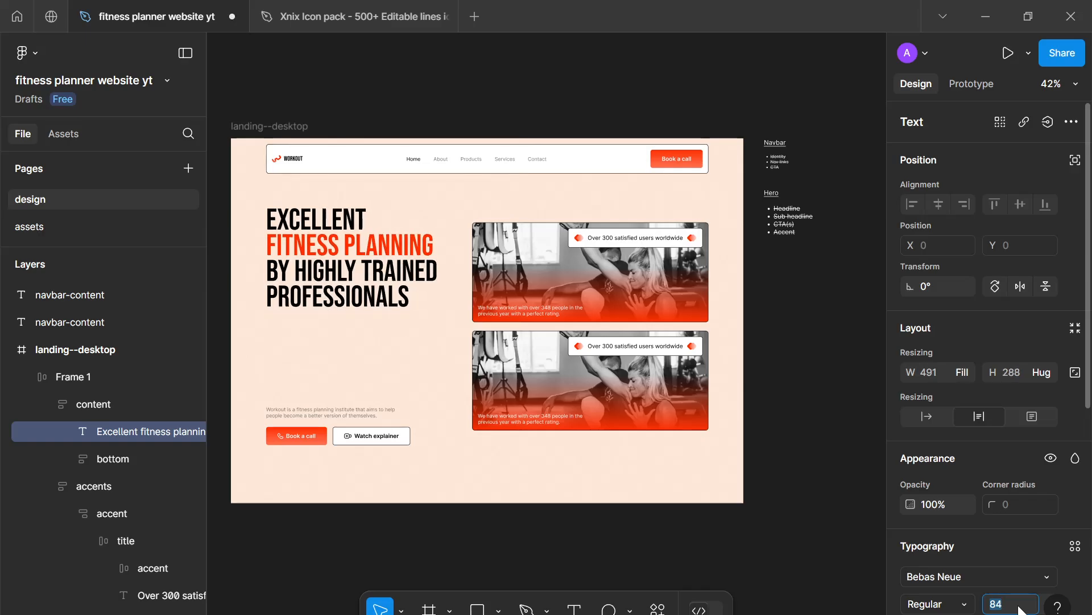
left_click(569, 538)
scroll(569, 538, "down", 1)
scroll(569, 537, "up", 3)
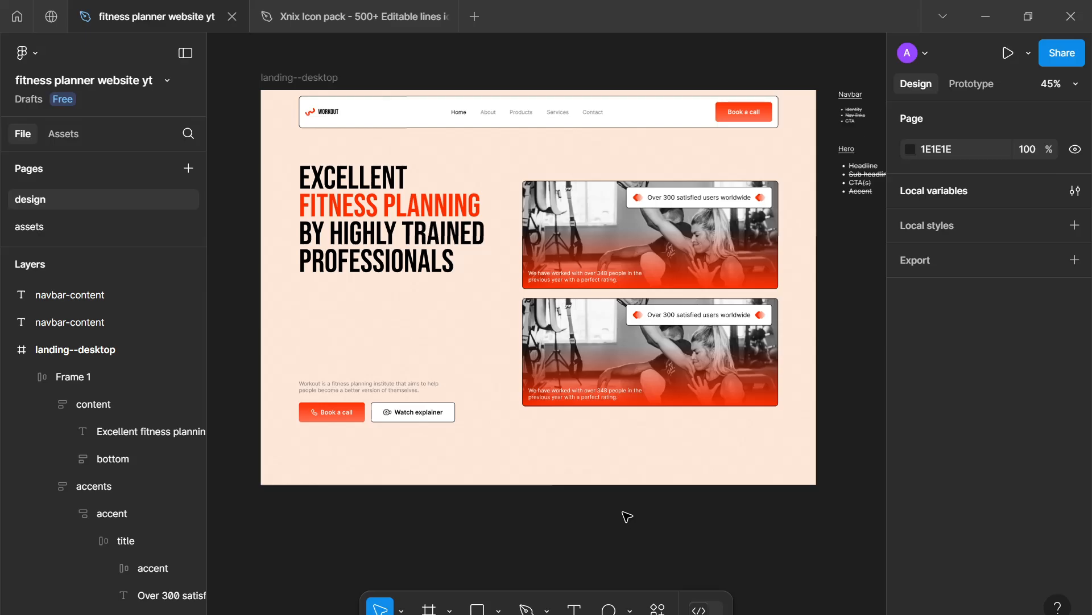
Duplicate the landing--desktop frame and place the copy beyond the checklists, at about X 1676.
left_click(299, 91)
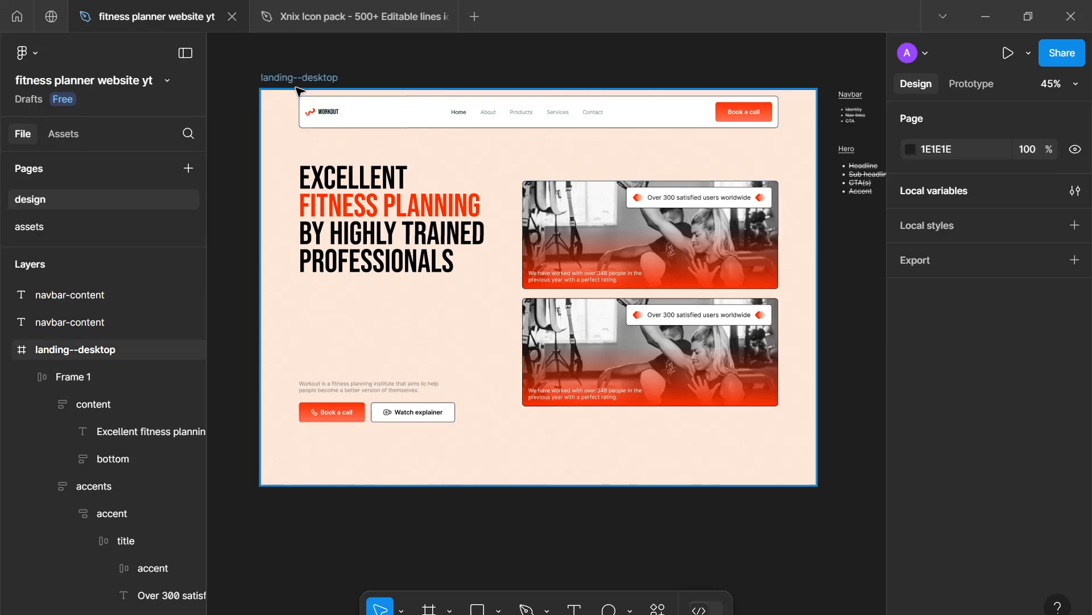
left_click(403, 280)
scroll(403, 280, "down", 2)
left_click_drag(402, 282, 365, 283)
key("ctrl+d")
scroll(419, 339, "down", 1)
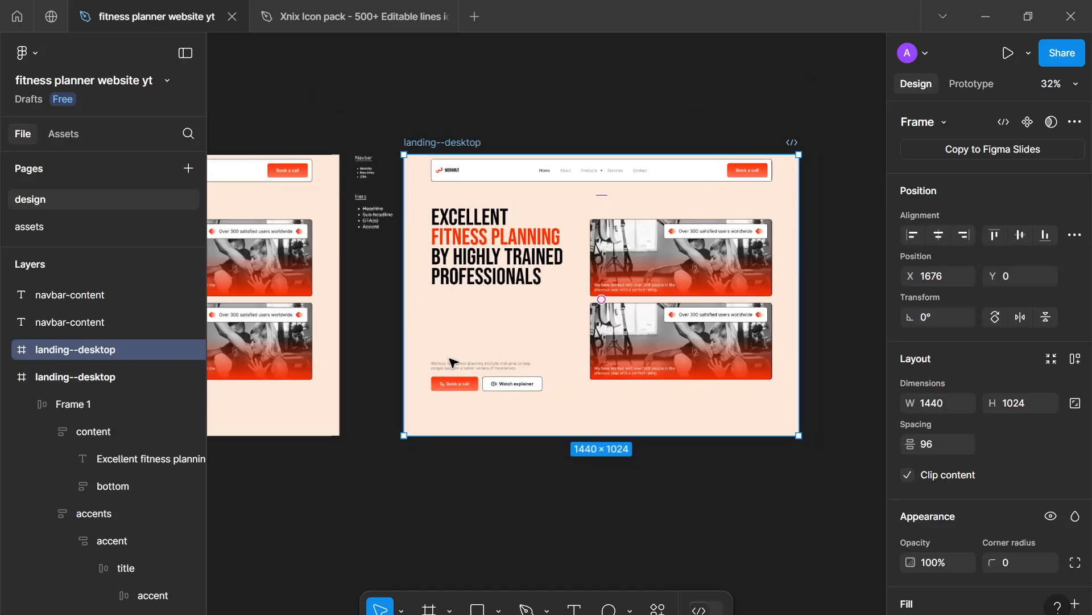
left_click_drag(452, 359, 400, 339)
Detach the orange-500 colour from the duplicate frame's elements and recolour them purple, A201FF.
scroll(921, 530, "down", 5)
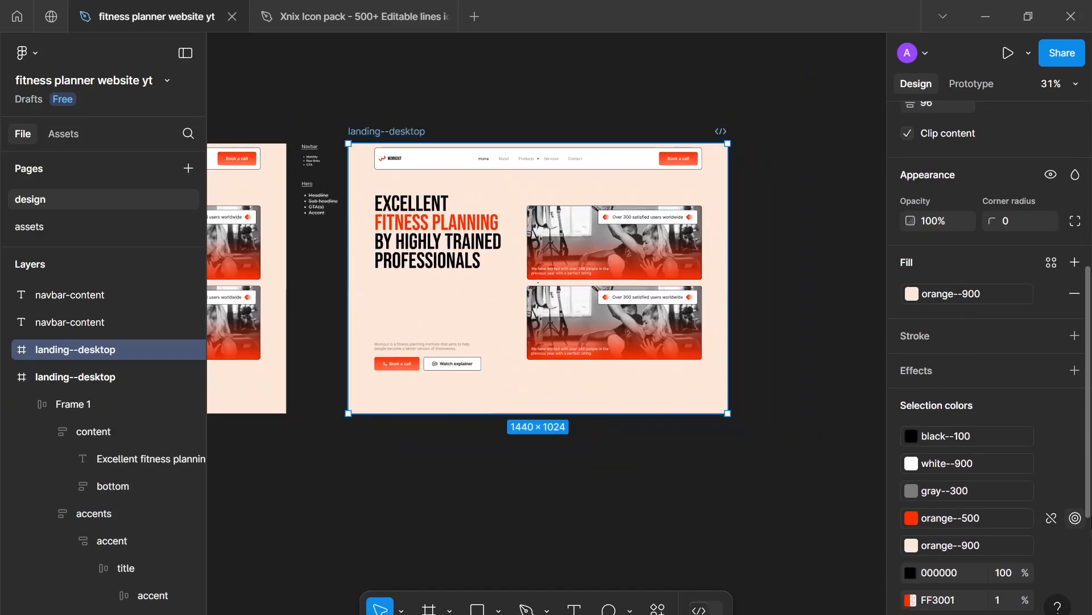
left_click(1053, 518)
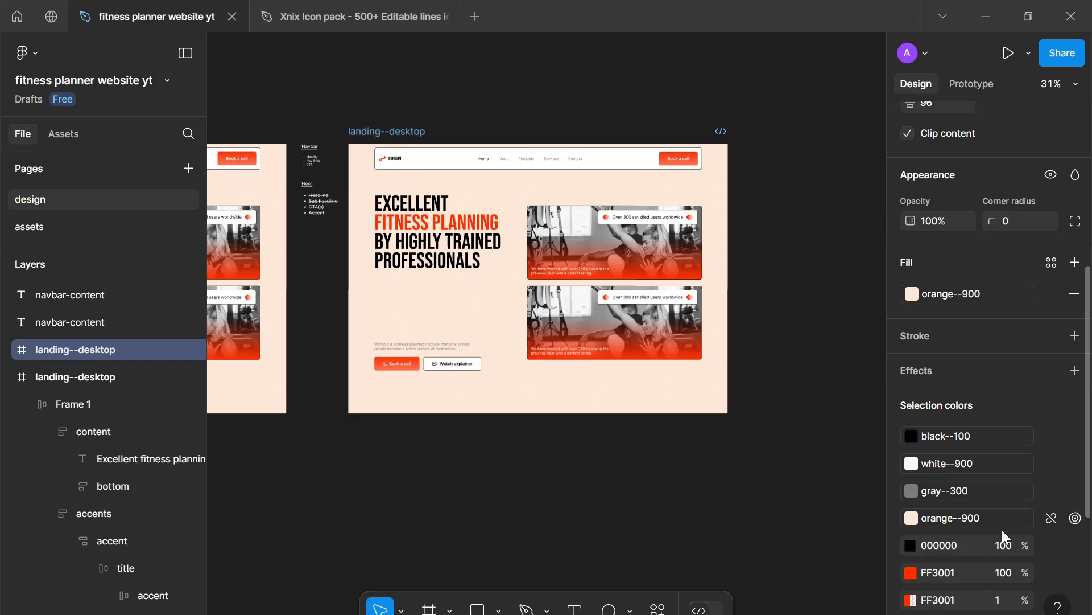
left_click(909, 574)
left_click(834, 462)
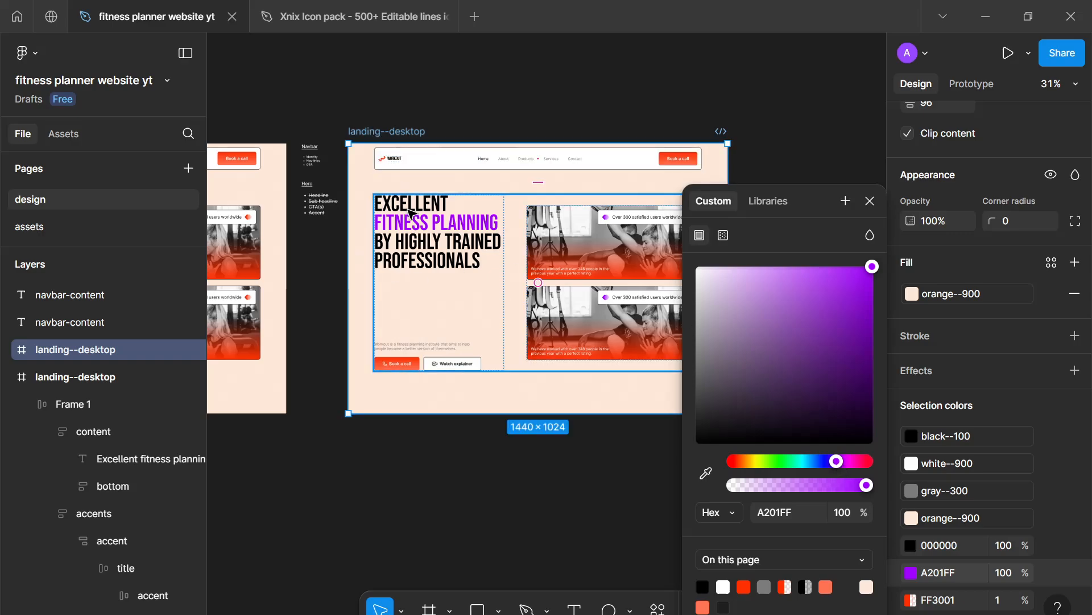
Delete the recoloured duplicate of the landing--desktop frame and return to the original design.
key("Delete")
scroll(545, 329, "down", 1)
scroll(545, 329, "down", 1)
left_click_drag(560, 347, 646, 406)
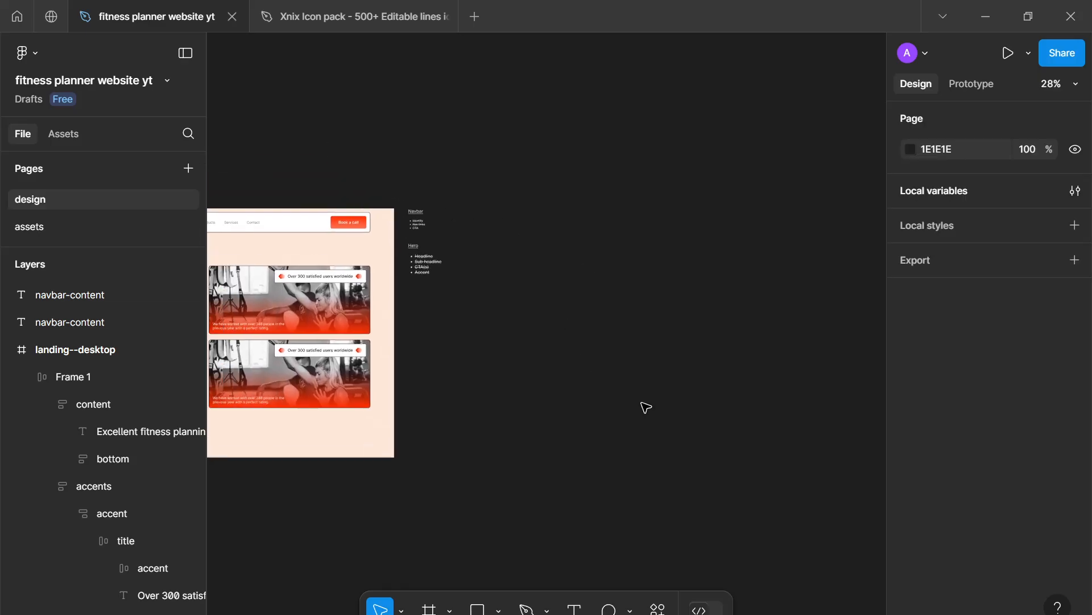
mouse_move(287, 387)
left_mouse_down()
mouse_move(441, 365)
mouse_move(483, 379)
left_mouse_up()
left_click_drag(420, 346, 525, 335)
scroll(525, 333, "up", 3)
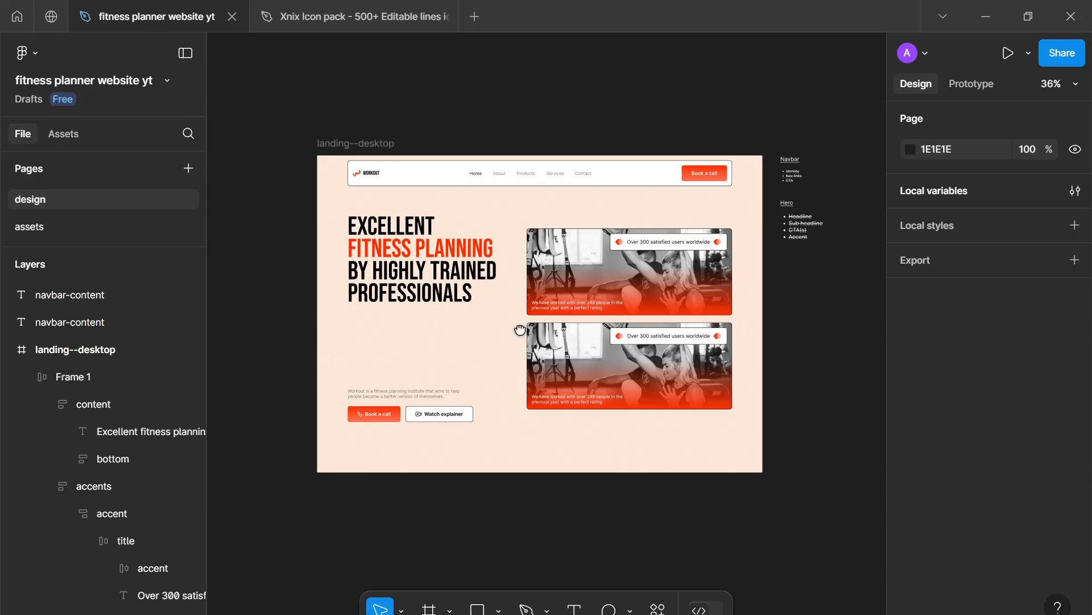
left_click_drag(522, 333, 512, 331)
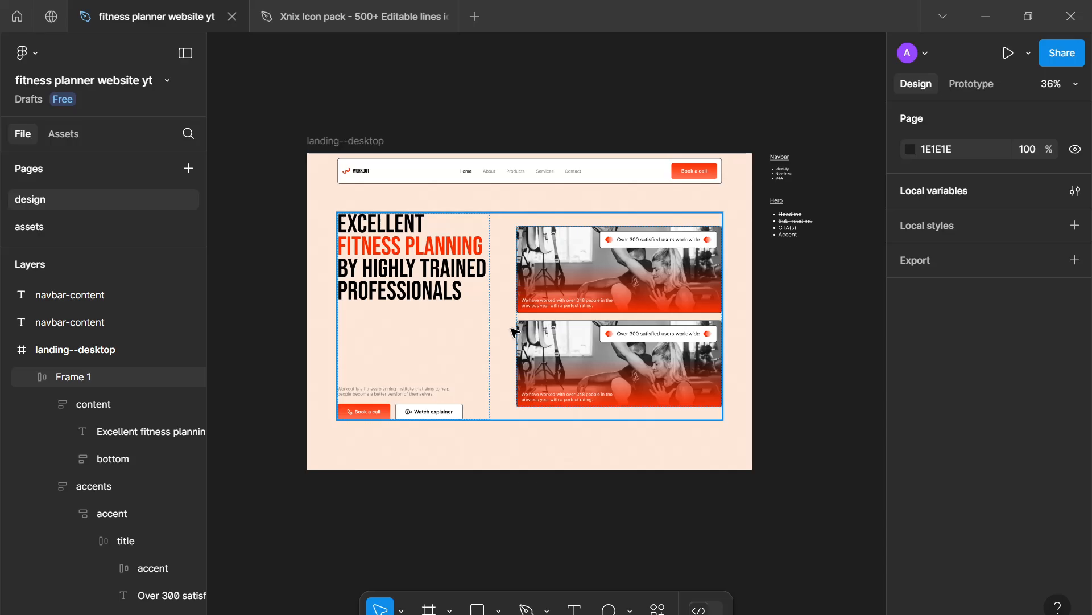
Rename the Frame 1 auto layout layer as hero.
scroll(512, 331, "down", 1)
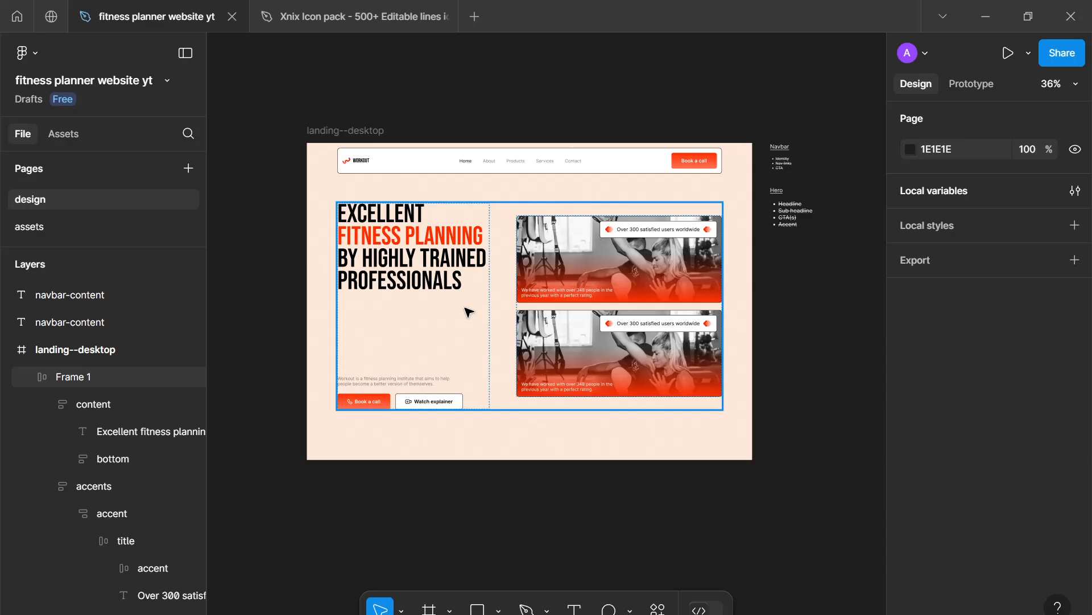
double_click(71, 384)
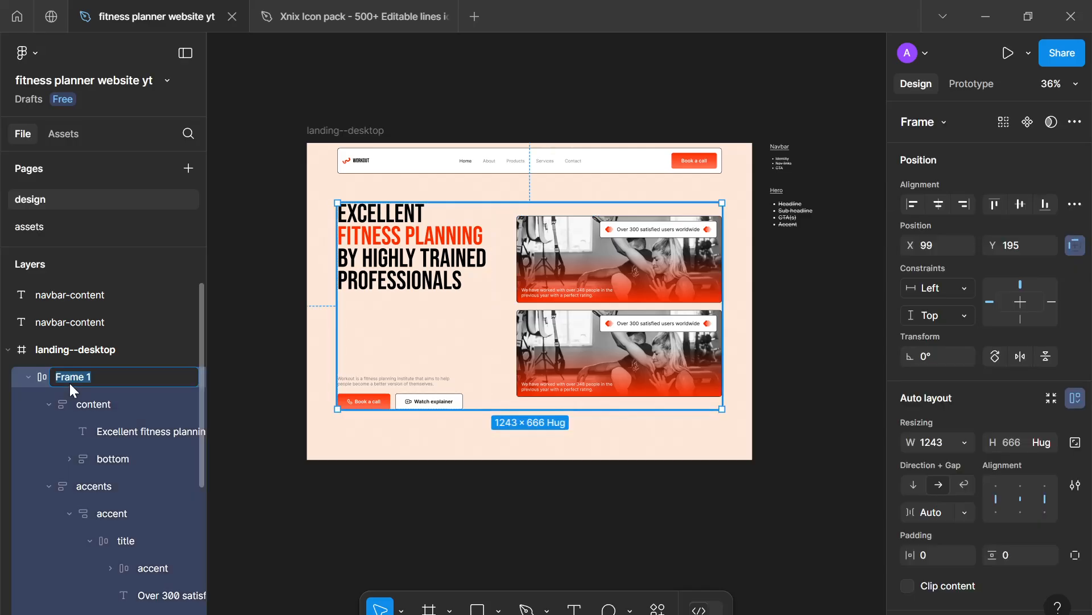
type("hero")
key("Return")
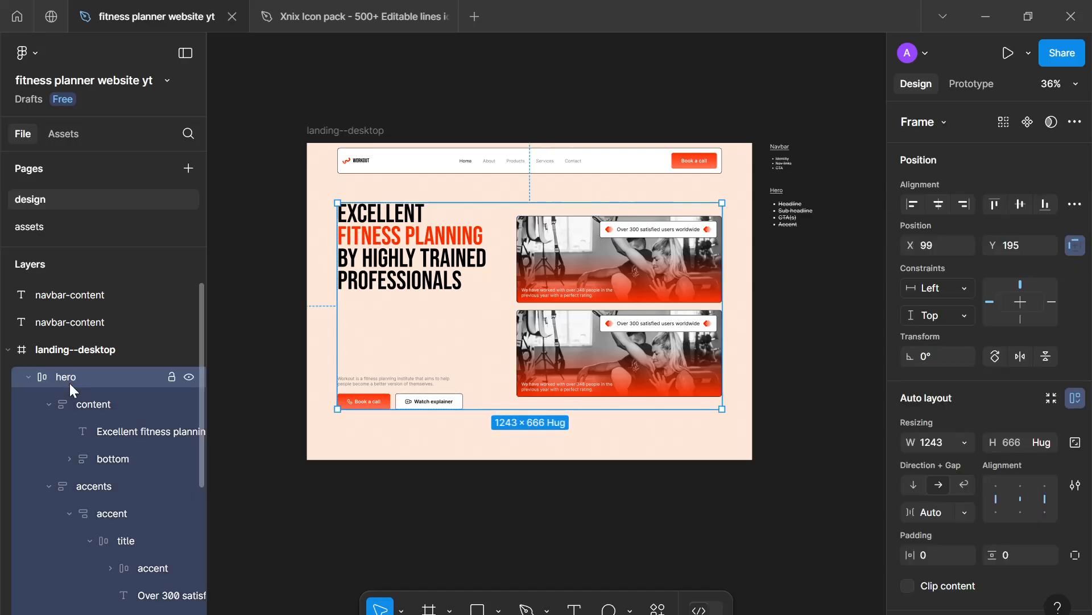